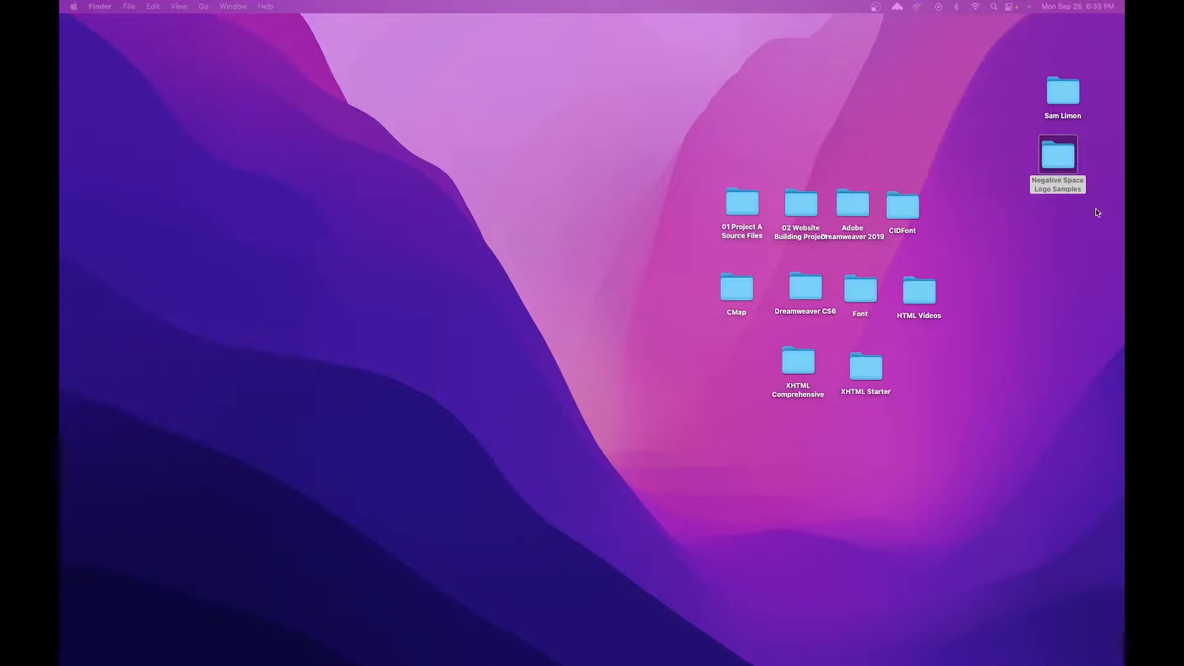
Open the Negative Space Logo Samples folder and preview the logos in its 1.Double Entendre subfolder, from Martini House to yoga australia.
{"action": "double_click", "coordinate": [1071, 148]}
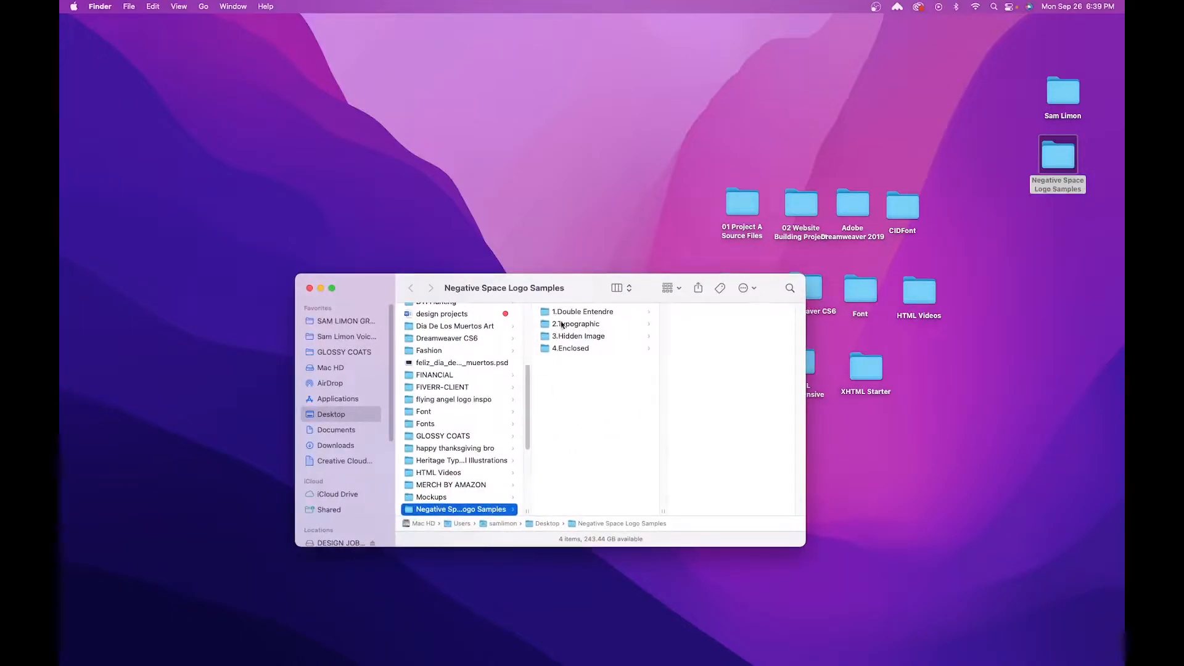
{"action": "left_click", "coordinate": [602, 313]}
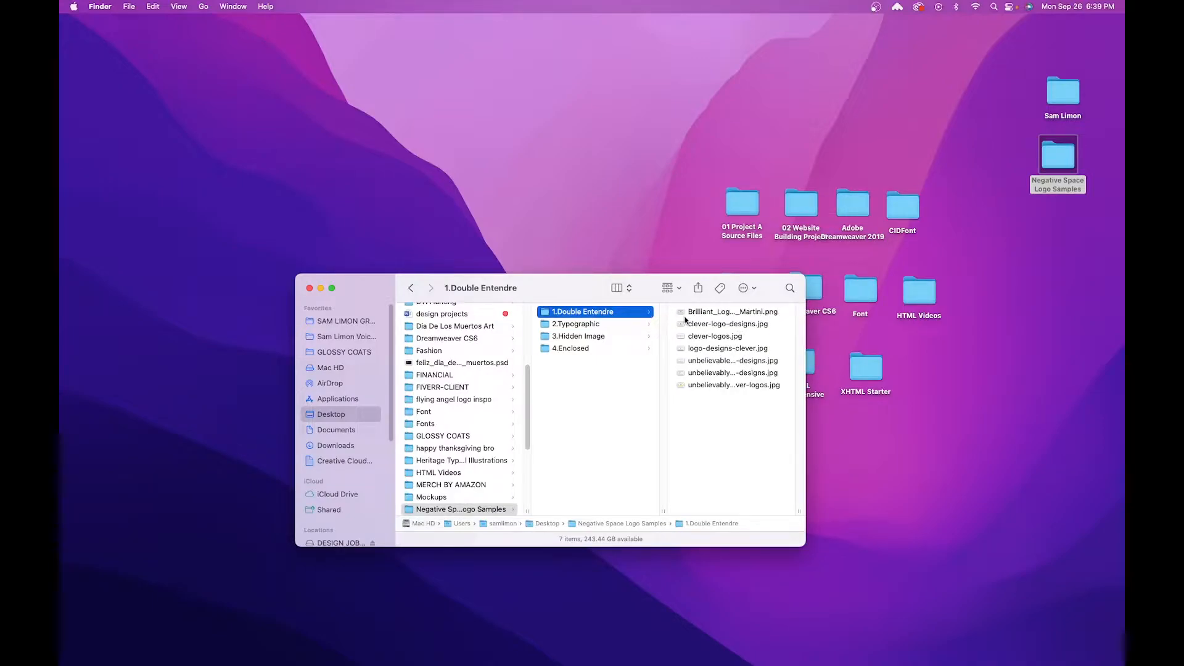
{"action": "left_click", "coordinate": [727, 313]}
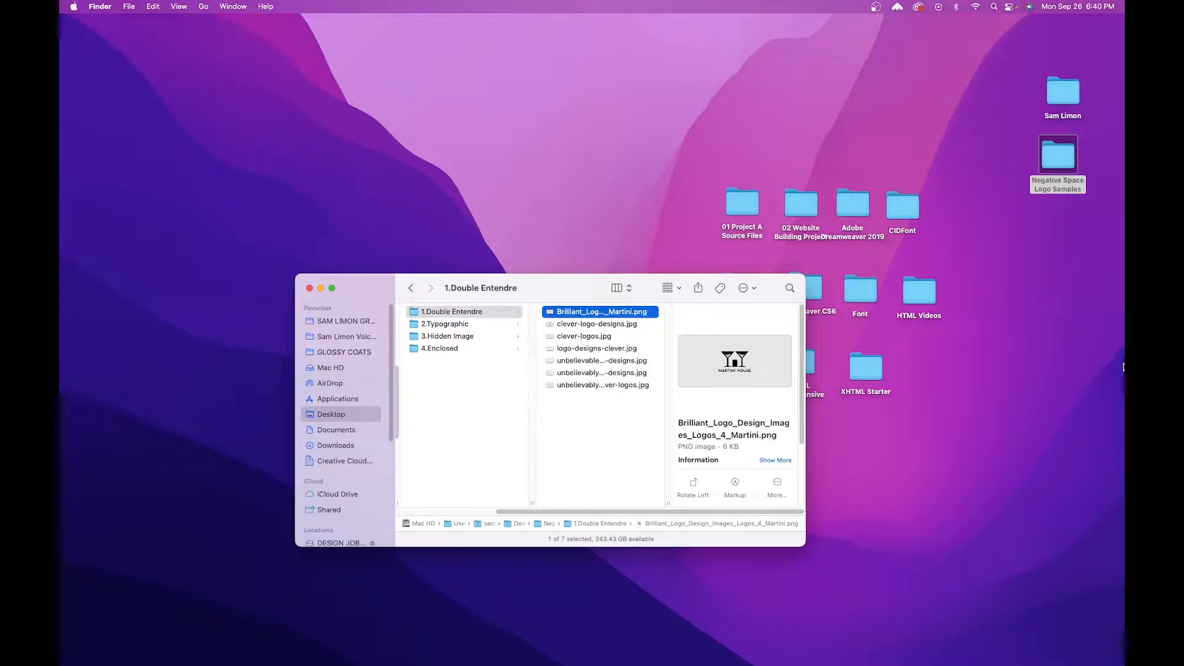
{"action": "key", "text": "space"}
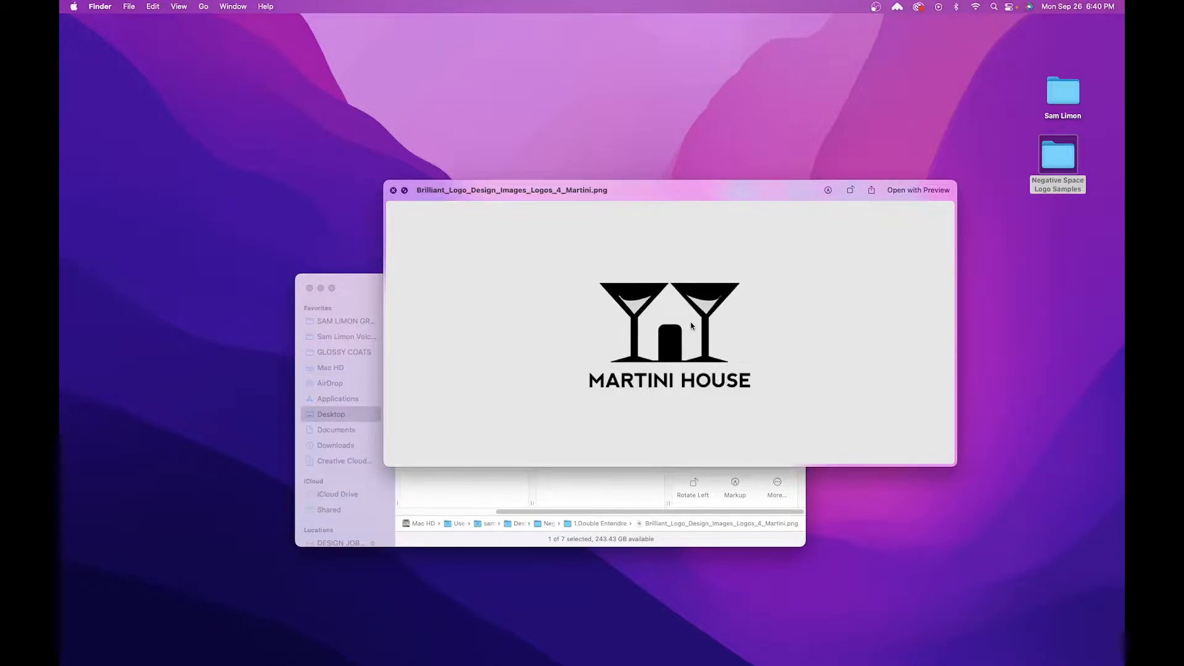
{"action": "key", "text": "Down"}
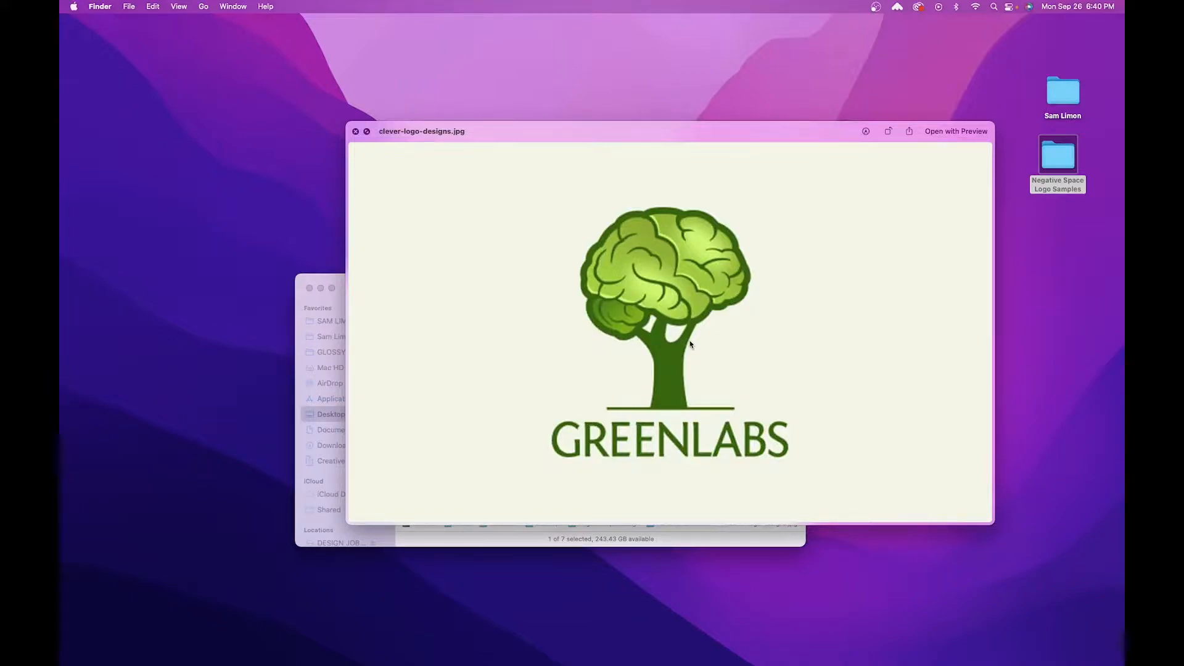
{"action": "key", "text": "Down"}
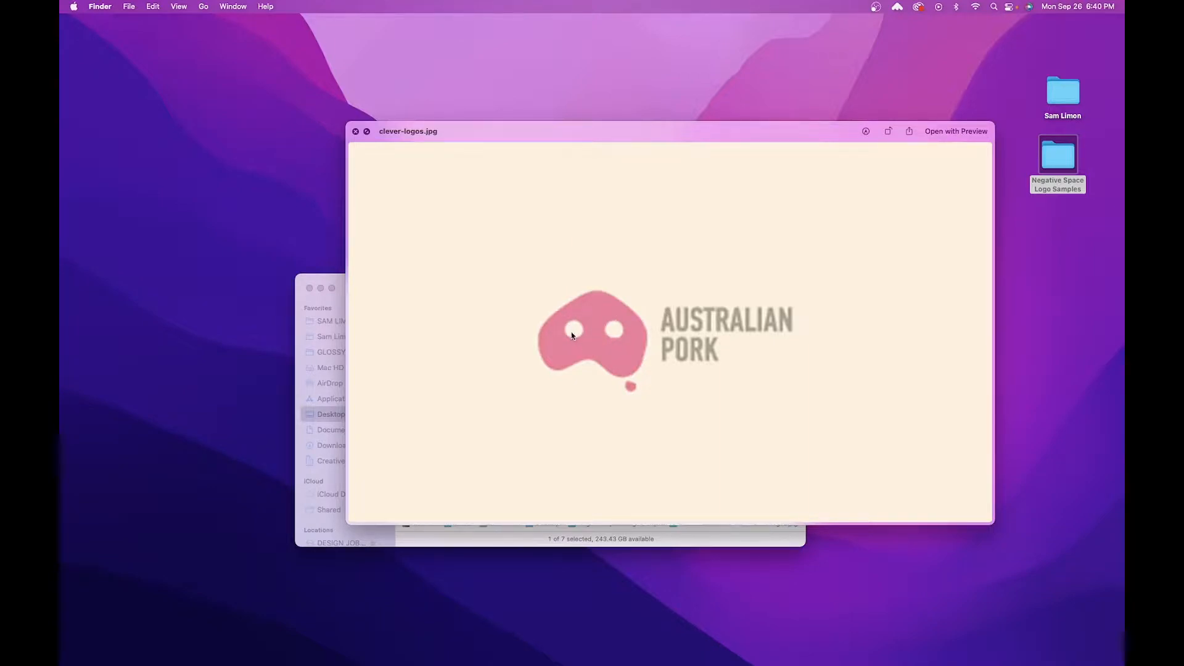
{"action": "key", "text": "Right"}
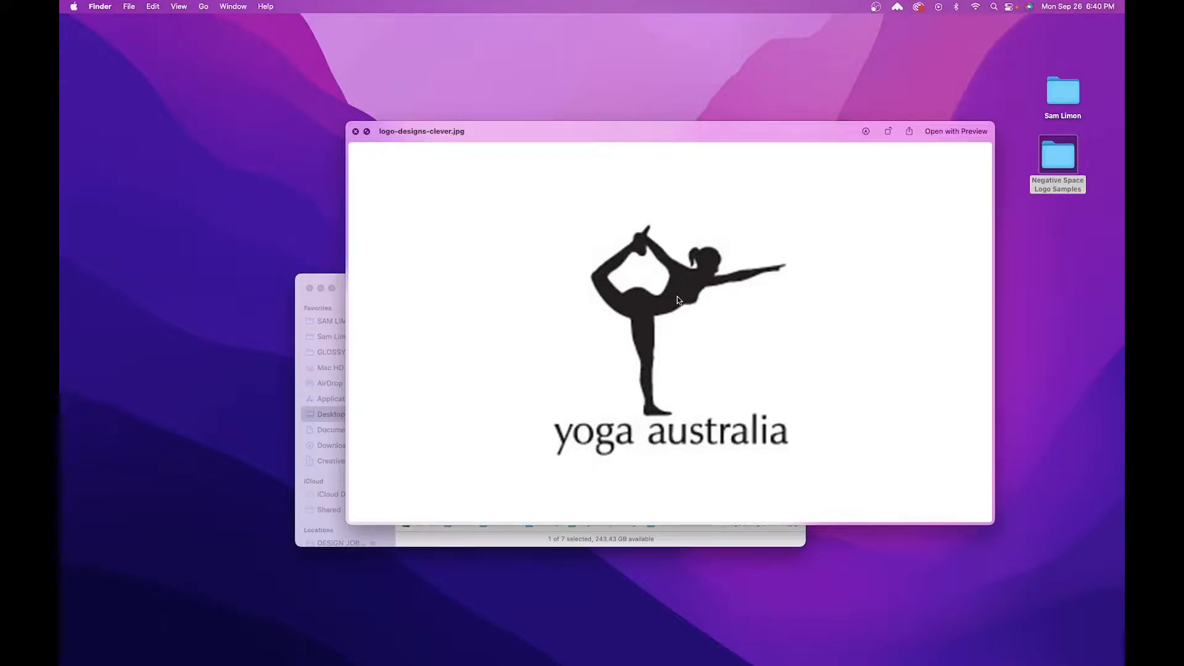
{"action": "key", "text": "space"}
Preview the sample logos in the 2.Typographic folder, from the USA Network logo to the THINK logo.
{"action": "key", "text": "Left"}
{"action": "key", "text": "Down"}
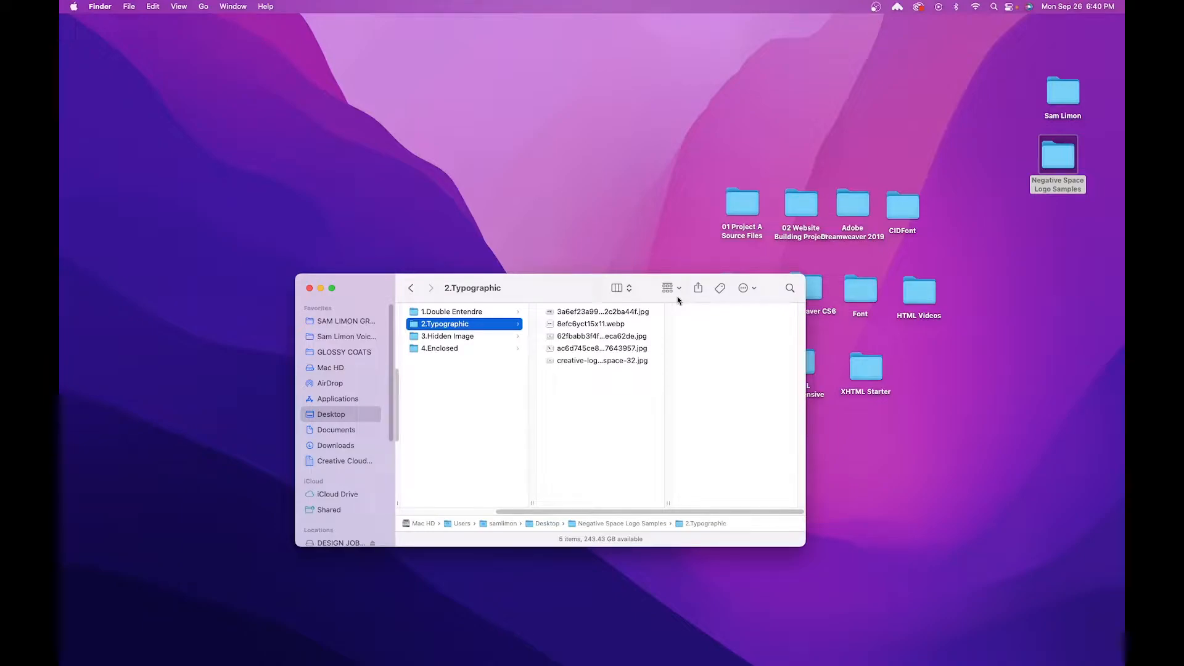
{"action": "key", "text": "Right"}
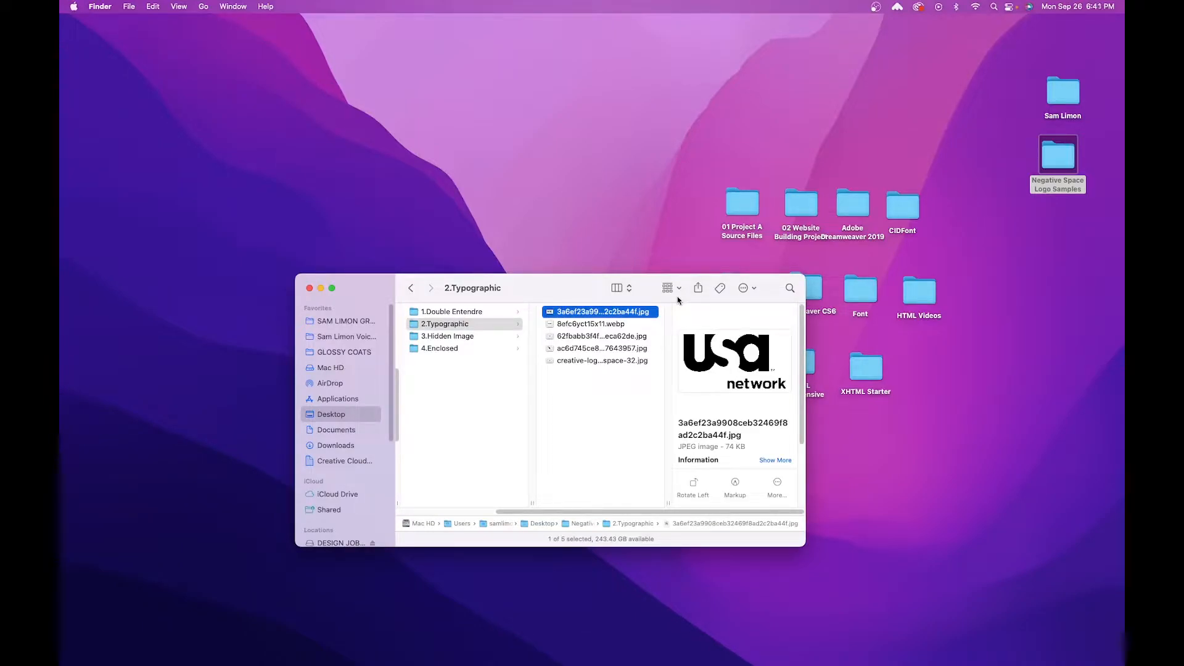
{"action": "key", "text": "space"}
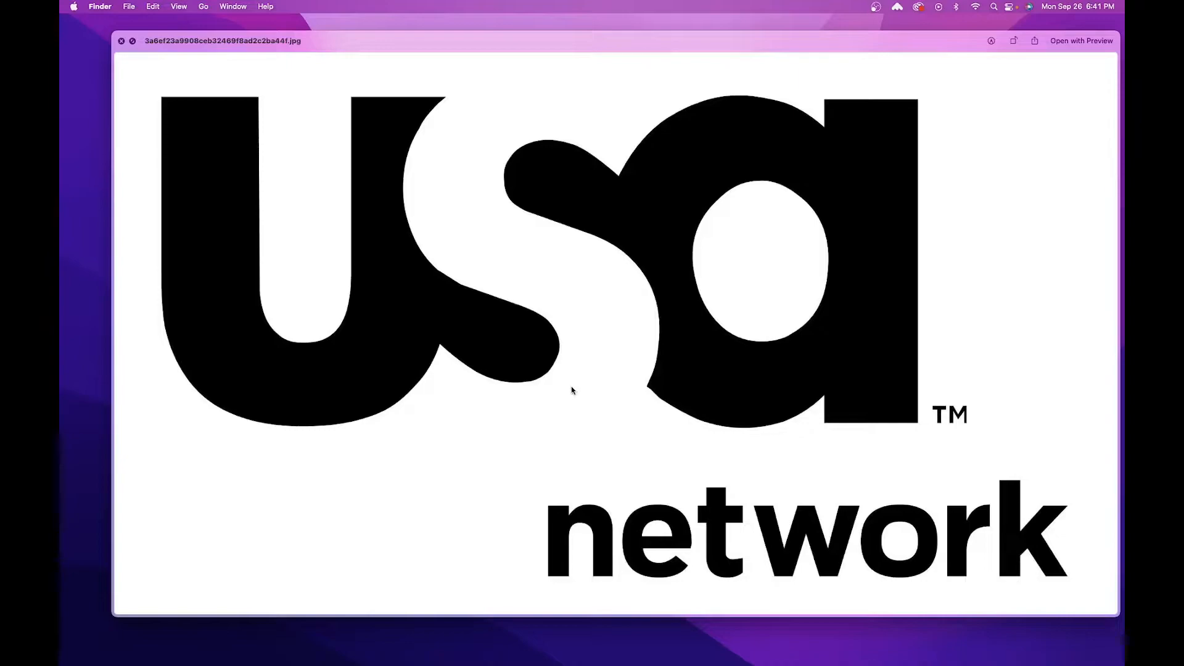
{"action": "key", "text": "Down"}
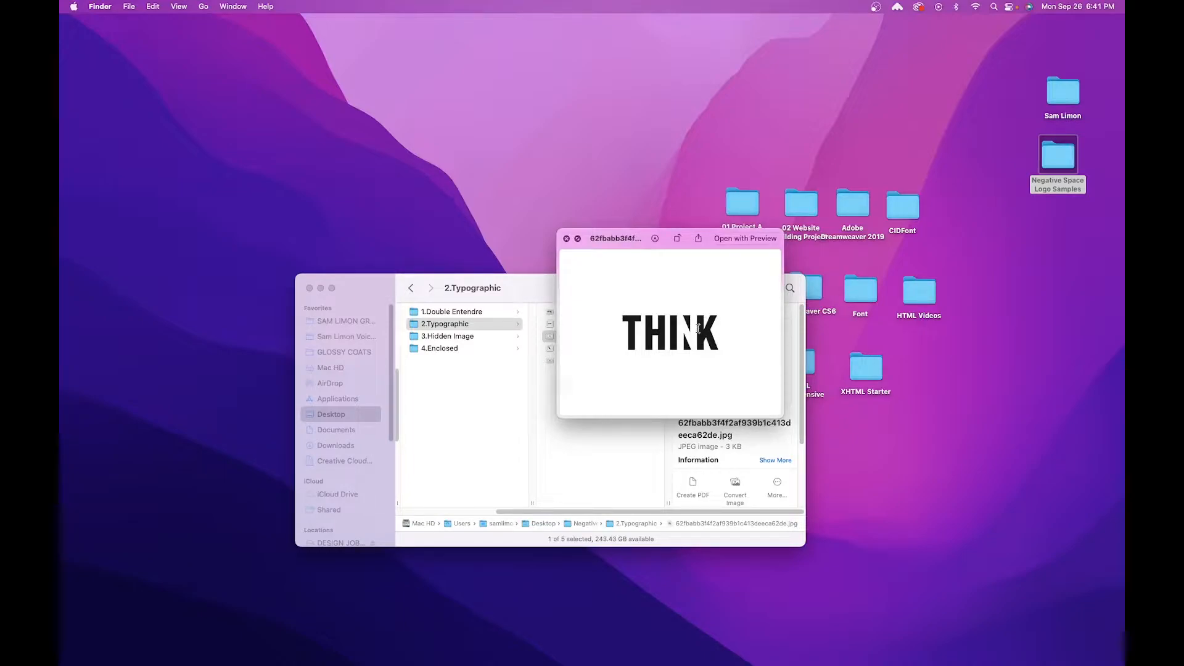
{"action": "key", "text": "space"}
Preview the sample logos in the 3.Hidden Image folder, from Baskin Robbins through Tostitos and Spartan Golf Club to amazon.webp.
{"action": "key", "text": "Left"}
{"action": "key", "text": "Down"}
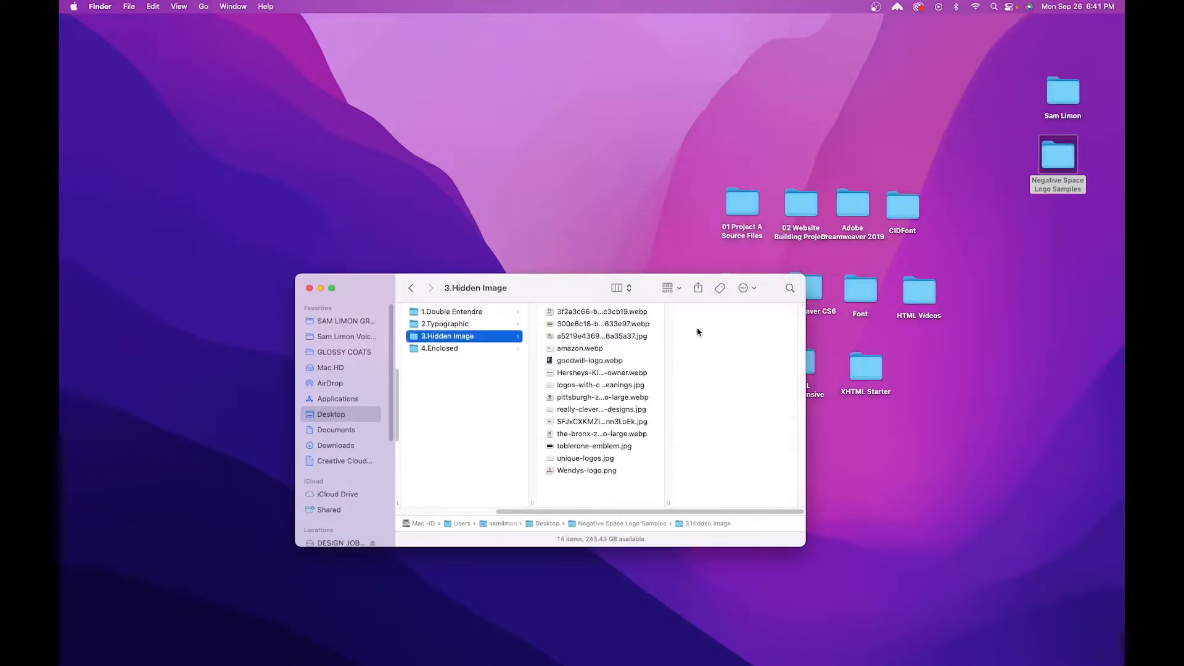
{"action": "key", "text": "Right"}
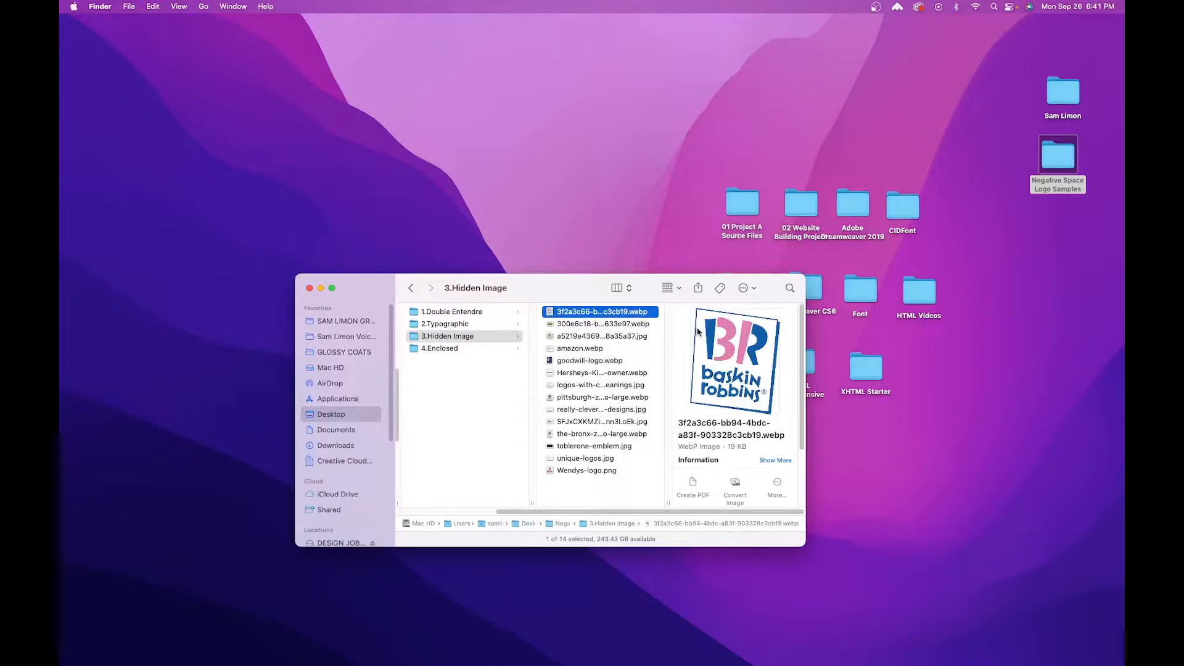
{"action": "key", "text": "space"}
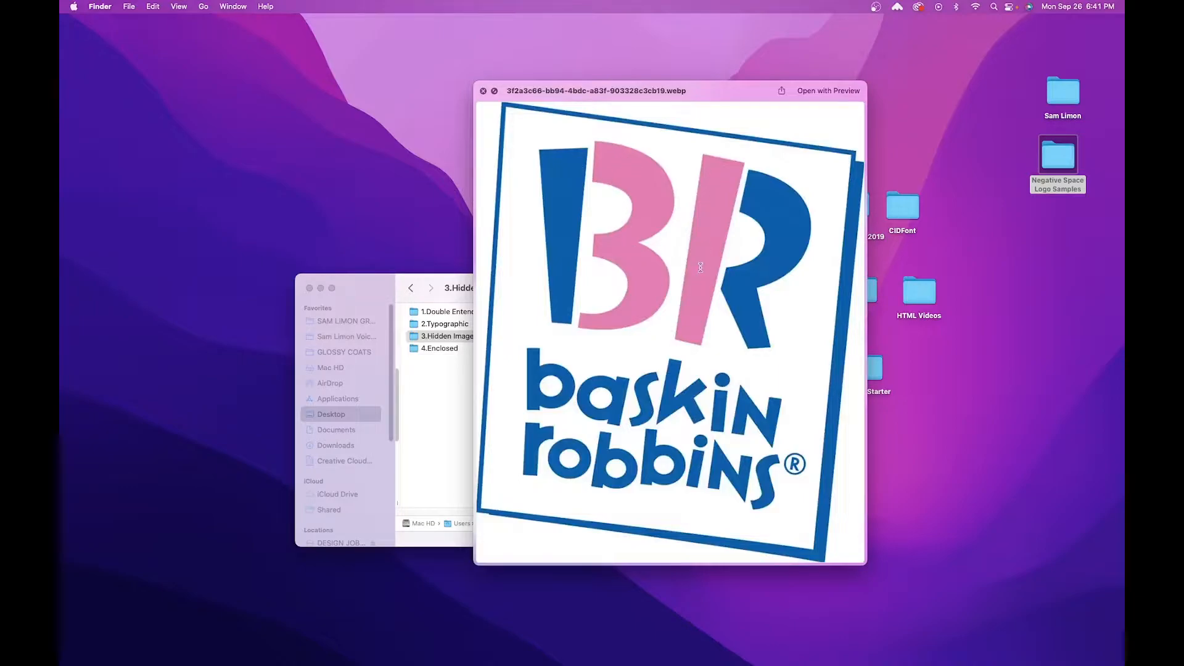
{"action": "key", "text": "Up"}
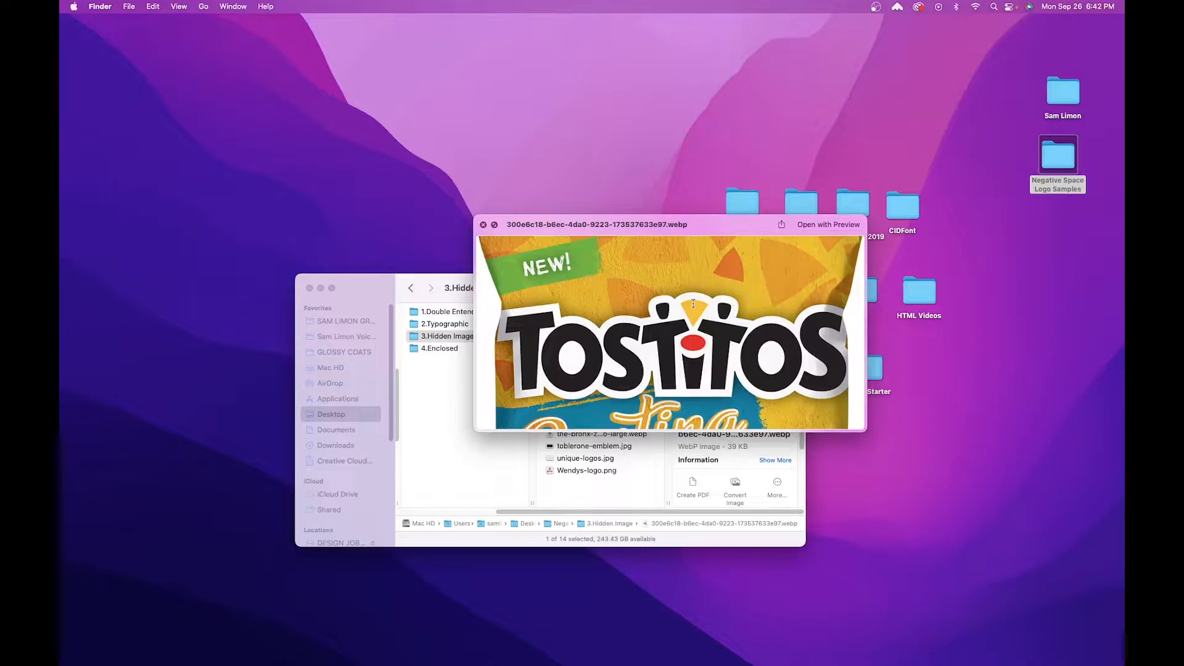
{"action": "key", "text": "Down"}
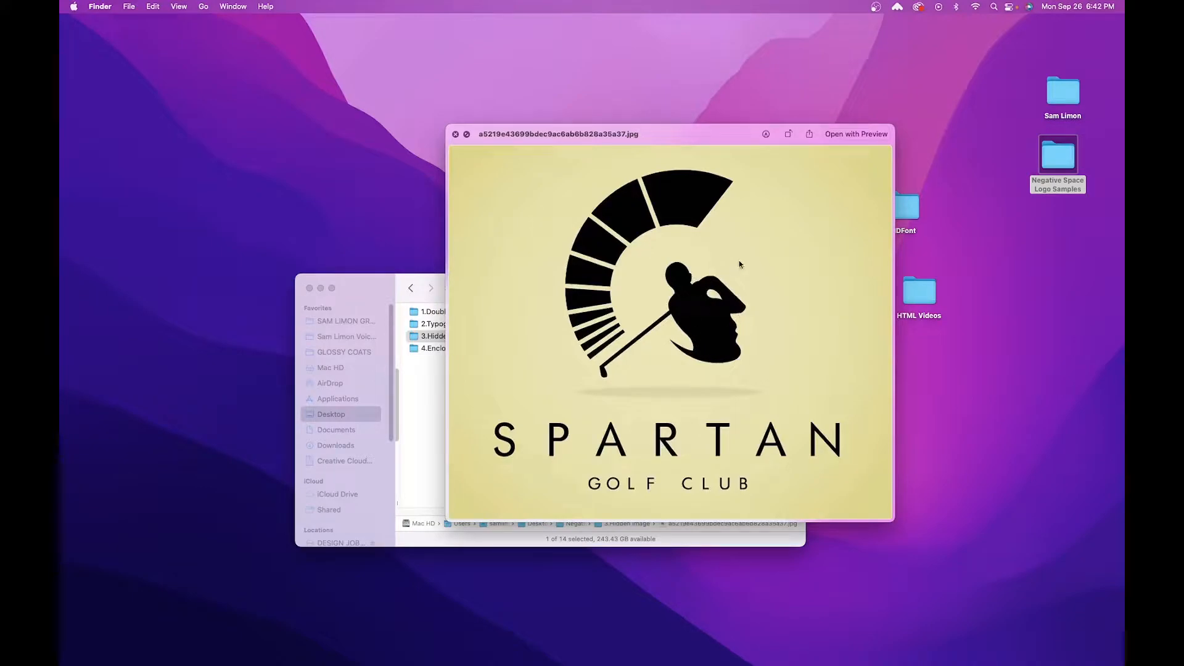
{"action": "key", "text": "Down"}
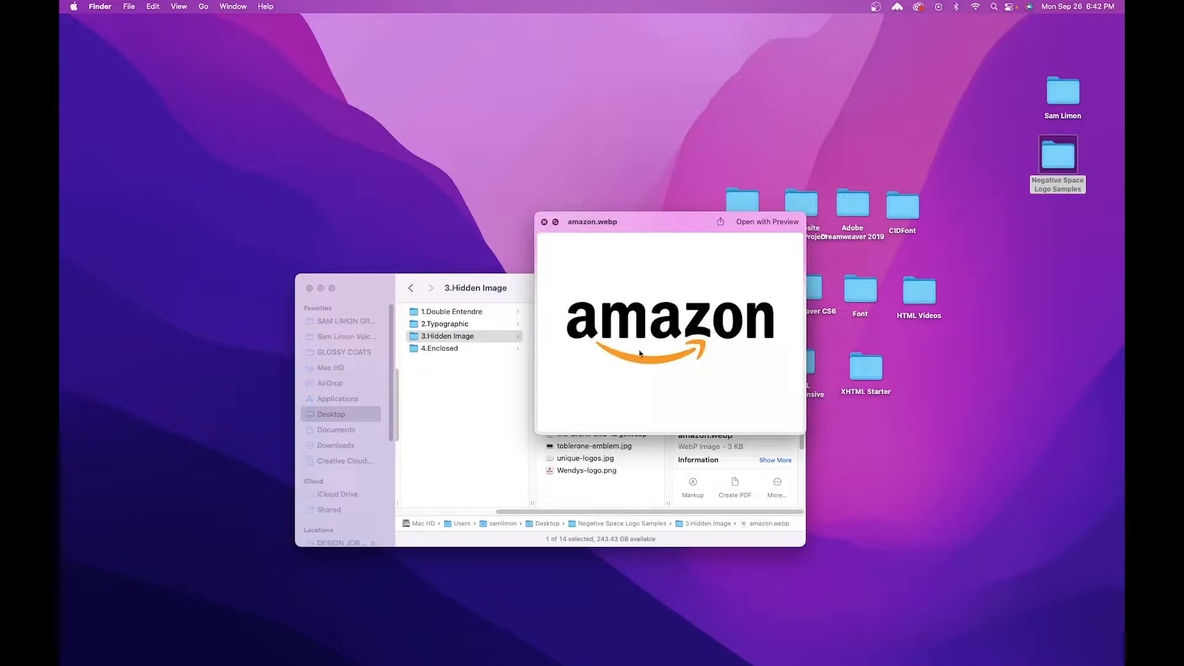
{"action": "key", "text": "space"}
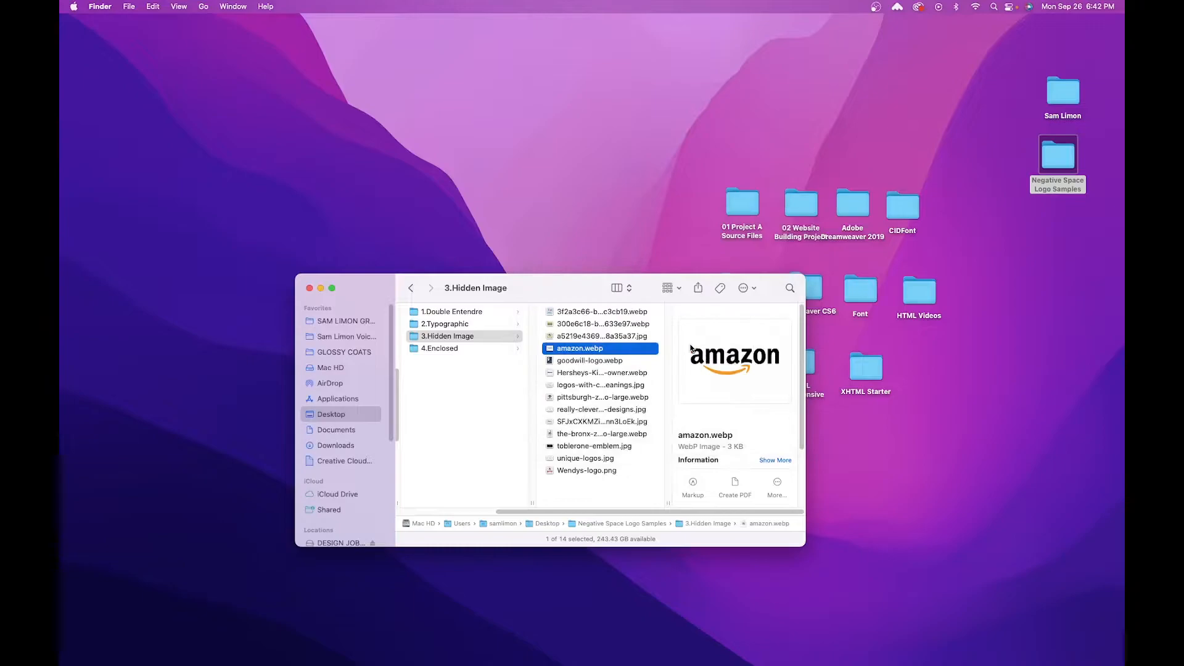
Preview the snake and Glittles logos in the 4.Enclosed folder.
{"action": "key", "text": "Left"}
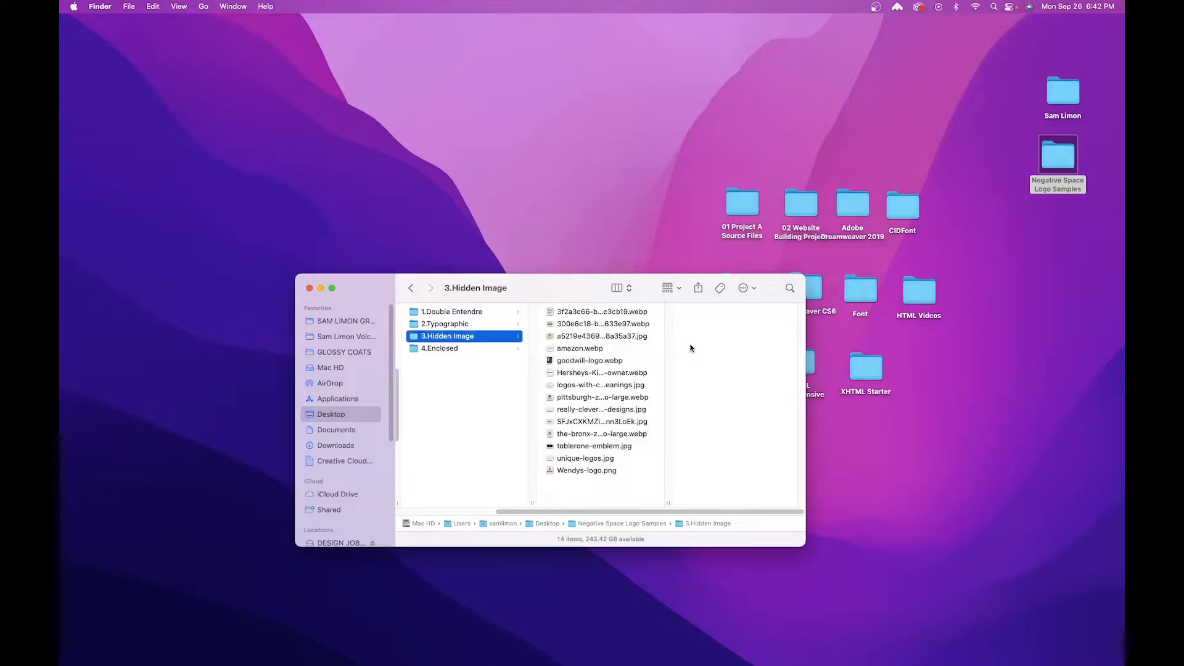
{"action": "key", "text": "Down"}
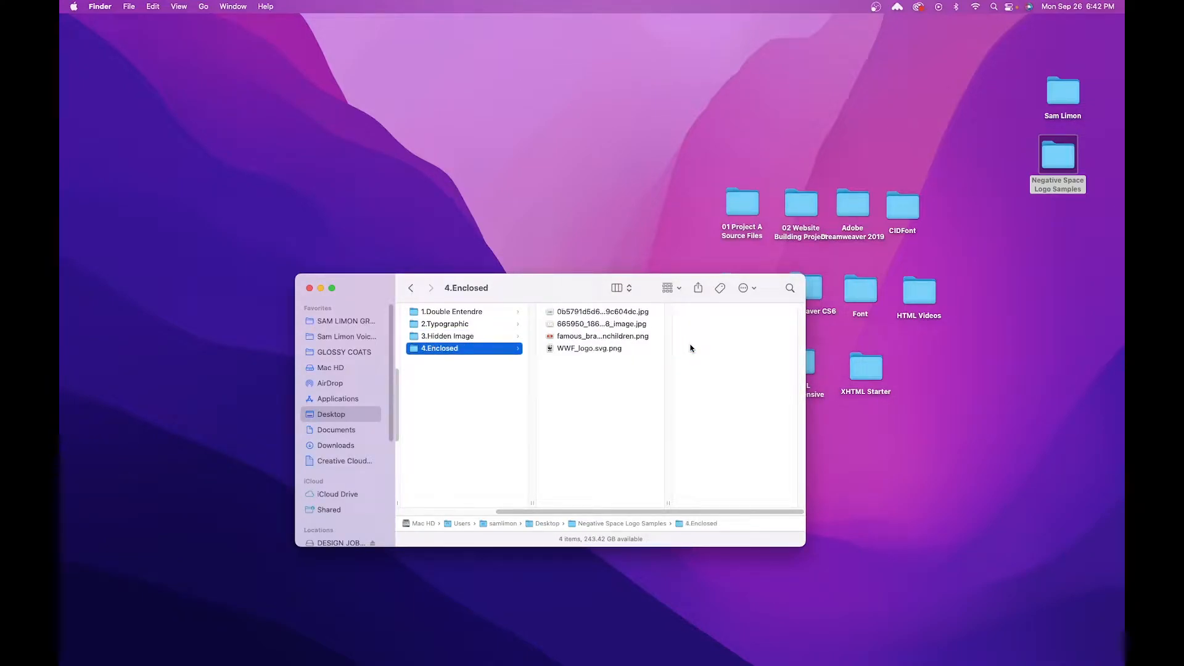
{"action": "key", "text": "Right"}
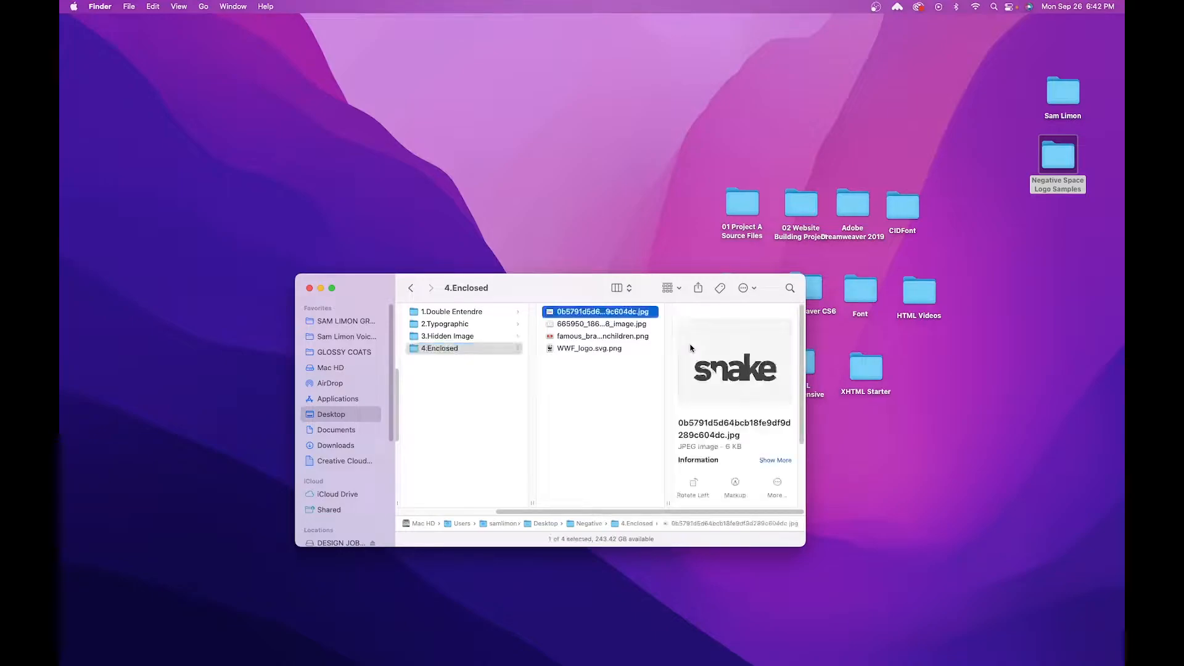
{"action": "key", "text": "space"}
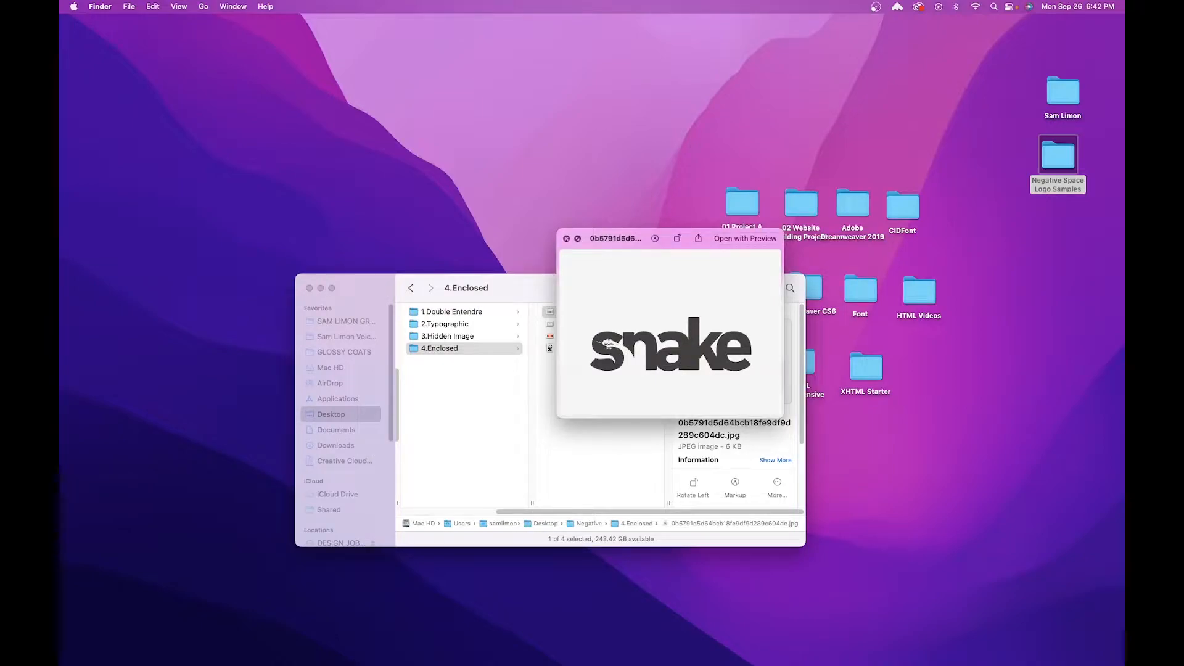
{"action": "key", "text": "Down"}
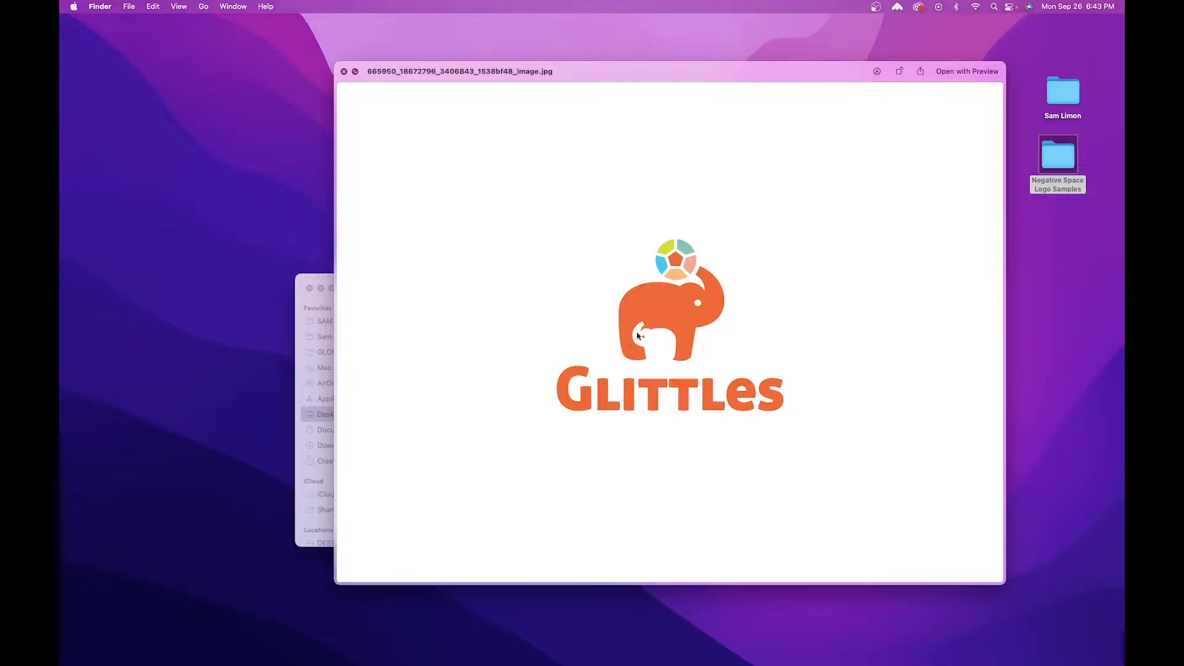
{"action": "key", "text": "space"}
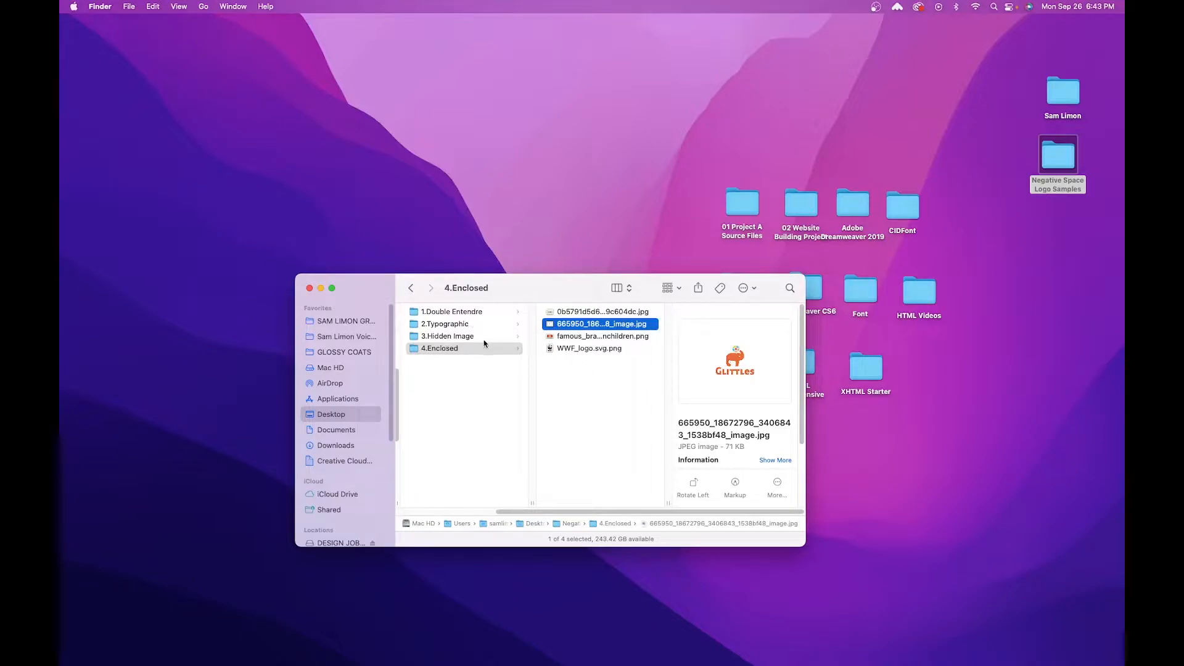
Preview the Hope for African Children Initiative logo in the 4.Enclosed folder, and close the folder window.
{"action": "left_click", "coordinate": [597, 335]}
{"action": "key", "text": "space"}
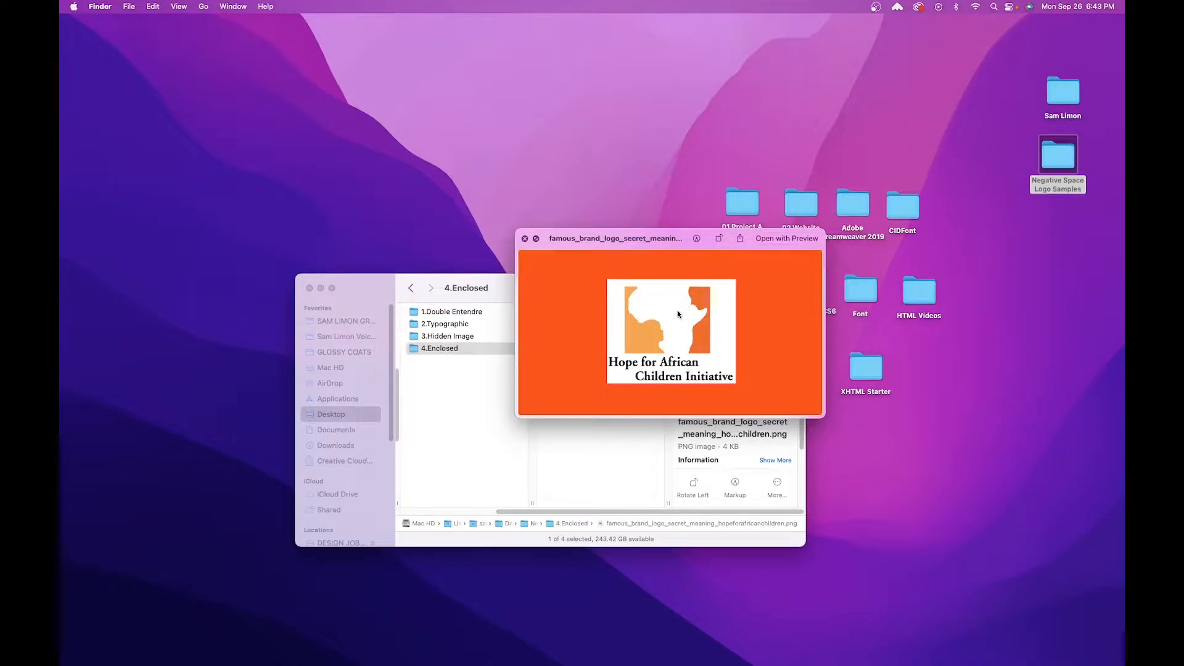
{"action": "key", "text": "space"}
{"action": "key", "text": "space"}
{"action": "key", "text": "space"}
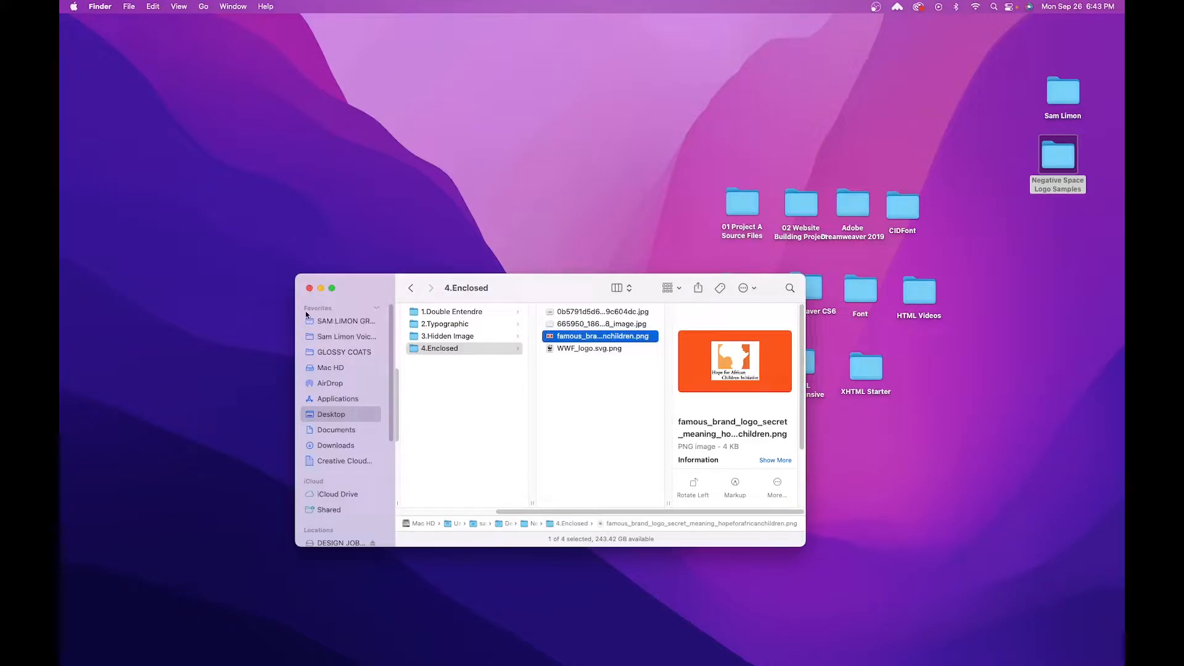
{"action": "left_click", "coordinate": [562, 457]}
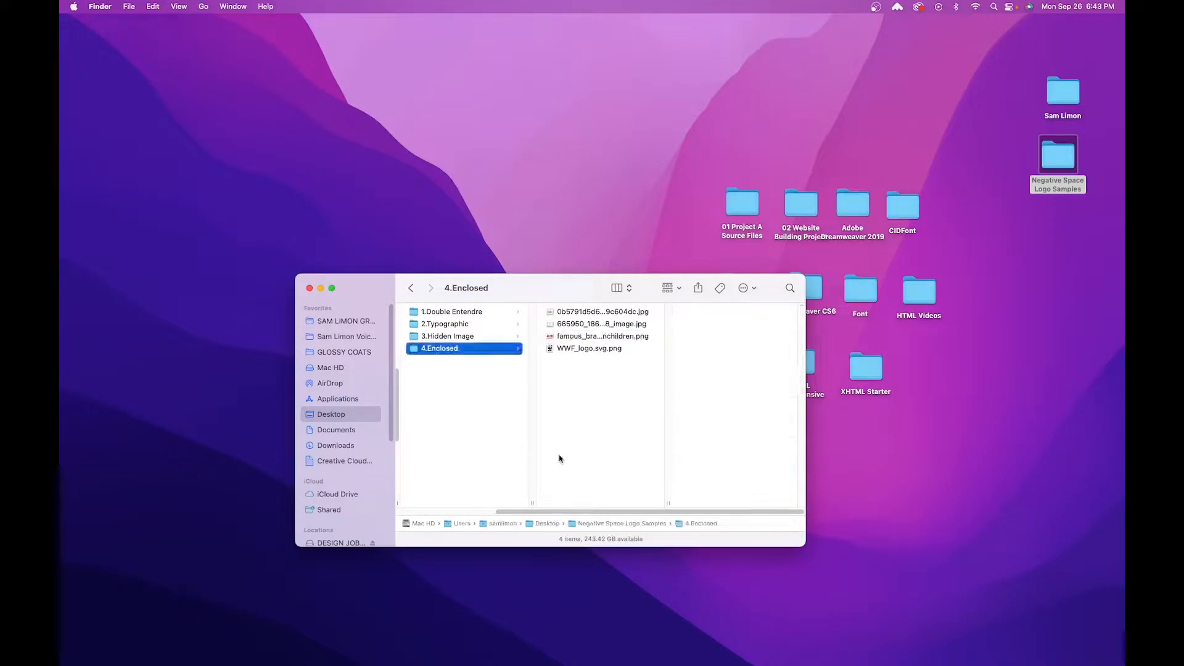
{"action": "left_click", "coordinate": [308, 288]}
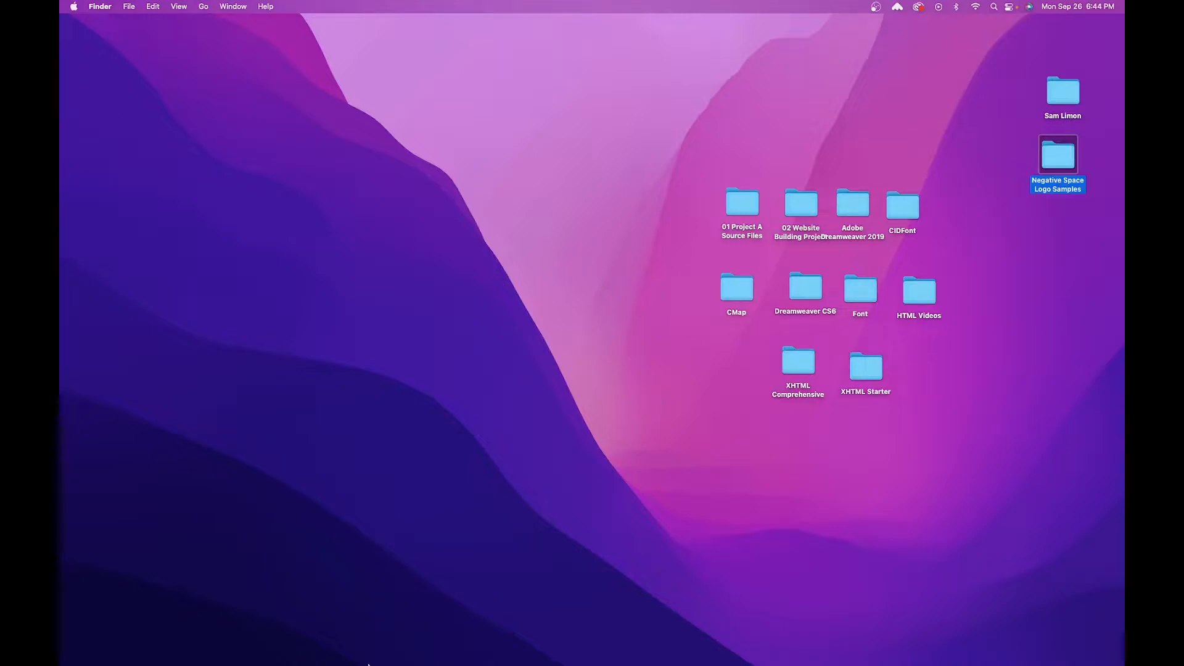
Switch to Adobe Illustrator 2021, widen its home window and reposition it so the desktop folders stay accessible.
{"action": "mouse_move", "coordinate": [368, 664]}
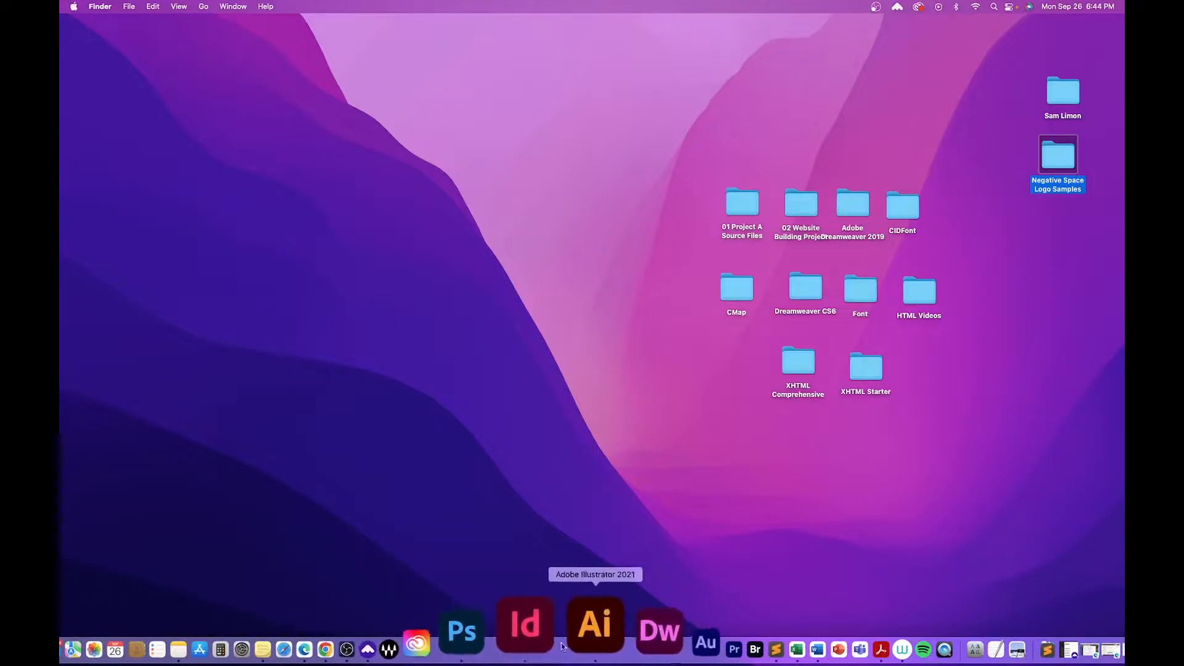
{"action": "left_click", "coordinate": [568, 639]}
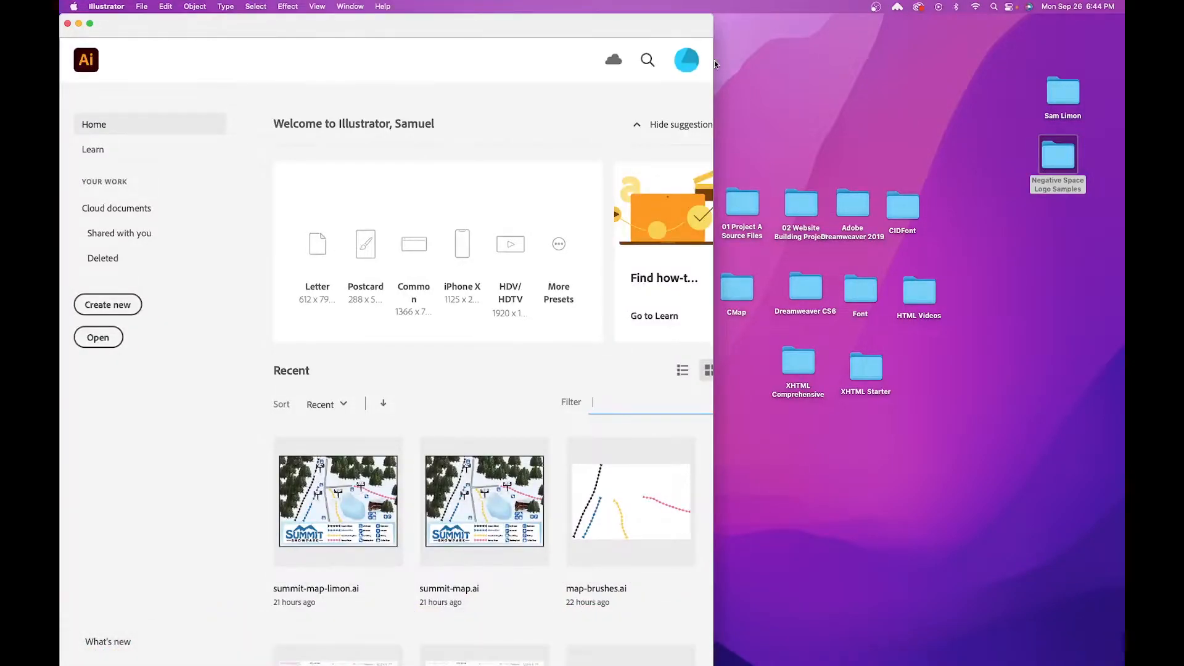
{"action": "left_click_drag", "start_coordinate": [712, 64], "coordinate": [996, 63]}
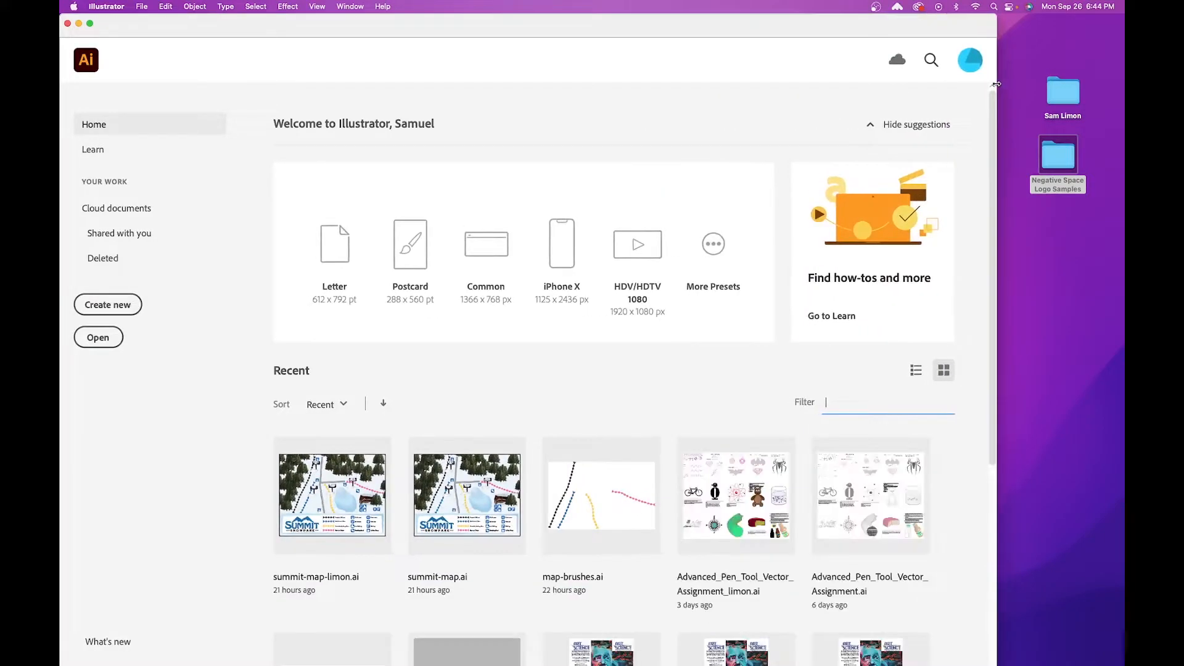
{"action": "left_click_drag", "start_coordinate": [854, 24], "coordinate": [881, 25]}
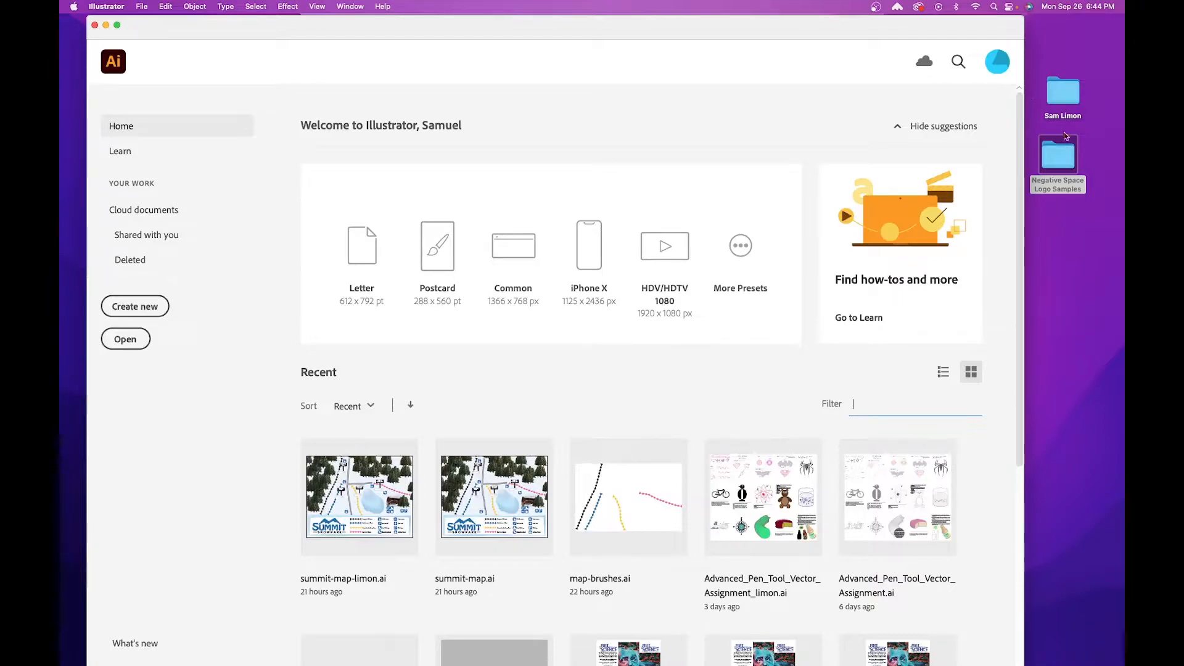
Open the folder bearing the designer's name on the desktop and create a new folder named Negative Space Logo inside it.
{"action": "left_click", "coordinate": [1064, 96]}
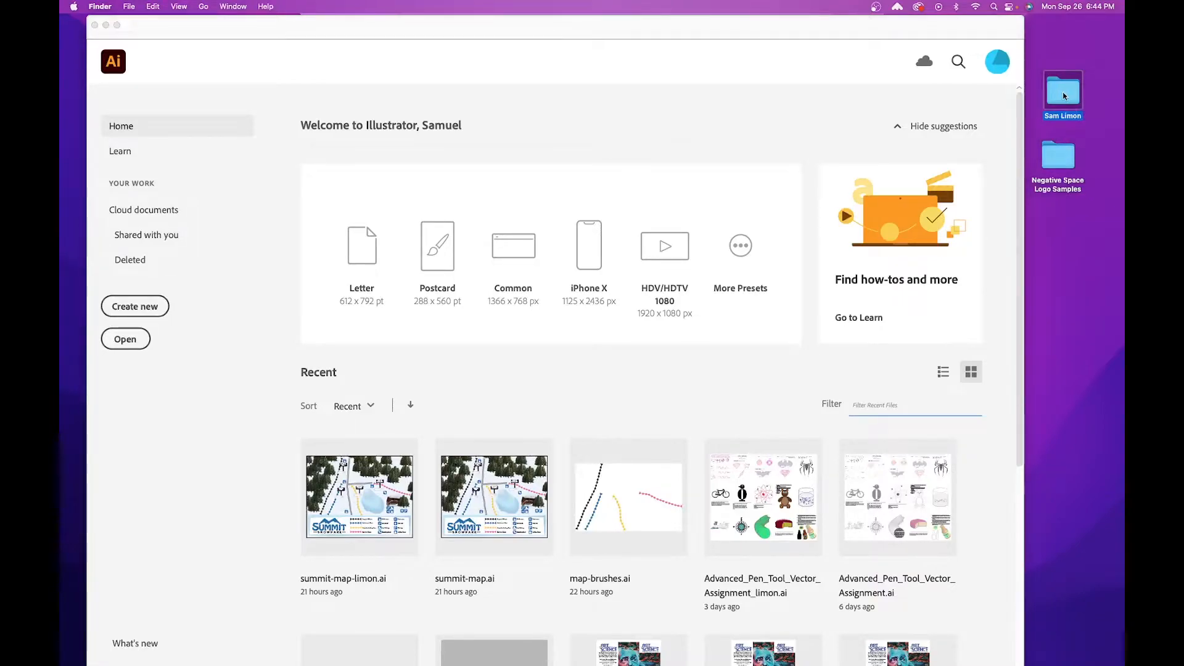
{"action": "double_click", "coordinate": [1065, 95]}
{"action": "right_click", "coordinate": [746, 316]}
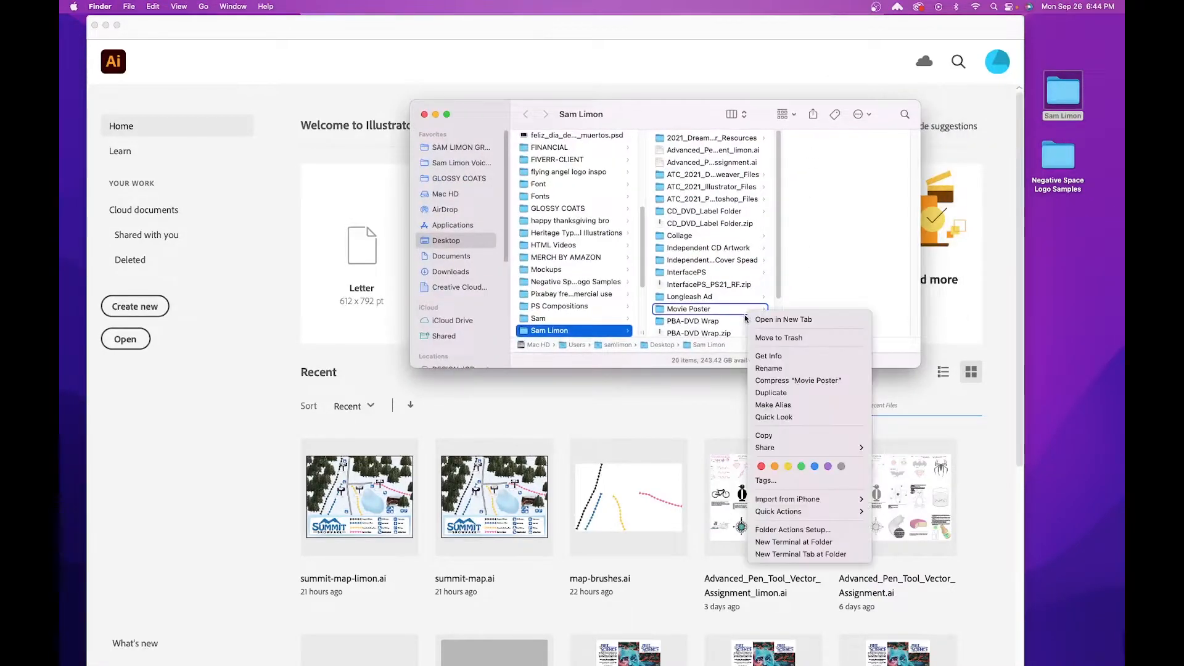
{"action": "left_click", "coordinate": [739, 321]}
{"action": "key", "text": "super+shift+n"}
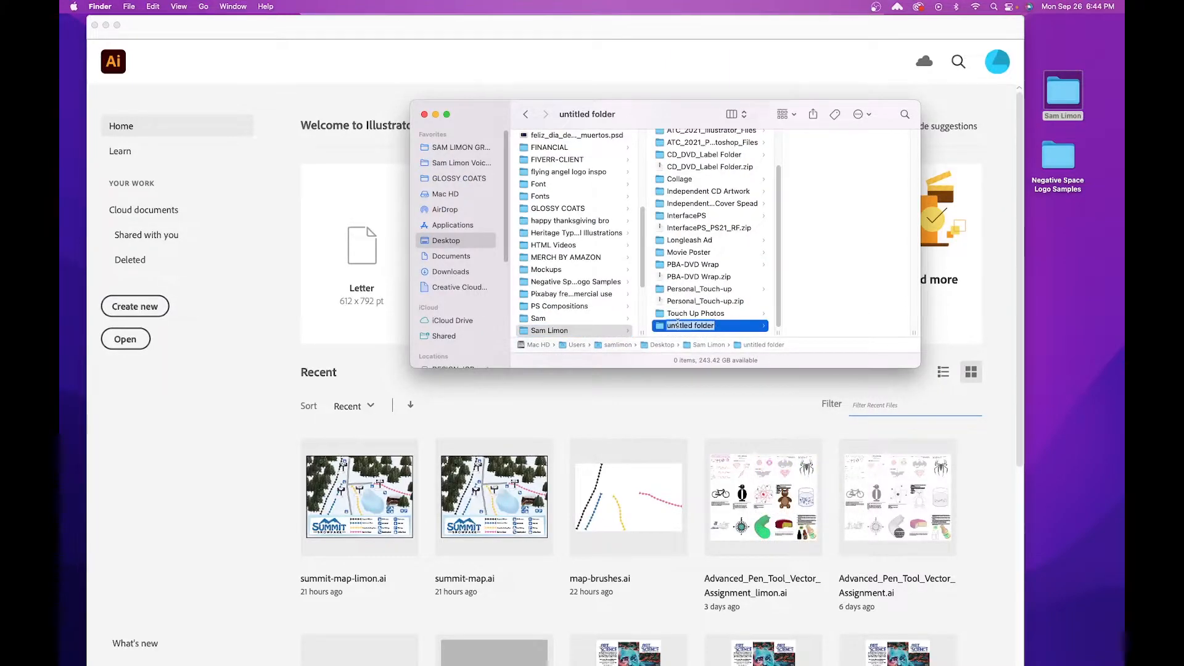
{"action": "type", "text": "Negativ"}
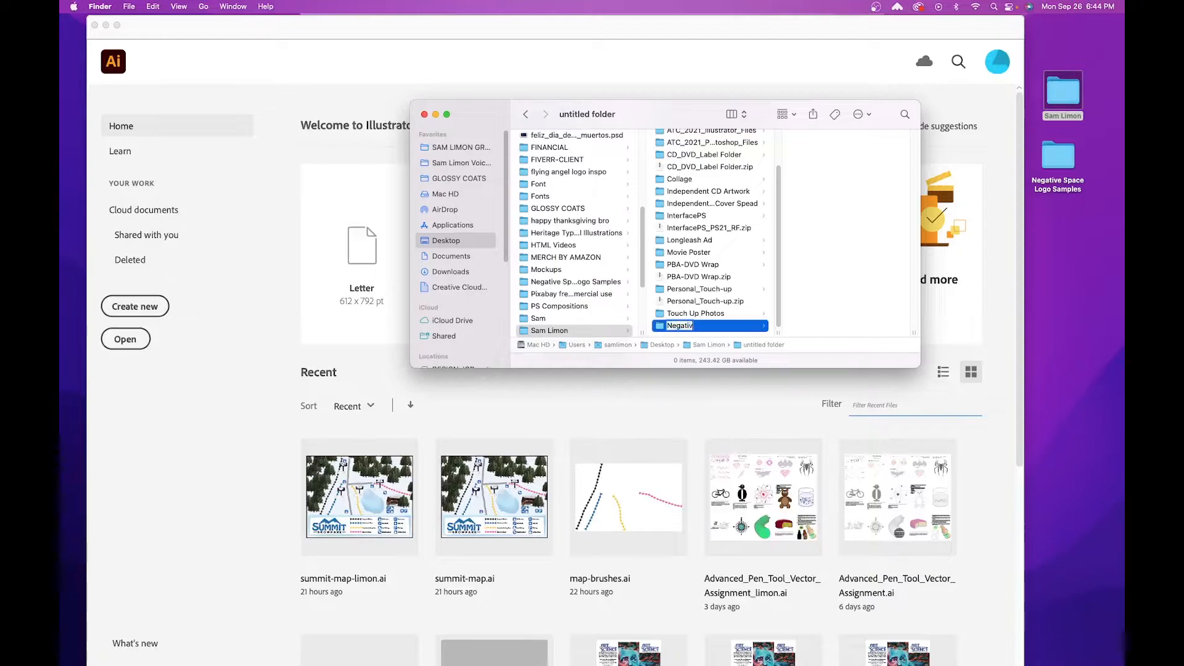
{"action": "type", "text": "e Space Logo"}
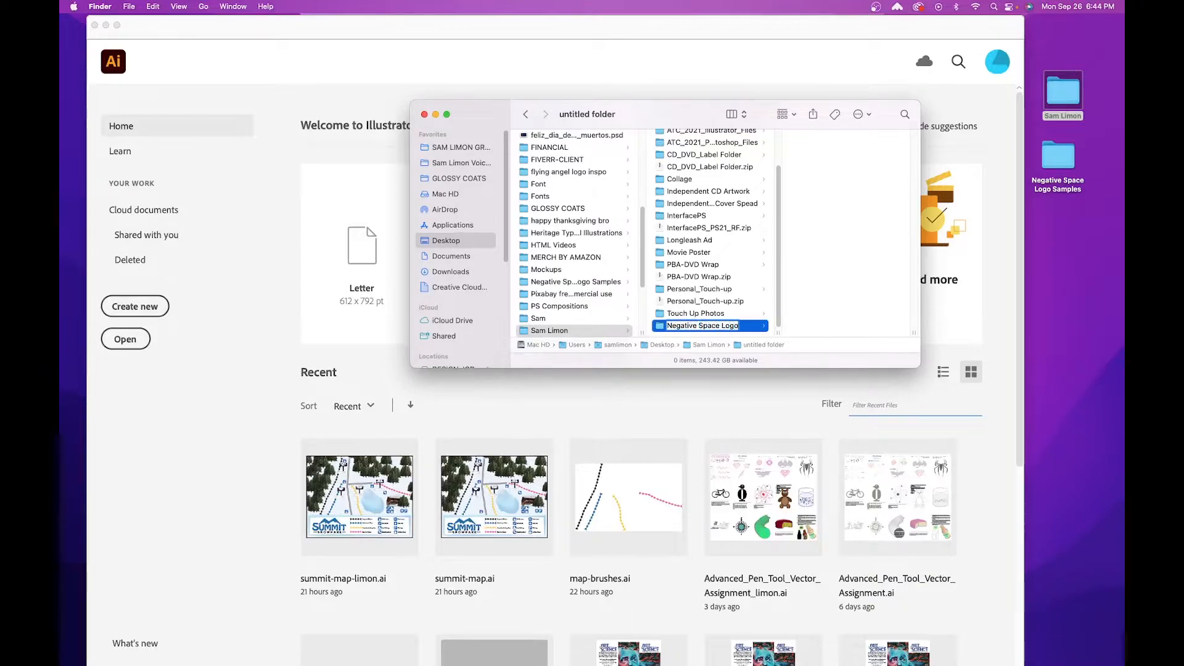
{"action": "key", "text": "Return"}
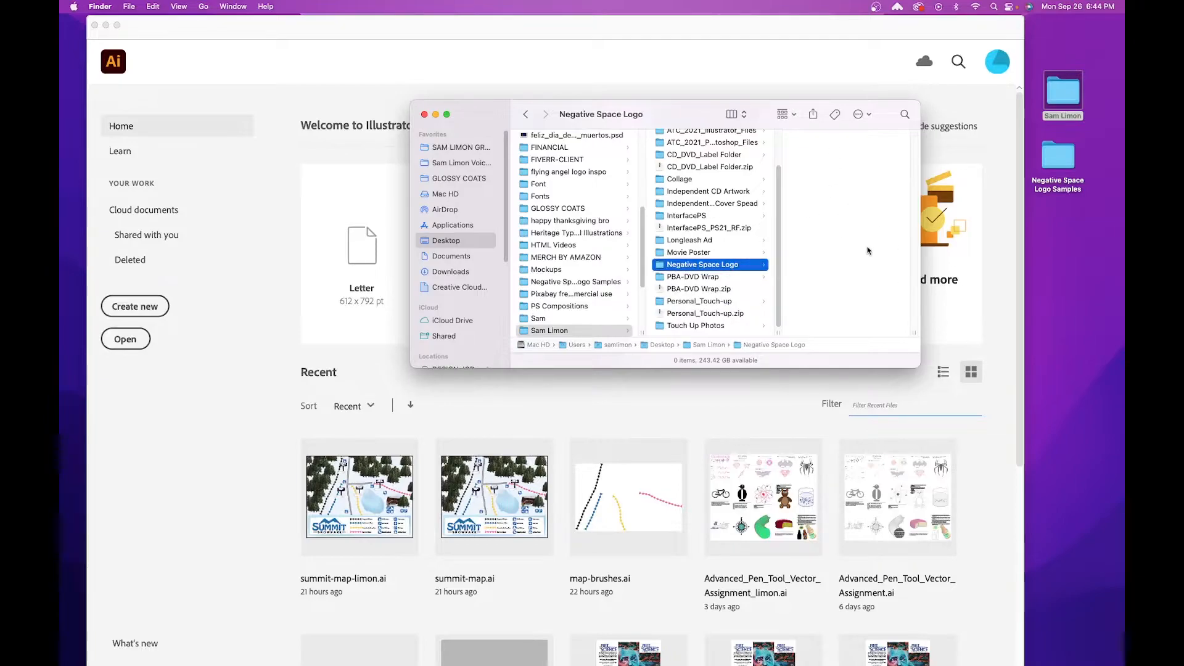
Return to Illustrator and create a landscape Letter document, 11 x 8.5 in, with one artboard, RGB Color and High (300 ppi) raster effects.
{"action": "left_click", "coordinate": [462, 72]}
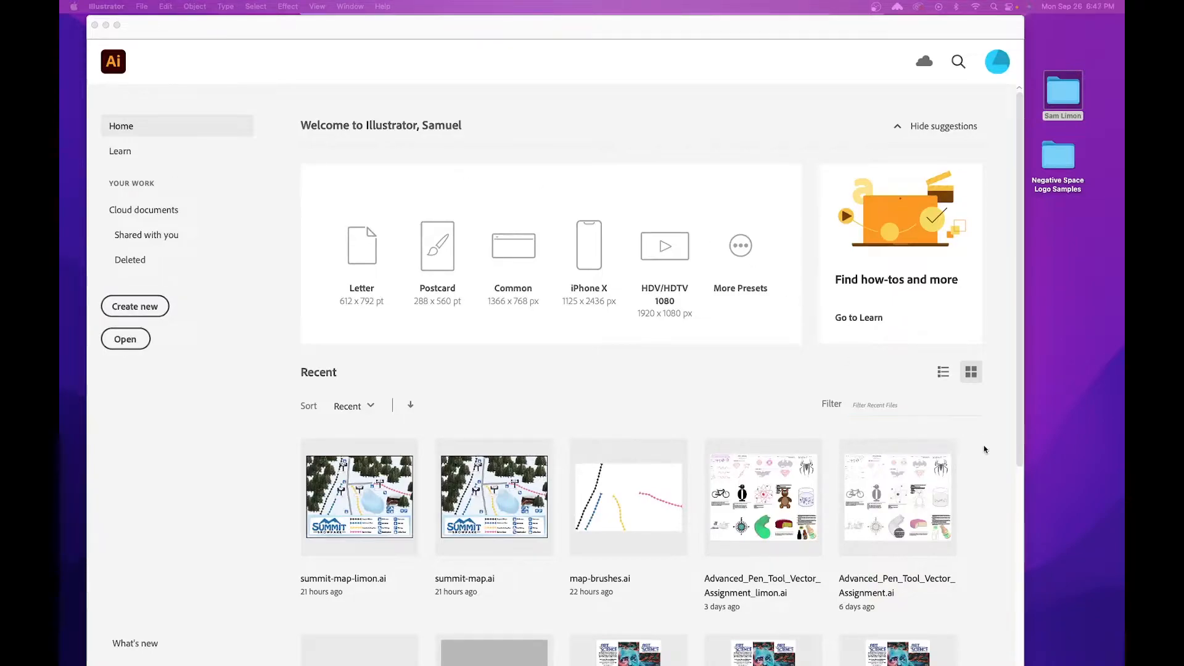
{"action": "left_click", "coordinate": [164, 427]}
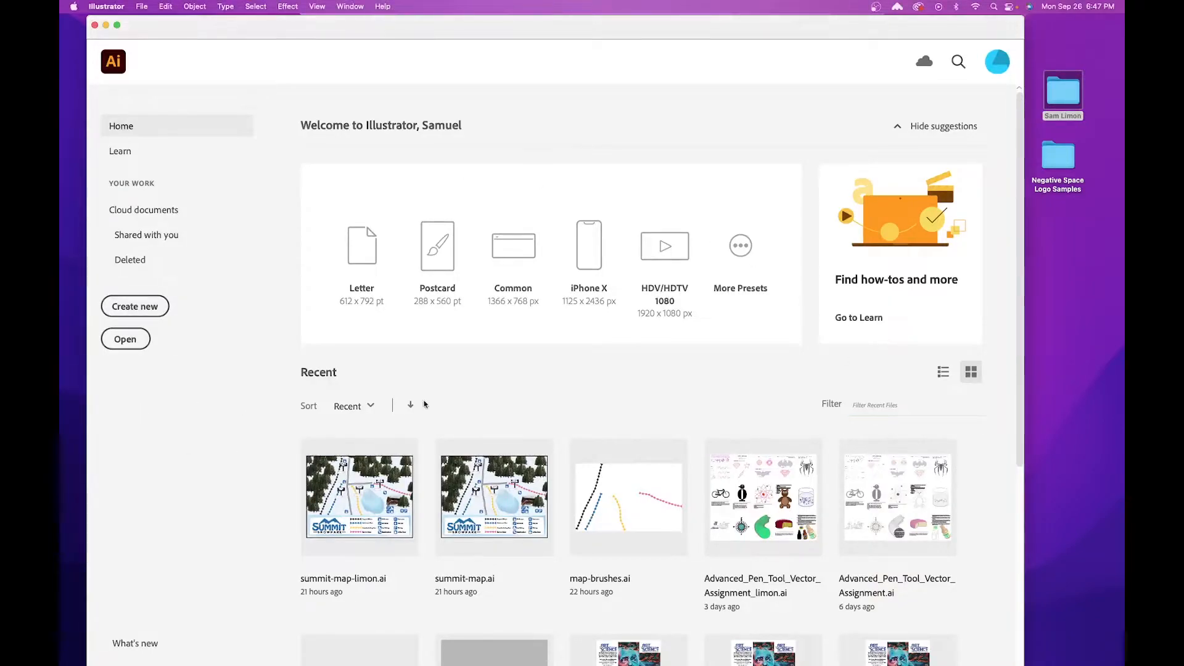
{"action": "left_click", "coordinate": [153, 309]}
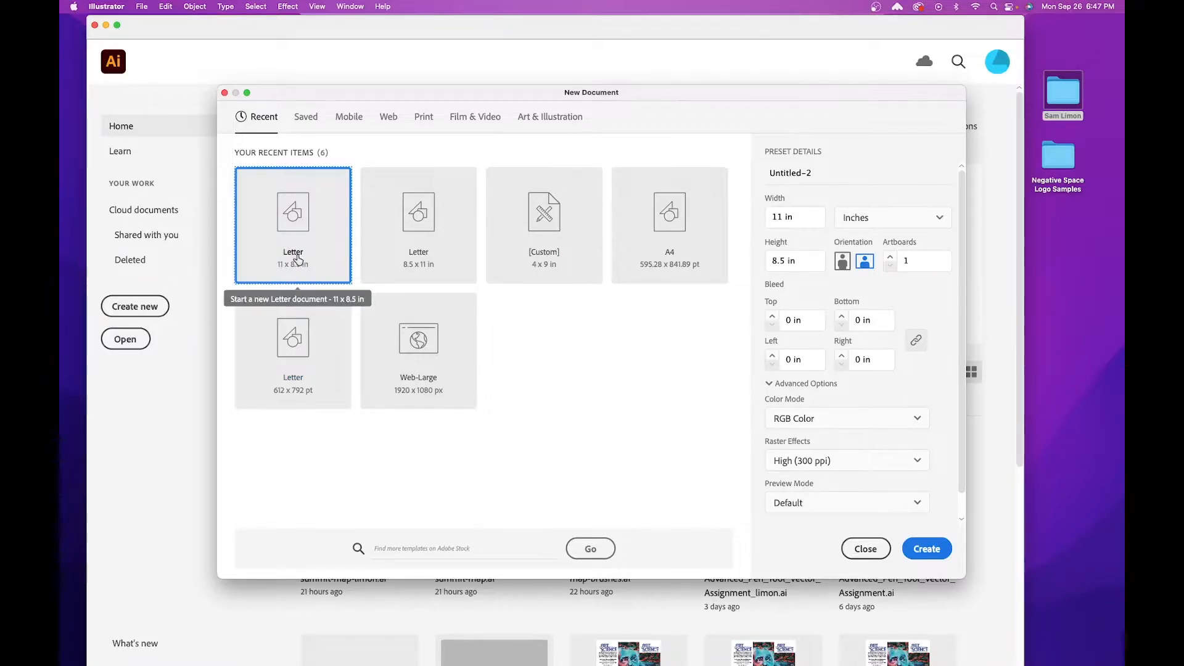
{"action": "left_click", "coordinate": [864, 264]}
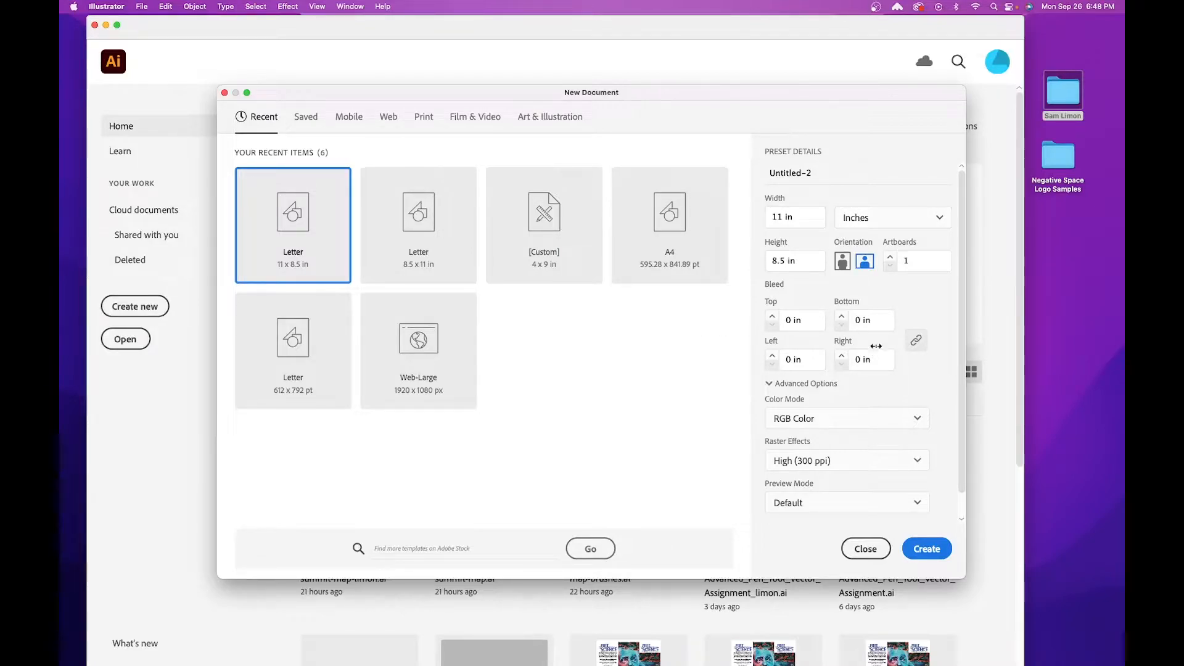
{"action": "scroll", "coordinate": [875, 346], "scroll_direction": "down", "scroll_amount": 2}
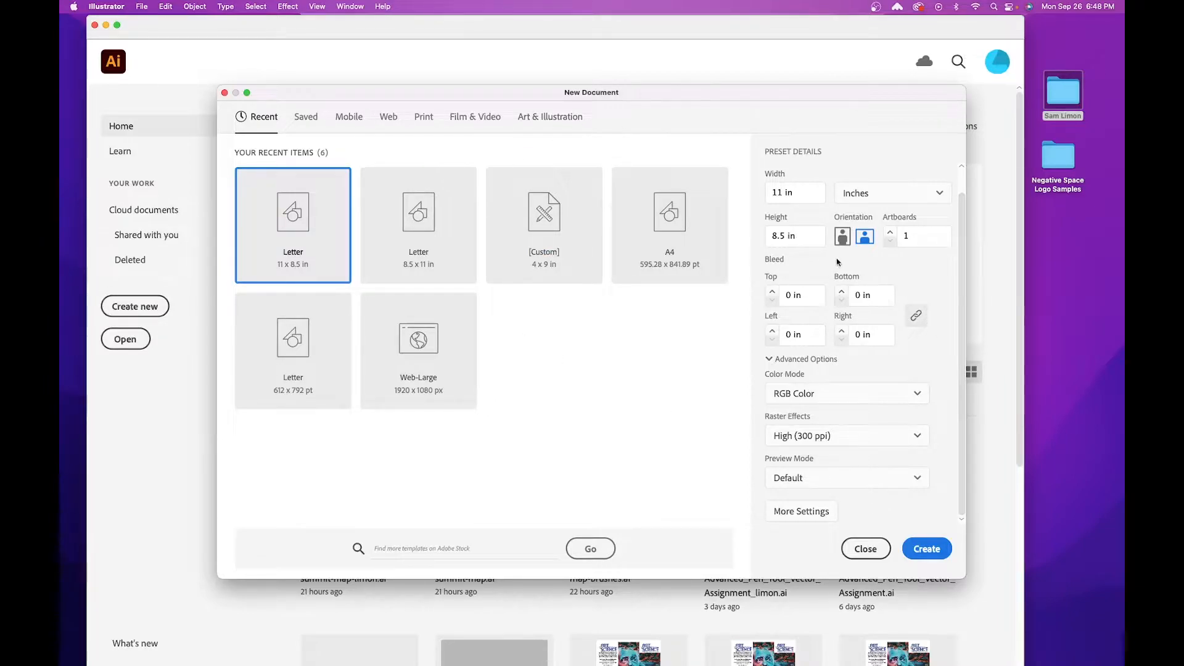
{"action": "left_click", "coordinate": [934, 550]}
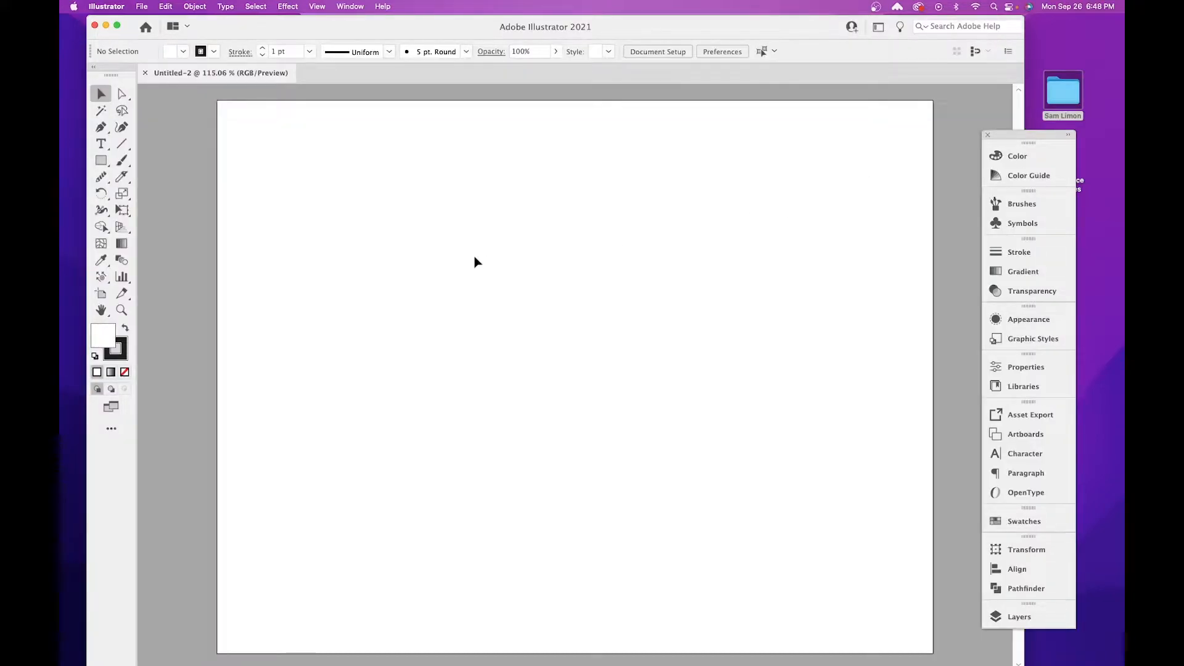
Start saving the new document and choose the Negative Space Logo folder as its destination.
{"action": "left_click", "coordinate": [141, 7]}
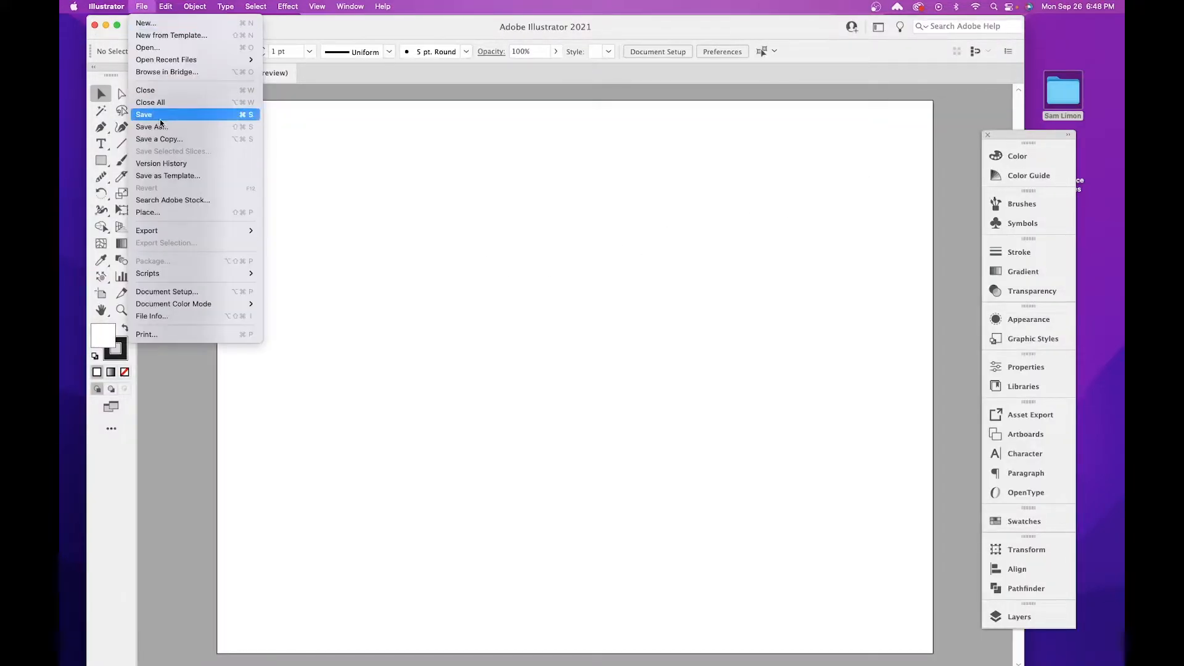
{"action": "left_click", "coordinate": [162, 122]}
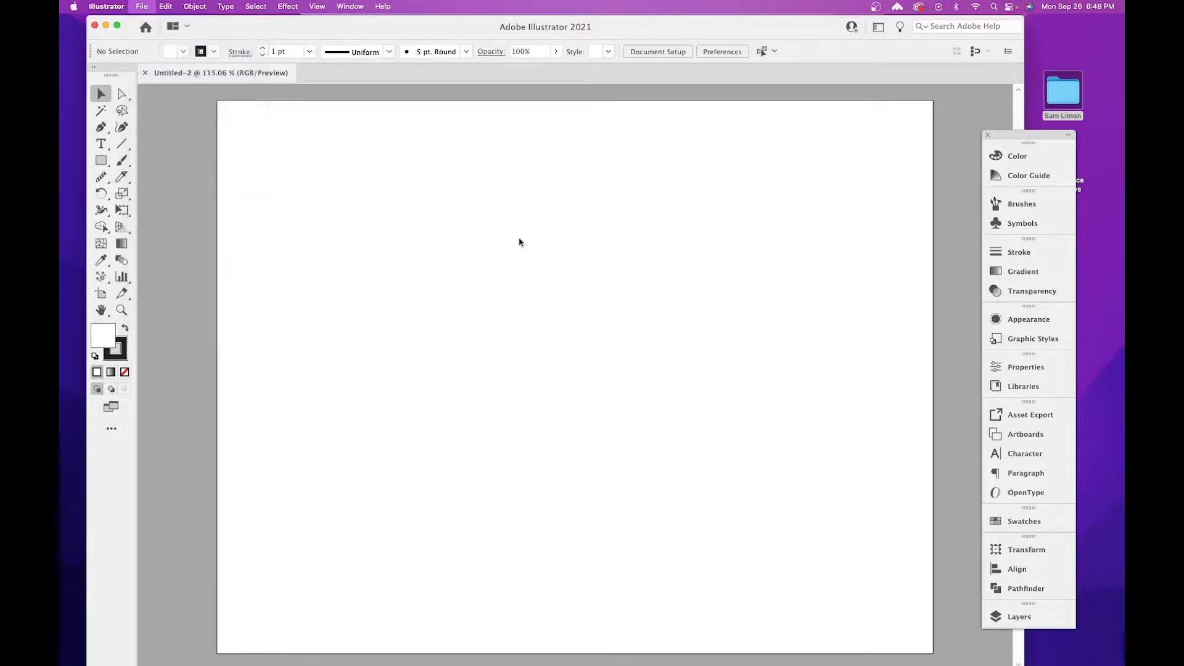
{"action": "left_click", "coordinate": [601, 189]}
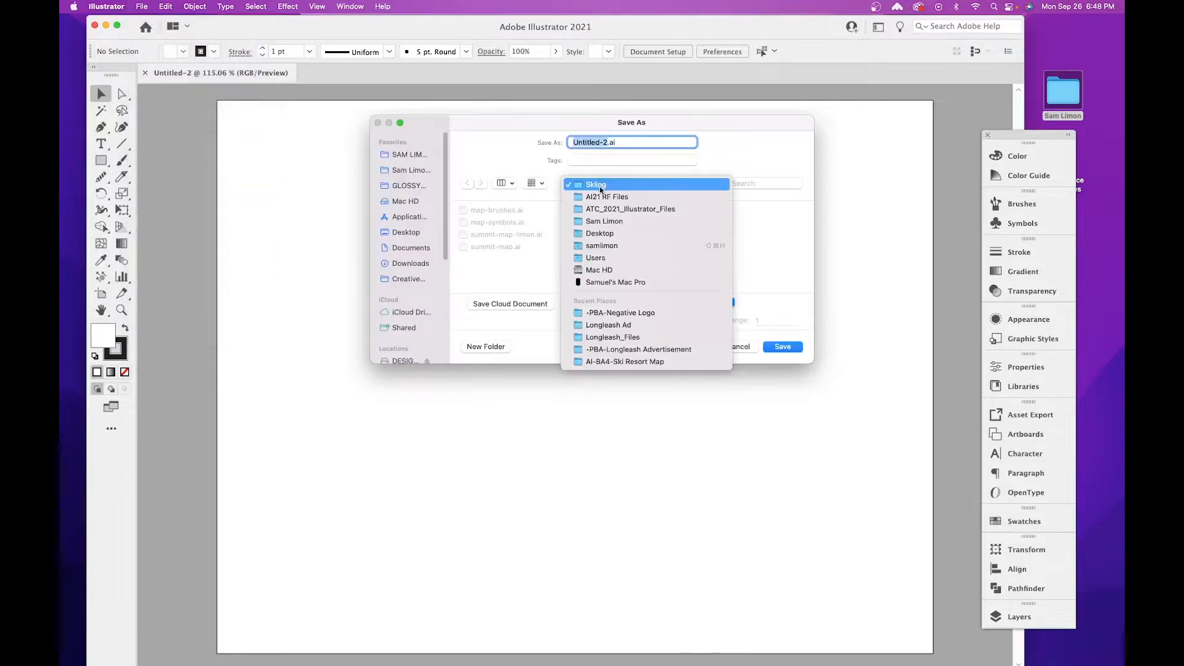
{"action": "left_click", "coordinate": [617, 203]}
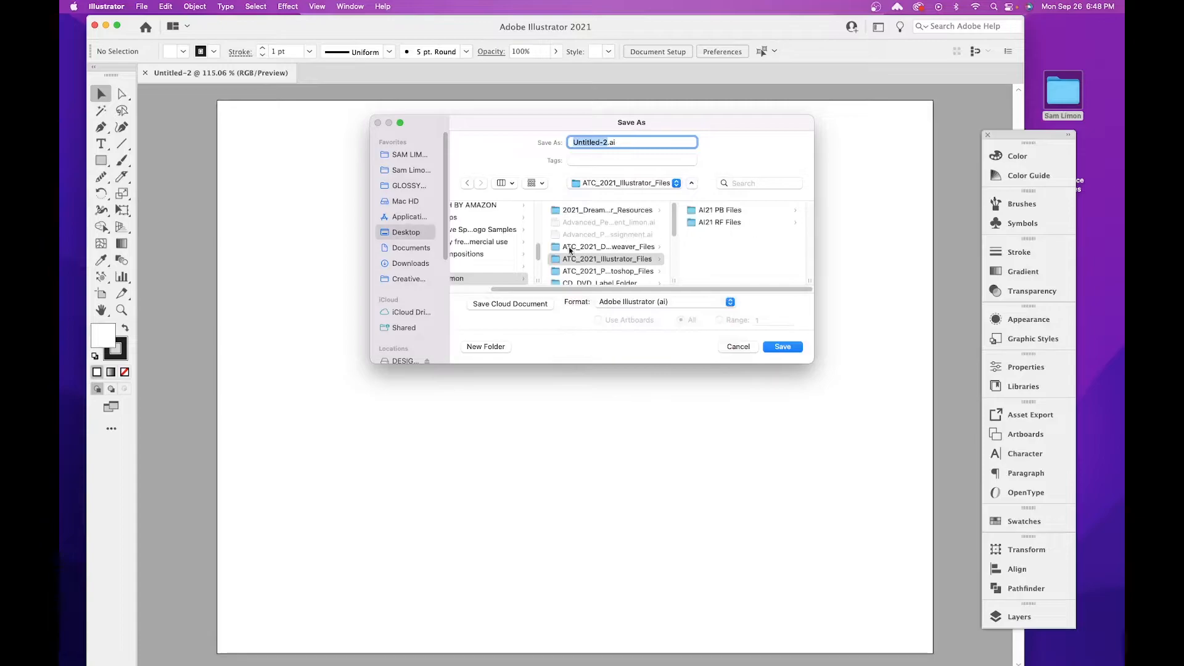
{"action": "scroll", "coordinate": [595, 289], "scroll_direction": "left", "scroll_amount": 3}
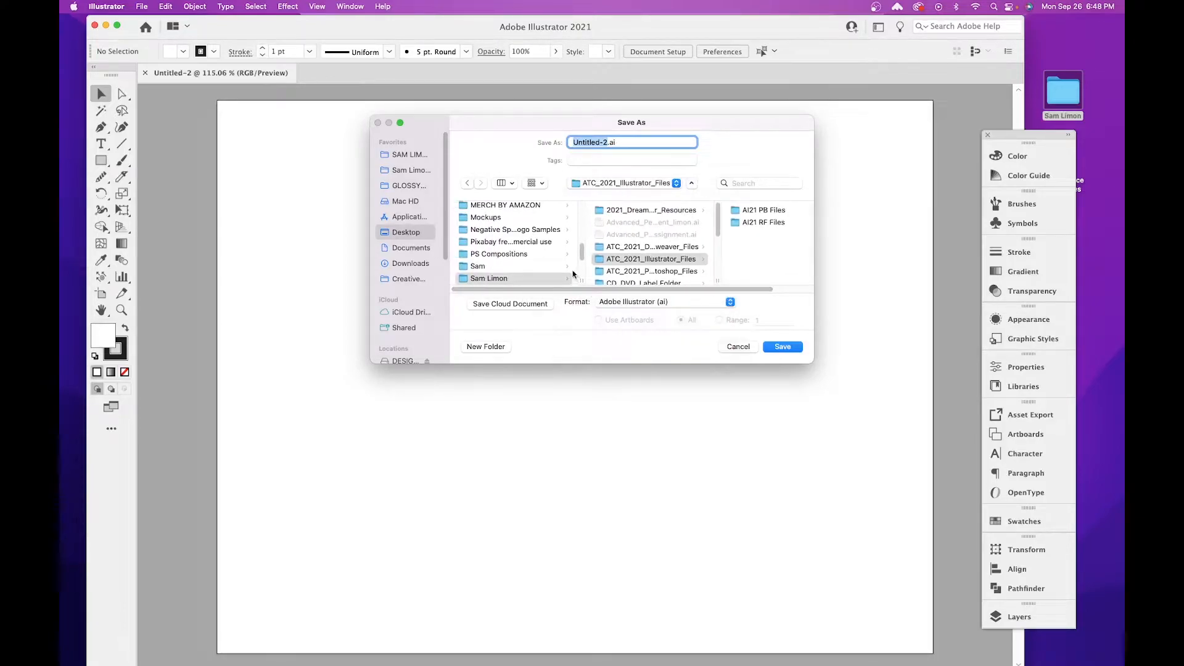
{"action": "scroll", "coordinate": [716, 228], "scroll_direction": "down", "scroll_amount": 5}
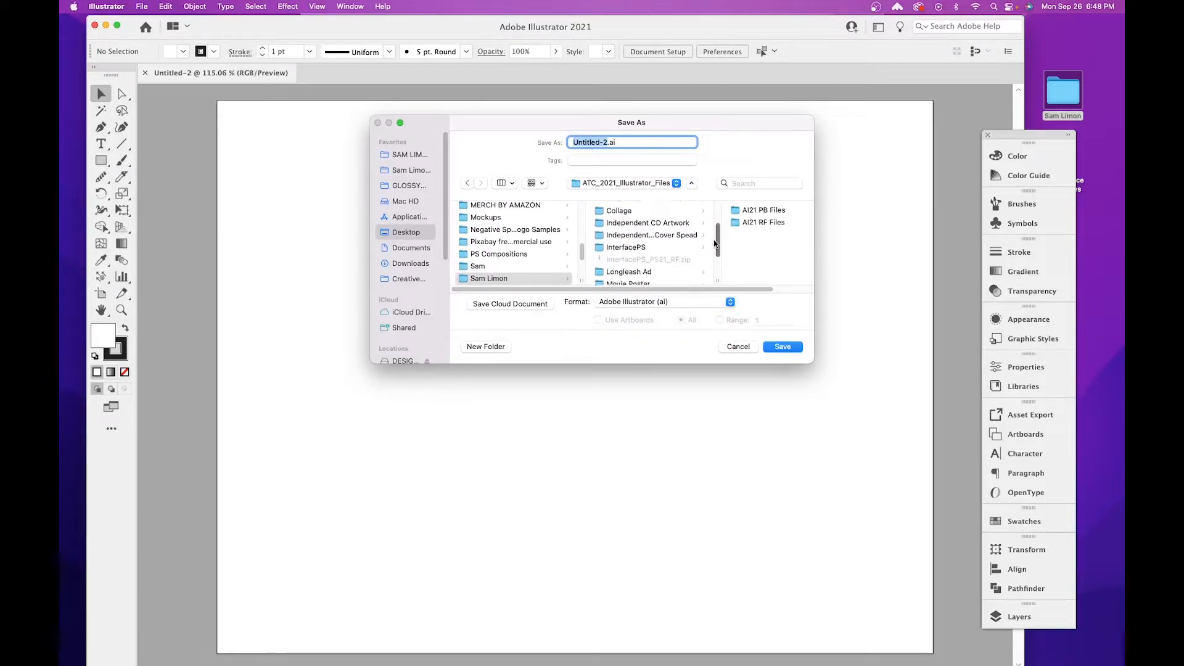
{"action": "scroll", "coordinate": [714, 249], "scroll_direction": "right", "scroll_amount": 2}
{"action": "scroll", "coordinate": [714, 249], "scroll_direction": "down", "scroll_amount": 2}
{"action": "left_click", "coordinate": [641, 243]}
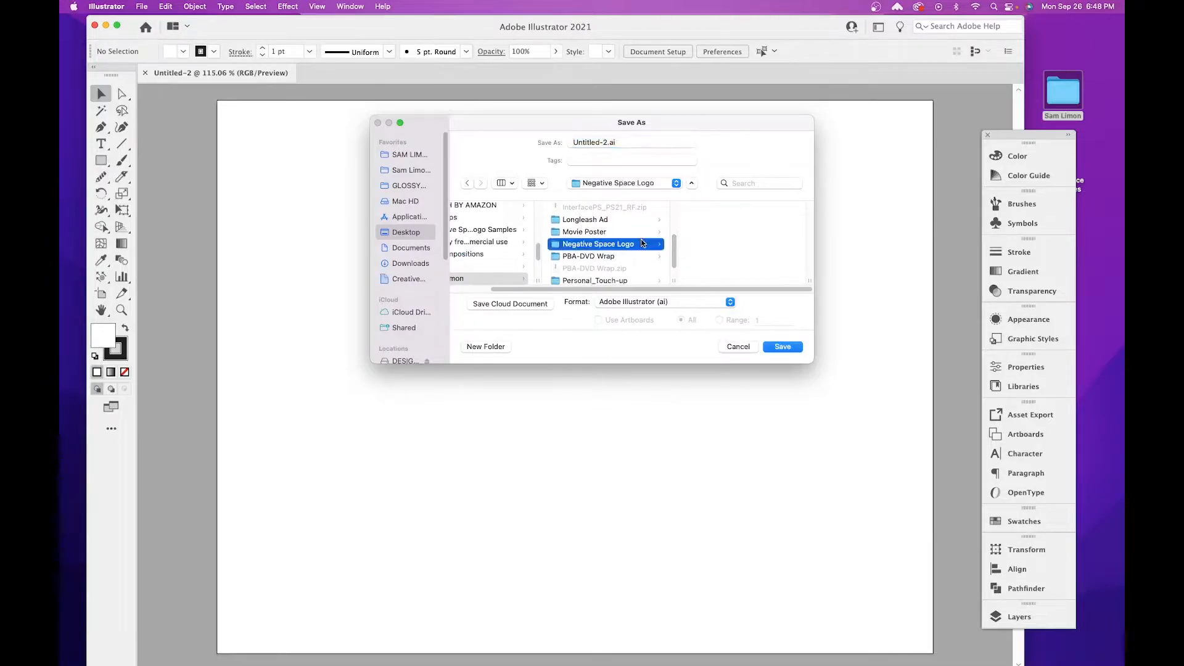
Name the file negative_logo_ followed by the designer's surname, and save it in Adobe Illustrator (ai) format with the Illustrator 2020 version option.
{"action": "left_click", "coordinate": [608, 143]}
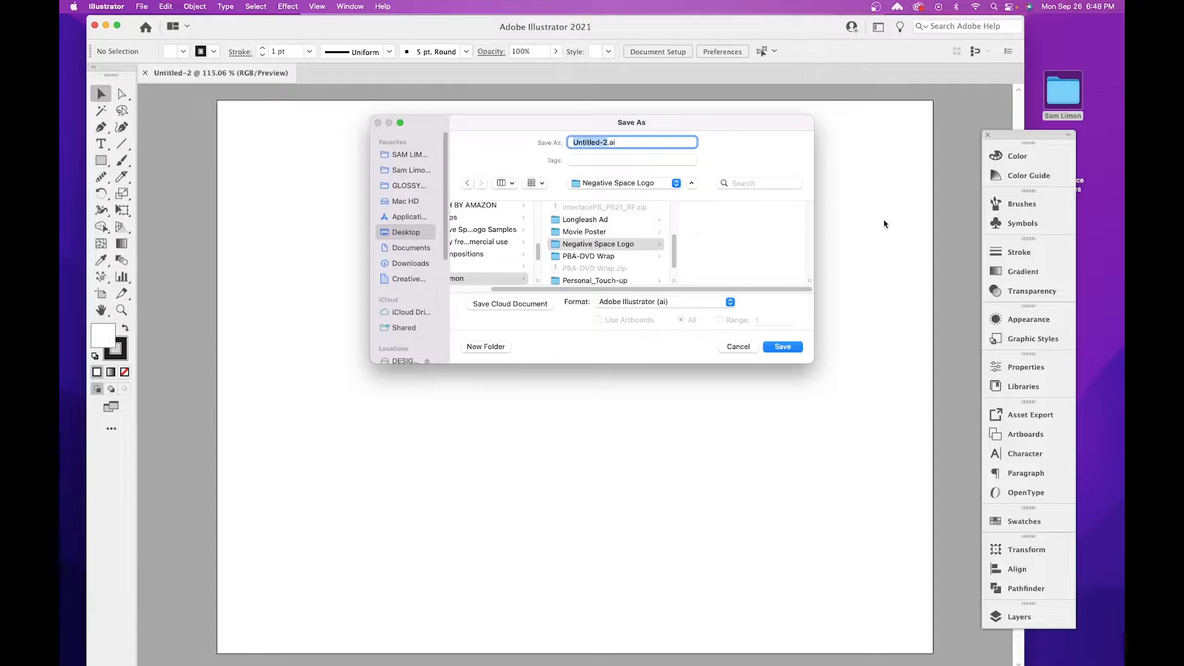
{"action": "type", "text": "ne"}
{"action": "type", "text": "limon"}
{"action": "left_click", "coordinate": [781, 346]}
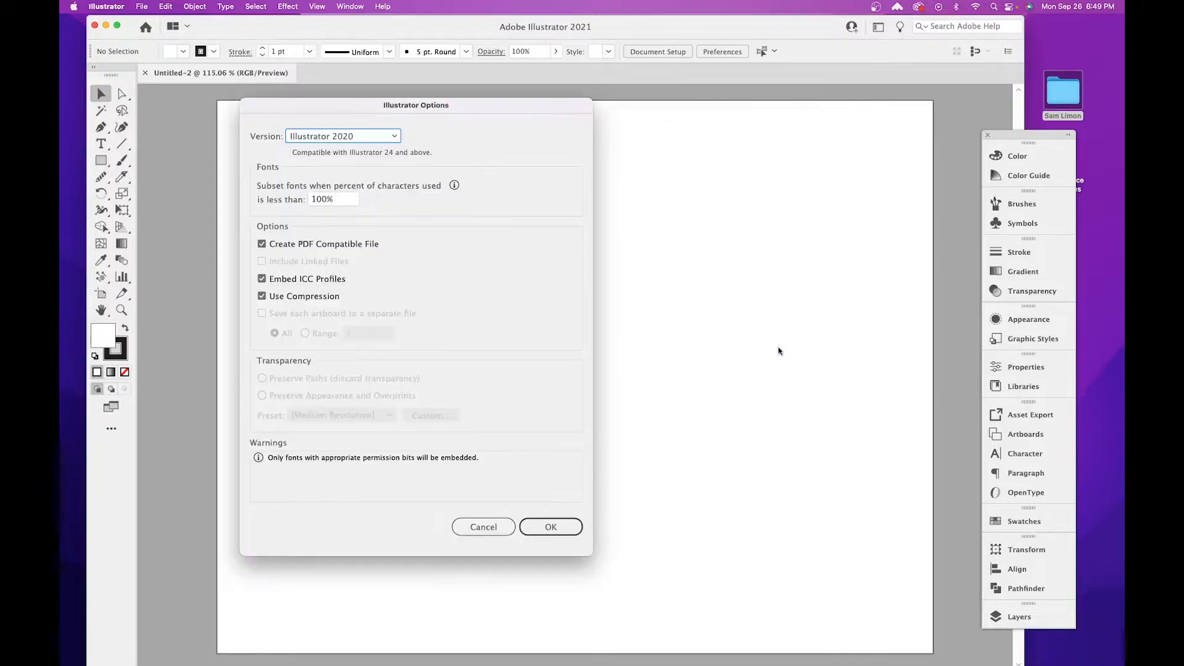
{"action": "left_click", "coordinate": [550, 527]}
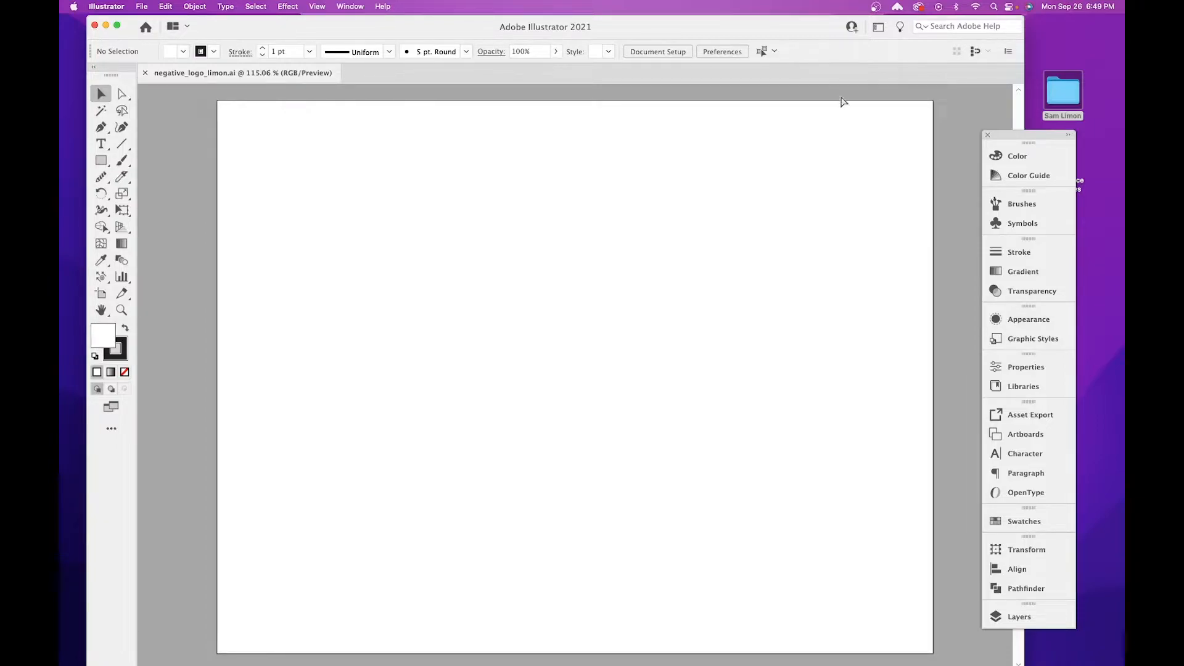
Show the rulers and move the floating panel dock up and away from the artboard.
{"action": "key", "text": "super+r"}
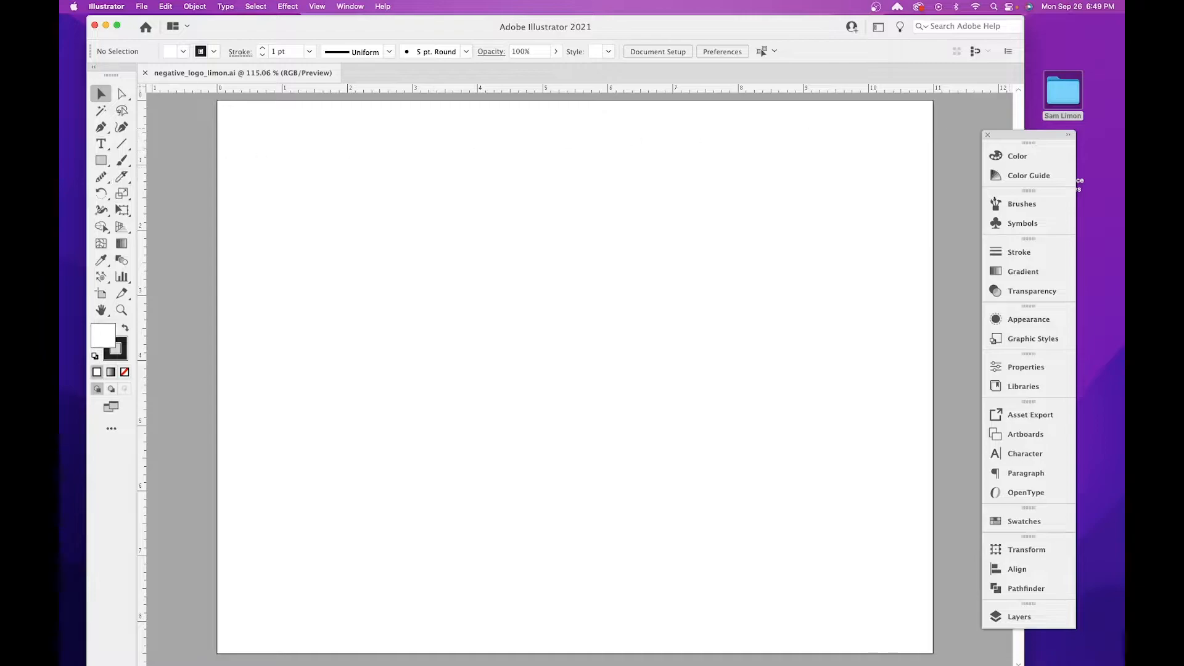
{"action": "left_click", "coordinate": [1018, 616]}
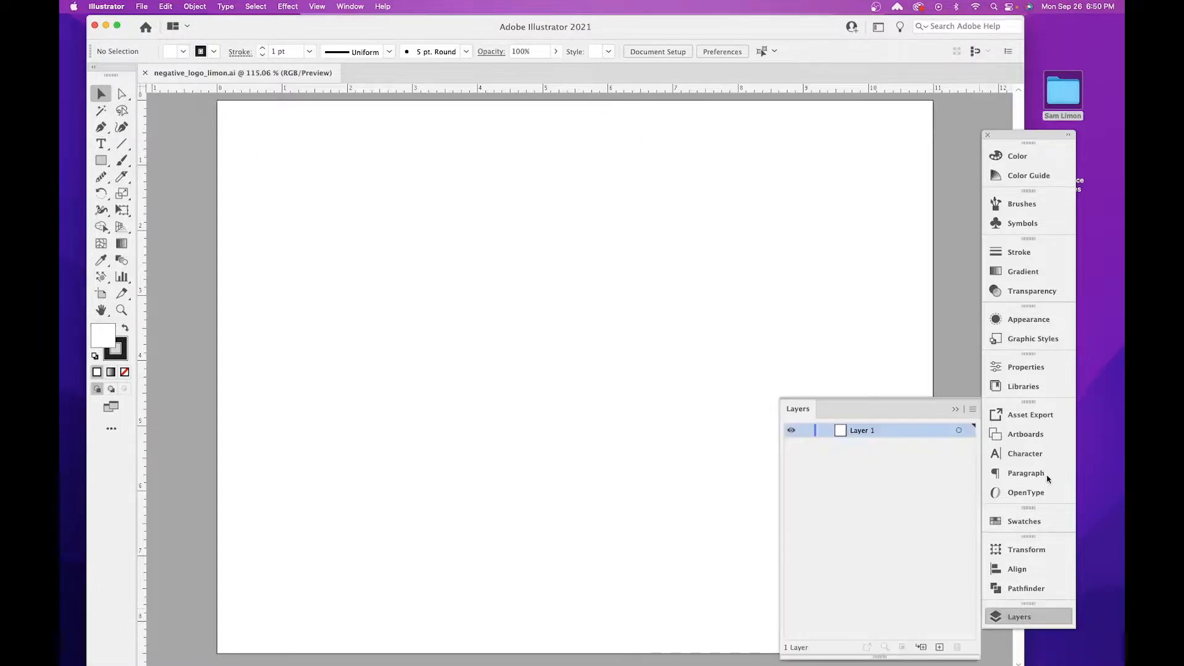
{"action": "left_click_drag", "start_coordinate": [1025, 135], "coordinate": [1036, 89]}
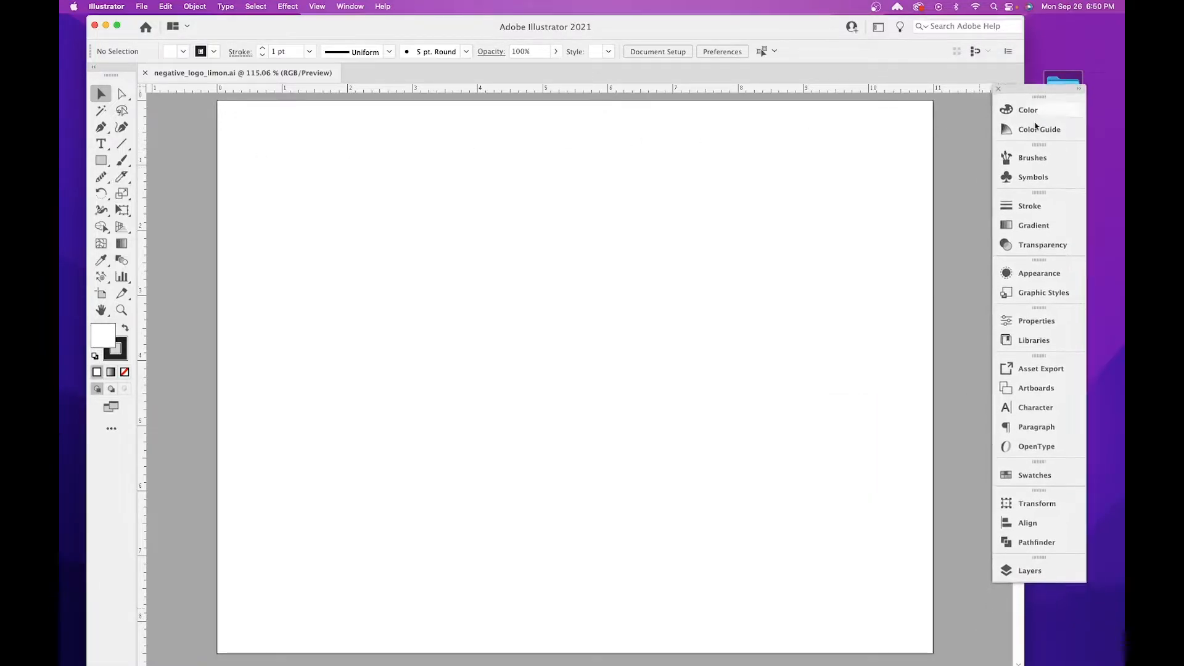
Rename Layer 1 as sketch.
{"action": "left_click", "coordinate": [1035, 570]}
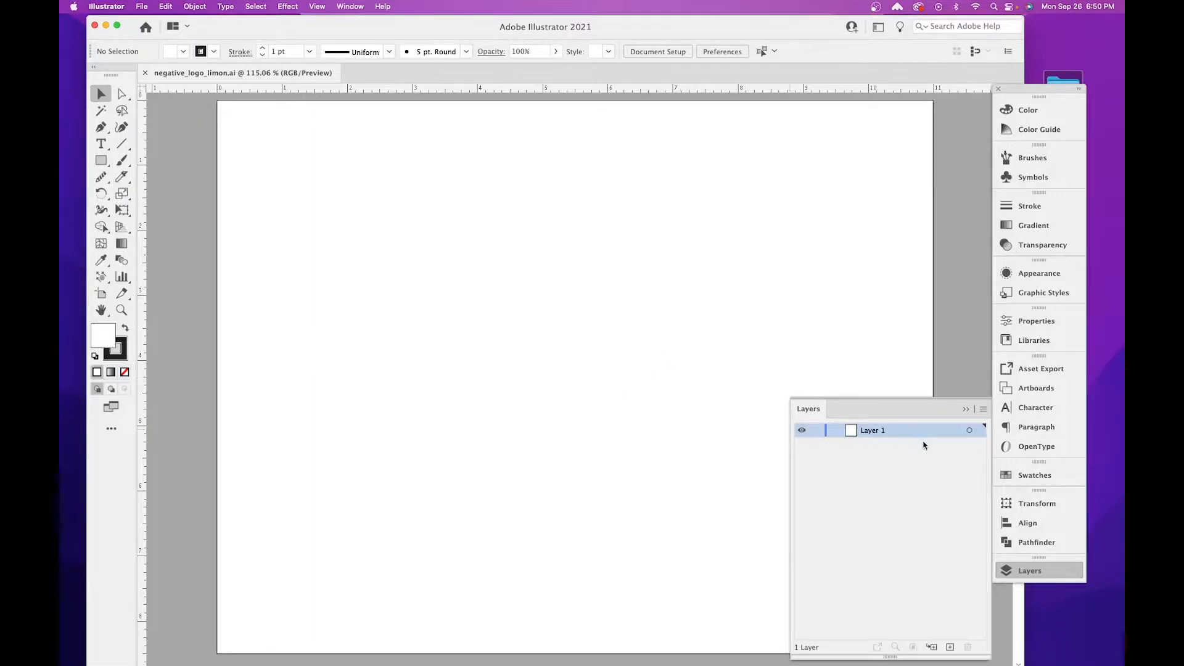
{"action": "double_click", "coordinate": [871, 430]}
{"action": "type", "text": "sketch"}
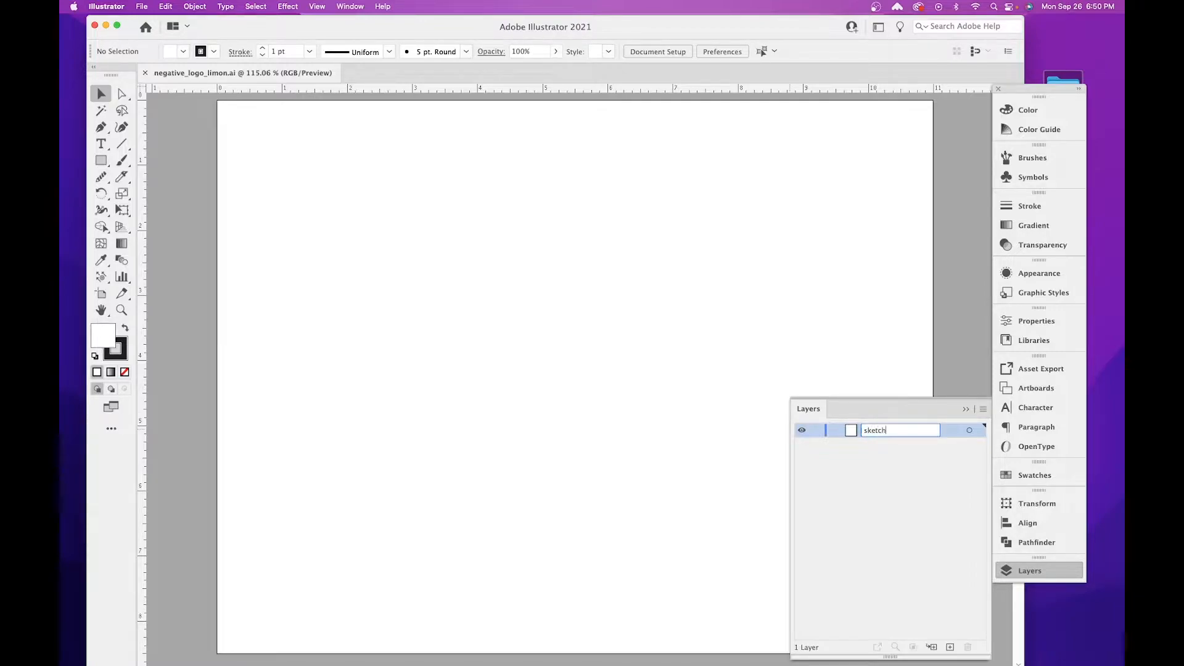
{"action": "key", "text": "Return"}
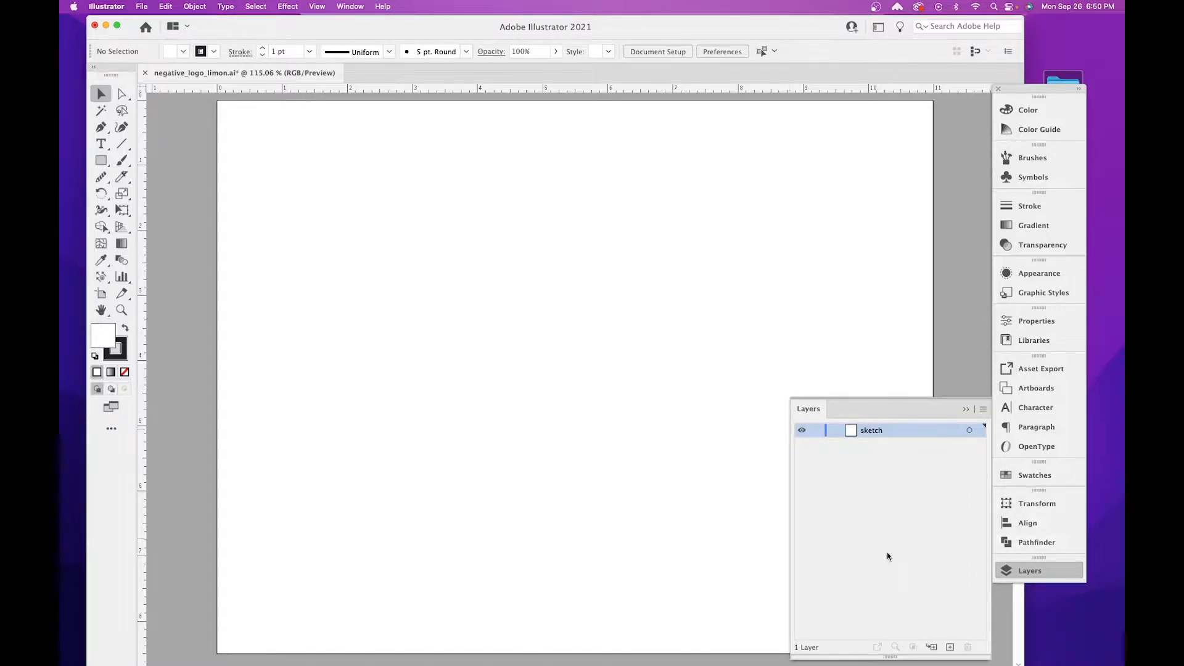
Add a locked layer named Logo above the sketch layer, and make sketch the active layer.
{"action": "left_click", "coordinate": [949, 647]}
{"action": "double_click", "coordinate": [864, 430]}
{"action": "type", "text": "Art"}
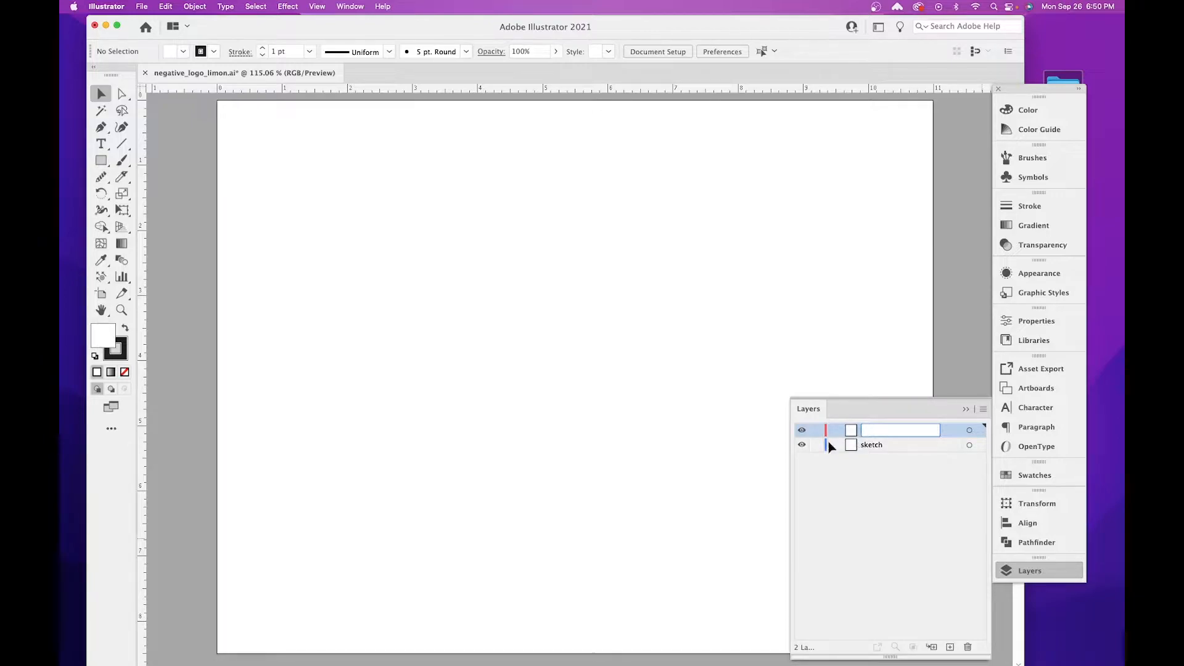
{"action": "type", "text": "Logo"}
{"action": "key", "text": "Return"}
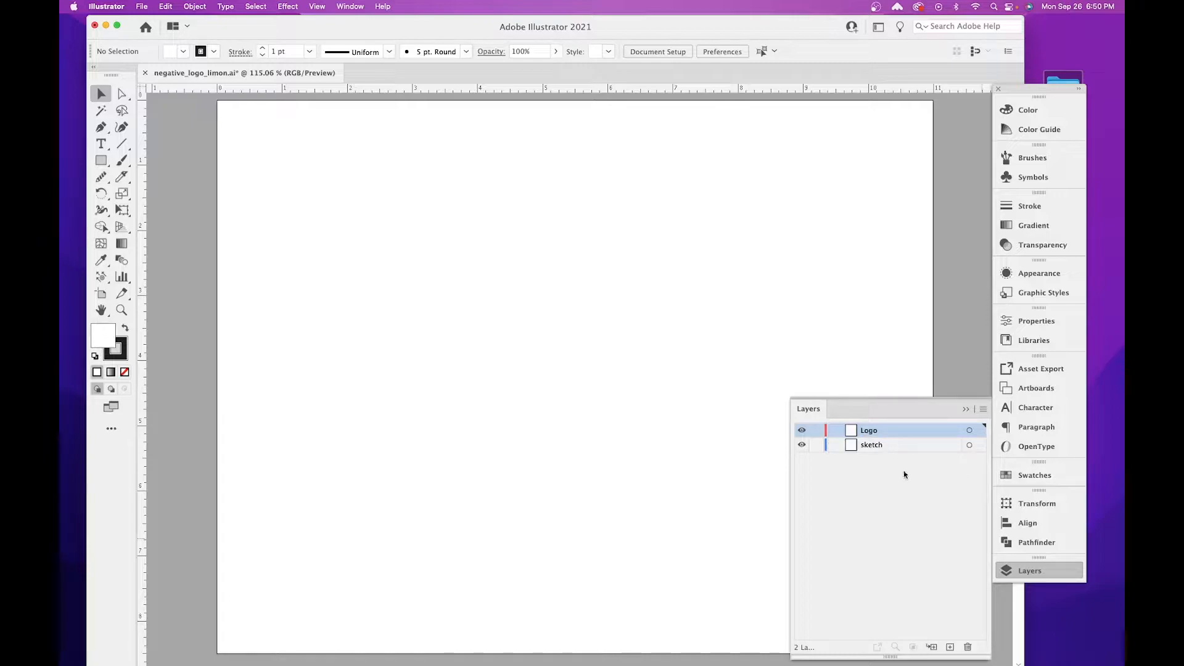
{"action": "left_click", "coordinate": [815, 431]}
{"action": "left_click", "coordinate": [884, 448]}
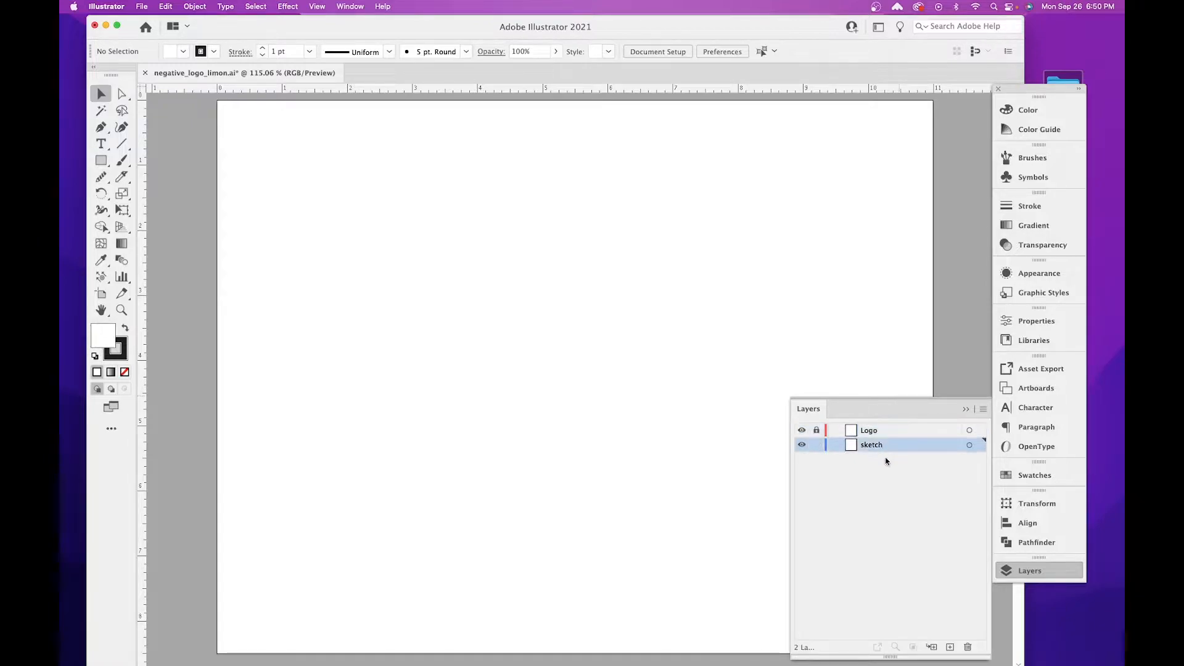
Set up the Paintbrush tool with no fill and a black stroke, drawing and undoing one test stroke across the artboard.
{"action": "left_click", "coordinate": [122, 160]}
{"action": "left_click", "coordinate": [184, 52]}
{"action": "left_click", "coordinate": [70, 77]}
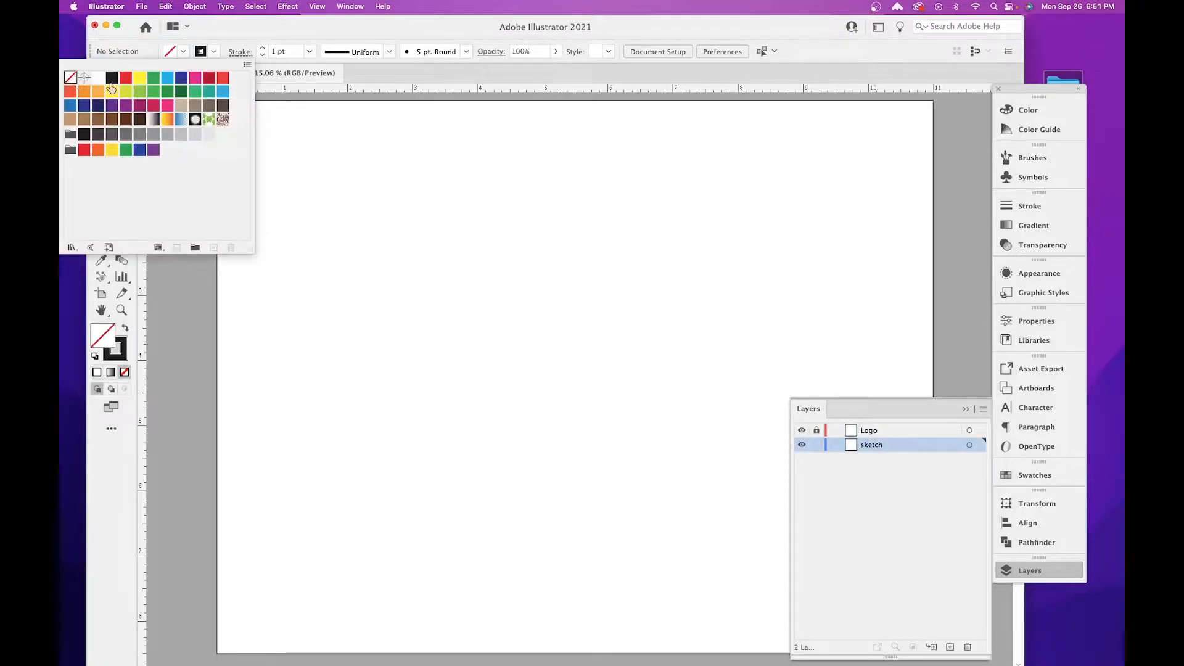
{"action": "left_click", "coordinate": [227, 27]}
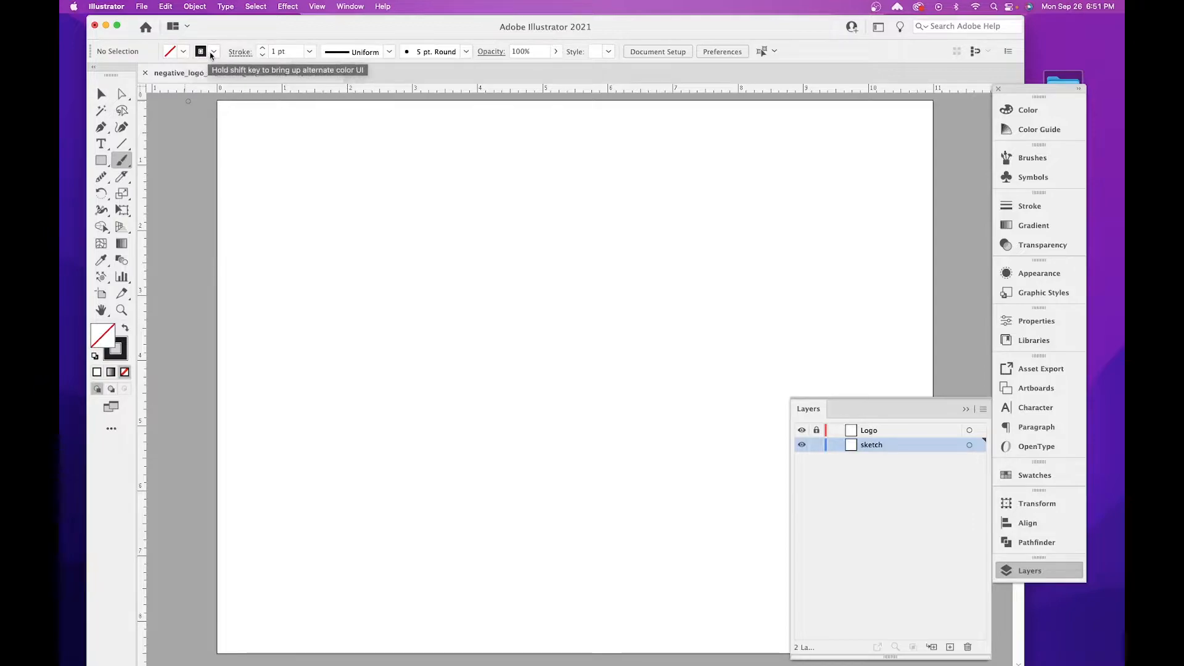
{"action": "left_click", "coordinate": [213, 52]}
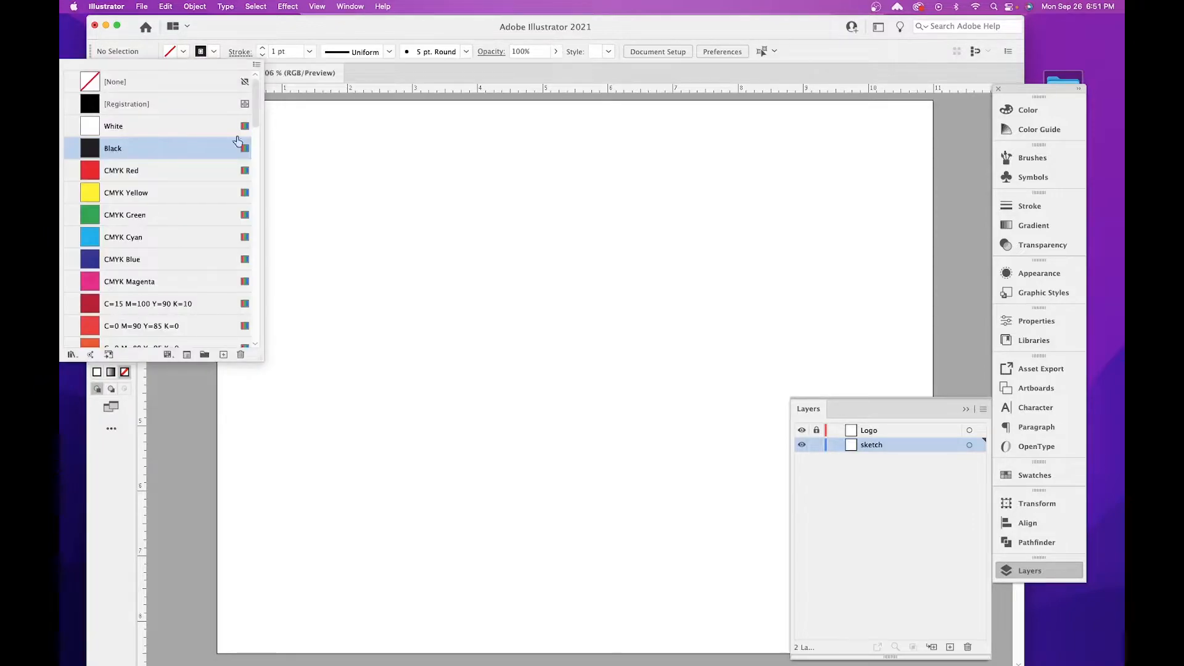
{"action": "mouse_move", "coordinate": [369, 196]}
{"action": "left_mouse_down"}
{"action": "mouse_move", "coordinate": [497, 252]}
{"action": "mouse_move", "coordinate": [709, 193]}
{"action": "left_mouse_up"}
{"action": "key", "text": "ctrl+z"}
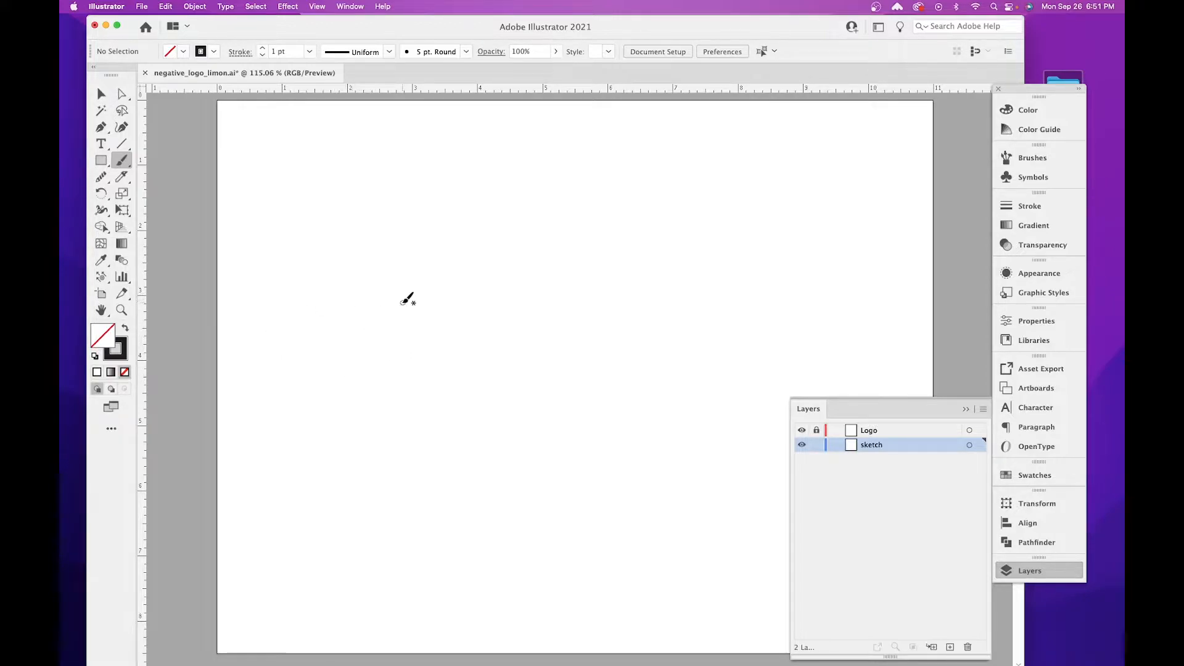
{"action": "mouse_move", "coordinate": [285, 315]}
{"action": "left_mouse_down"}
{"action": "mouse_move", "coordinate": [312, 320]}
{"action": "mouse_move", "coordinate": [309, 357]}
{"action": "mouse_move", "coordinate": [336, 360]}
{"action": "mouse_move", "coordinate": [333, 322]}
{"action": "mouse_move", "coordinate": [353, 314]}
{"action": "mouse_move", "coordinate": [300, 305]}
{"action": "mouse_move", "coordinate": [288, 309]}
{"action": "mouse_move", "coordinate": [381, 356]}
{"action": "mouse_move", "coordinate": [396, 341]}
{"action": "mouse_move", "coordinate": [418, 359]}
{"action": "mouse_move", "coordinate": [451, 309]}
{"action": "mouse_move", "coordinate": [413, 335]}
{"action": "mouse_move", "coordinate": [402, 320]}
{"action": "mouse_move", "coordinate": [377, 326]}
{"action": "mouse_move", "coordinate": [363, 305]}
{"action": "left_mouse_up"}
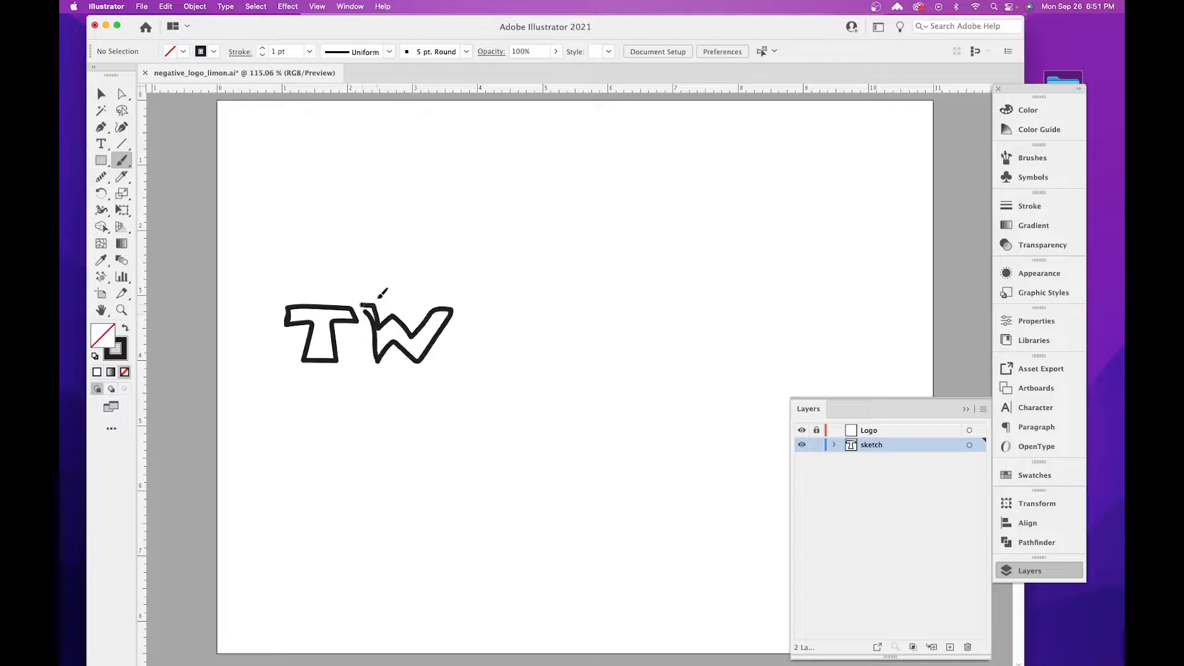
{"action": "key", "text": "super+z"}
{"action": "key", "text": "super+z"}
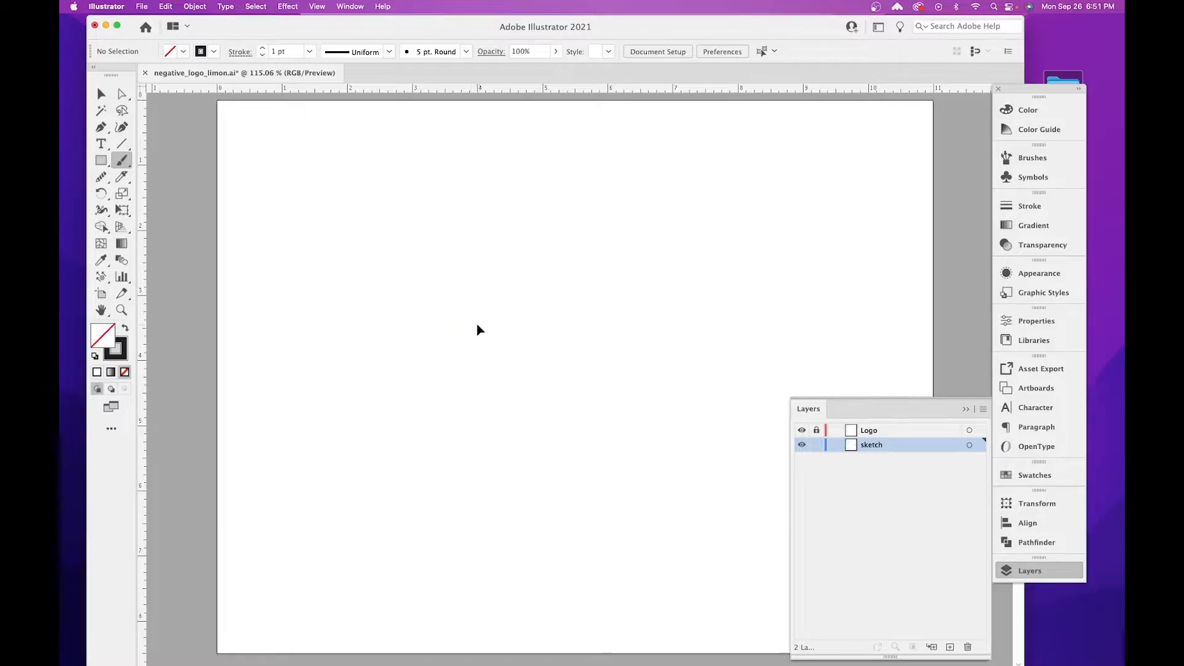
Sketch the words TWIN TOWERS freehand across the artboard with thick strokes, with two tall towers rising between the words.
{"action": "mouse_move", "coordinate": [283, 330]}
{"action": "left_mouse_down"}
{"action": "mouse_move", "coordinate": [272, 369]}
{"action": "mouse_move", "coordinate": [286, 350]}
{"action": "mouse_move", "coordinate": [272, 326]}
{"action": "mouse_move", "coordinate": [310, 332]}
{"action": "mouse_move", "coordinate": [310, 370]}
{"action": "mouse_move", "coordinate": [323, 343]}
{"action": "mouse_move", "coordinate": [334, 359]}
{"action": "mouse_move", "coordinate": [355, 337]}
{"action": "mouse_move", "coordinate": [362, 365]}
{"action": "left_mouse_up"}
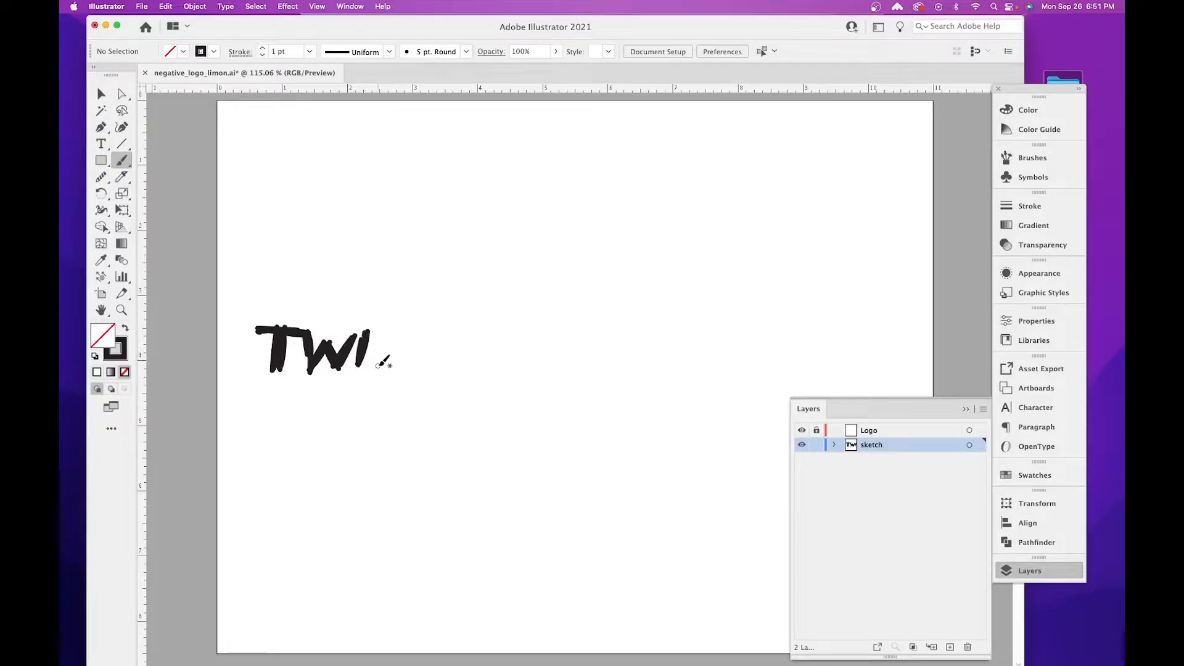
{"action": "mouse_move", "coordinate": [379, 332]}
{"action": "left_mouse_down"}
{"action": "mouse_move", "coordinate": [387, 344]}
{"action": "mouse_move", "coordinate": [397, 333]}
{"action": "mouse_move", "coordinate": [386, 331]}
{"action": "mouse_move", "coordinate": [376, 364]}
{"action": "mouse_move", "coordinate": [390, 356]}
{"action": "left_mouse_up"}
{"action": "mouse_move", "coordinate": [412, 308]}
{"action": "left_mouse_down"}
{"action": "mouse_move", "coordinate": [399, 357]}
{"action": "mouse_move", "coordinate": [417, 306]}
{"action": "mouse_move", "coordinate": [411, 365]}
{"action": "mouse_move", "coordinate": [428, 274]}
{"action": "mouse_move", "coordinate": [411, 335]}
{"action": "mouse_move", "coordinate": [421, 279]}
{"action": "mouse_move", "coordinate": [411, 340]}
{"action": "mouse_move", "coordinate": [421, 293]}
{"action": "mouse_move", "coordinate": [420, 344]}
{"action": "left_mouse_up"}
{"action": "key", "text": "super+z"}
{"action": "mouse_move", "coordinate": [434, 287]}
{"action": "left_mouse_down"}
{"action": "mouse_move", "coordinate": [431, 363]}
{"action": "mouse_move", "coordinate": [447, 279]}
{"action": "mouse_move", "coordinate": [434, 347]}
{"action": "left_mouse_up"}
{"action": "mouse_move", "coordinate": [442, 270]}
{"action": "left_mouse_down"}
{"action": "mouse_move", "coordinate": [443, 281]}
{"action": "mouse_move", "coordinate": [417, 275]}
{"action": "mouse_move", "coordinate": [414, 296]}
{"action": "left_mouse_up"}
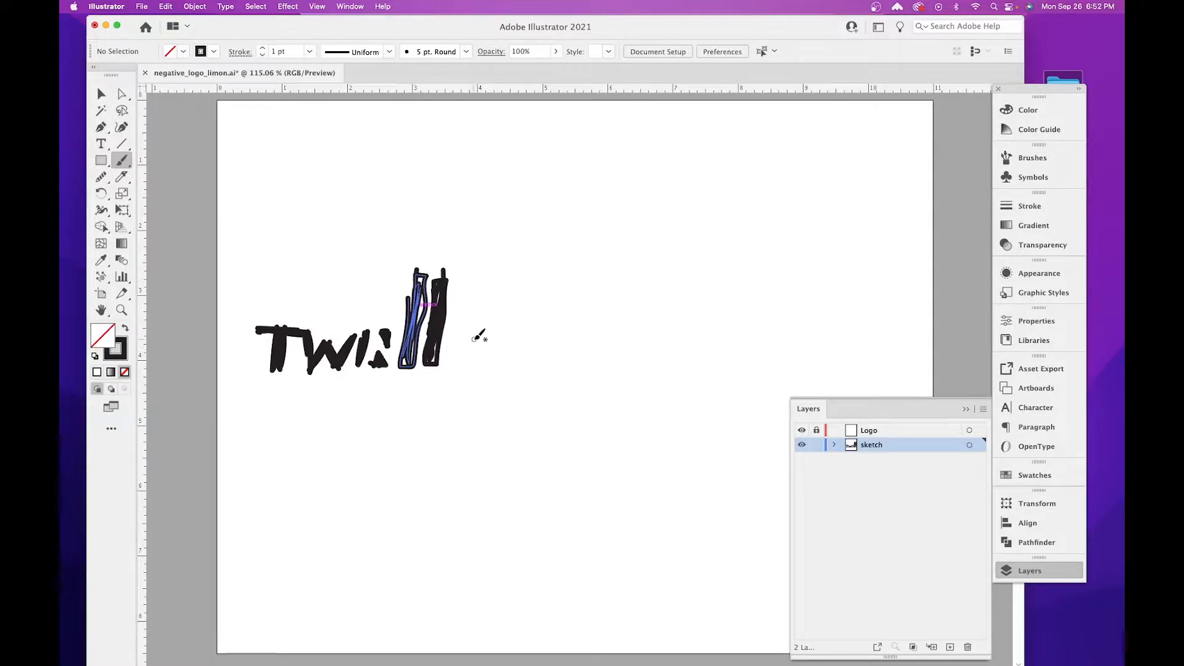
{"action": "mouse_move", "coordinate": [439, 349]}
{"action": "left_mouse_down"}
{"action": "mouse_move", "coordinate": [460, 343]}
{"action": "mouse_move", "coordinate": [439, 353]}
{"action": "left_mouse_up"}
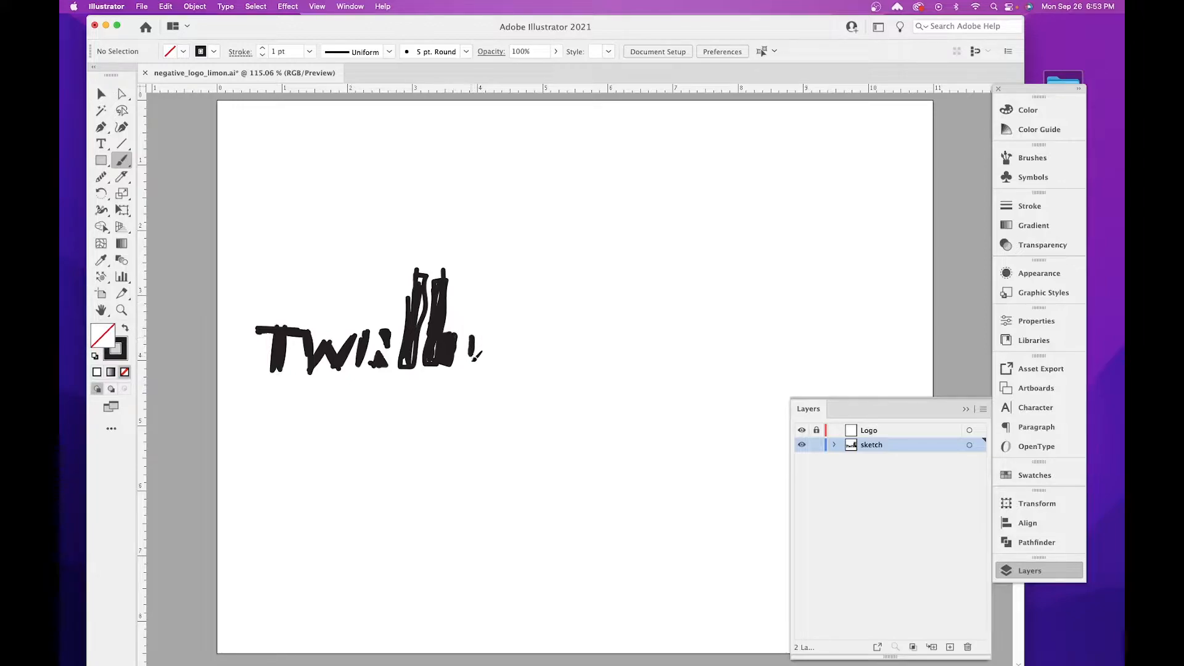
{"action": "left_click_drag", "start_coordinate": [470, 365], "coordinate": [472, 347]}
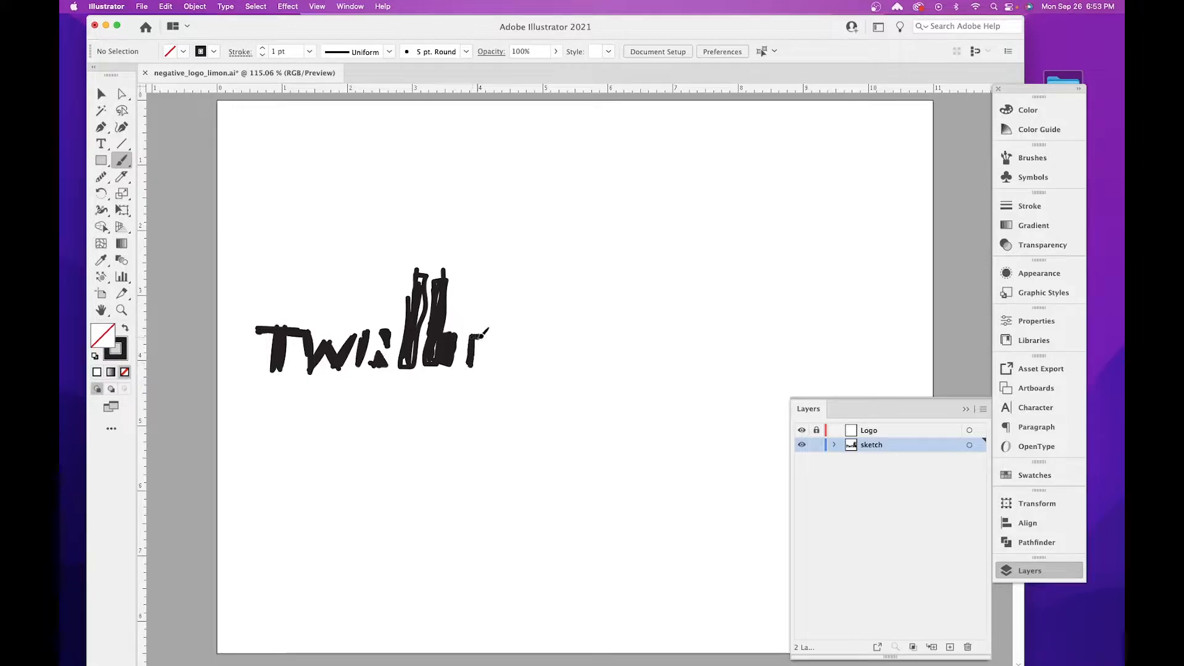
{"action": "mouse_move", "coordinate": [479, 334]}
{"action": "left_mouse_down"}
{"action": "mouse_move", "coordinate": [514, 325]}
{"action": "mouse_move", "coordinate": [525, 352]}
{"action": "mouse_move", "coordinate": [461, 368]}
{"action": "mouse_move", "coordinate": [484, 362]}
{"action": "mouse_move", "coordinate": [496, 336]}
{"action": "mouse_move", "coordinate": [491, 356]}
{"action": "mouse_move", "coordinate": [520, 355]}
{"action": "mouse_move", "coordinate": [501, 336]}
{"action": "mouse_move", "coordinate": [505, 355]}
{"action": "mouse_move", "coordinate": [524, 346]}
{"action": "mouse_move", "coordinate": [500, 336]}
{"action": "mouse_move", "coordinate": [513, 331]}
{"action": "mouse_move", "coordinate": [524, 346]}
{"action": "mouse_move", "coordinate": [512, 356]}
{"action": "mouse_move", "coordinate": [486, 354]}
{"action": "mouse_move", "coordinate": [538, 344]}
{"action": "mouse_move", "coordinate": [536, 330]}
{"action": "mouse_move", "coordinate": [542, 361]}
{"action": "mouse_move", "coordinate": [558, 344]}
{"action": "mouse_move", "coordinate": [568, 361]}
{"action": "mouse_move", "coordinate": [581, 342]}
{"action": "mouse_move", "coordinate": [599, 337]}
{"action": "mouse_move", "coordinate": [589, 363]}
{"action": "mouse_move", "coordinate": [608, 335]}
{"action": "left_mouse_up"}
{"action": "mouse_move", "coordinate": [617, 336]}
{"action": "left_mouse_down"}
{"action": "mouse_move", "coordinate": [610, 364]}
{"action": "mouse_move", "coordinate": [626, 329]}
{"action": "mouse_move", "coordinate": [613, 350]}
{"action": "mouse_move", "coordinate": [636, 360]}
{"action": "left_mouse_up"}
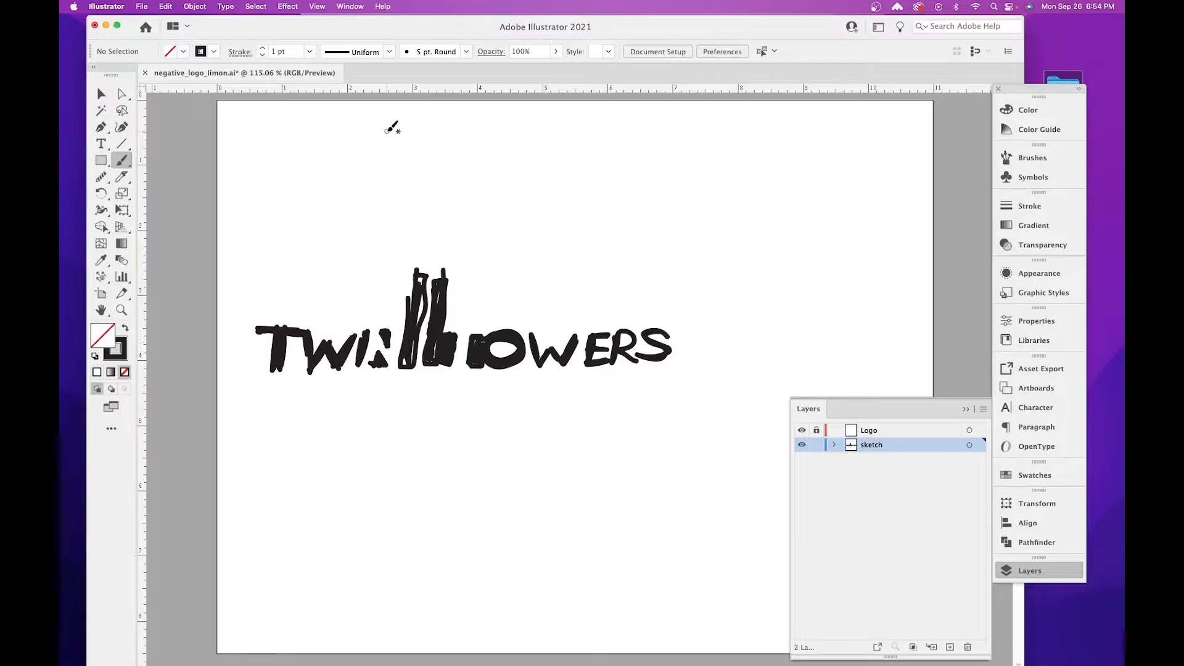
Reduce the whole lettering sketch to 25% opacity and move it to the horizontal middle of the artboard.
{"action": "left_click", "coordinate": [101, 93]}
{"action": "left_click_drag", "start_coordinate": [251, 246], "coordinate": [665, 429]}
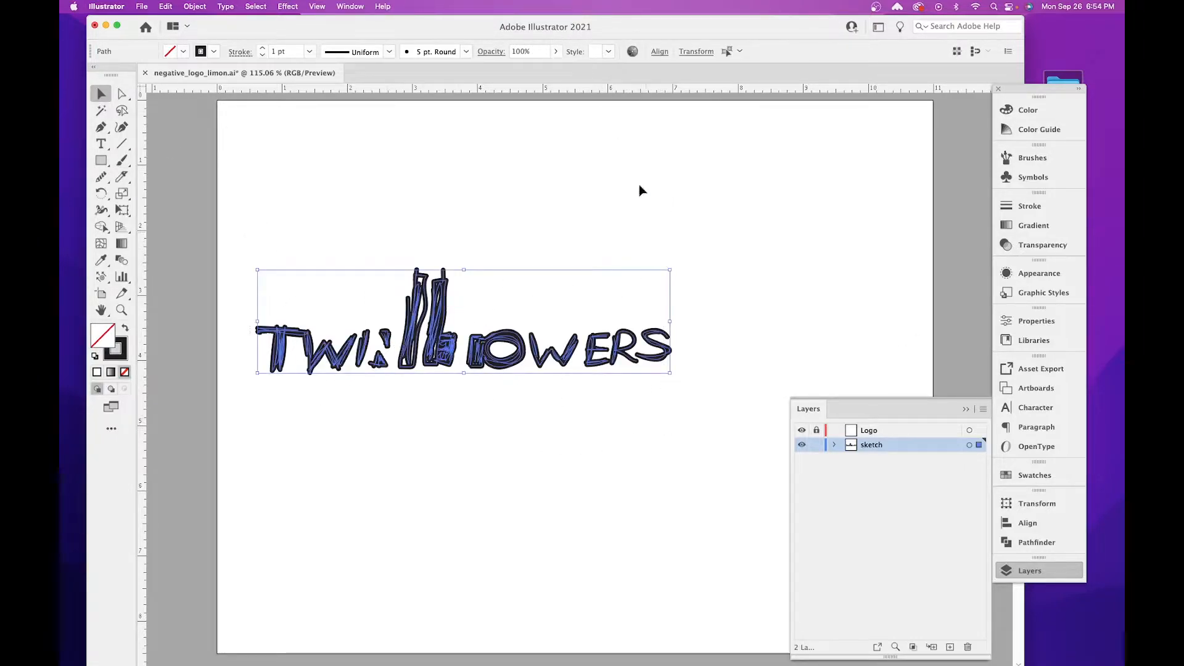
{"action": "left_click", "coordinate": [554, 52]}
{"action": "mouse_move", "coordinate": [553, 69]}
{"action": "left_mouse_down"}
{"action": "mouse_move", "coordinate": [503, 70]}
{"action": "mouse_move", "coordinate": [514, 72]}
{"action": "left_mouse_up"}
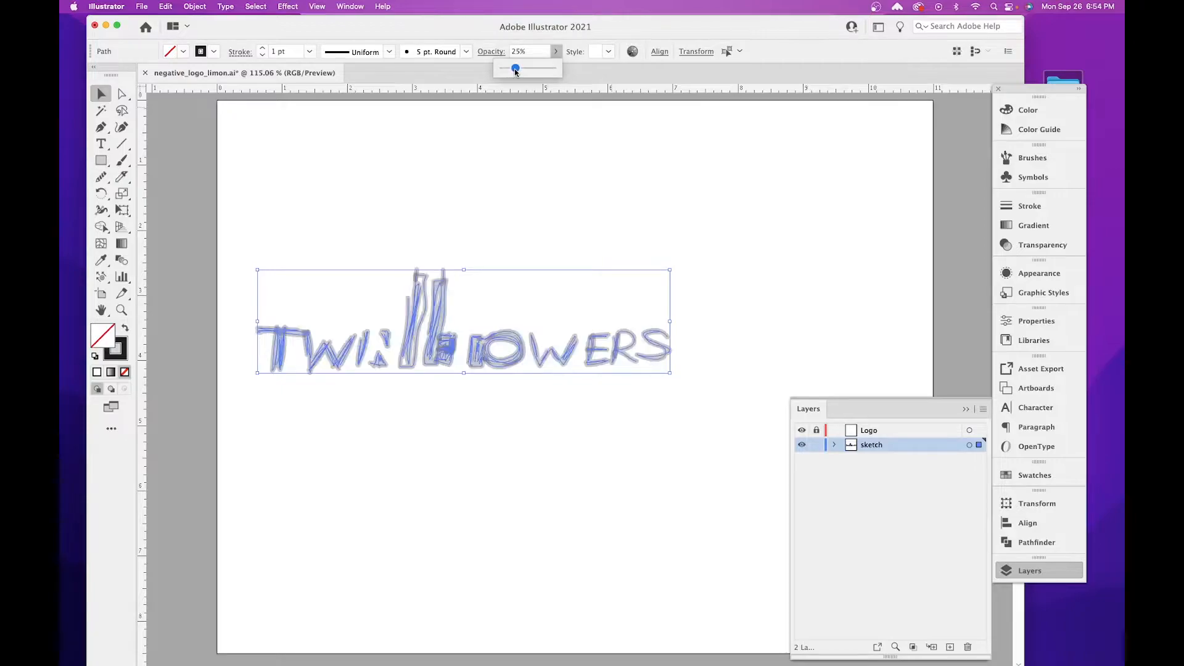
{"action": "left_click", "coordinate": [109, 97]}
{"action": "mouse_move", "coordinate": [430, 339]}
{"action": "left_mouse_down"}
{"action": "mouse_move", "coordinate": [567, 363]}
{"action": "mouse_move", "coordinate": [530, 330]}
{"action": "left_mouse_up"}
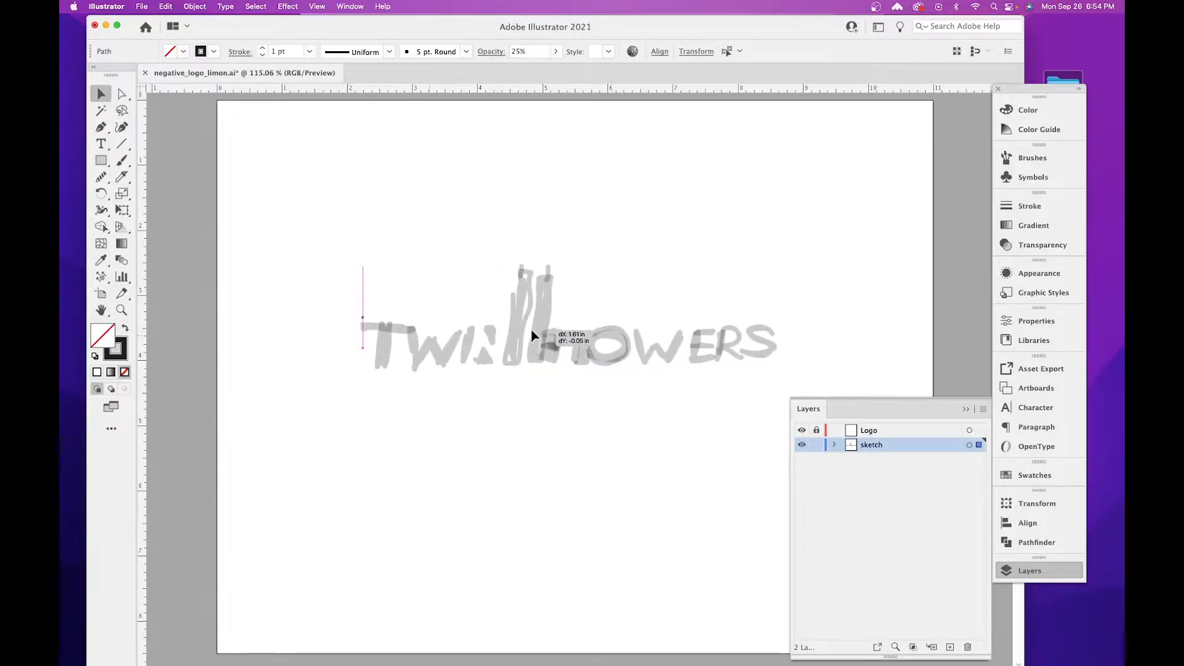
Lock the sketch layer, unlock the Logo layer and make it active, and collapse the layer list.
{"action": "left_click", "coordinate": [816, 445]}
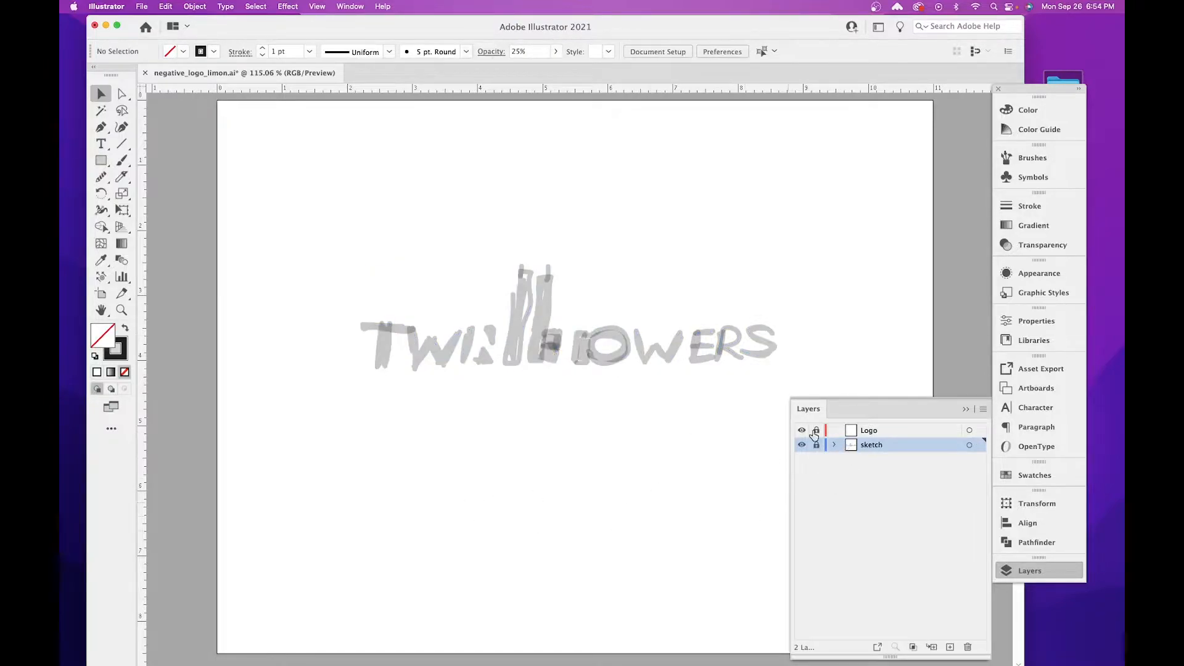
{"action": "left_click", "coordinate": [885, 434]}
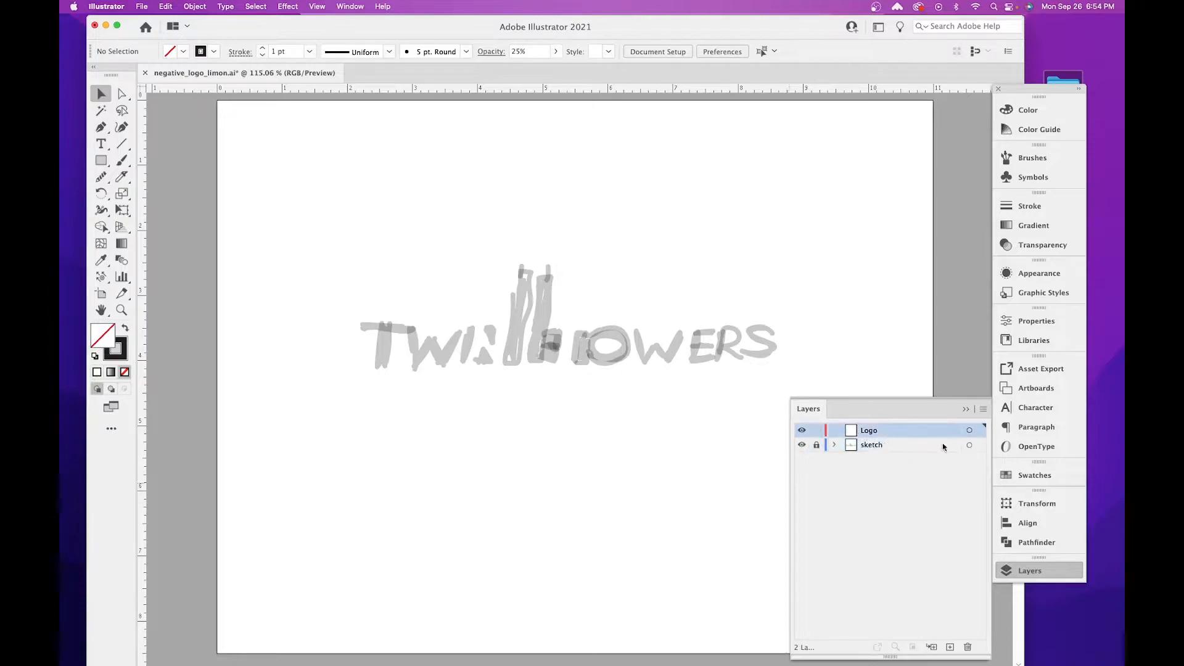
{"action": "left_click", "coordinate": [967, 410]}
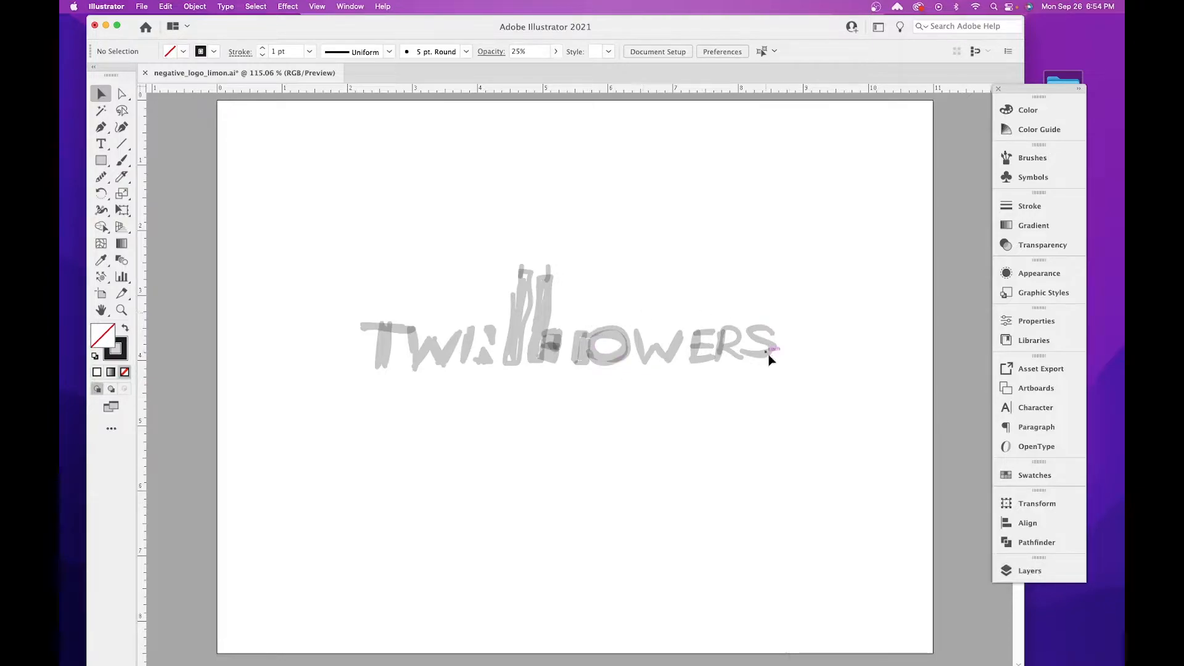
Add the point text TWIN TOWERS over the beginning of the faded sketch.
{"action": "key", "text": "super+equal"}
{"action": "key", "text": "super+equal"}
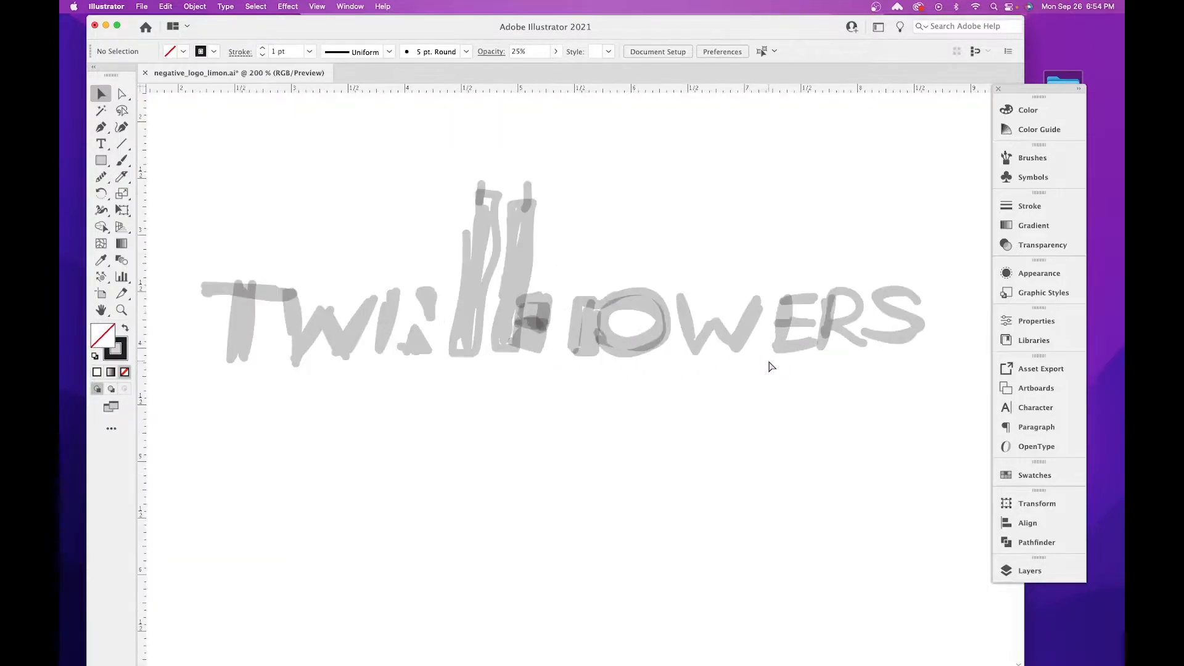
{"action": "left_click_drag", "start_coordinate": [665, 310], "coordinate": [710, 331]}
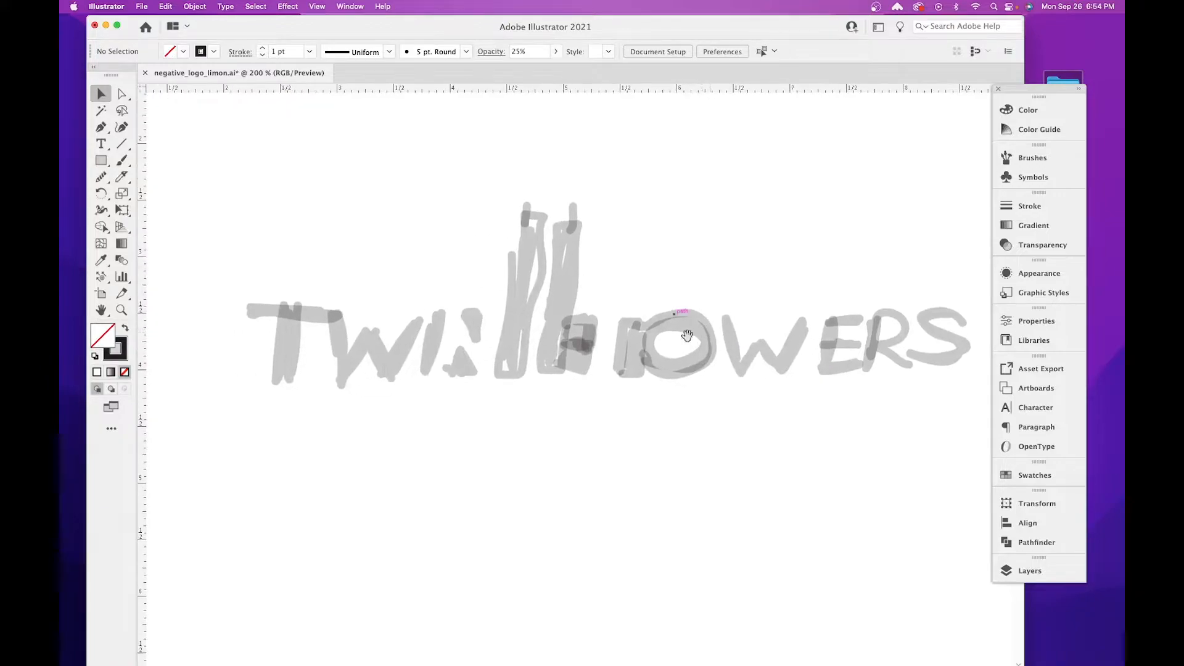
{"action": "left_click", "coordinate": [102, 143]}
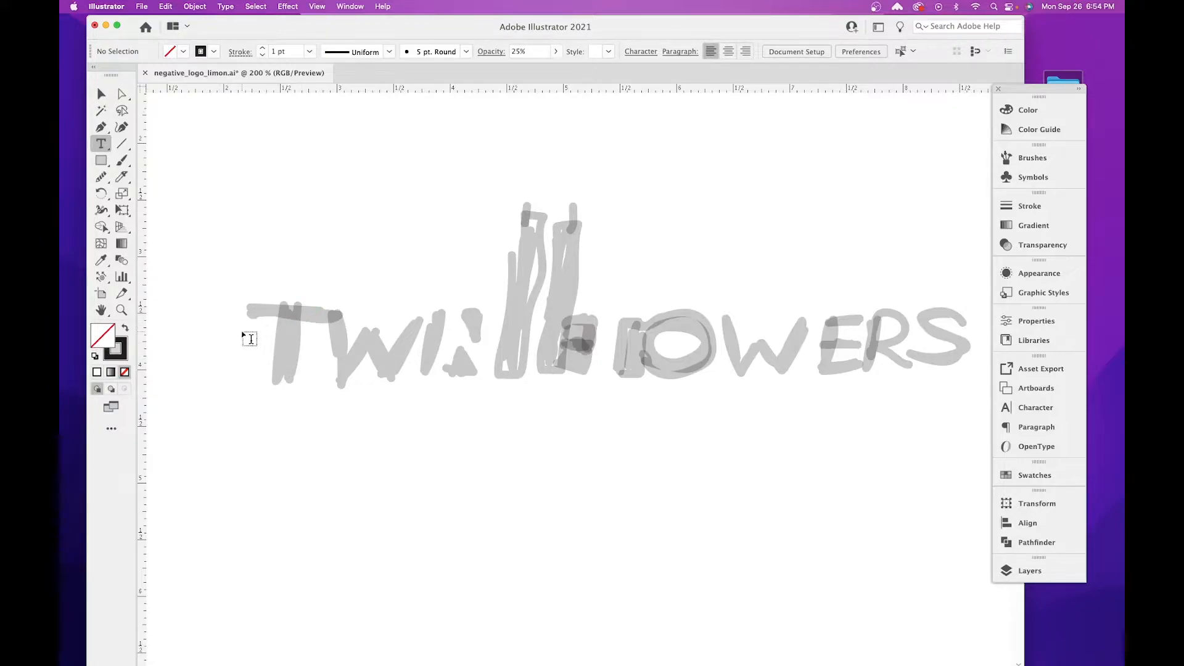
{"action": "left_click", "coordinate": [242, 334]}
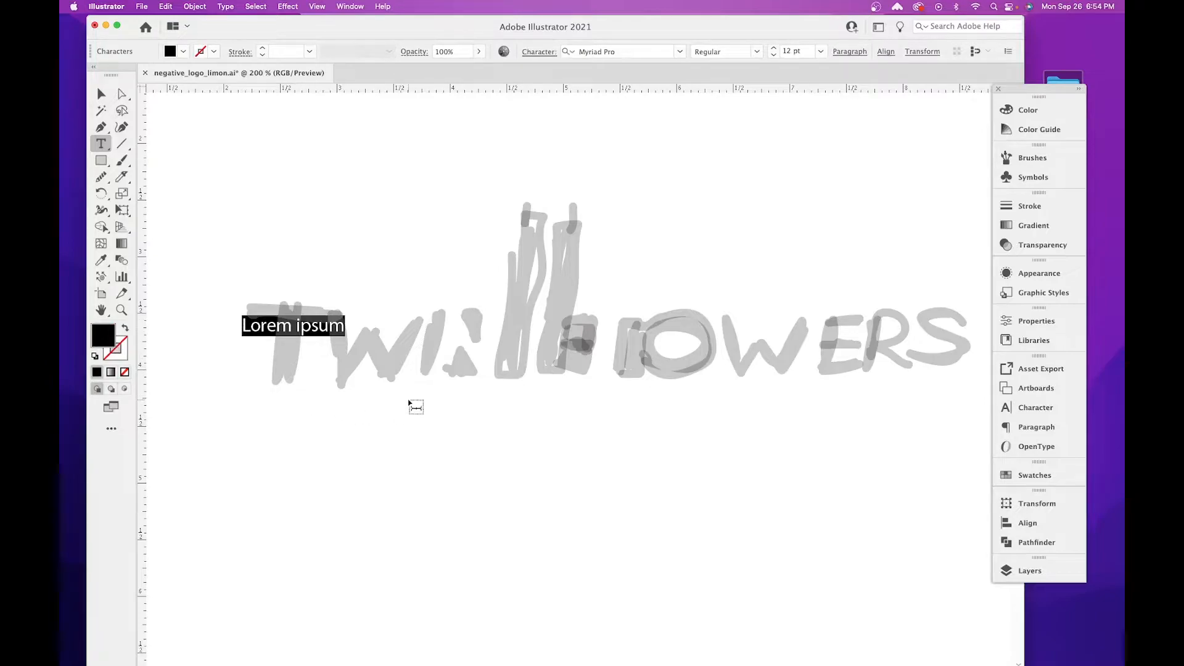
{"action": "type", "text": "TW"}
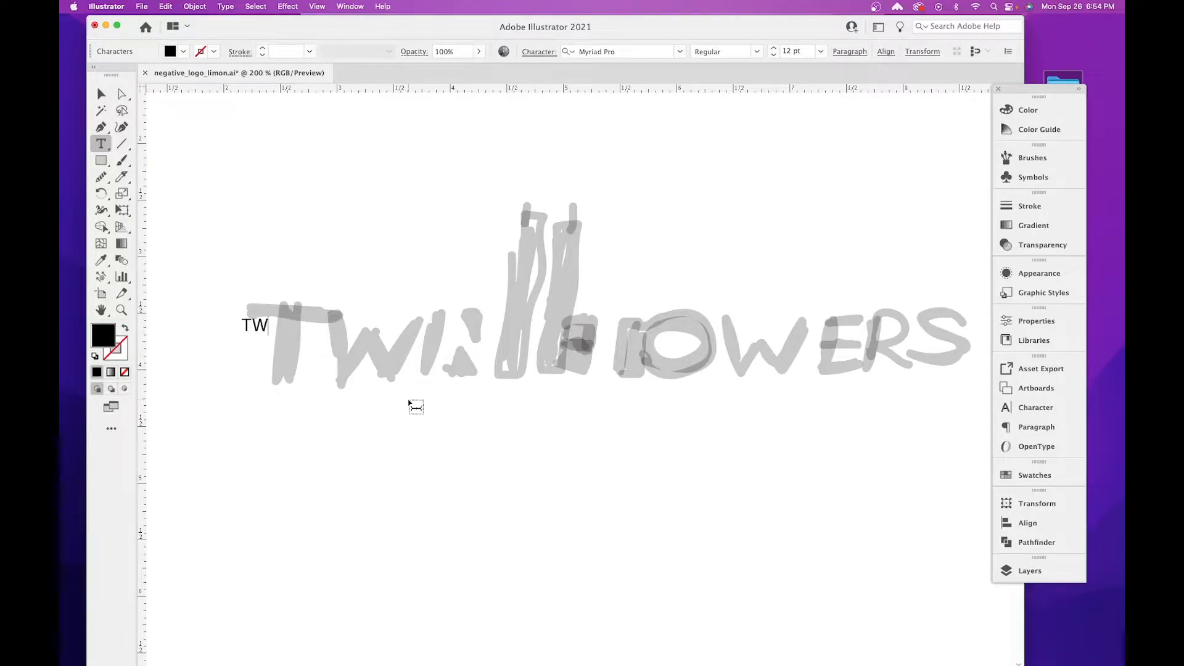
{"action": "type", "text": "IN TOWERS"}
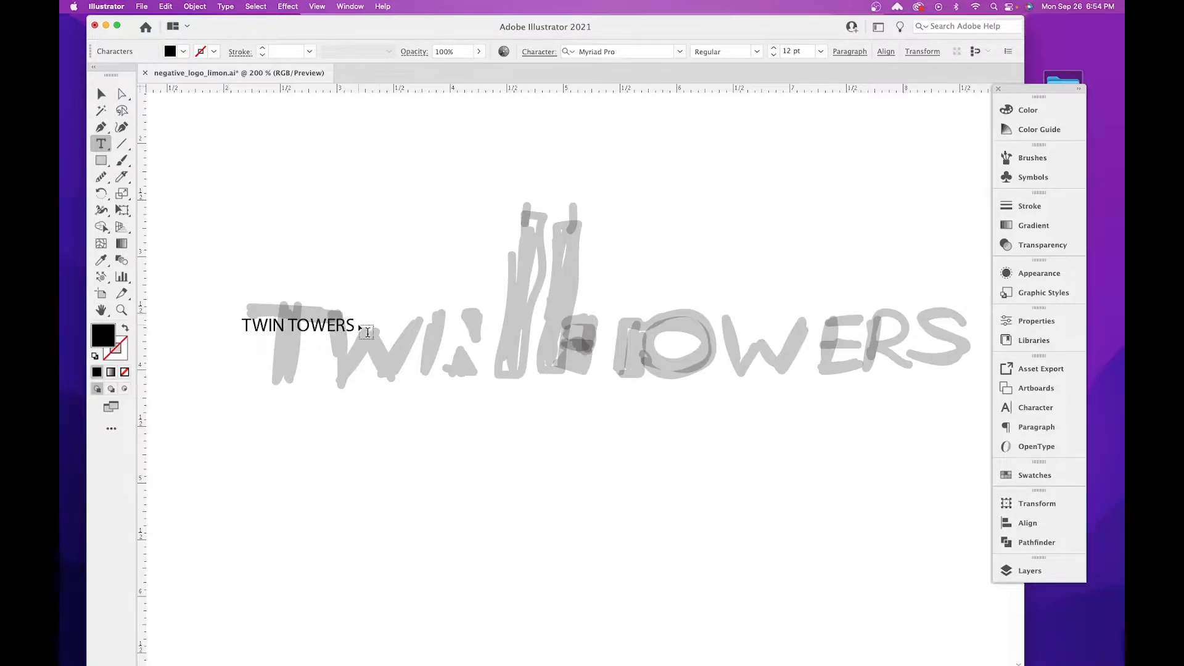
Set the whole TWIN TOWERS text in the ChaletBook Bold font.
{"action": "key", "text": "super+a"}
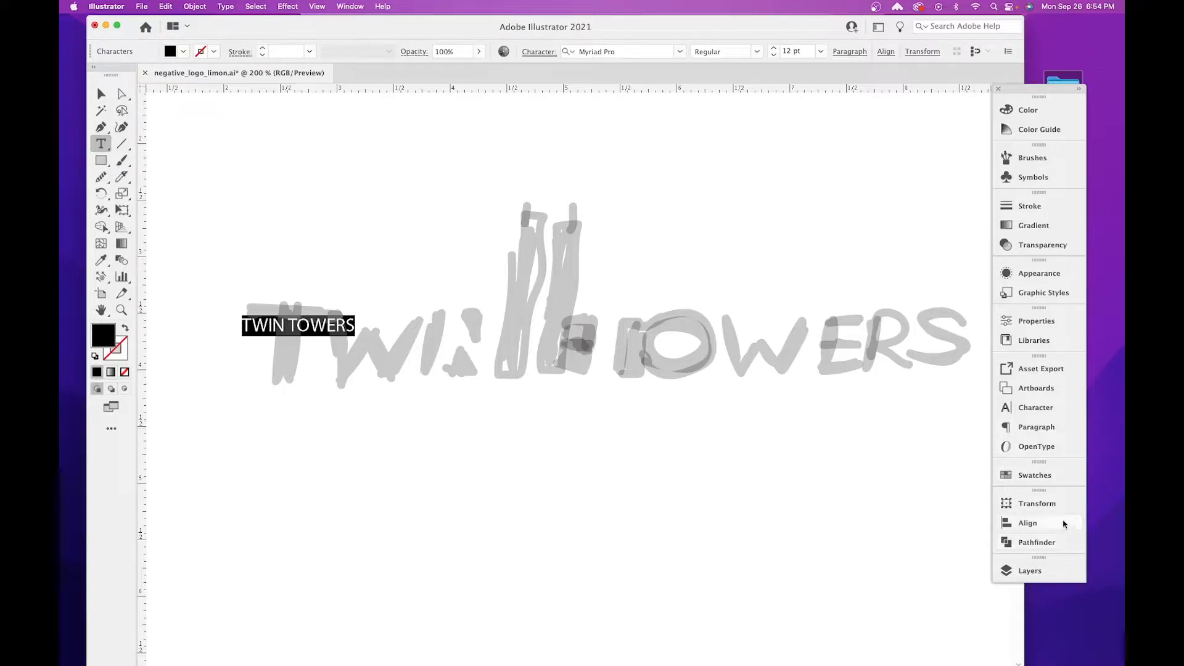
{"action": "left_click", "coordinate": [1039, 410]}
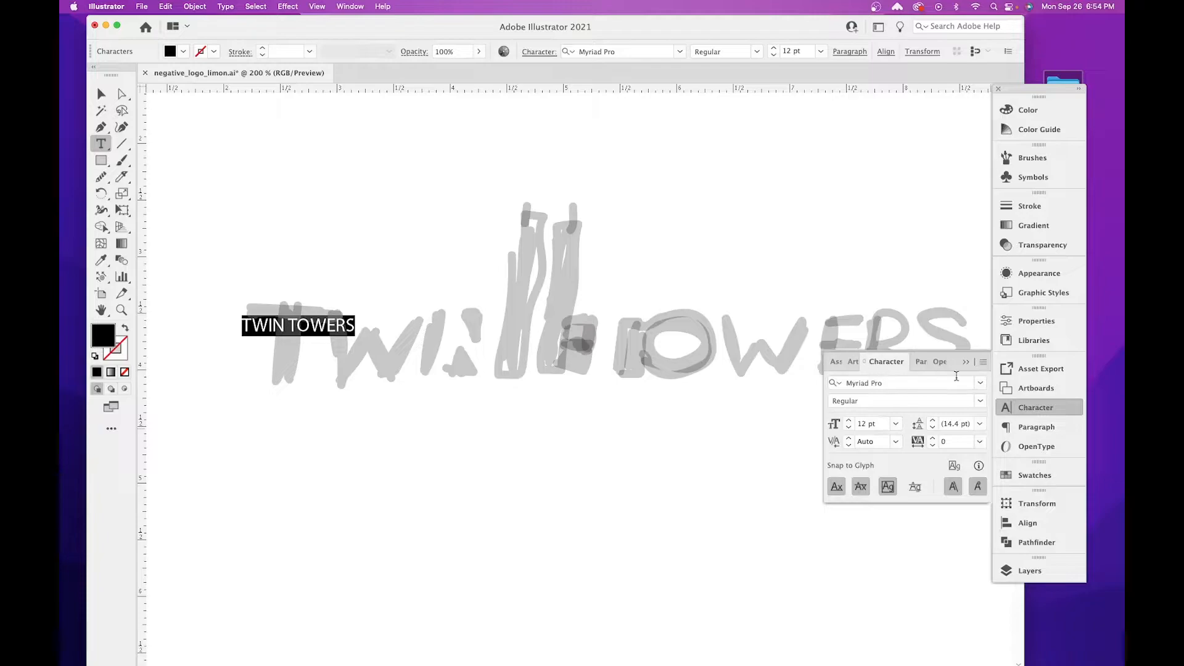
{"action": "left_click", "coordinate": [982, 384]}
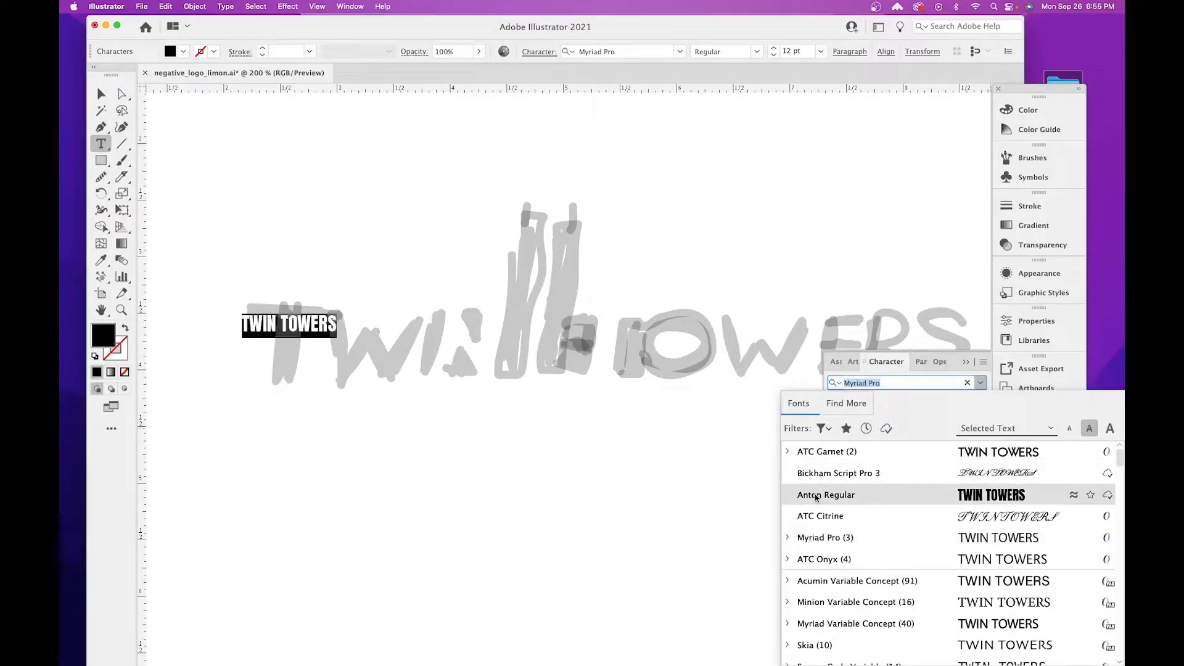
{"action": "scroll", "coordinate": [820, 499], "scroll_direction": "down", "scroll_amount": 3}
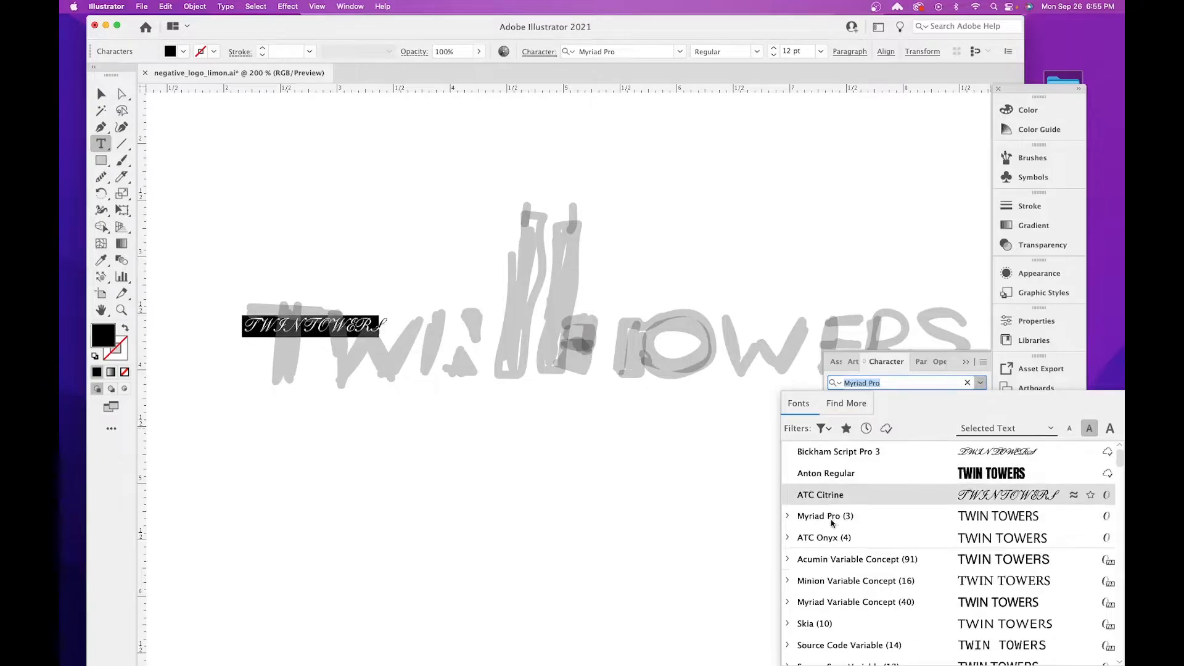
{"action": "scroll", "coordinate": [887, 524], "scroll_direction": "up", "scroll_amount": 2}
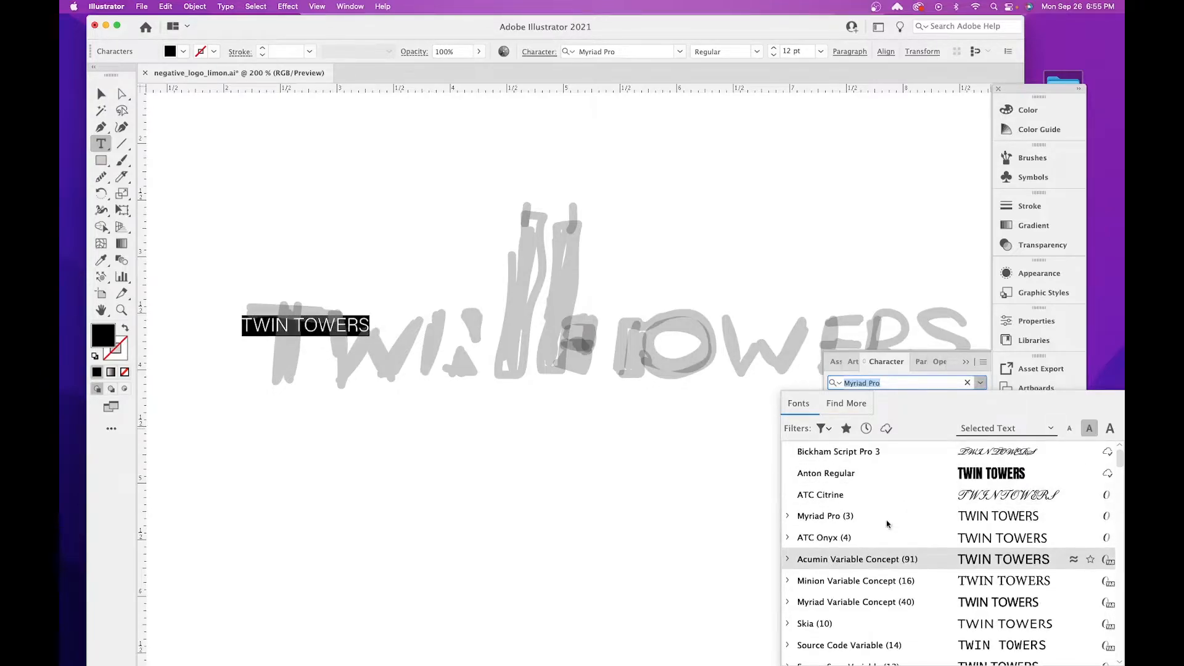
{"action": "scroll", "coordinate": [882, 516], "scroll_direction": "down", "scroll_amount": 5}
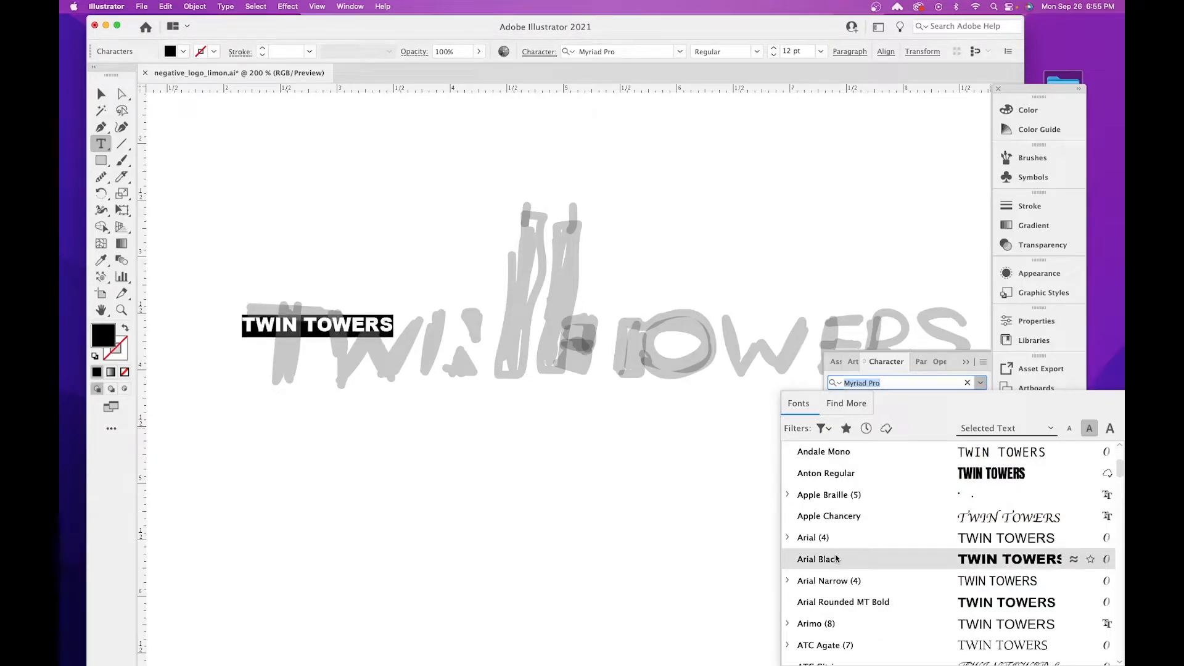
{"action": "scroll", "coordinate": [836, 556], "scroll_direction": "down", "scroll_amount": 7}
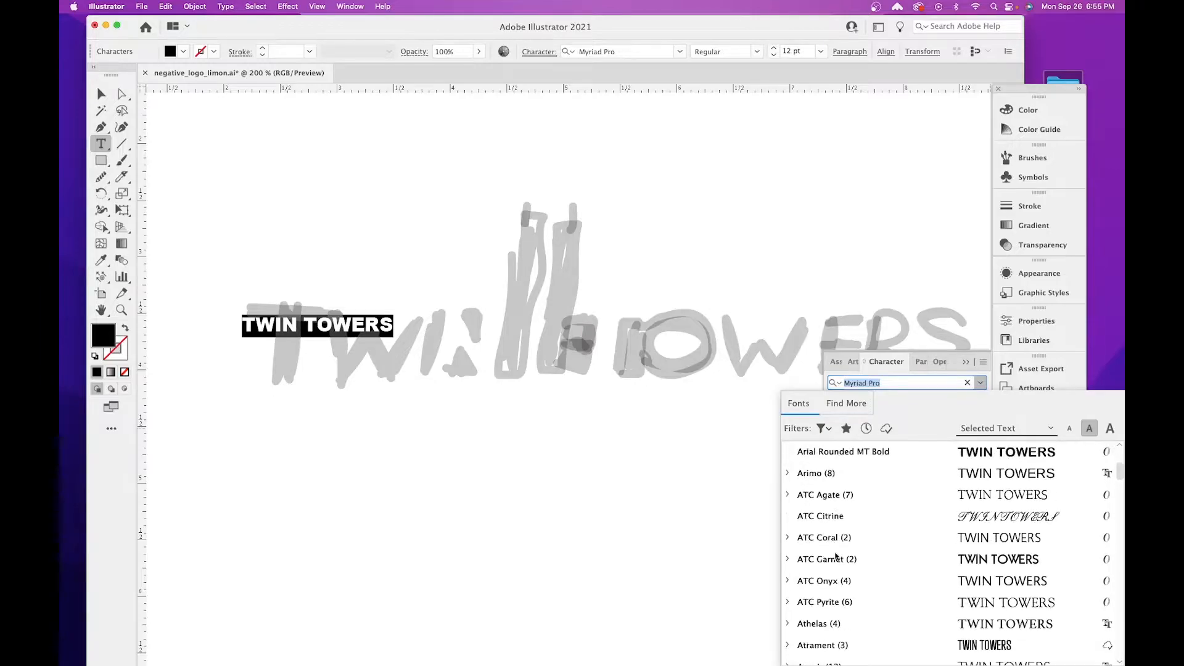
{"action": "scroll", "coordinate": [836, 556], "scroll_direction": "down", "scroll_amount": 9}
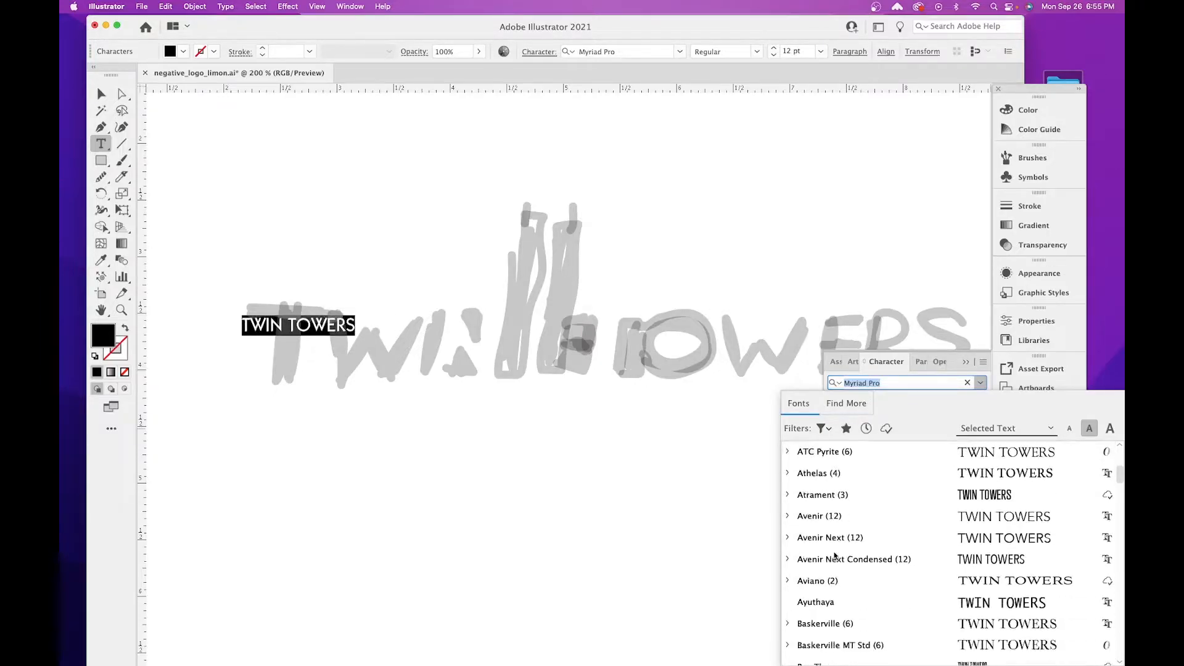
{"action": "scroll", "coordinate": [835, 557], "scroll_direction": "down", "scroll_amount": 12}
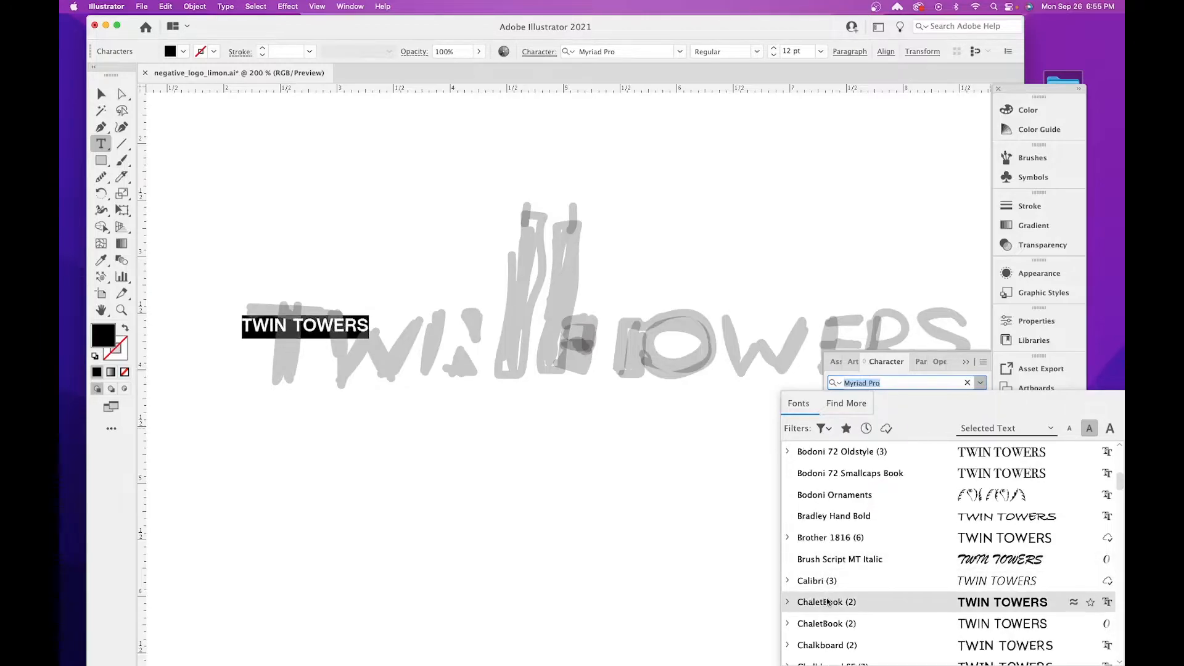
{"action": "left_click", "coordinate": [826, 602]}
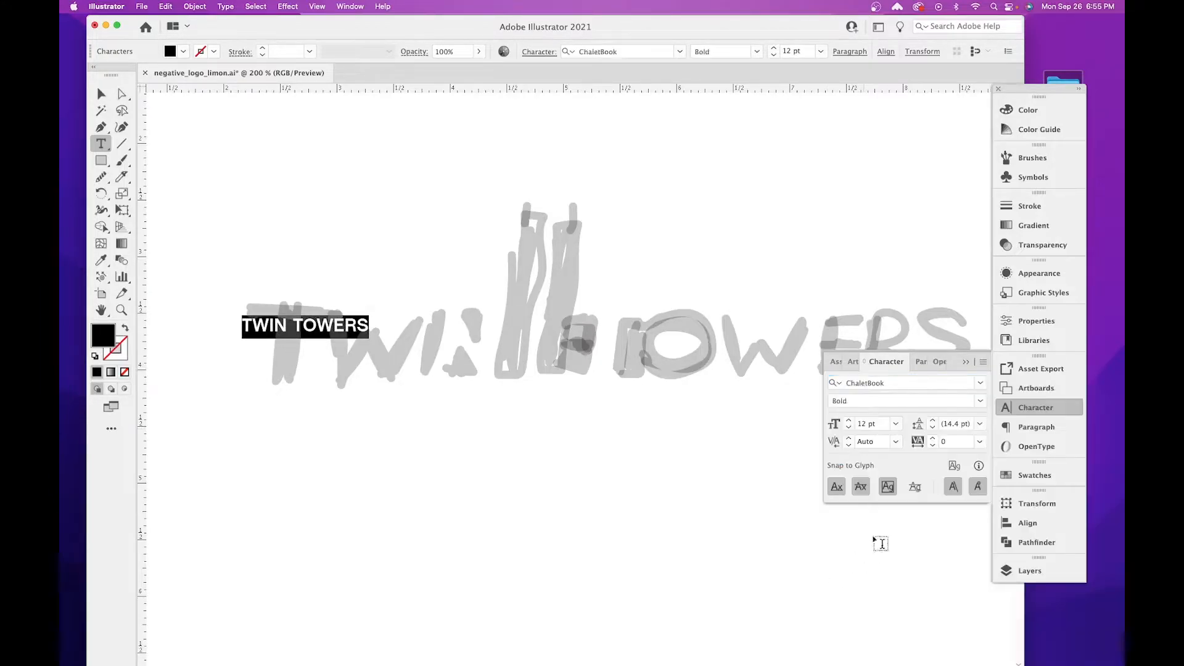
{"action": "left_click", "coordinate": [979, 402]}
{"action": "left_click", "coordinate": [978, 403]}
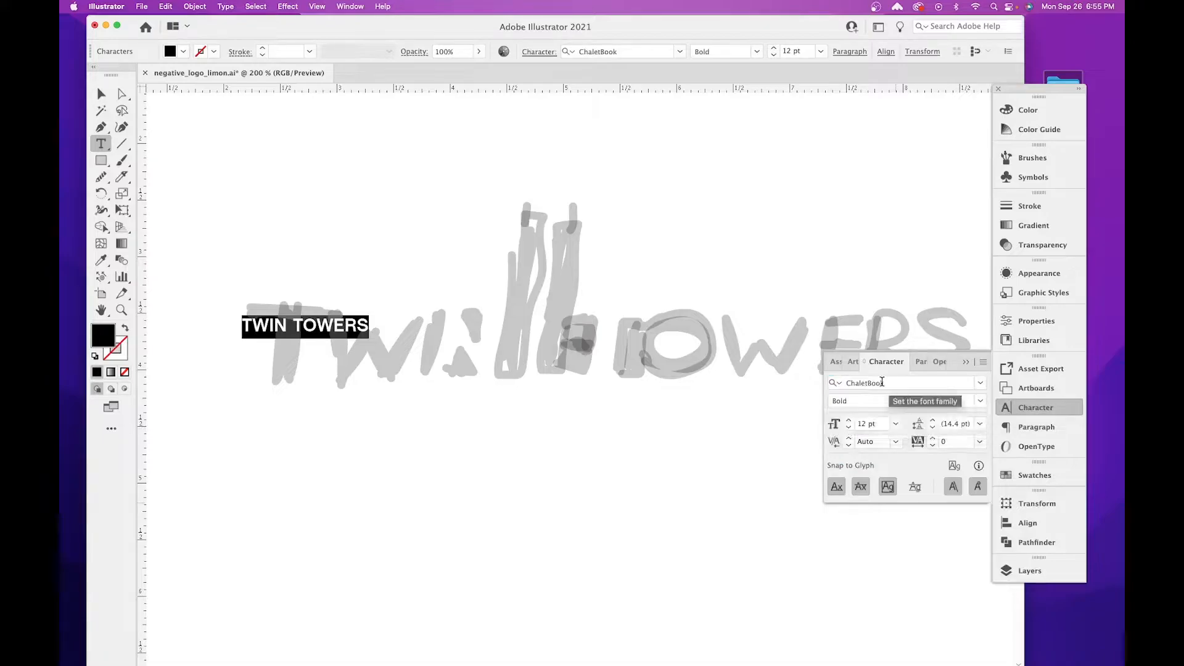
Change the font of the selected TWIN TOWERS text to Impact Regular.
{"action": "left_click", "coordinate": [983, 386]}
{"action": "scroll", "coordinate": [941, 490], "scroll_direction": "down", "scroll_amount": 10}
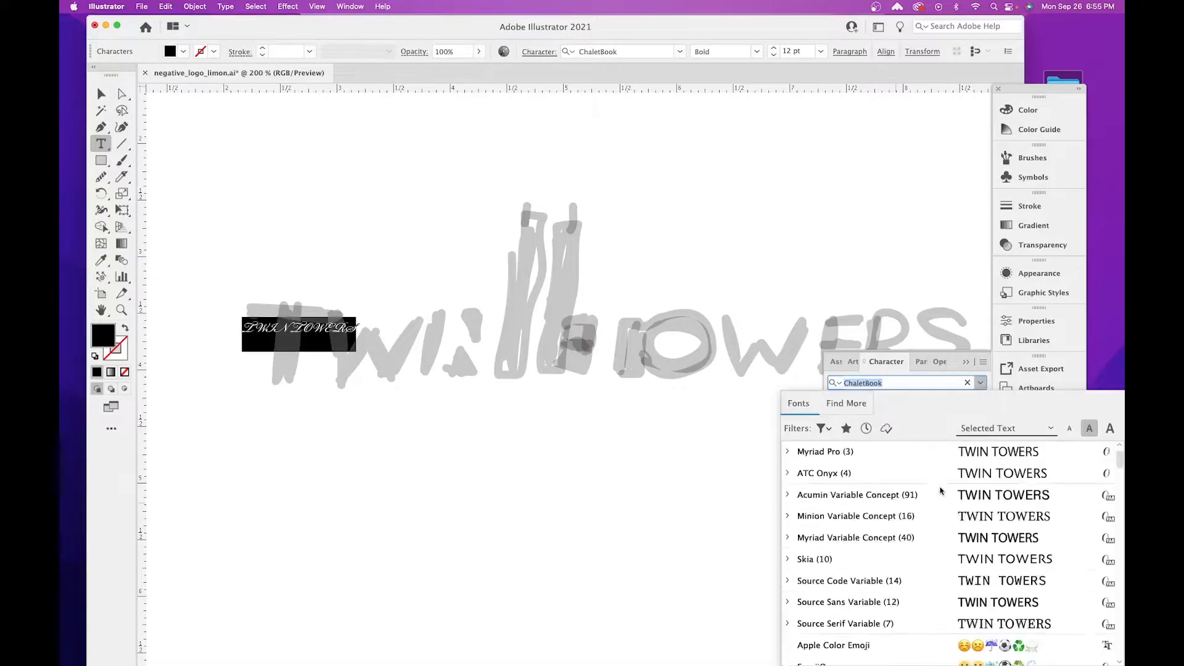
{"action": "scroll", "coordinate": [941, 491], "scroll_direction": "down", "scroll_amount": 12}
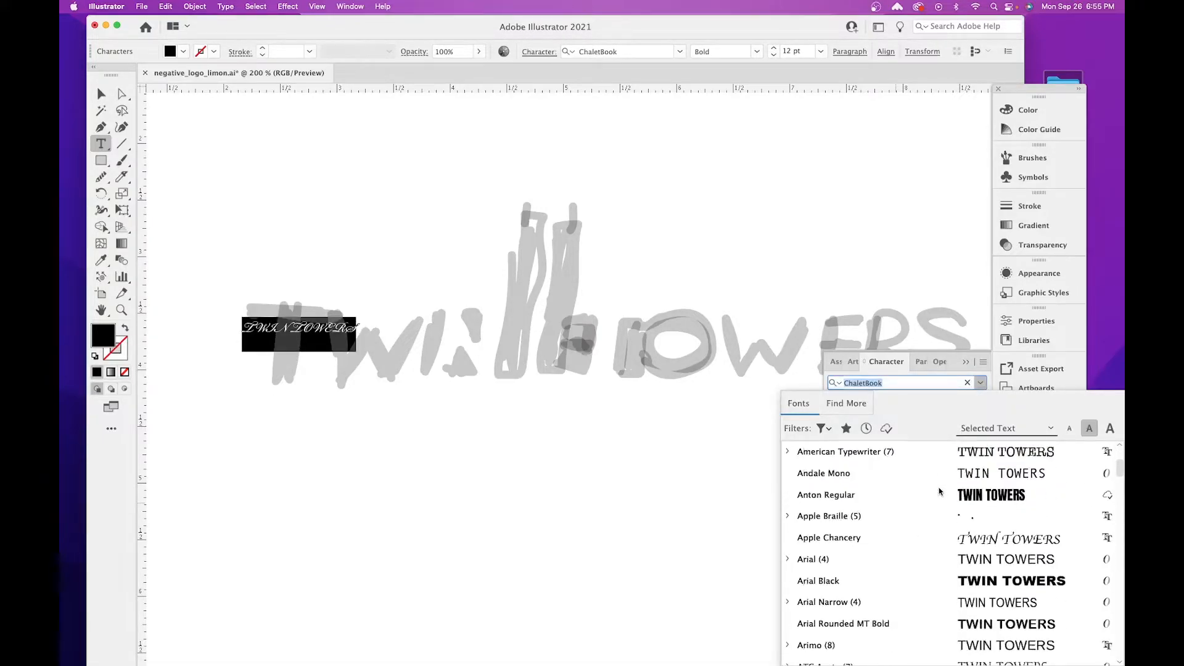
{"action": "scroll", "coordinate": [939, 492], "scroll_direction": "down", "scroll_amount": 6}
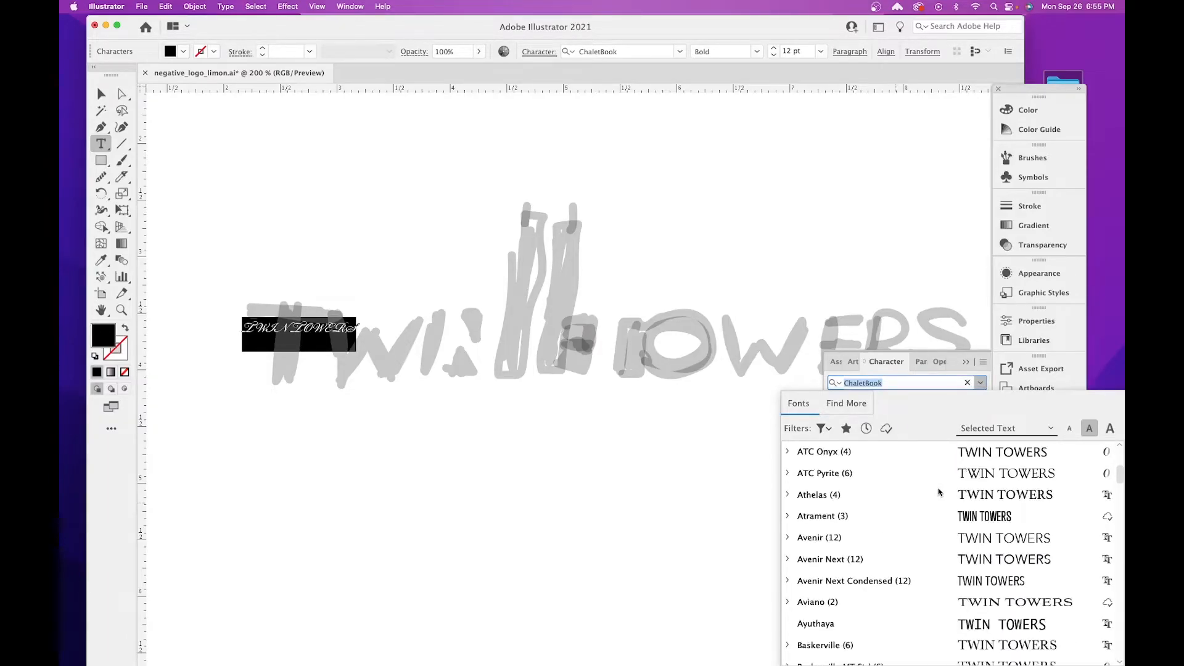
{"action": "scroll", "coordinate": [937, 492], "scroll_direction": "down", "scroll_amount": 8}
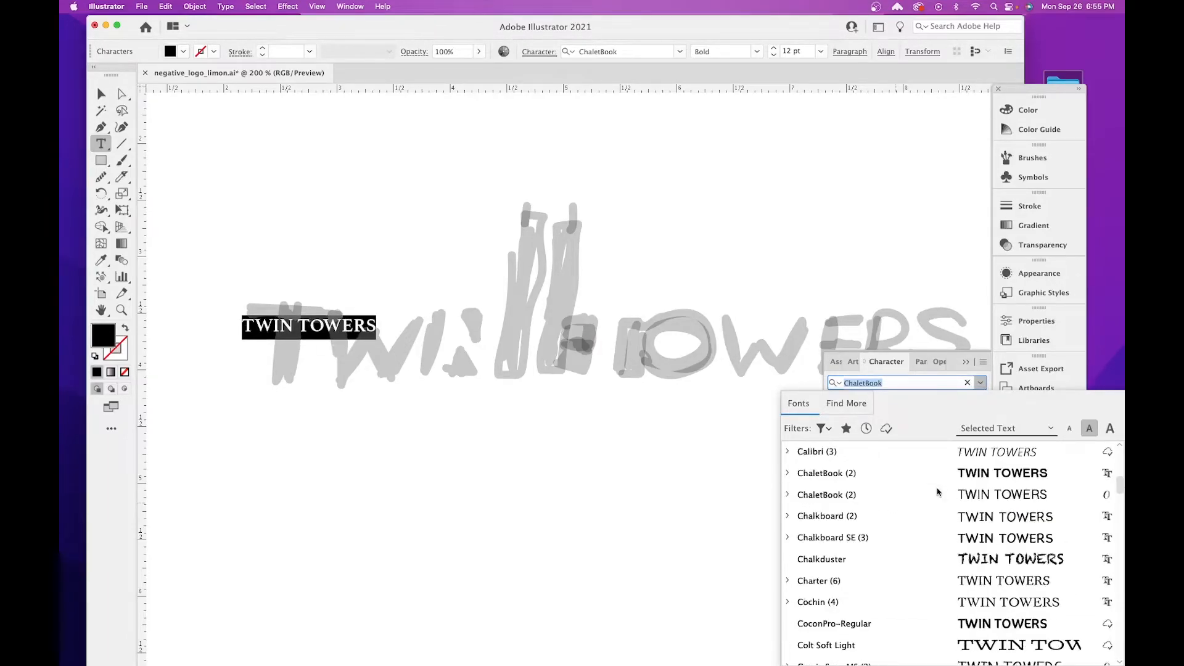
{"action": "scroll", "coordinate": [937, 491], "scroll_direction": "down", "scroll_amount": 6}
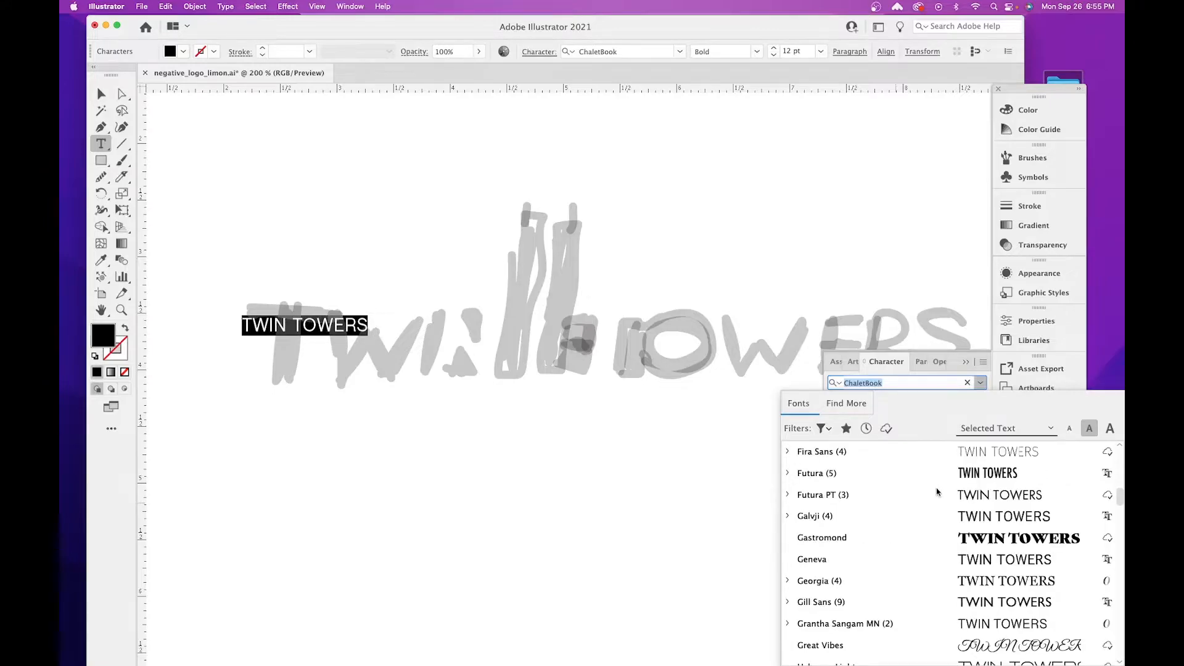
{"action": "scroll", "coordinate": [937, 491], "scroll_direction": "down", "scroll_amount": 6}
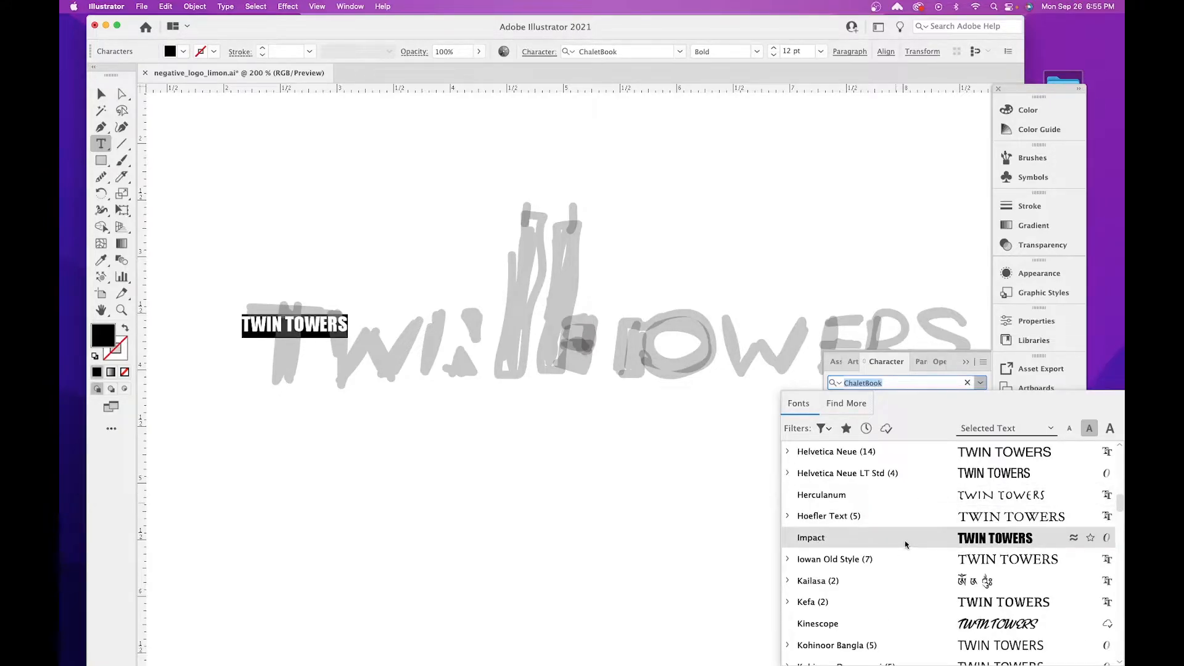
{"action": "left_click", "coordinate": [989, 545]}
Enlarge the TWIN TOWERS text to about 83 pt and position it over the full width of the sketched lettering.
{"action": "left_click", "coordinate": [102, 93]}
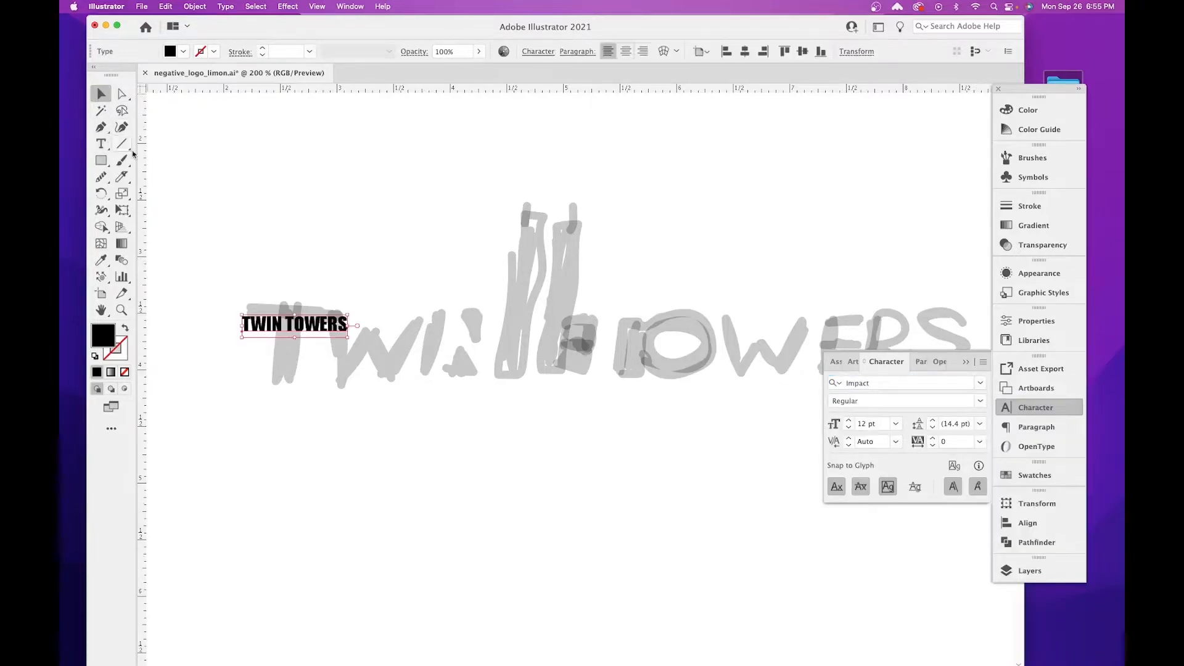
{"action": "left_click_drag", "start_coordinate": [352, 314], "coordinate": [977, 117]}
{"action": "mouse_move", "coordinate": [666, 221]}
{"action": "left_mouse_down"}
{"action": "mouse_move", "coordinate": [621, 194]}
{"action": "mouse_move", "coordinate": [621, 310]}
{"action": "left_mouse_up"}
{"action": "mouse_move", "coordinate": [534, 325]}
{"action": "left_mouse_down"}
{"action": "mouse_move", "coordinate": [536, 241]}
{"action": "mouse_move", "coordinate": [529, 322]}
{"action": "left_mouse_up"}
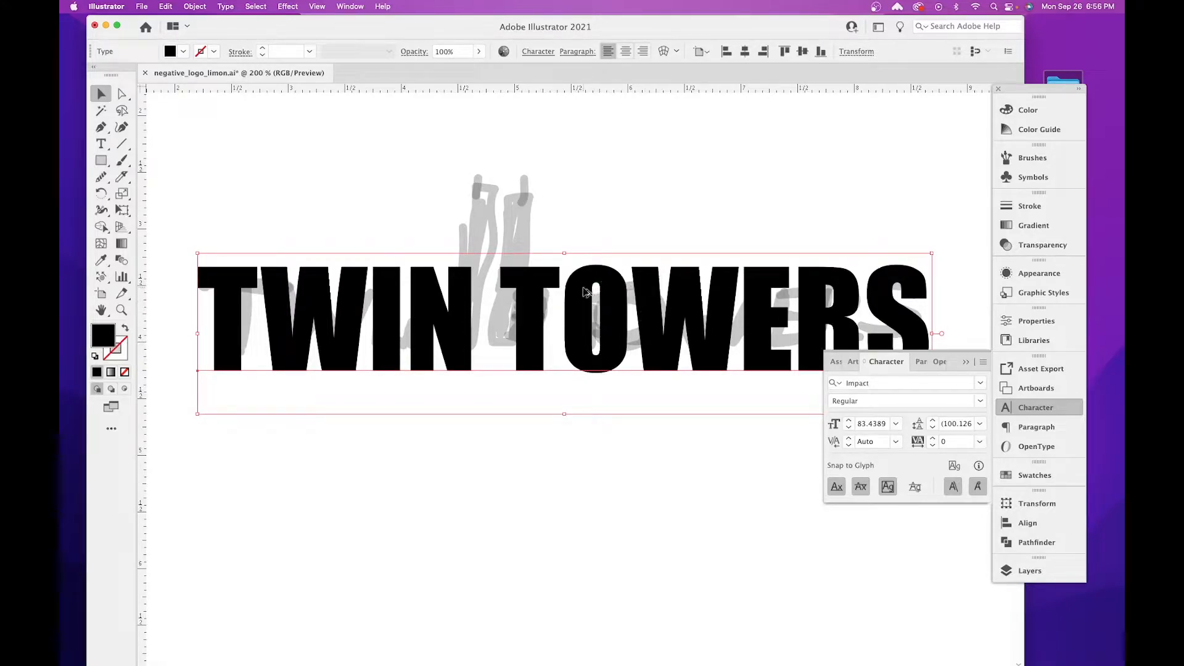
Duplicate the TWIN TOWERS text below the original and convert the upper one to outlines, checking its paths in outline view.
{"action": "left_click_drag", "start_coordinate": [584, 293], "coordinate": [587, 522]}
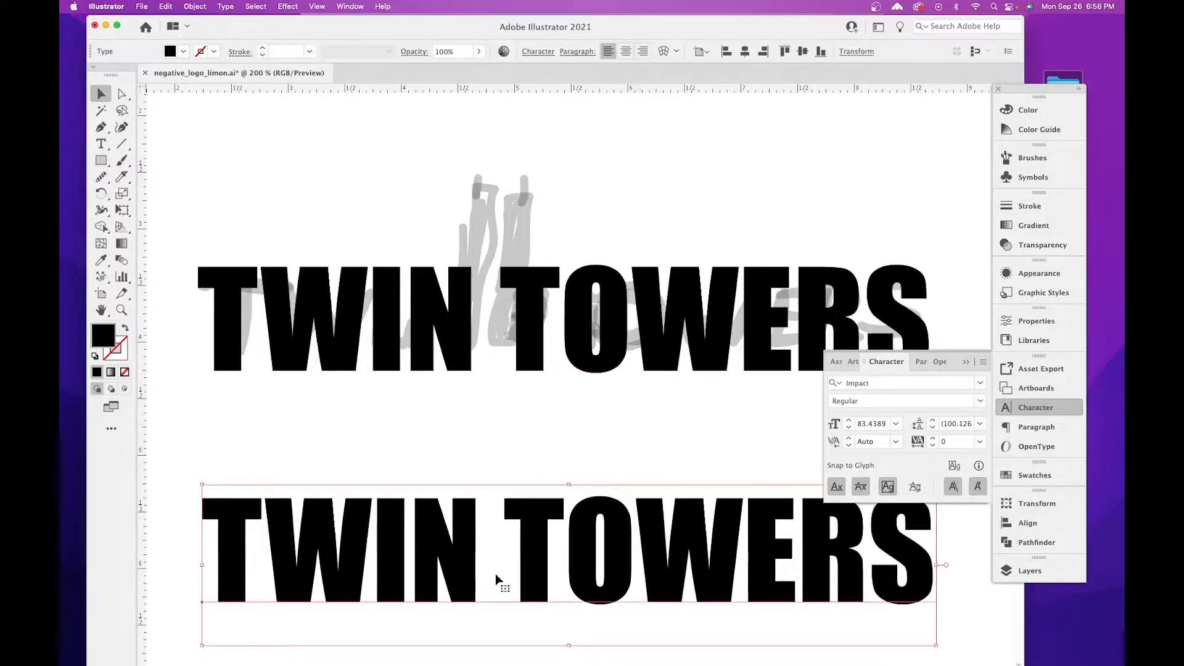
{"action": "left_click", "coordinate": [436, 295]}
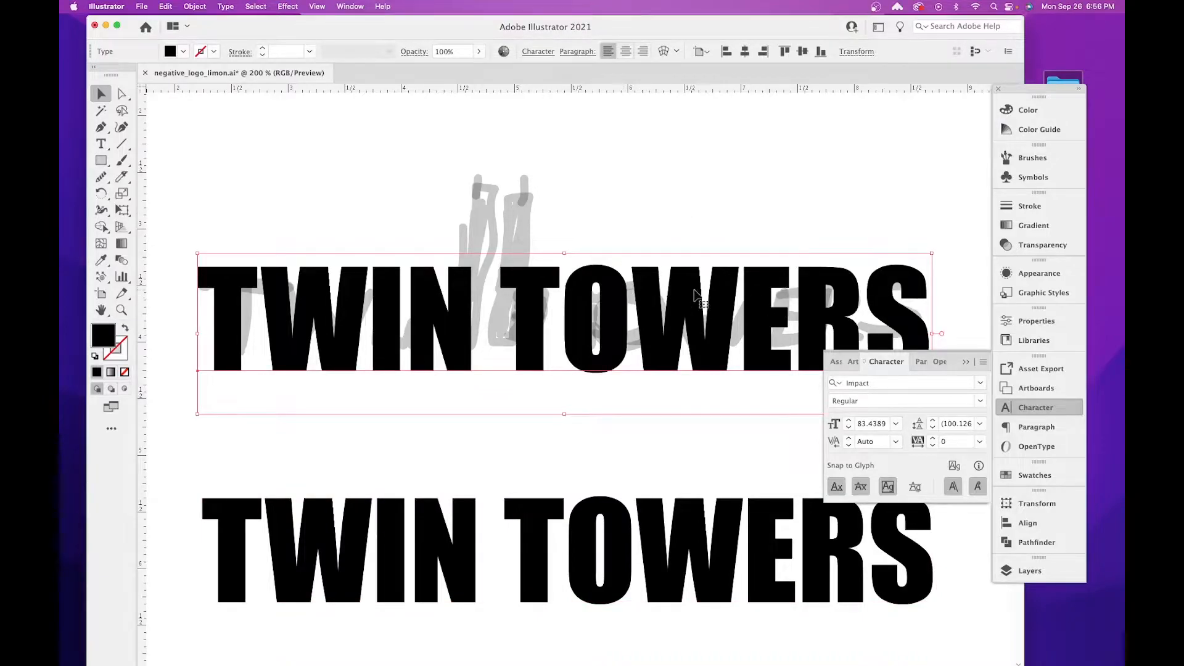
{"action": "right_click", "coordinate": [652, 282]}
{"action": "mouse_move", "coordinate": [1020, 521]}
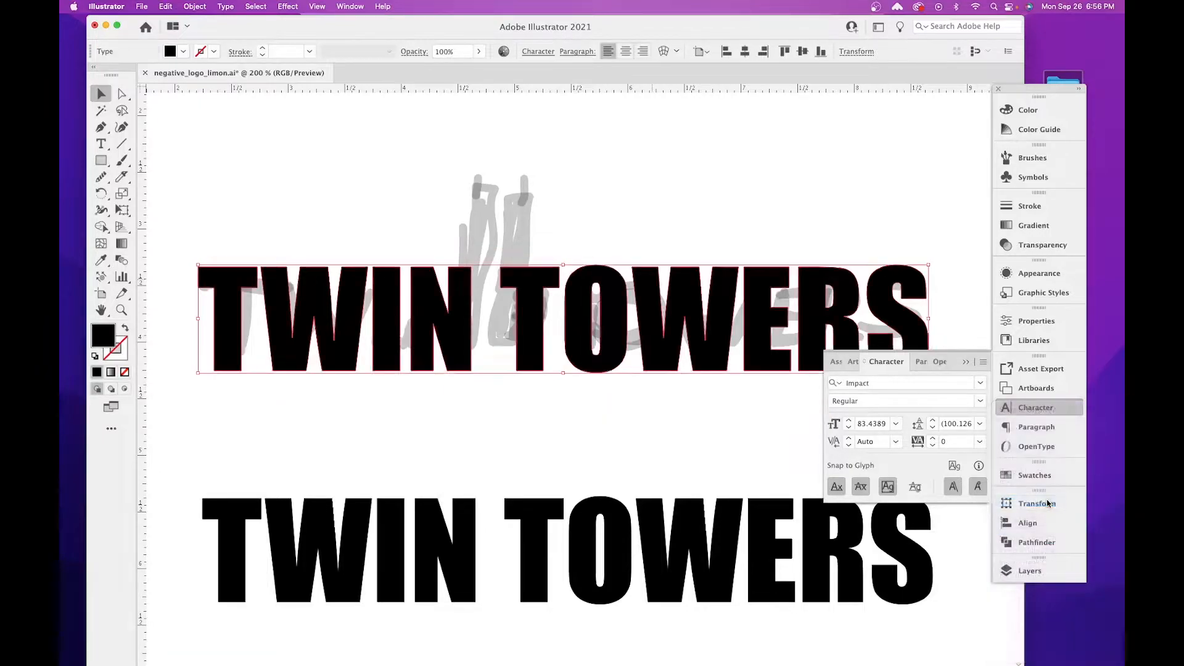
{"action": "left_click", "coordinate": [1048, 502]}
{"action": "key", "text": "super+y"}
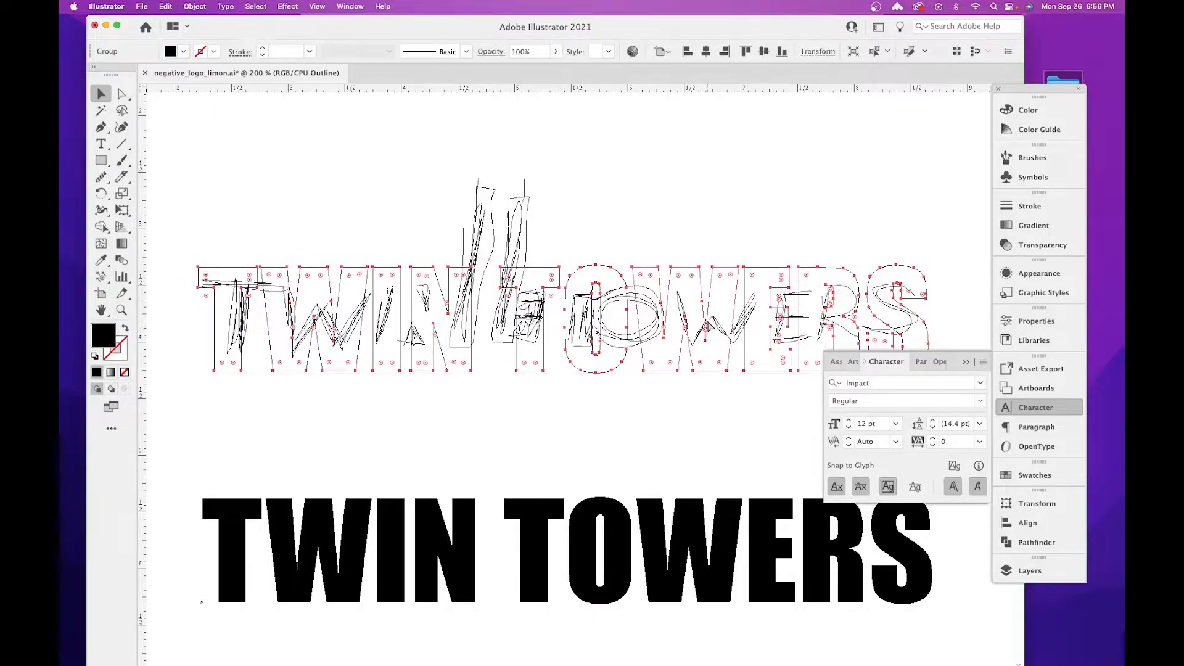
{"action": "key", "text": "super+y"}
{"action": "left_click", "coordinate": [589, 211]}
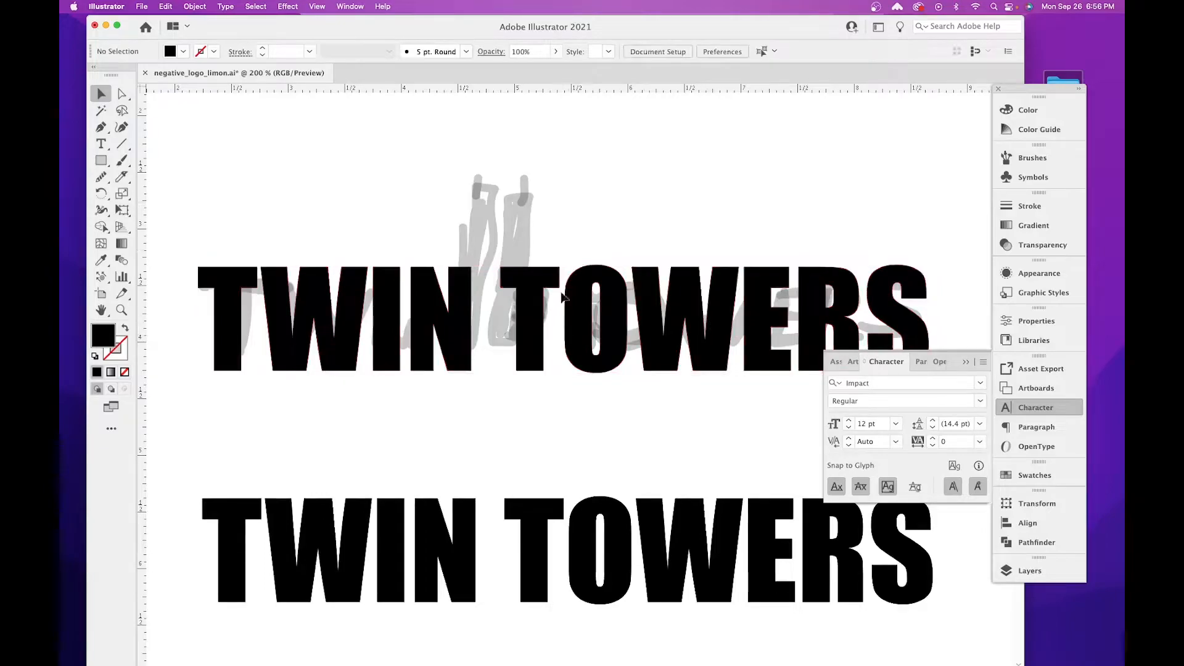
Move both TWIN TOWERS versions down clear of the sketch and put the character settings away.
{"action": "scroll", "coordinate": [607, 370], "scroll_direction": "down", "scroll_amount": 5}
{"action": "left_click", "coordinate": [593, 185]}
{"action": "left_click", "coordinate": [609, 329], "text": "shift"}
{"action": "left_click_drag", "start_coordinate": [609, 331], "coordinate": [593, 487]}
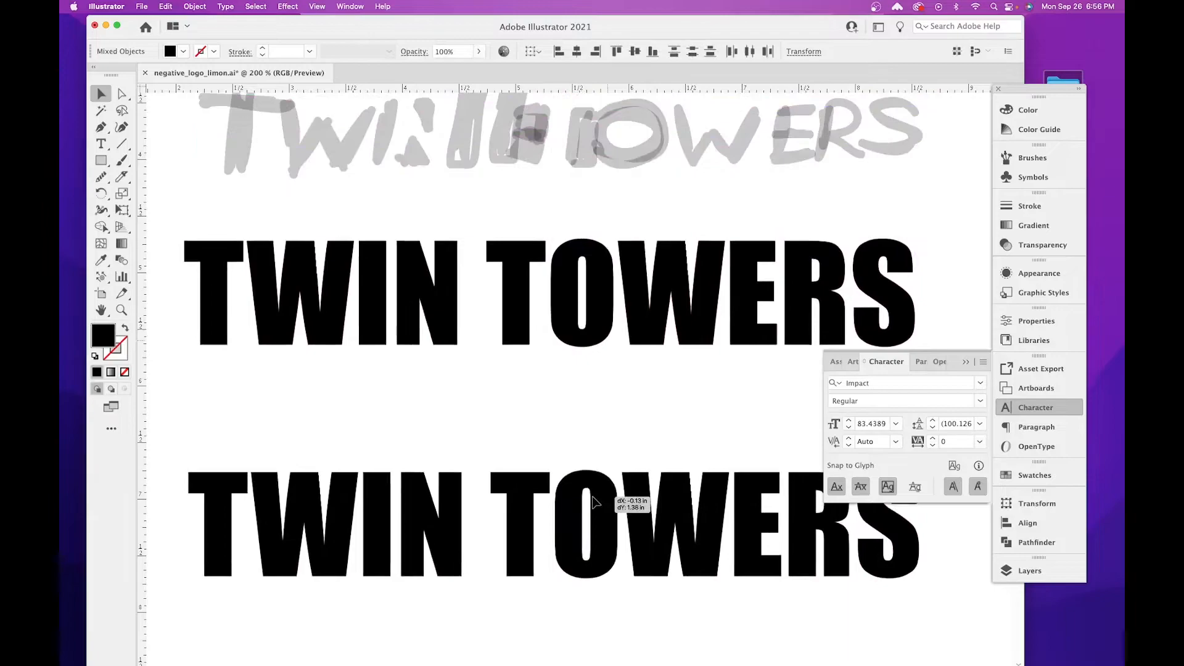
{"action": "left_click_drag", "start_coordinate": [514, 321], "coordinate": [519, 416]}
{"action": "left_click", "coordinate": [359, 351]}
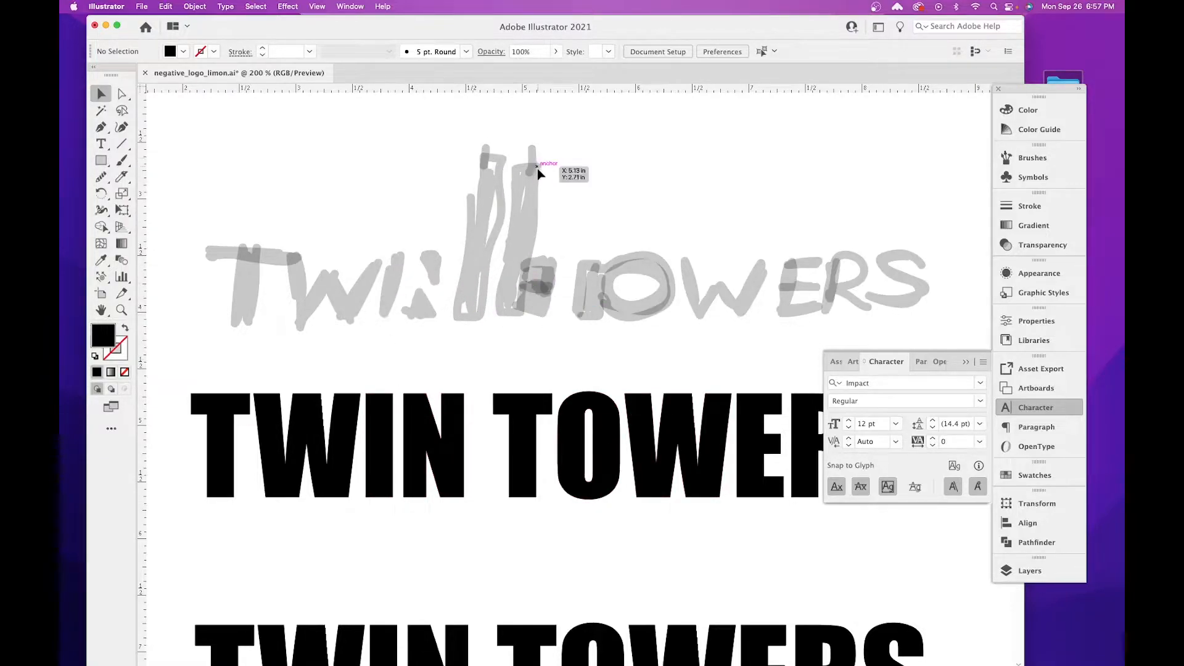
{"action": "left_click", "coordinate": [965, 364]}
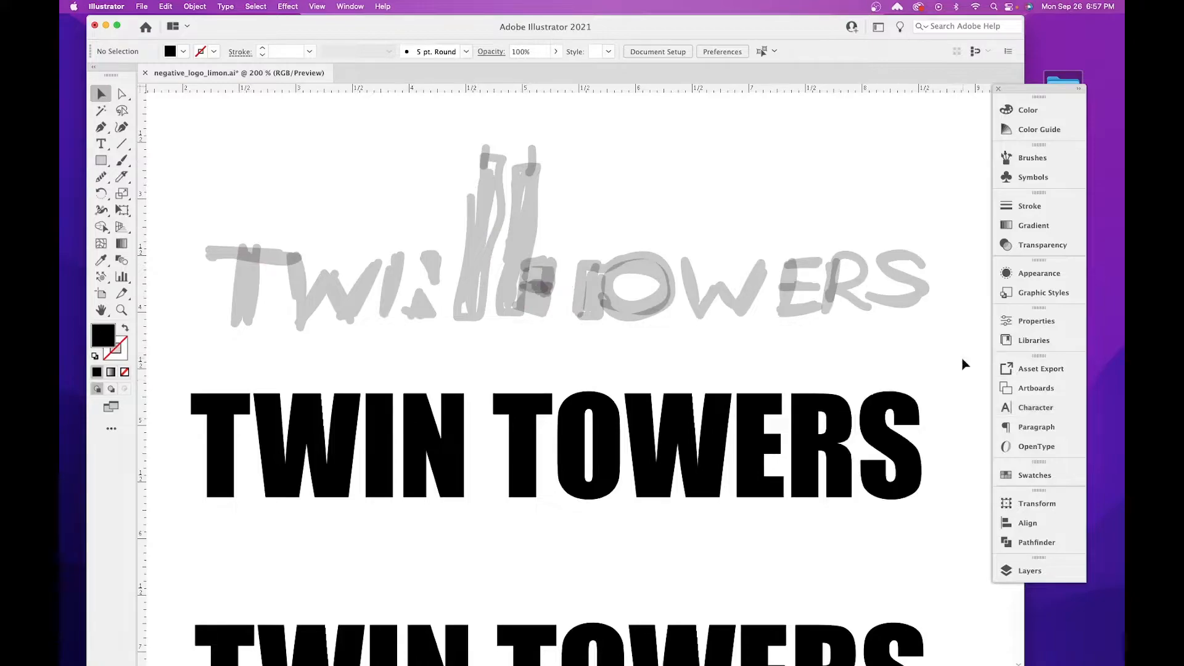
Move the outlined TWIN TOWERS slightly up toward the sketch, ungroup it, and check that its letters select individually.
{"action": "left_click", "coordinate": [438, 411]}
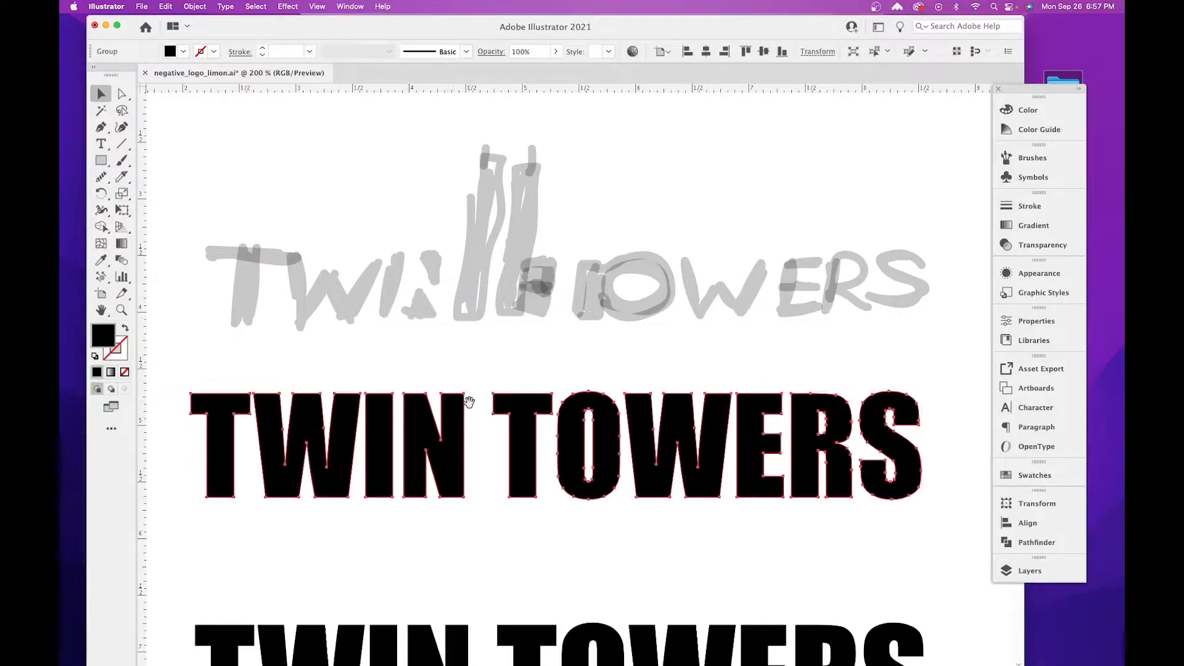
{"action": "left_click_drag", "start_coordinate": [435, 408], "coordinate": [433, 296]}
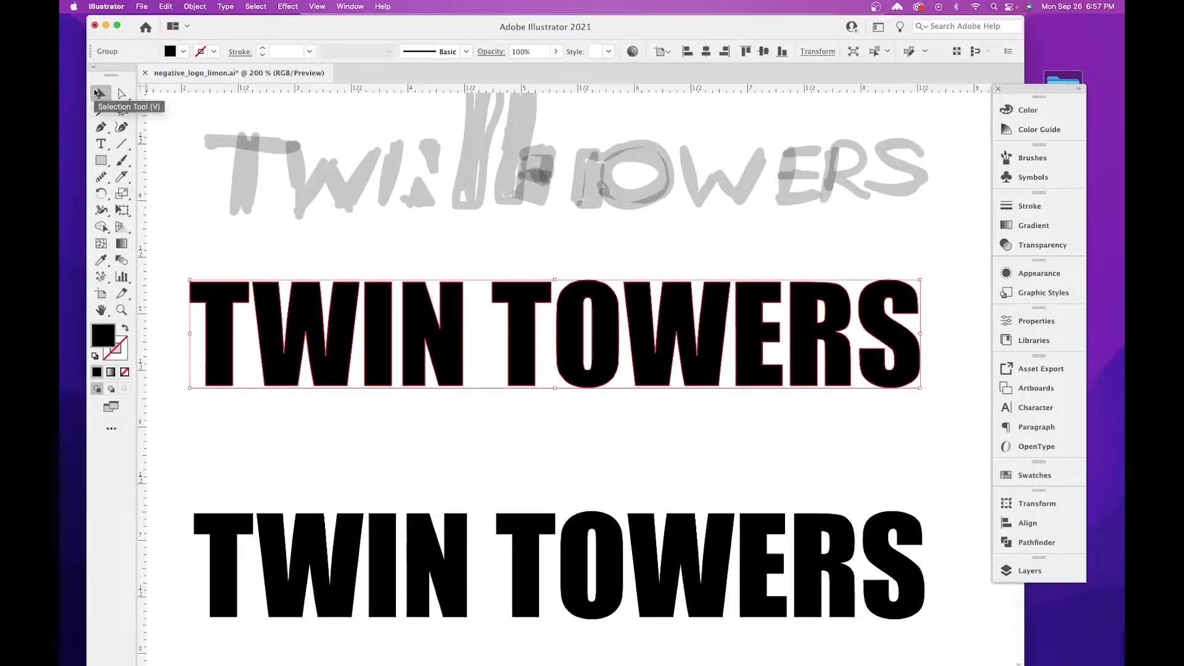
{"action": "left_click_drag", "start_coordinate": [445, 303], "coordinate": [449, 287]}
{"action": "right_click", "coordinate": [450, 295]}
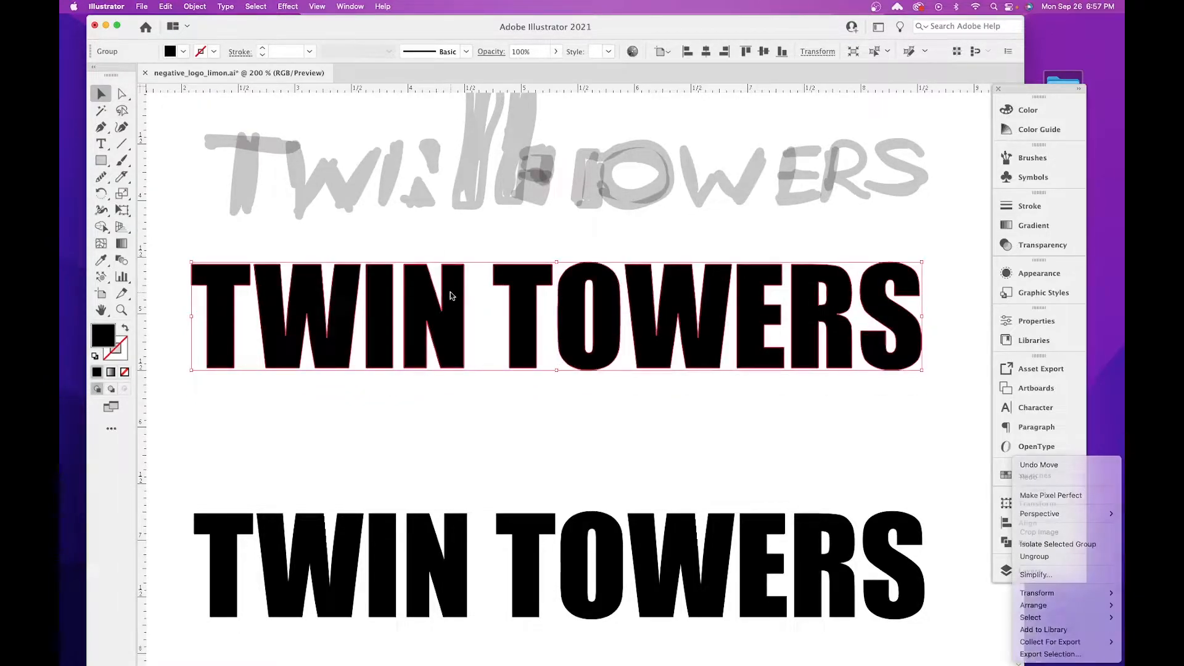
{"action": "left_click", "coordinate": [1034, 556]}
{"action": "left_click", "coordinate": [487, 383]}
{"action": "left_click", "coordinate": [452, 320]}
{"action": "left_click", "coordinate": [385, 301]}
{"action": "left_click", "coordinate": [331, 307]}
{"action": "left_click", "coordinate": [523, 314]}
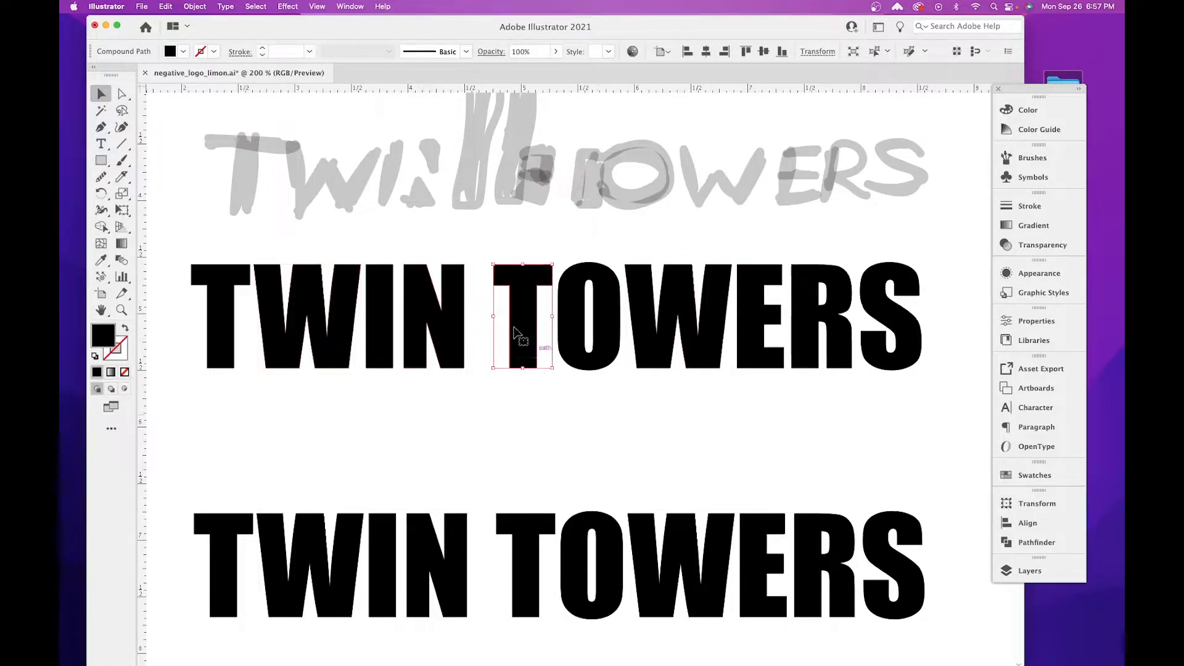
Move the N of the outlined TWIN horizontally until it touches the I.
{"action": "left_click", "coordinate": [463, 255]}
{"action": "left_click", "coordinate": [462, 306]}
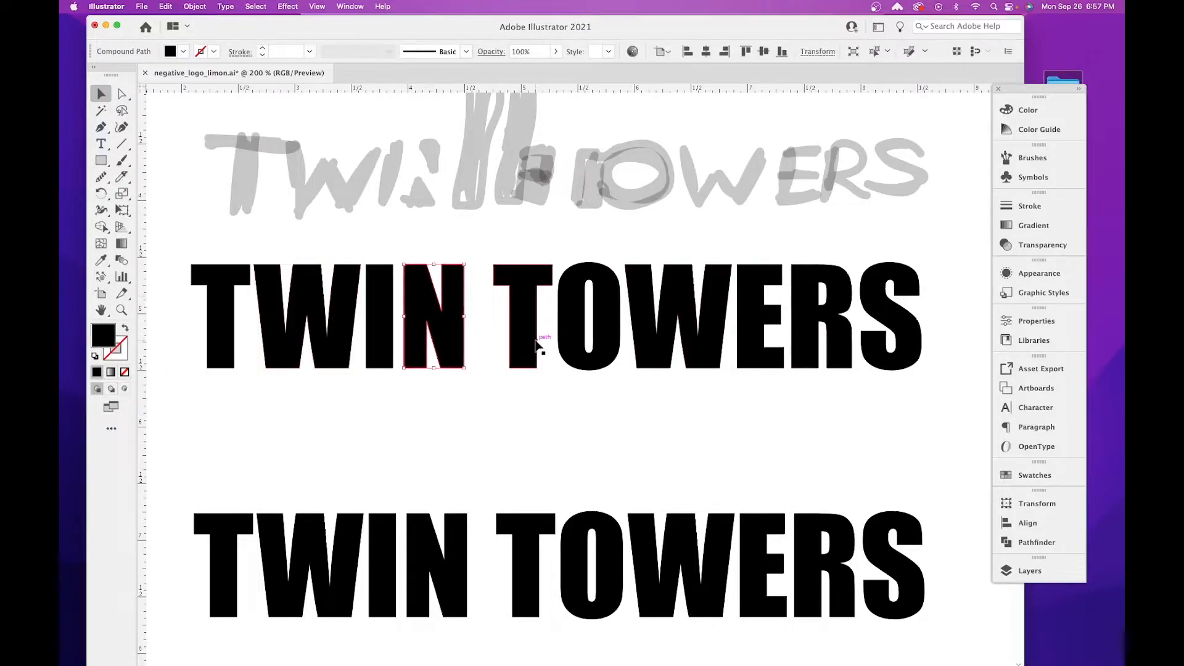
{"action": "key", "text": "super+plus"}
{"action": "left_click_drag", "start_coordinate": [534, 338], "coordinate": [503, 388]}
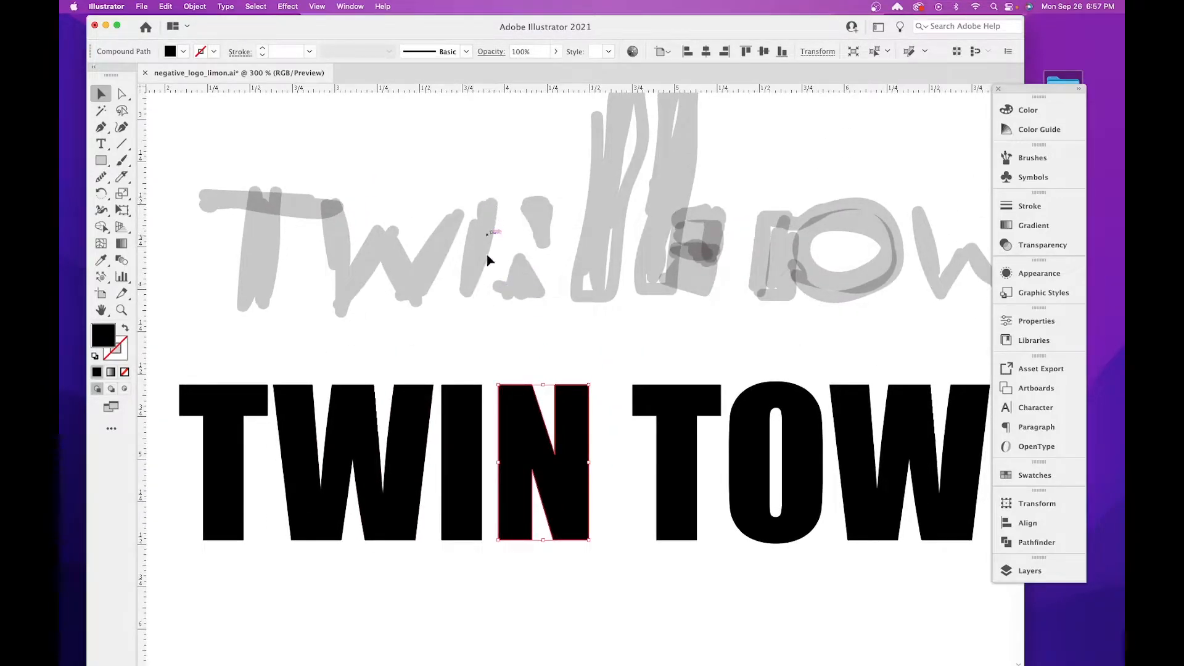
{"action": "left_click_drag", "start_coordinate": [525, 425], "coordinate": [512, 427]}
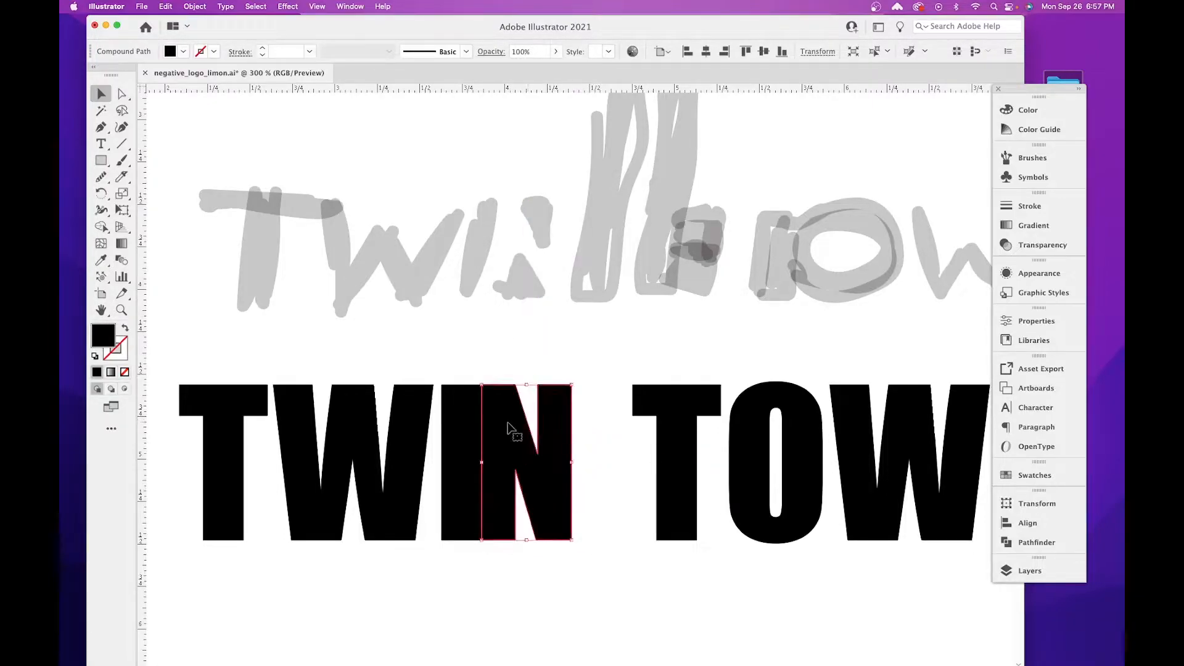
{"action": "left_click", "coordinate": [579, 390]}
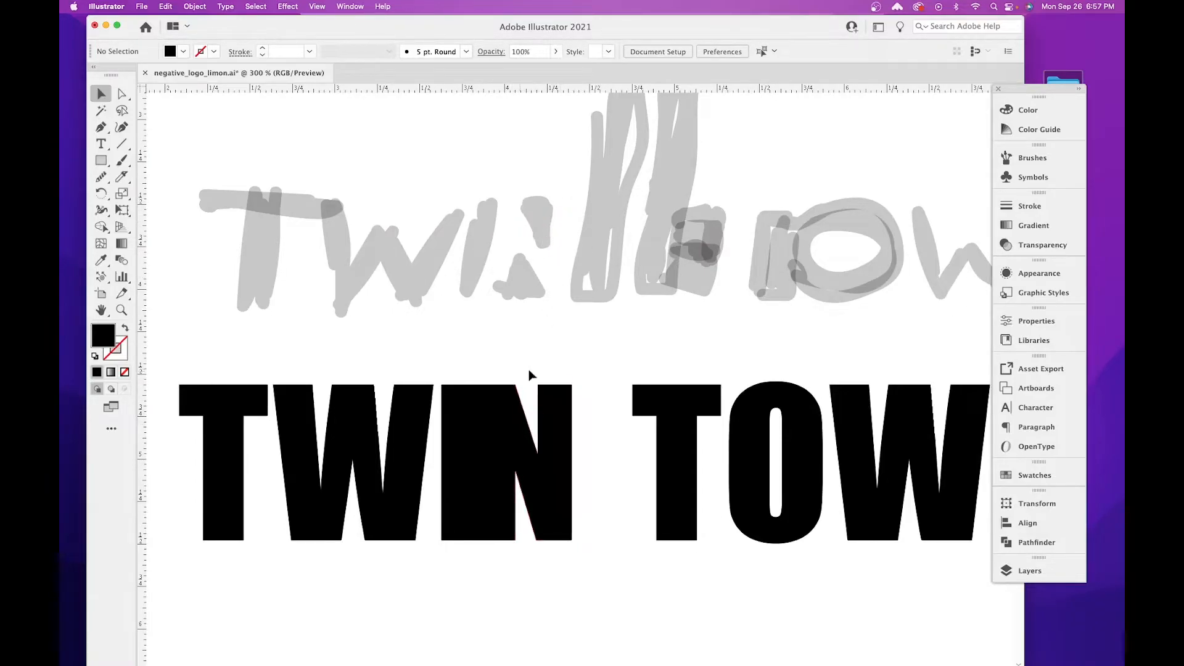
Draw a closed triangle with the Pen tool exactly over the upper notch of the N.
{"action": "key", "text": "super+equal"}
{"action": "key", "text": "super+equal"}
{"action": "key", "text": "super+equal"}
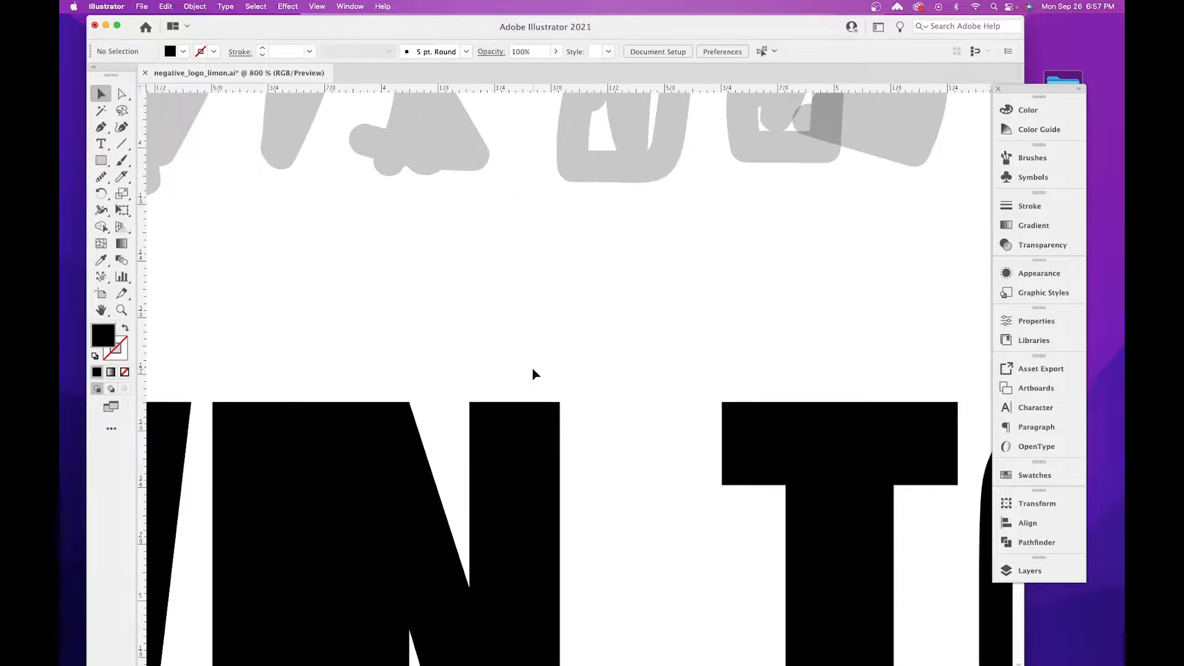
{"action": "left_click_drag", "start_coordinate": [583, 431], "coordinate": [561, 278]}
{"action": "left_click_drag", "start_coordinate": [562, 347], "coordinate": [626, 329]}
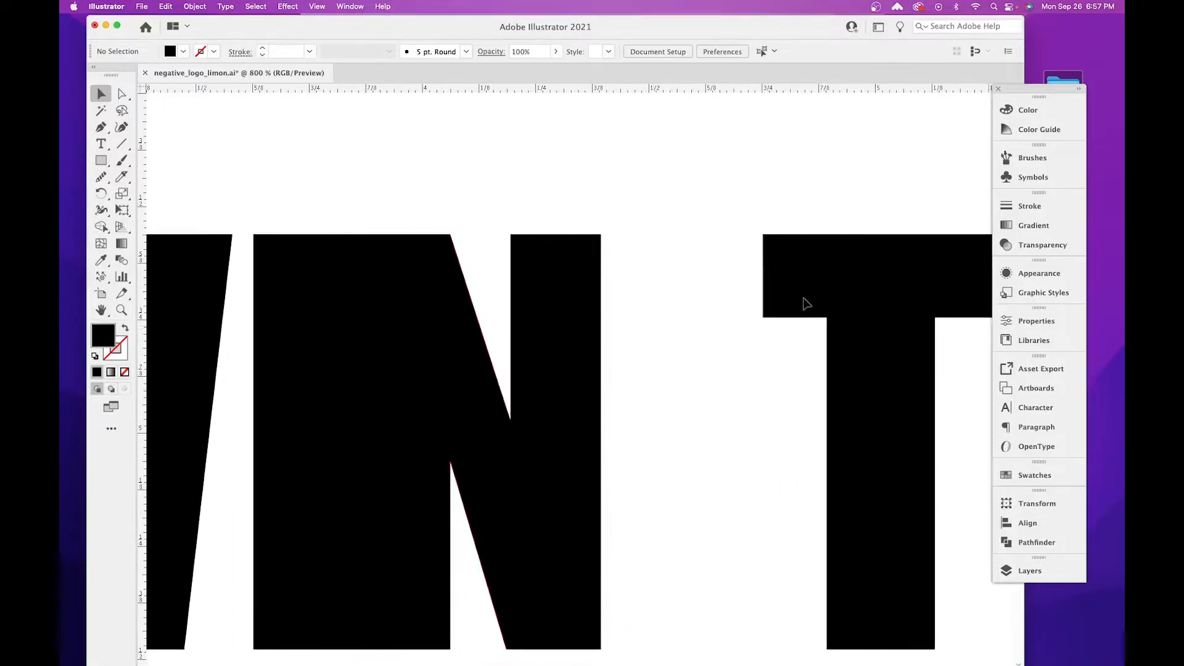
{"action": "left_click", "coordinate": [101, 127]}
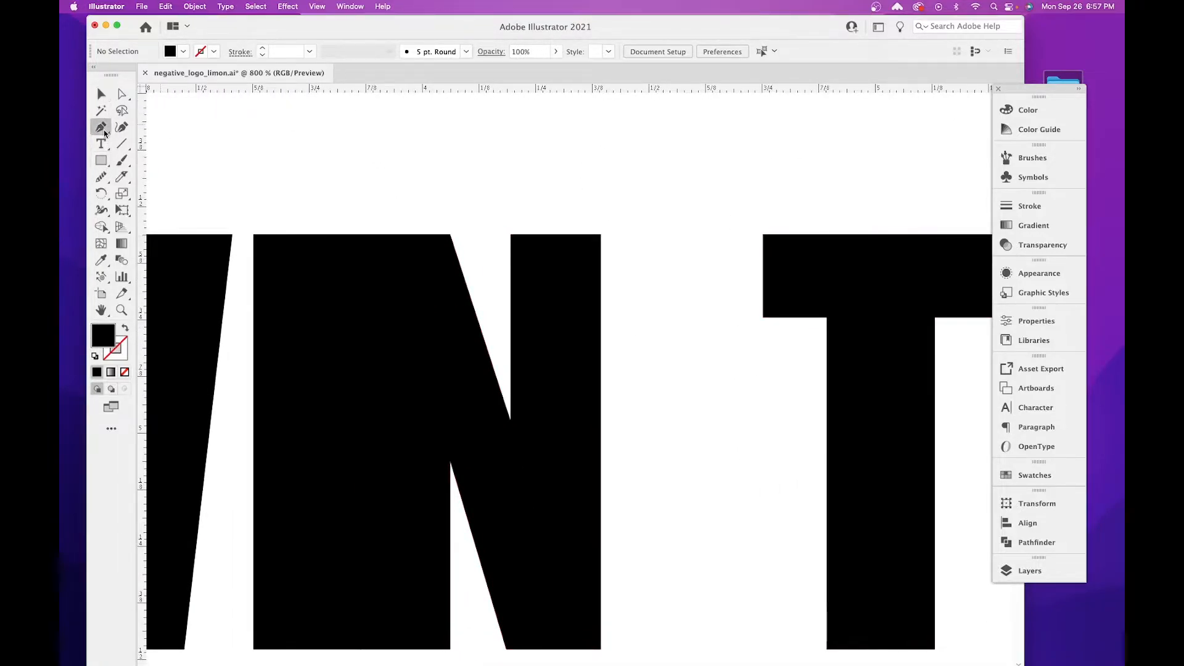
{"action": "left_click", "coordinate": [450, 234]}
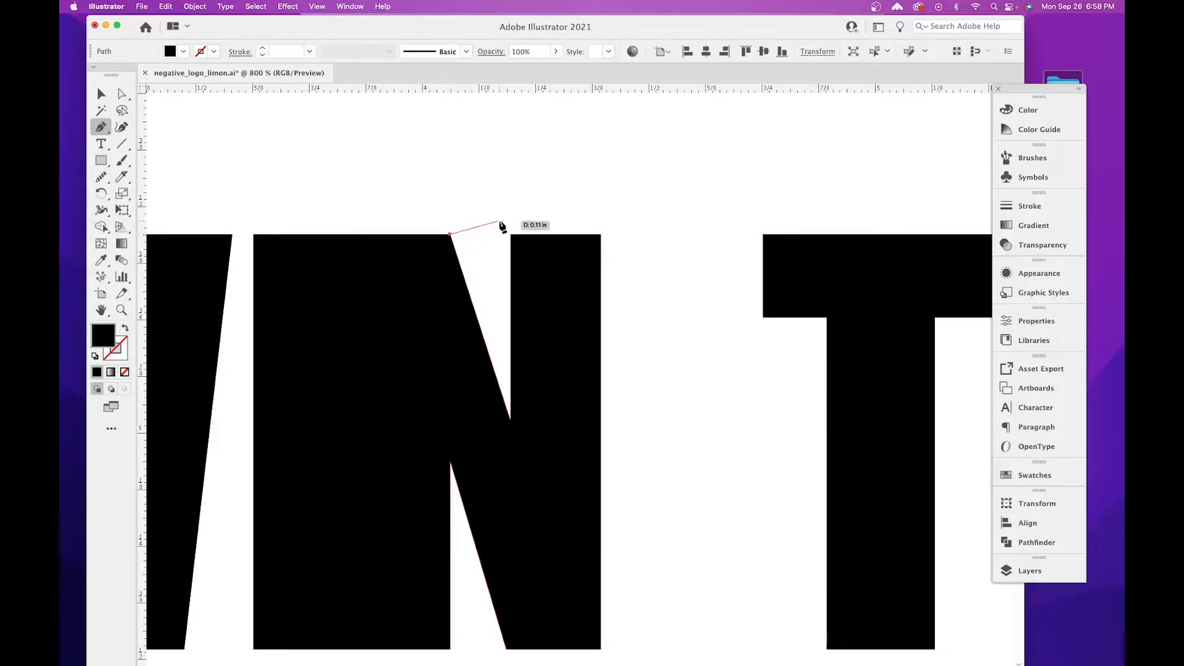
{"action": "left_click", "coordinate": [511, 235]}
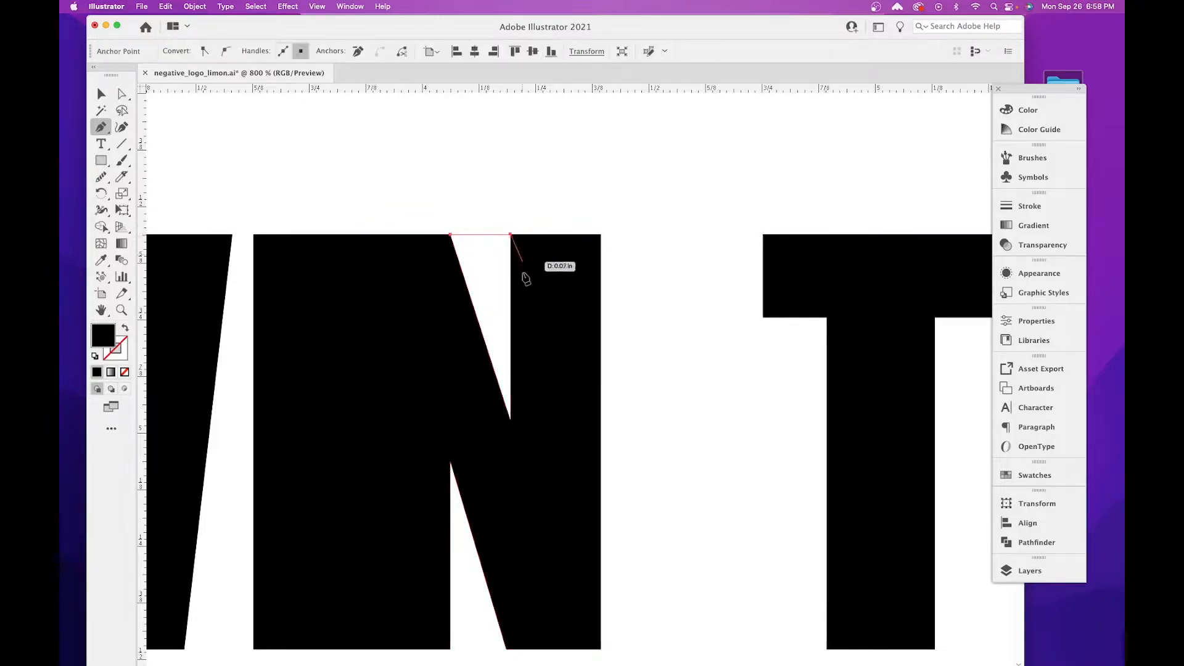
{"action": "left_click", "coordinate": [511, 420]}
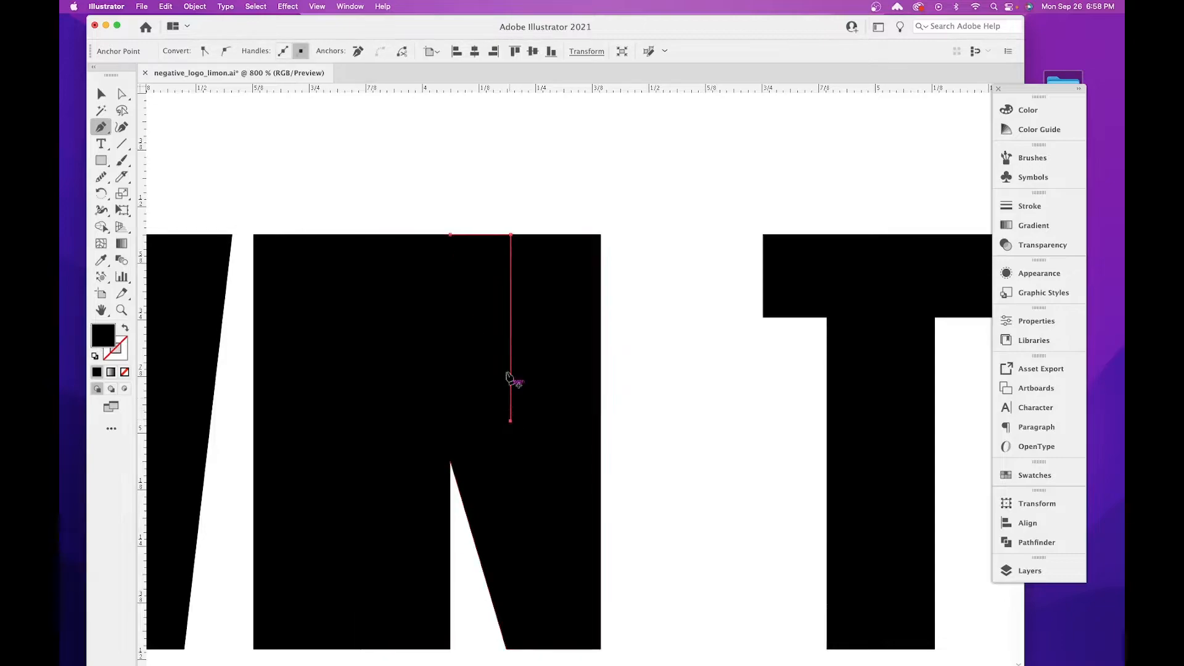
{"action": "left_click", "coordinate": [449, 234]}
Give the notch triangle a magenta stroke, E020AE, and remove its fill.
{"action": "key", "text": "space"}
{"action": "left_click_drag", "start_coordinate": [550, 365], "coordinate": [522, 330]}
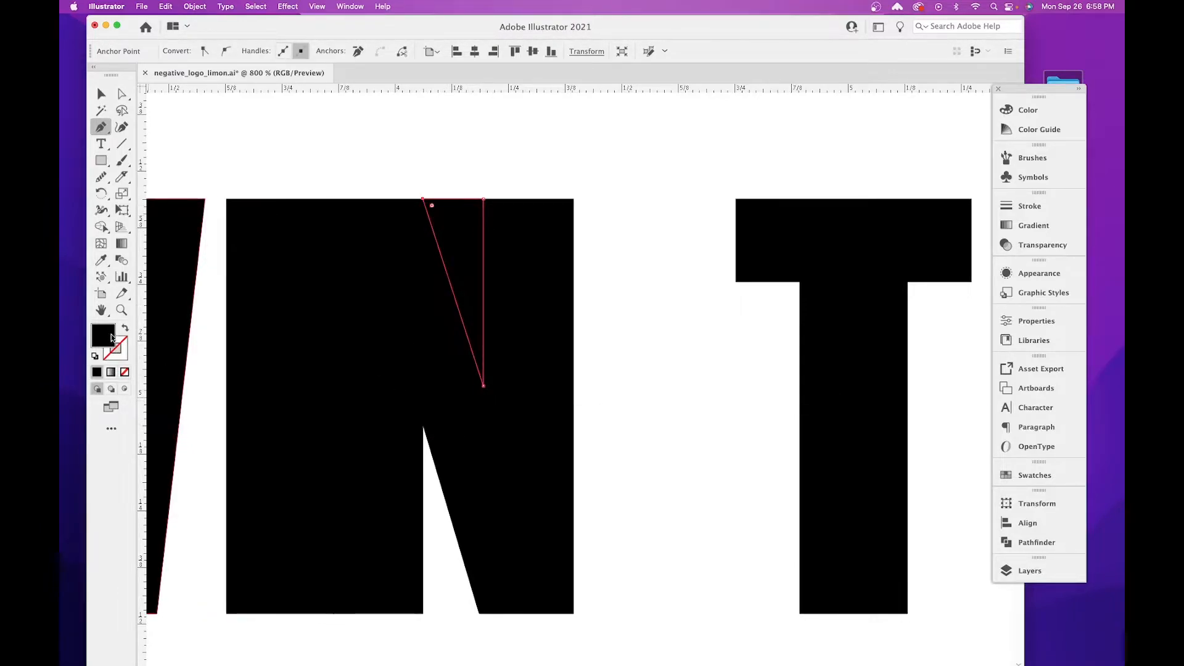
{"action": "mouse_move", "coordinate": [512, 424]}
{"action": "left_mouse_down"}
{"action": "mouse_move", "coordinate": [507, 267]}
{"action": "mouse_move", "coordinate": [533, 309]}
{"action": "left_mouse_up"}
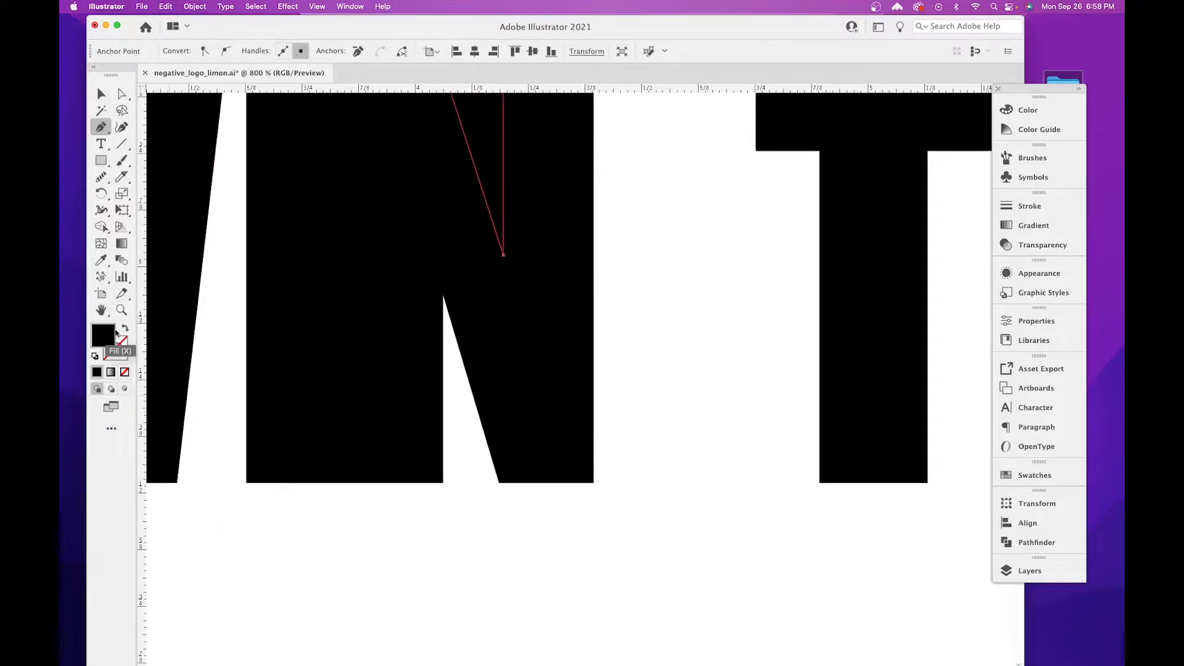
{"action": "double_click", "coordinate": [113, 356]}
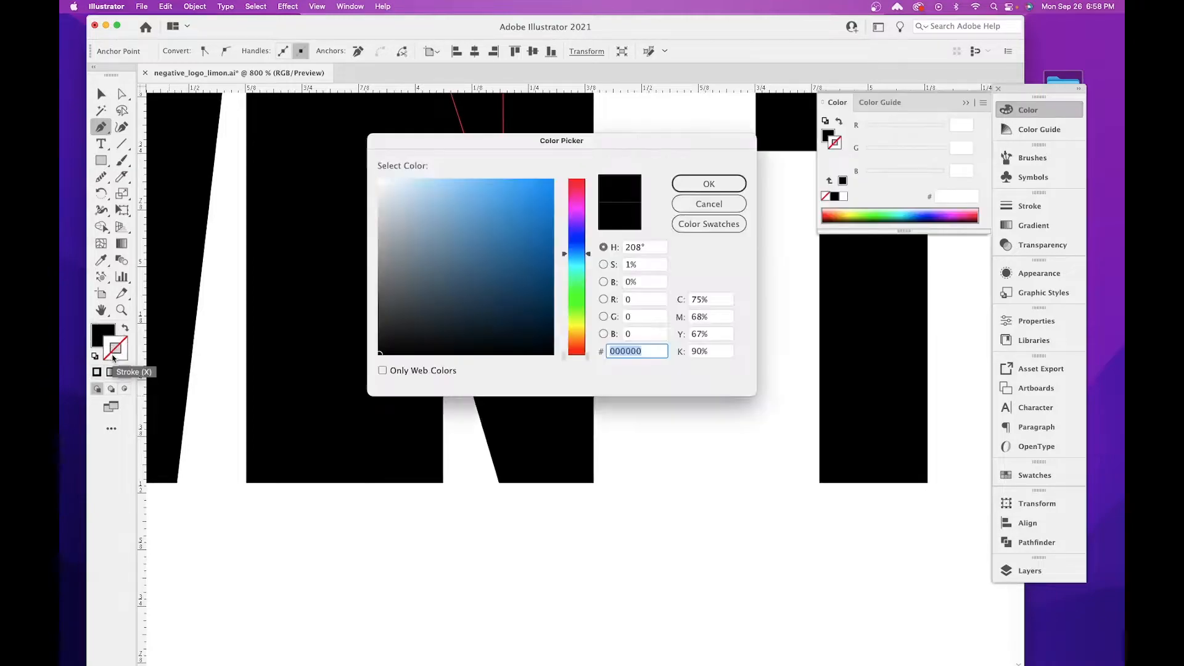
{"action": "left_click_drag", "start_coordinate": [577, 219], "coordinate": [578, 200]}
{"action": "left_click", "coordinate": [531, 198]}
{"action": "left_click", "coordinate": [709, 184]}
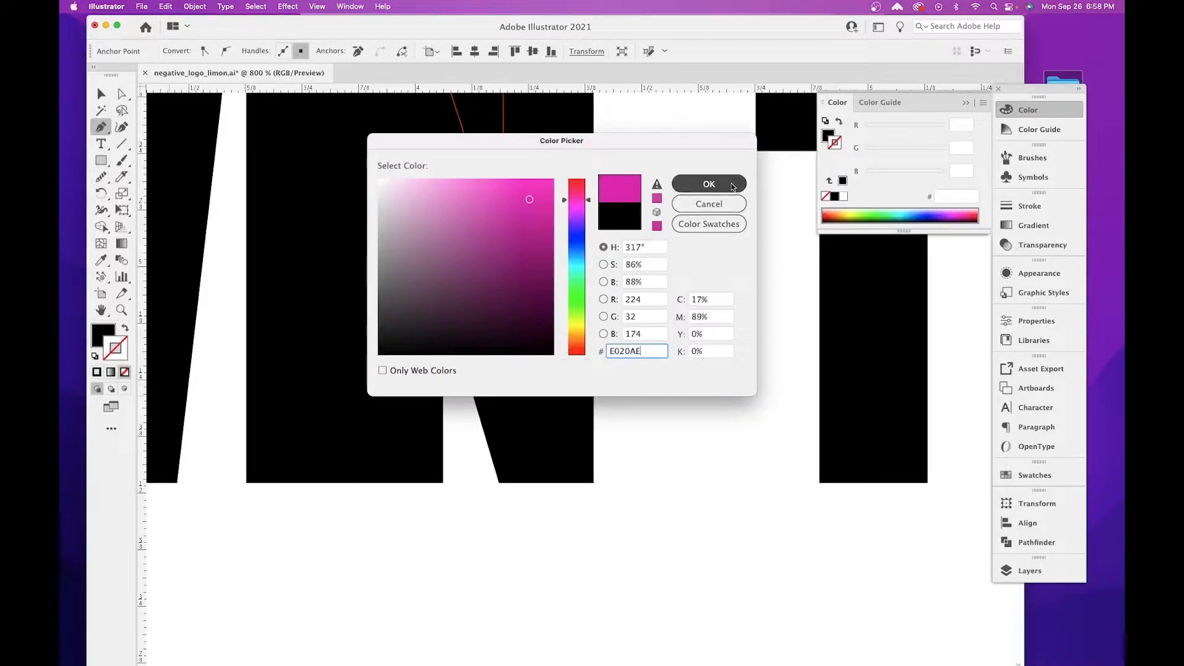
{"action": "left_click", "coordinate": [124, 372]}
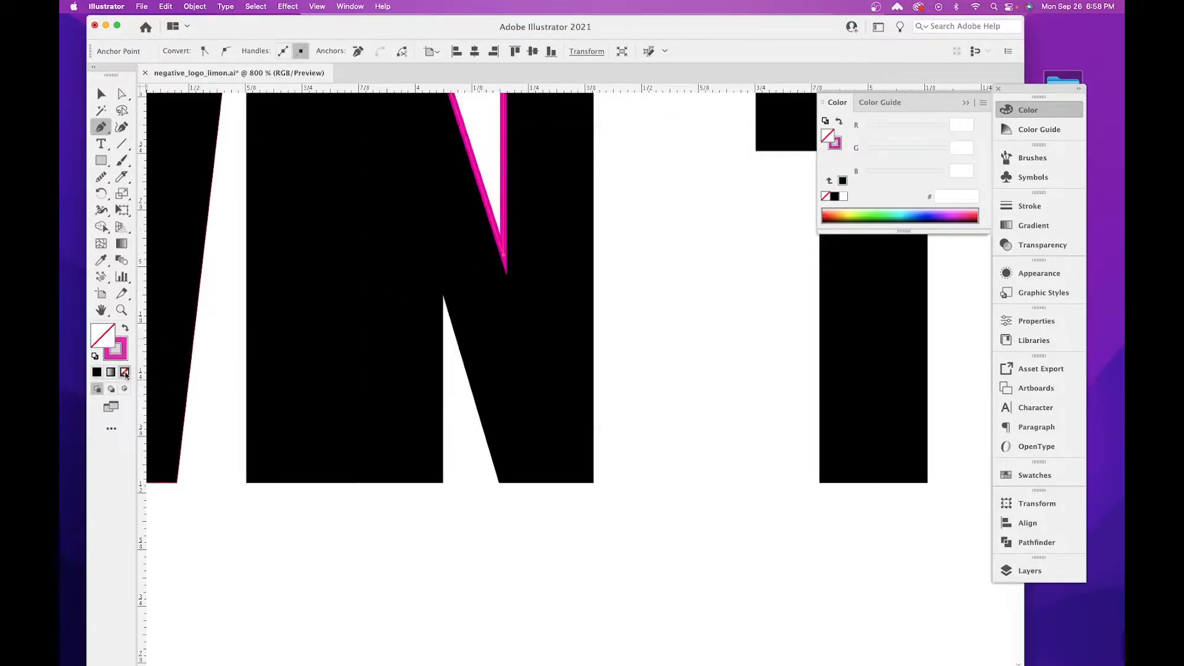
Undo the magenta stroke and fill removal on the N's upper notch triangle and deselect it.
{"action": "key", "text": "super+z"}
{"action": "key", "text": "super+z"}
{"action": "left_click", "coordinate": [109, 95]}
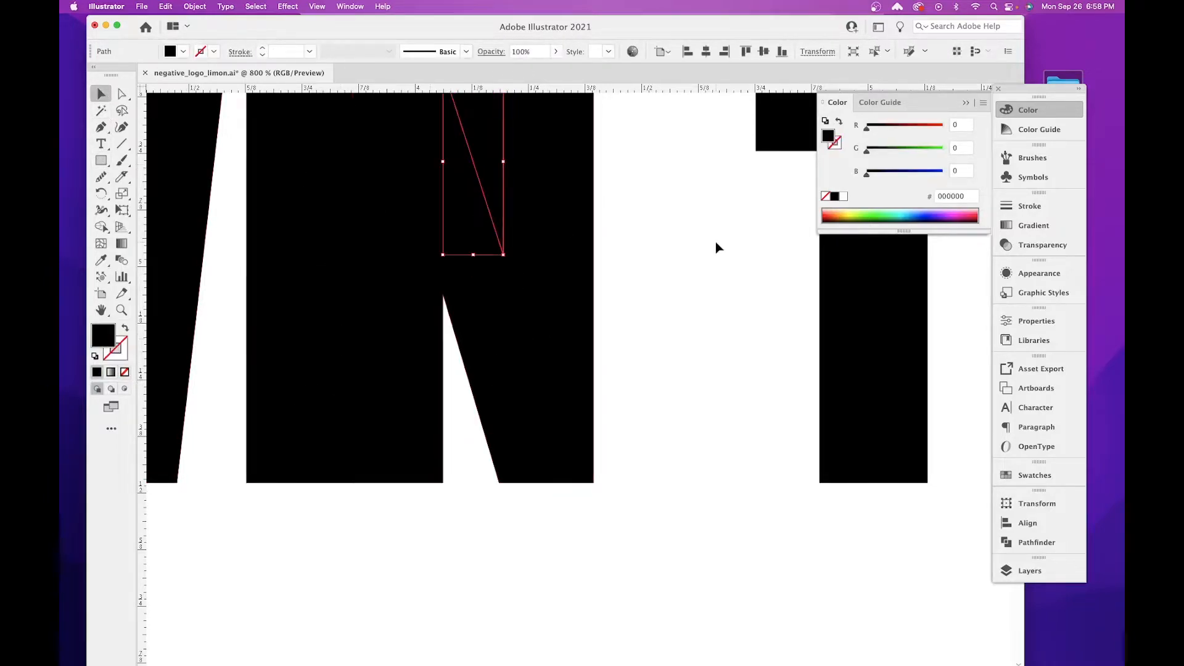
{"action": "left_click", "coordinate": [715, 243]}
Set the drawing colours to a blue stroke, 2586D6, with no fill.
{"action": "double_click", "coordinate": [109, 341]}
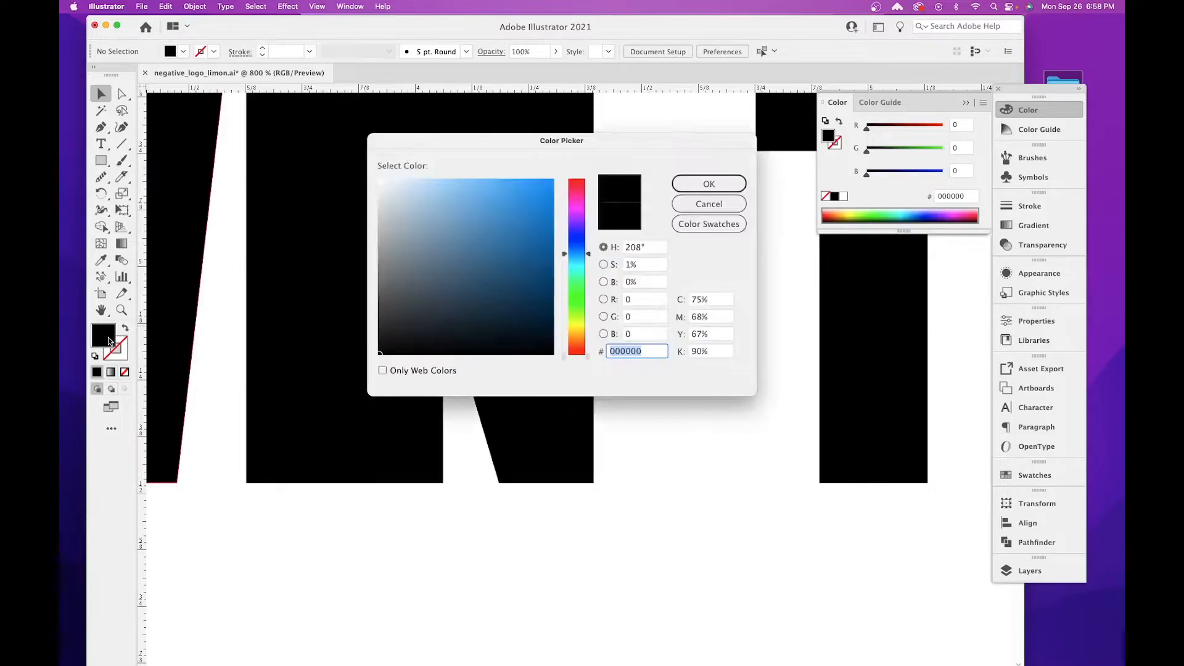
{"action": "type", "text": "2586D6"}
{"action": "left_click", "coordinate": [683, 186]}
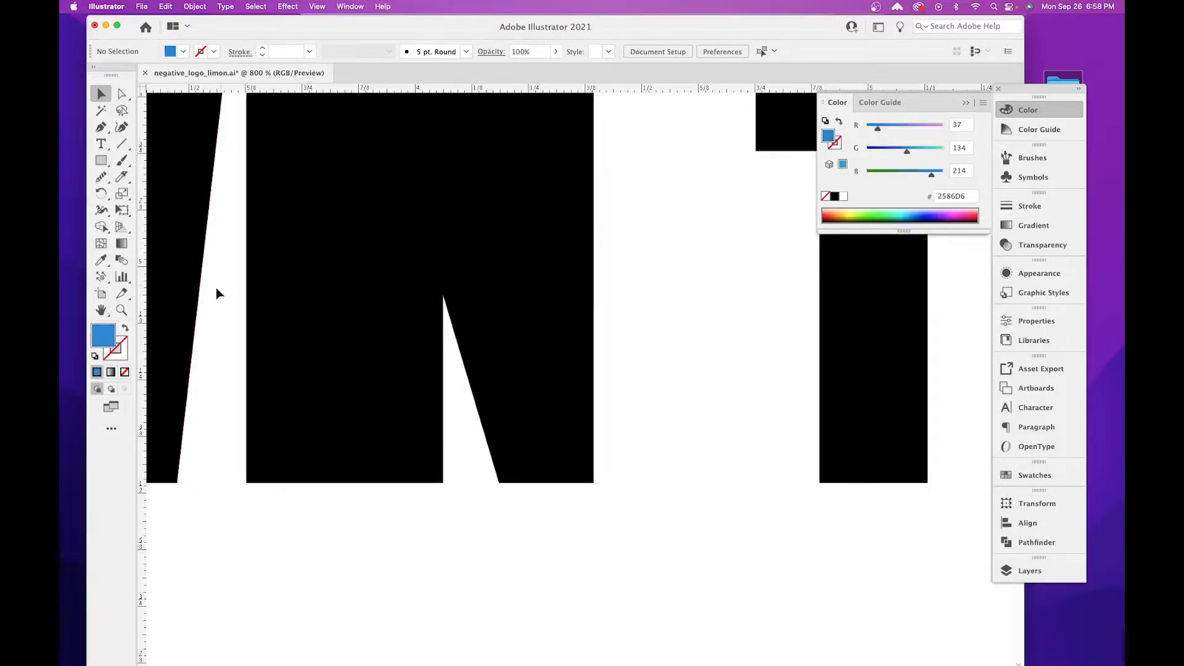
{"action": "left_click", "coordinate": [125, 328]}
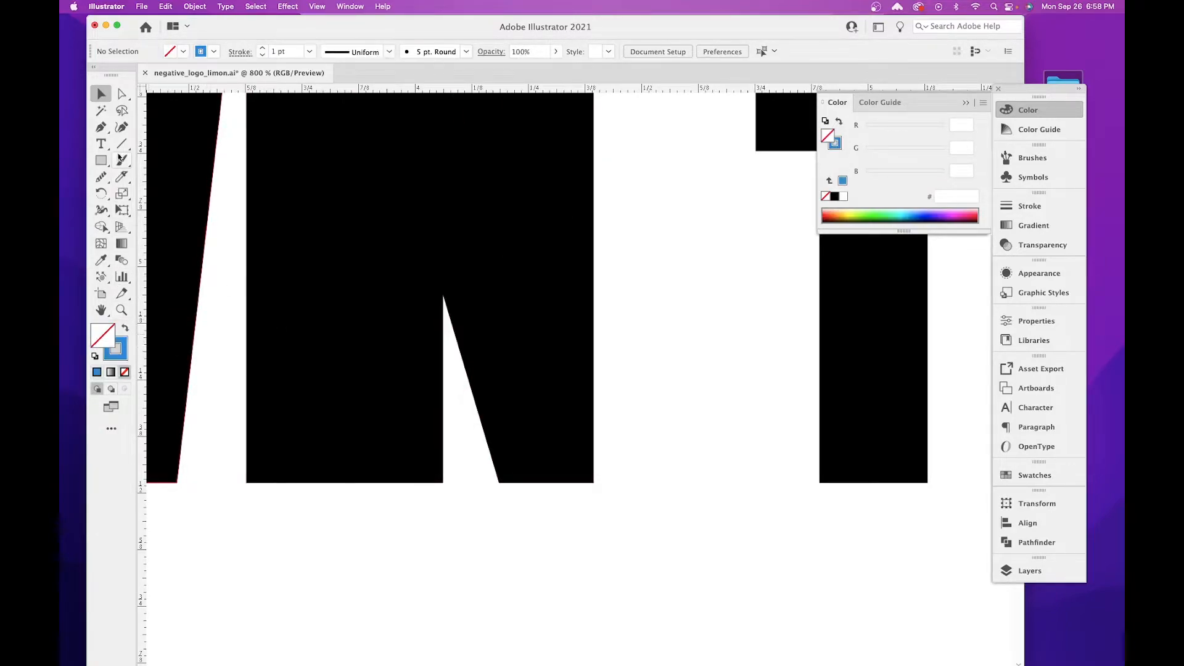
Draw a closed triangle with the Pen tool exactly over the lower notch of the N.
{"action": "key", "text": "p"}
{"action": "scroll", "coordinate": [493, 401], "scroll_direction": "right", "scroll_amount": 2}
{"action": "scroll", "coordinate": [493, 400], "scroll_direction": "up", "scroll_amount": 2}
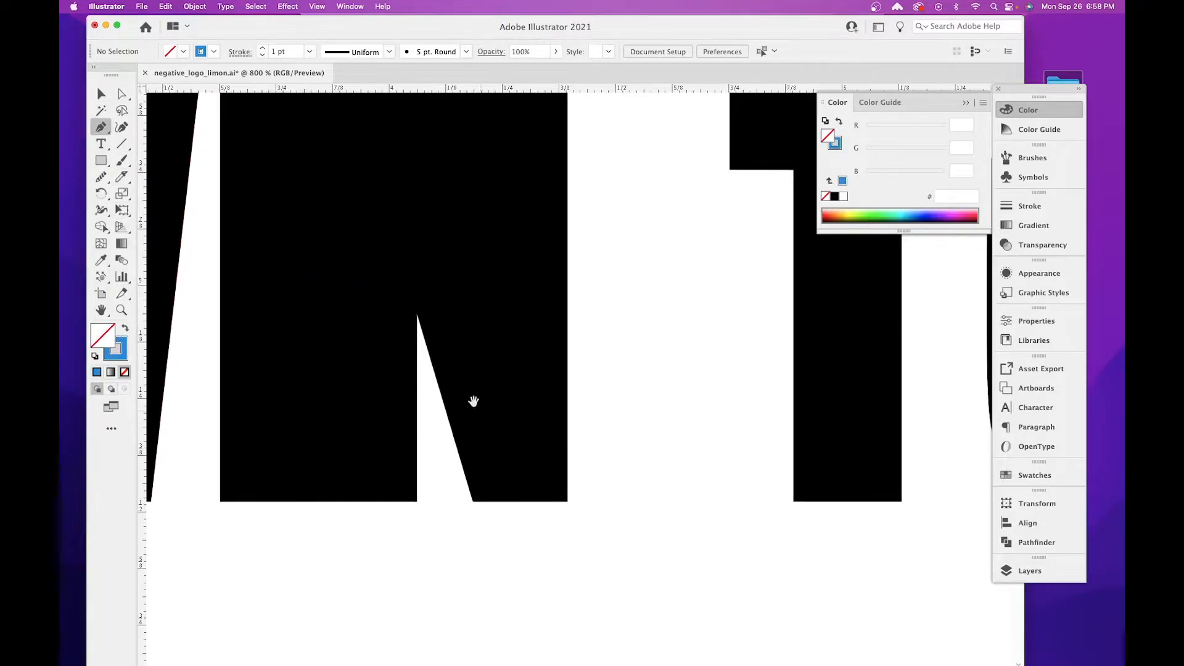
{"action": "left_click", "coordinate": [418, 314]}
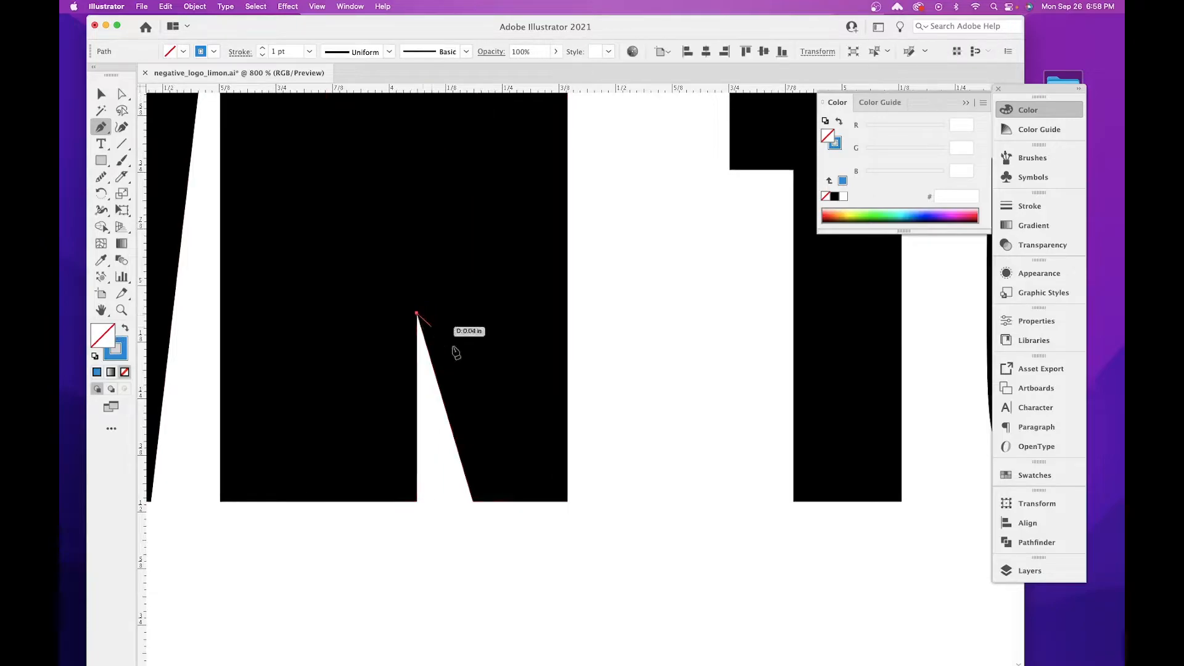
{"action": "left_click", "coordinate": [473, 501]}
{"action": "left_click", "coordinate": [418, 501]}
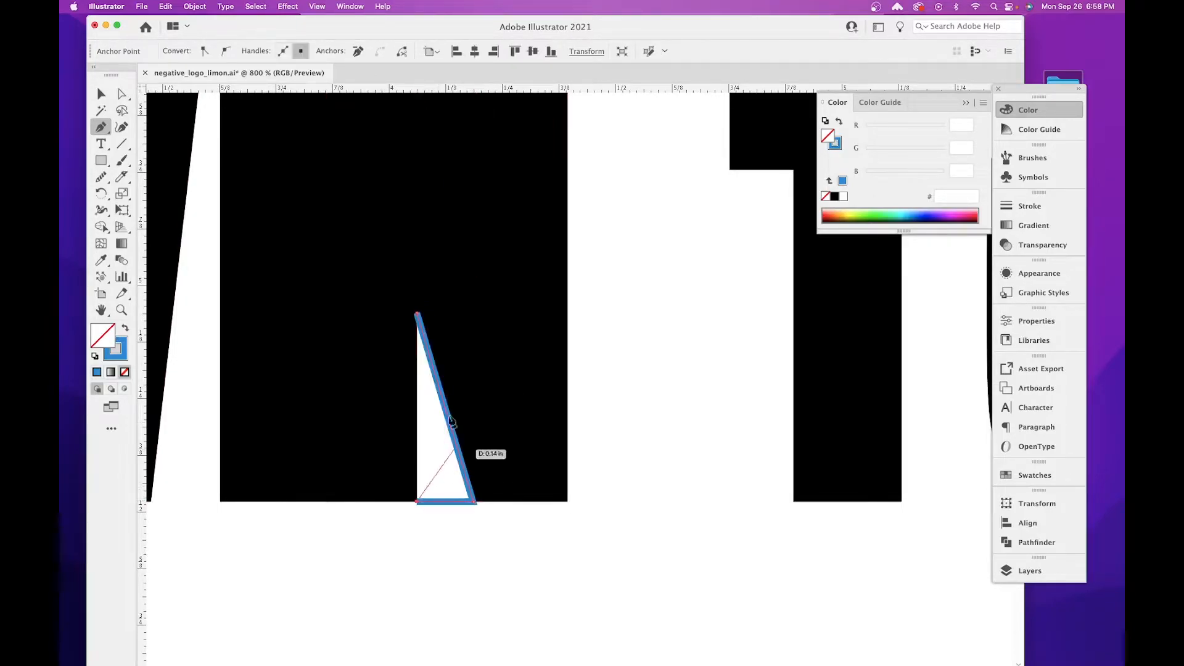
{"action": "left_click", "coordinate": [415, 294]}
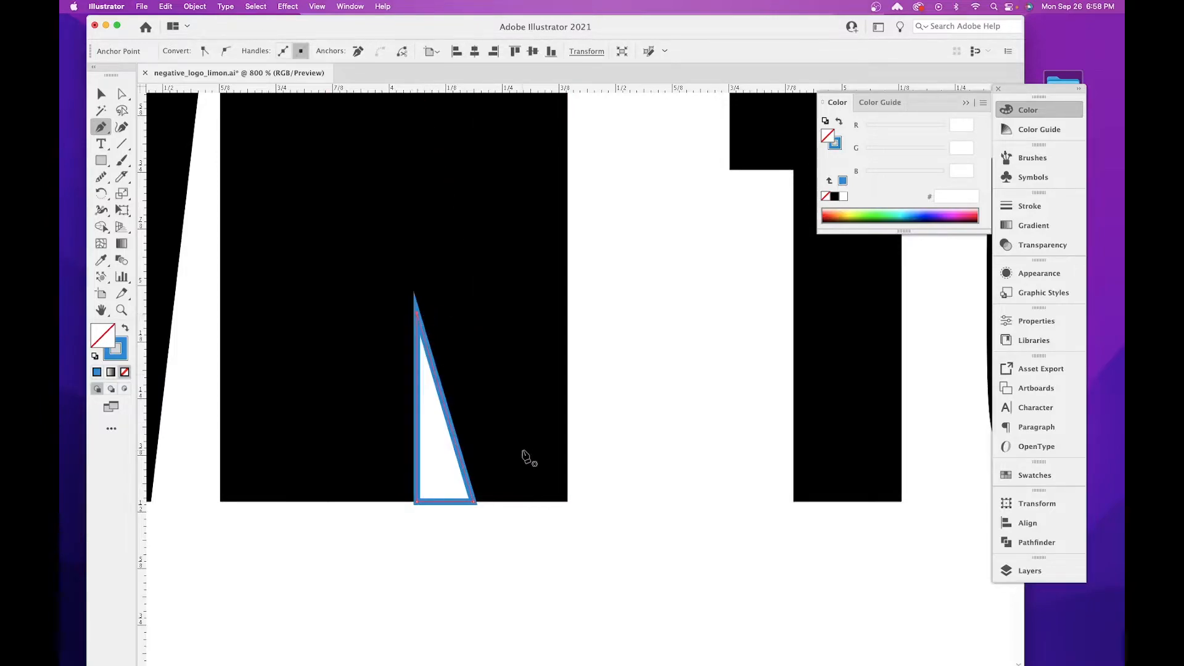
Fill the lower notch triangle with black, remove its stroke, and deselect it.
{"action": "double_click", "coordinate": [109, 332]}
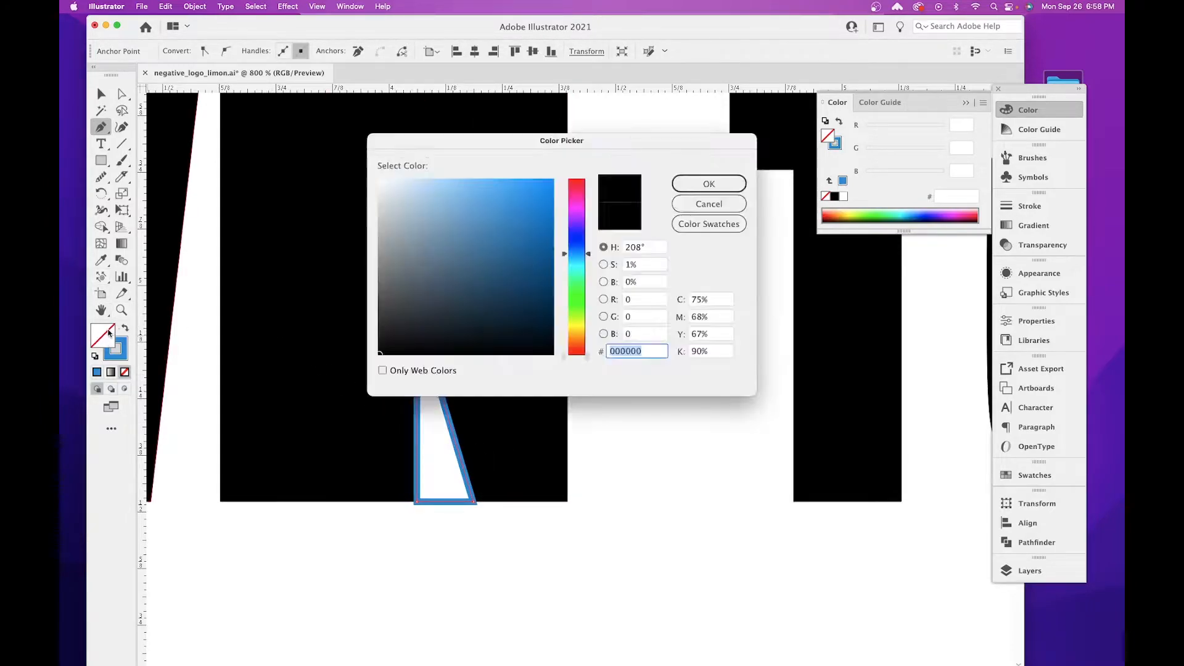
{"action": "left_click_drag", "start_coordinate": [386, 345], "coordinate": [370, 365]}
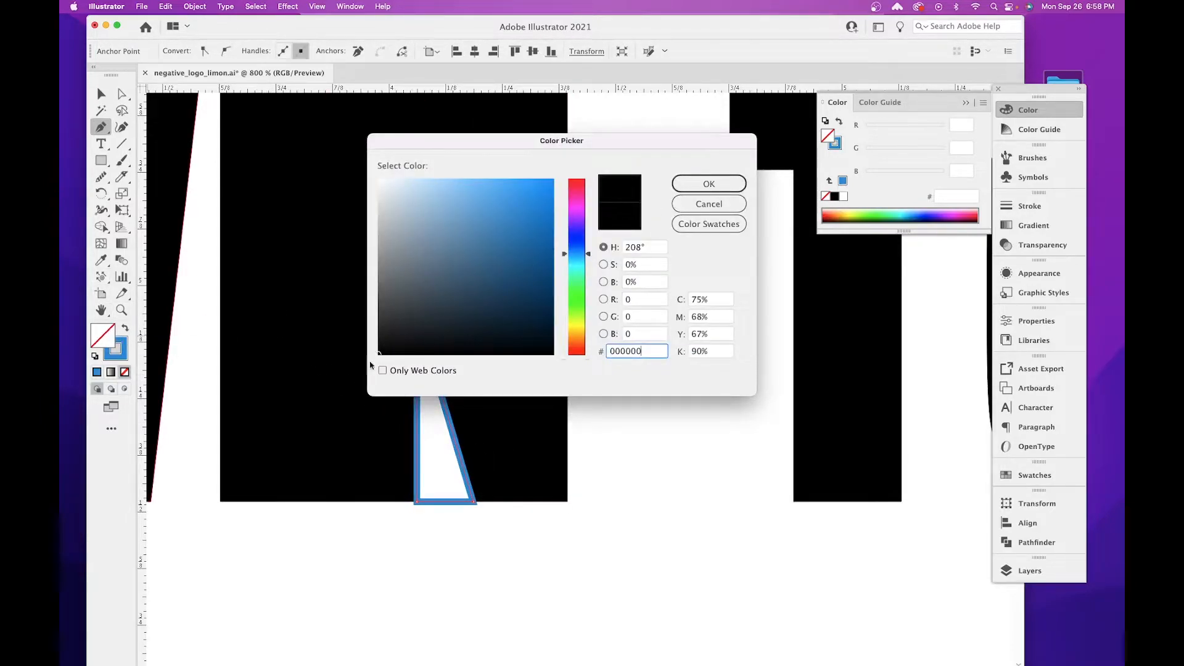
{"action": "left_click", "coordinate": [682, 185]}
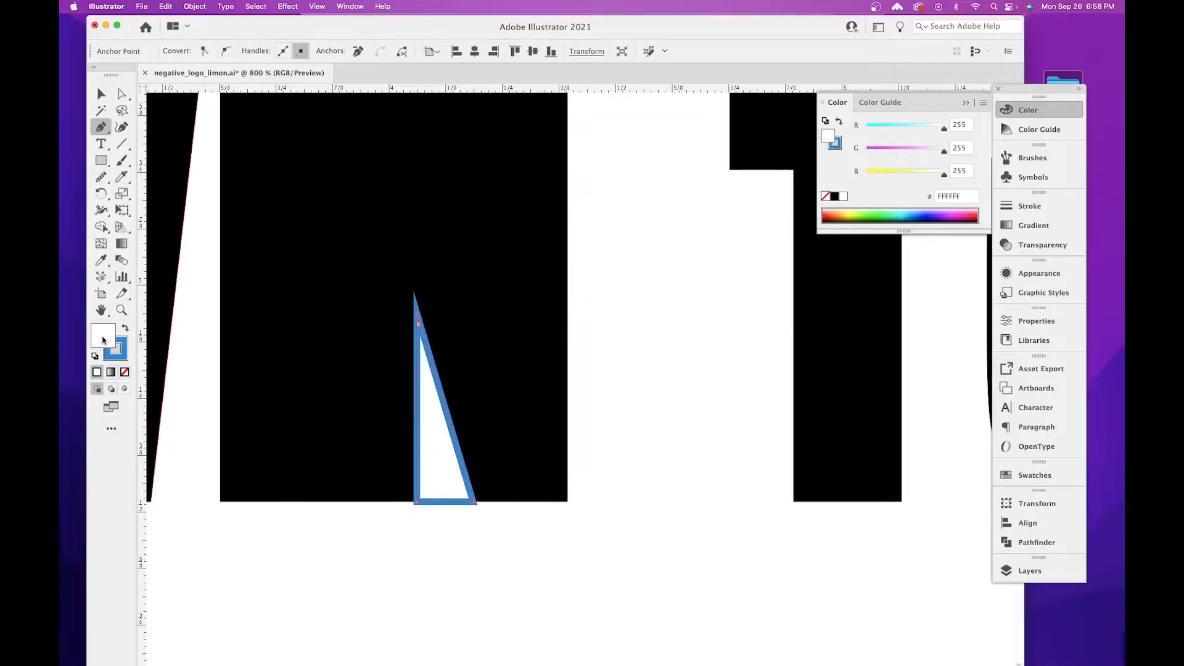
{"action": "double_click", "coordinate": [103, 340]}
{"action": "left_click_drag", "start_coordinate": [382, 348], "coordinate": [375, 356]}
{"action": "left_click", "coordinate": [708, 184]}
{"action": "left_click", "coordinate": [111, 357]}
{"action": "left_click", "coordinate": [125, 372]}
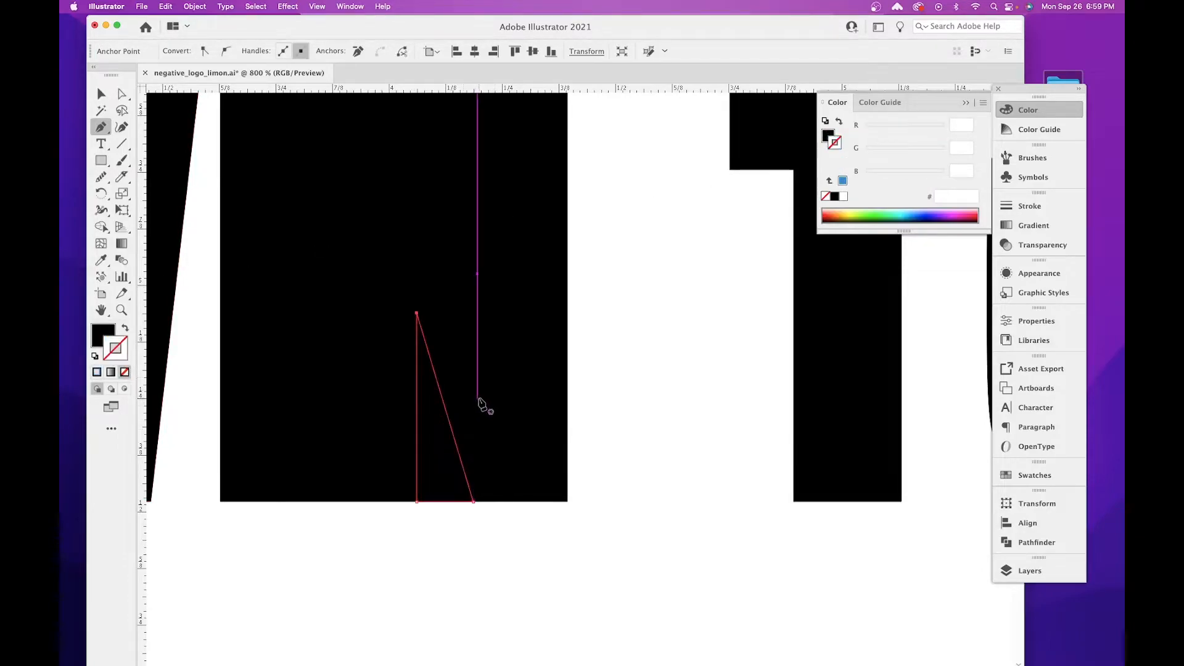
{"action": "key", "text": "v"}
{"action": "left_click", "coordinate": [623, 397]}
Switch the artwork to outline view so the overlapping edges of the I, the N and the notch triangles can be seen.
{"action": "left_click_drag", "start_coordinate": [611, 415], "coordinate": [579, 575]}
{"action": "key", "text": "super+minus"}
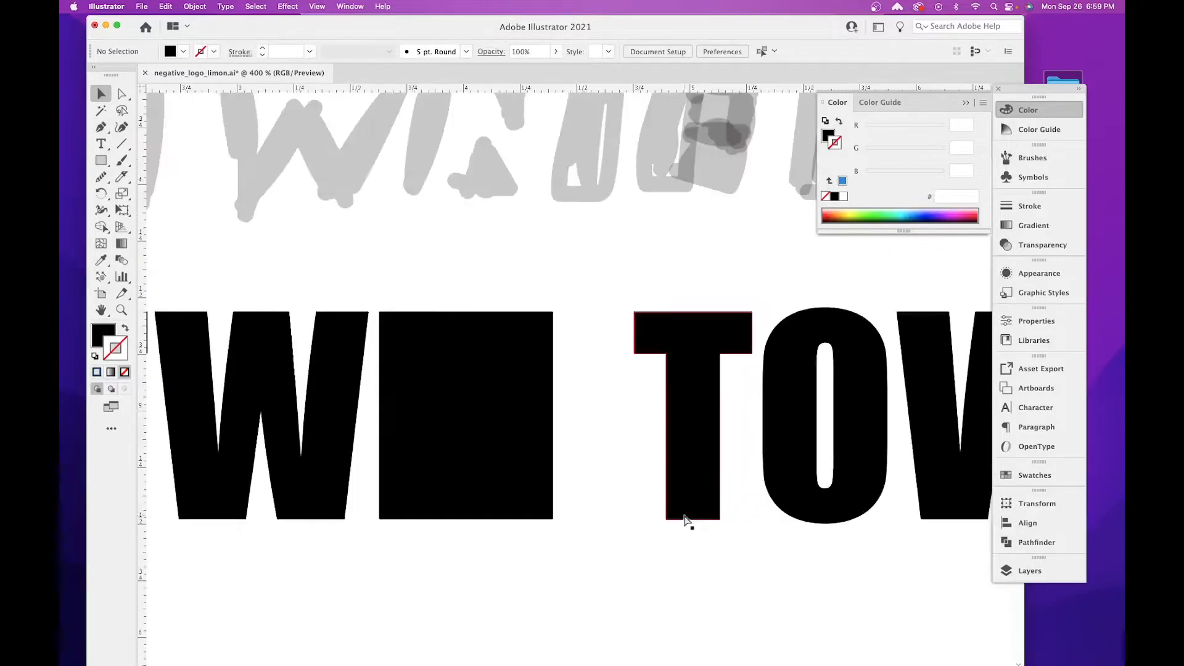
{"action": "key", "text": "super+y"}
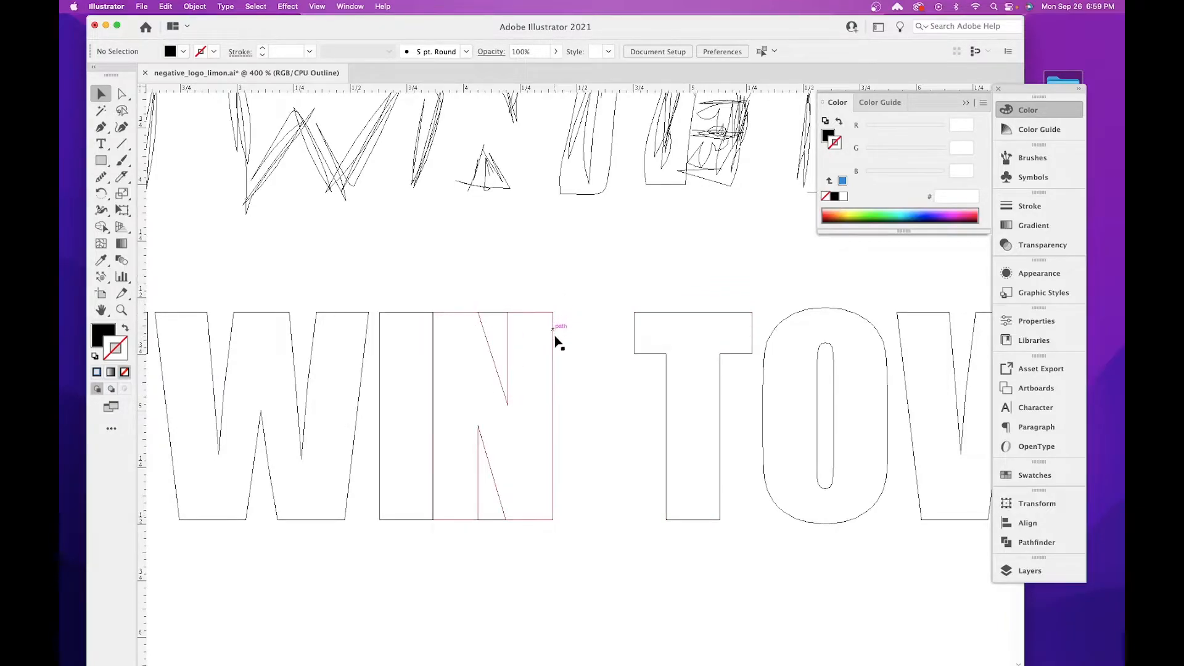
{"action": "scroll", "coordinate": [503, 413], "scroll_direction": "right", "scroll_amount": 3}
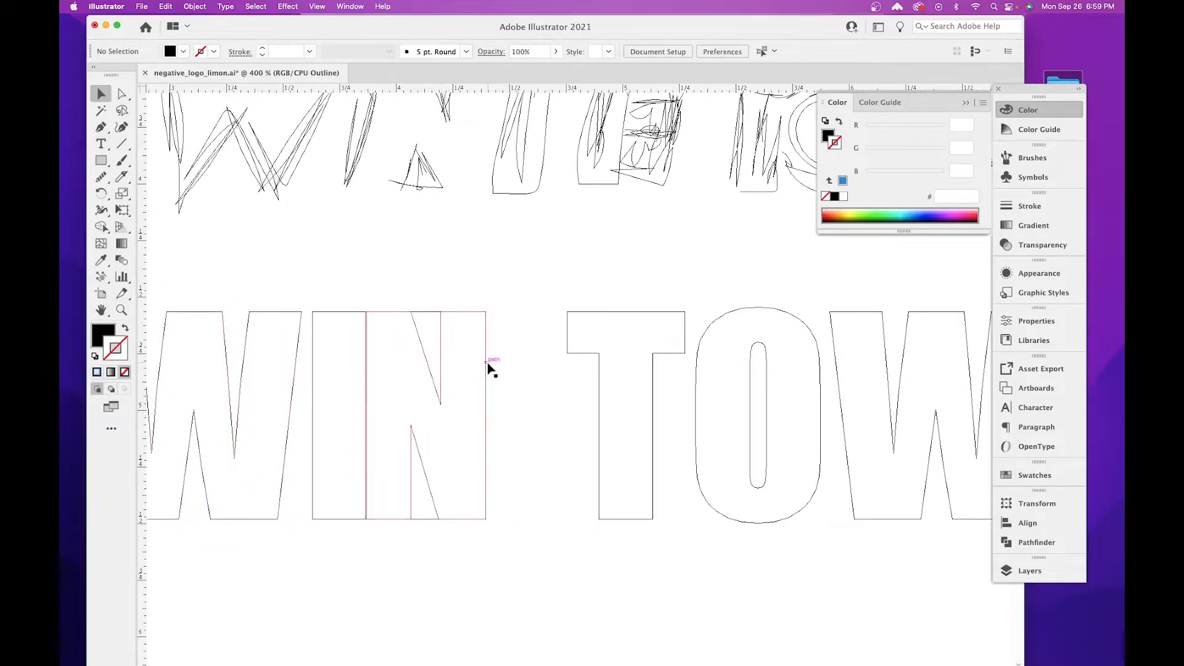
{"action": "left_click", "coordinate": [103, 162]}
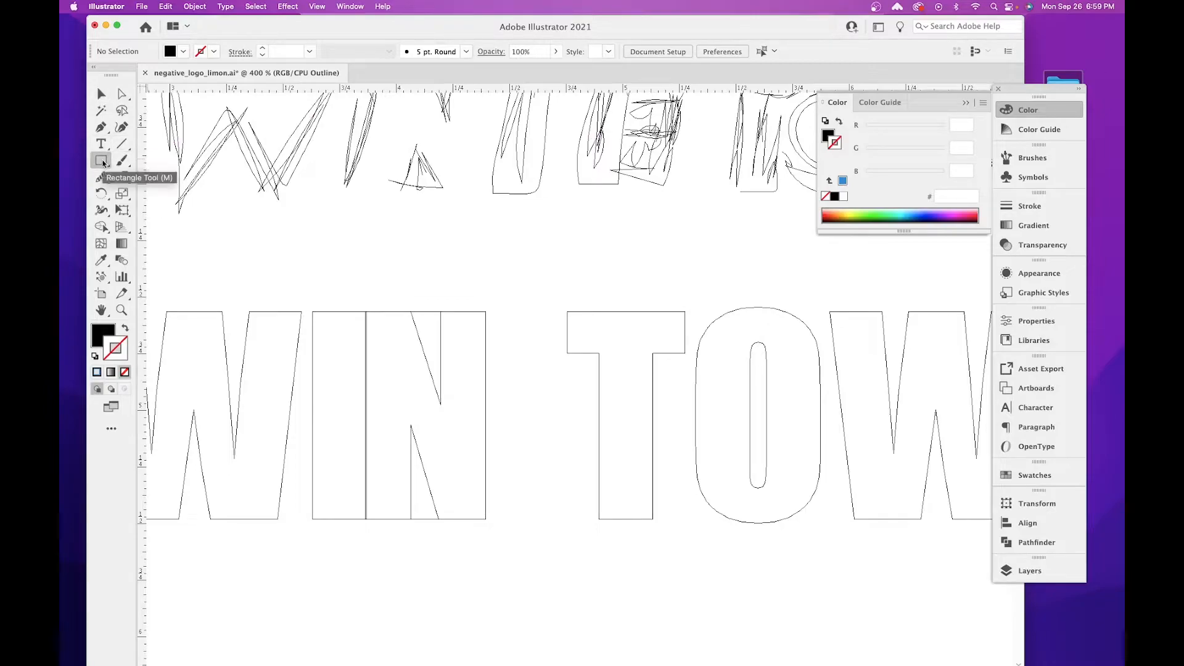
{"action": "left_click", "coordinate": [111, 334]}
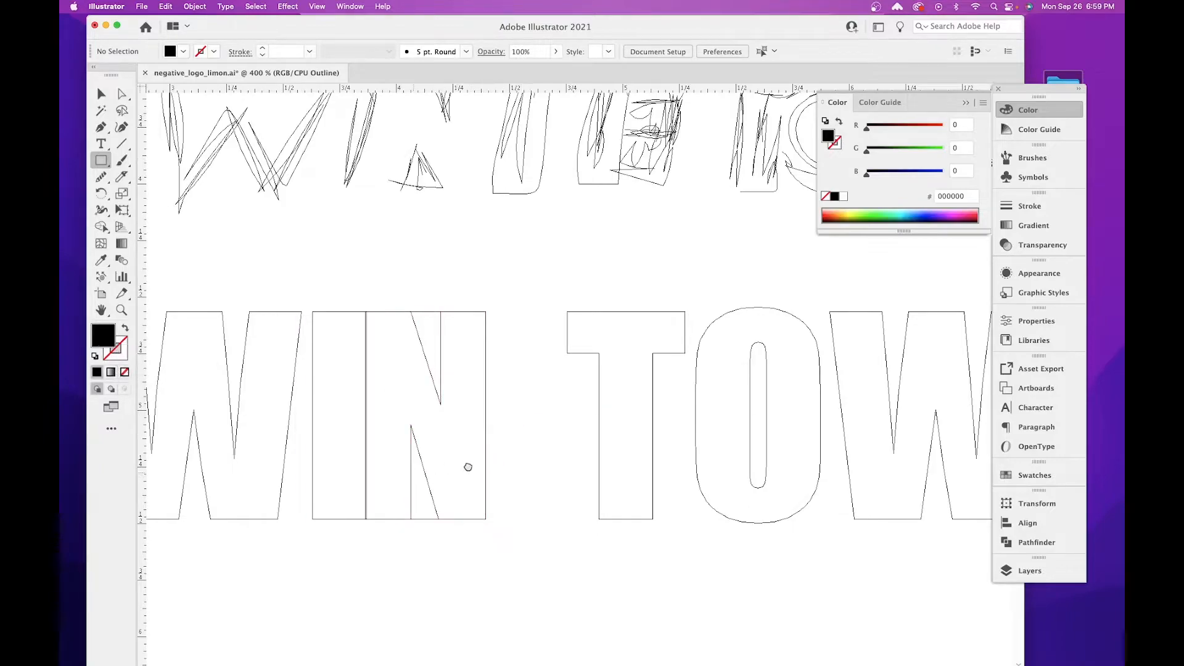
{"action": "scroll", "coordinate": [450, 468], "scroll_direction": "left", "scroll_amount": 5}
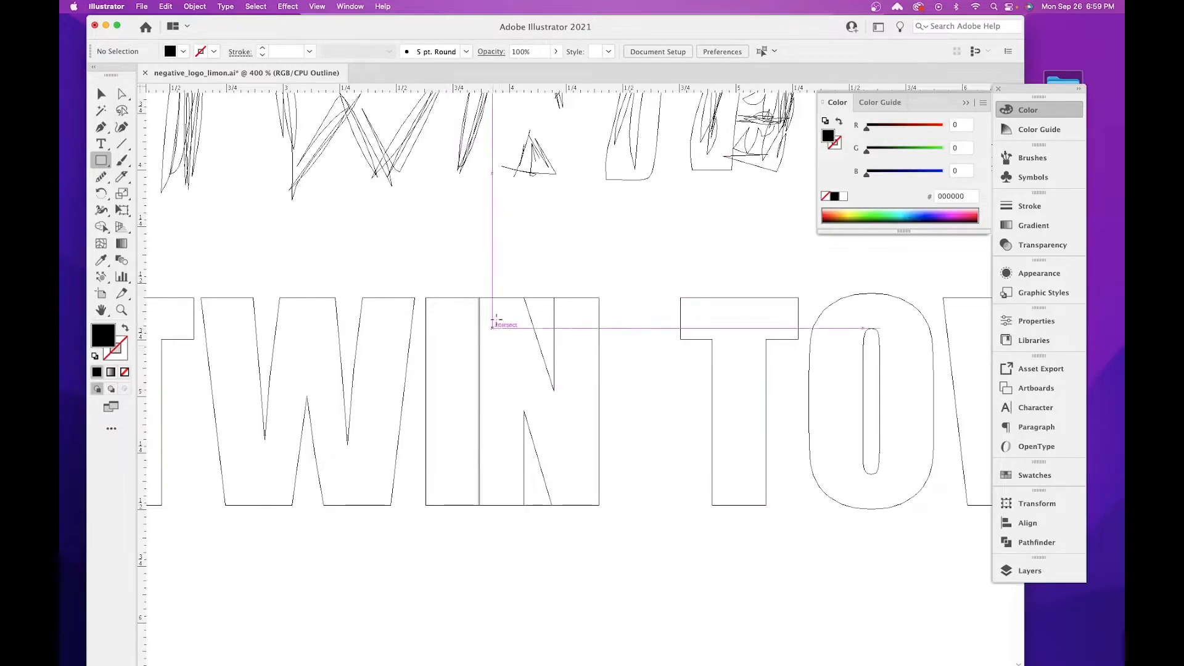
{"action": "scroll", "coordinate": [464, 317], "scroll_direction": "left", "scroll_amount": 6}
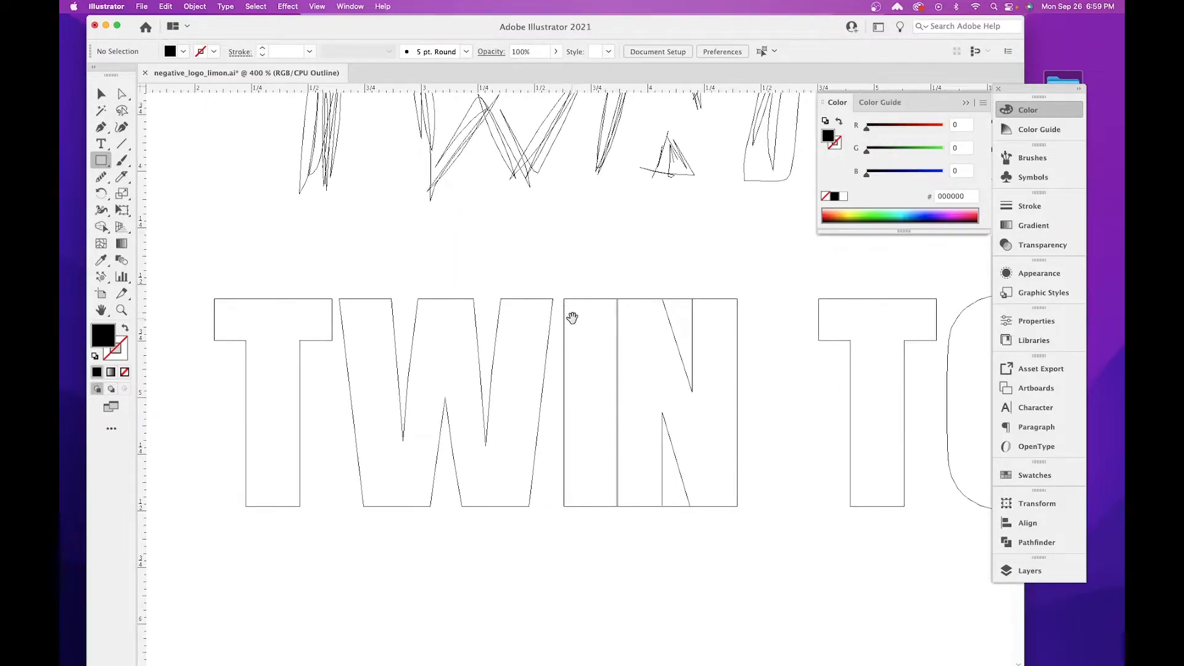
{"action": "left_click_drag", "start_coordinate": [572, 317], "coordinate": [479, 323]}
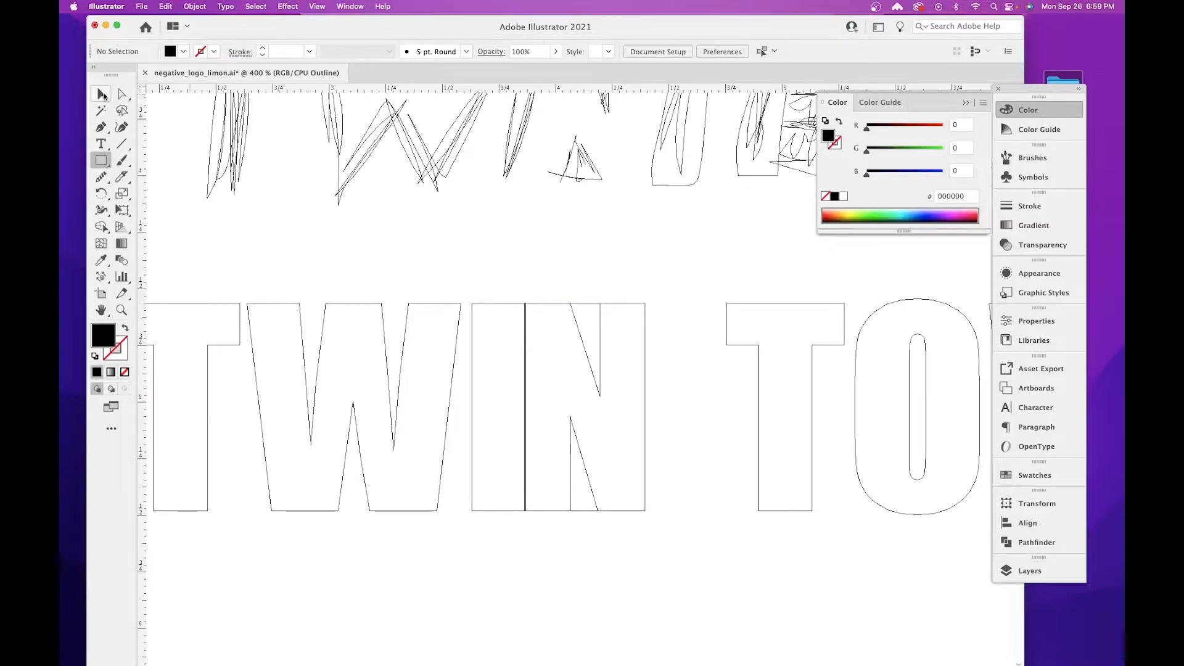
Duplicate the I of TWIN horizontally and place the copy directly against the far edge of the N.
{"action": "left_click", "coordinate": [102, 93]}
{"action": "left_click", "coordinate": [497, 305]}
{"action": "left_click_drag", "start_coordinate": [507, 320], "coordinate": [538, 328]}
Stretch the copied I upward into a tower rising clearly above the lettering, keeping its base on the baseline, and return to preview view.
{"action": "scroll", "coordinate": [579, 462], "scroll_direction": "up", "scroll_amount": 5}
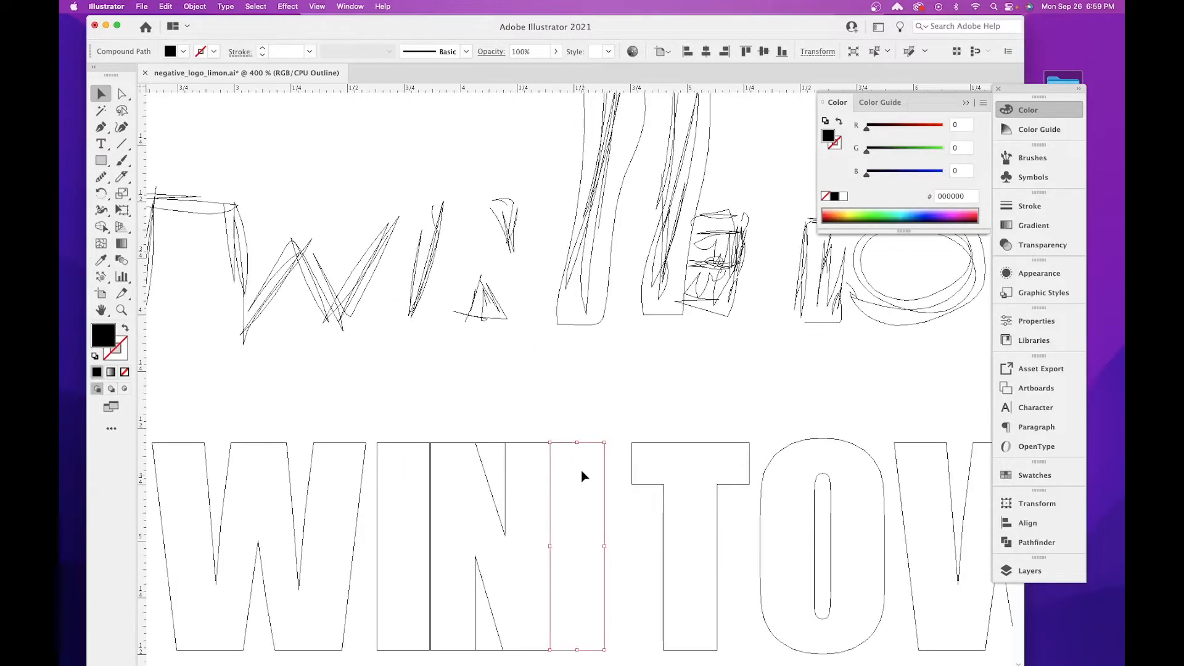
{"action": "left_click_drag", "start_coordinate": [578, 443], "coordinate": [577, 358]}
{"action": "key", "text": "a"}
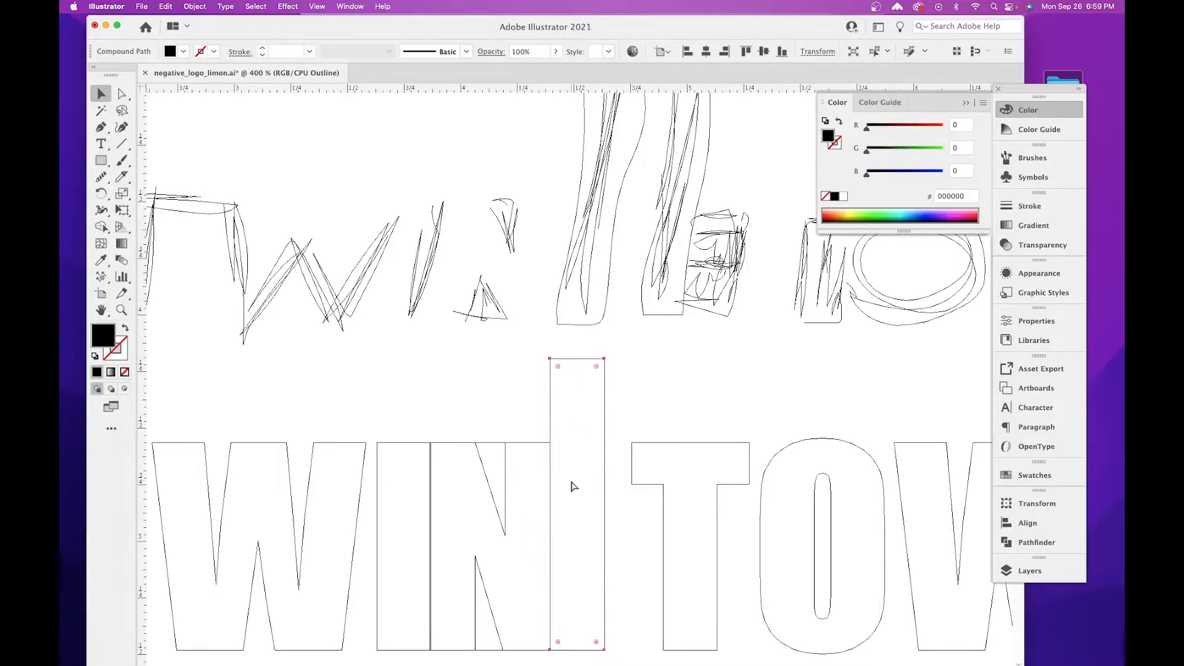
{"action": "key", "text": "ctrl+y"}
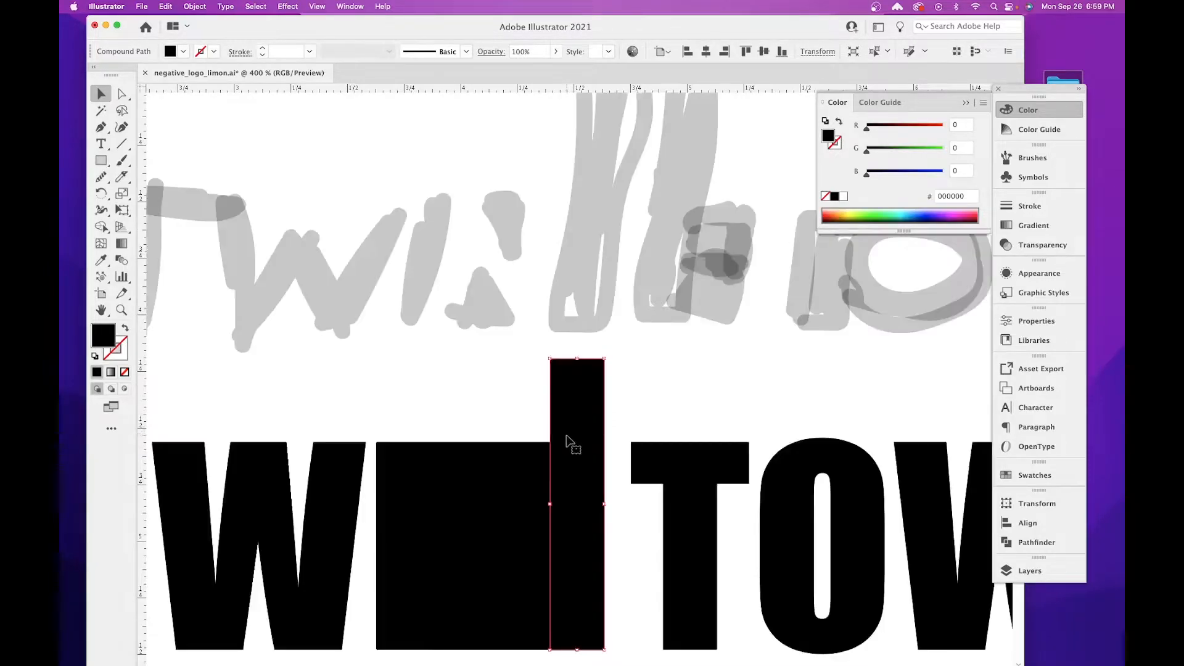
Delete the N, keeping the two black notch triangles between the I and the tower bar.
{"action": "scroll", "coordinate": [555, 468], "scroll_direction": "down", "scroll_amount": 5}
{"action": "scroll", "coordinate": [555, 469], "scroll_direction": "right", "scroll_amount": 3}
{"action": "key", "text": "v"}
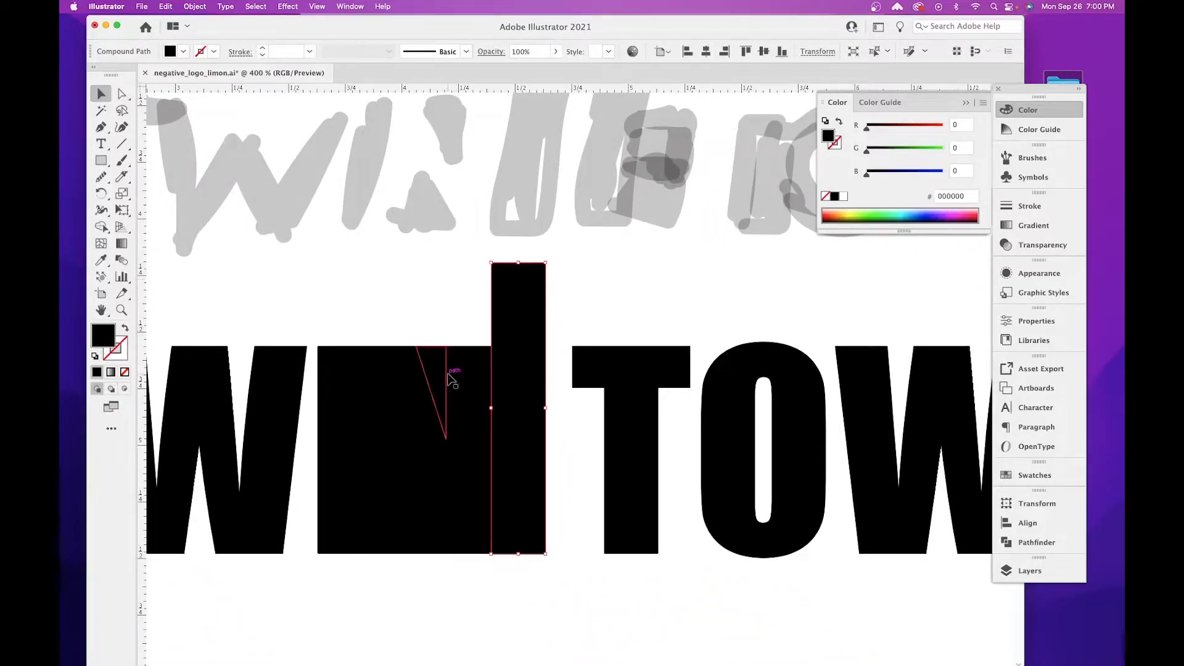
{"action": "left_click_drag", "start_coordinate": [413, 442], "coordinate": [398, 316]}
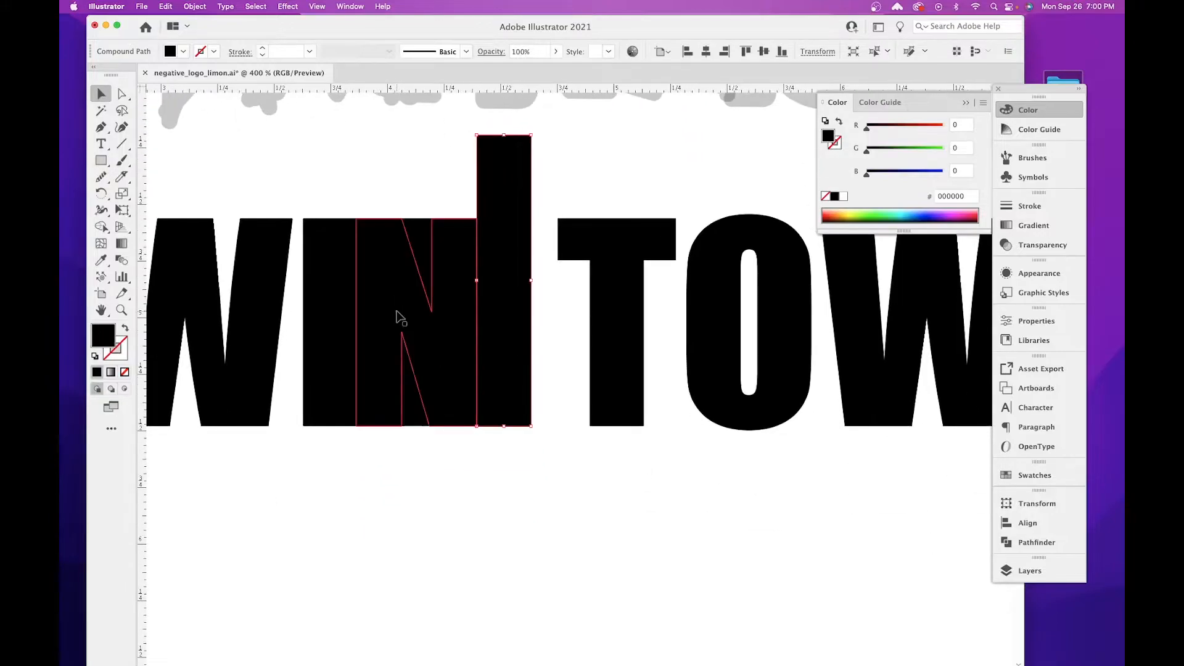
{"action": "left_click", "coordinate": [393, 285]}
{"action": "key", "text": "Delete"}
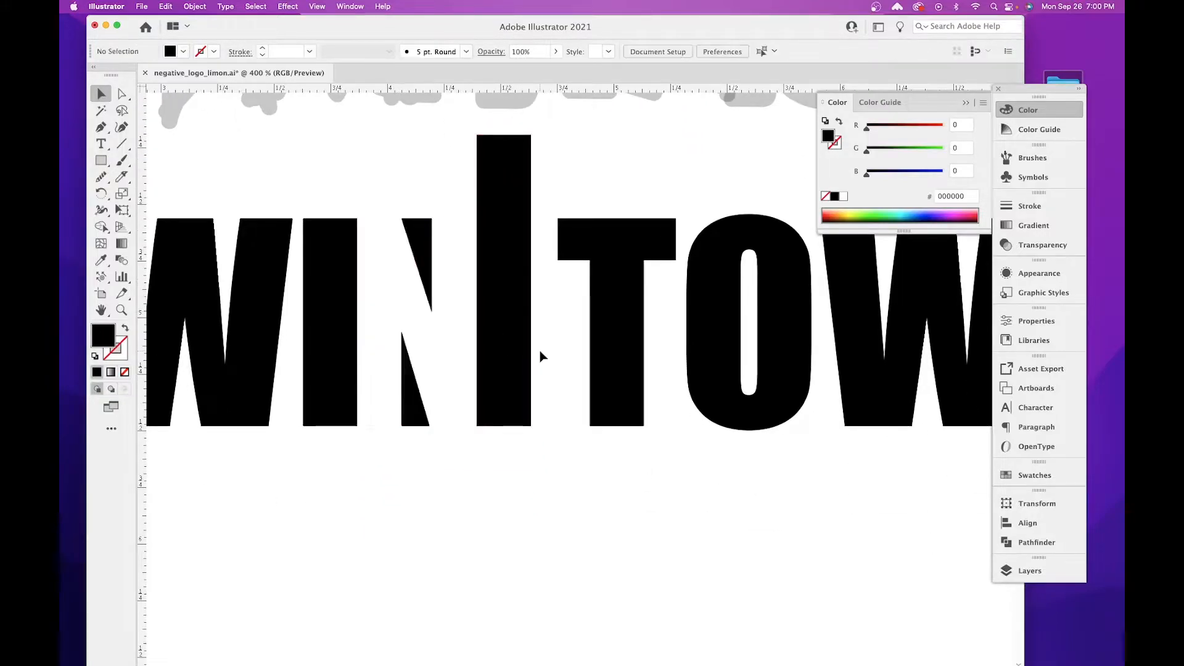
Move all letters of TOWERS horizontally away from the tower bar to open a gap for a second tower.
{"action": "left_click_drag", "start_coordinate": [538, 350], "coordinate": [764, 442]}
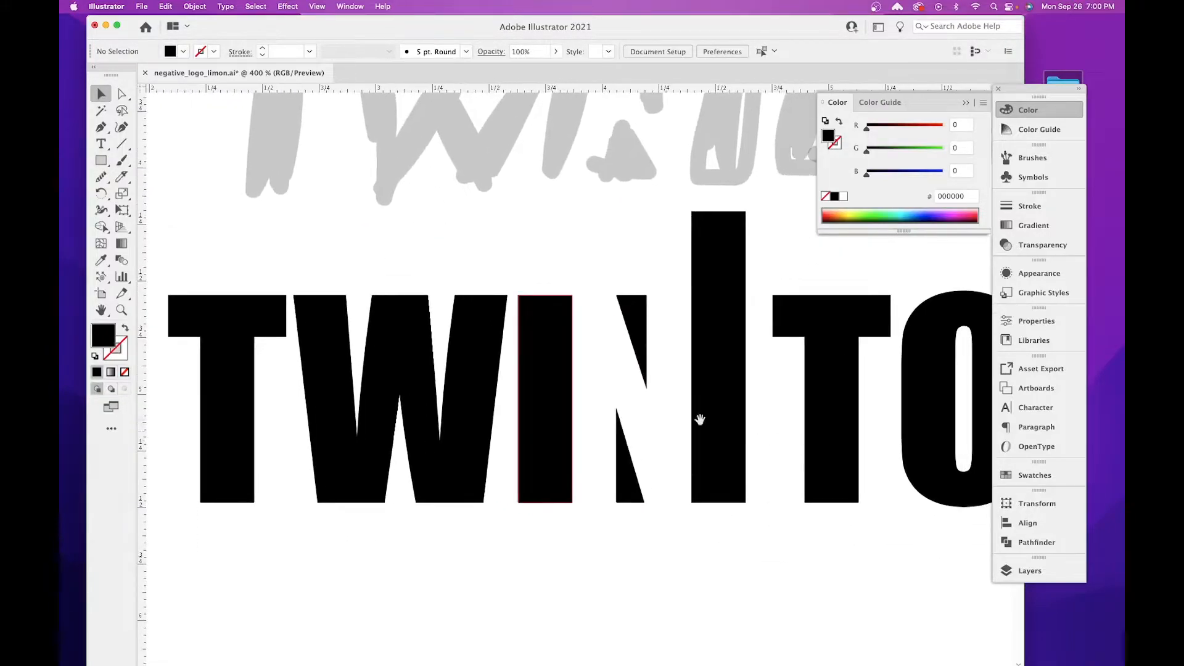
{"action": "left_click_drag", "start_coordinate": [732, 391], "coordinate": [616, 432]}
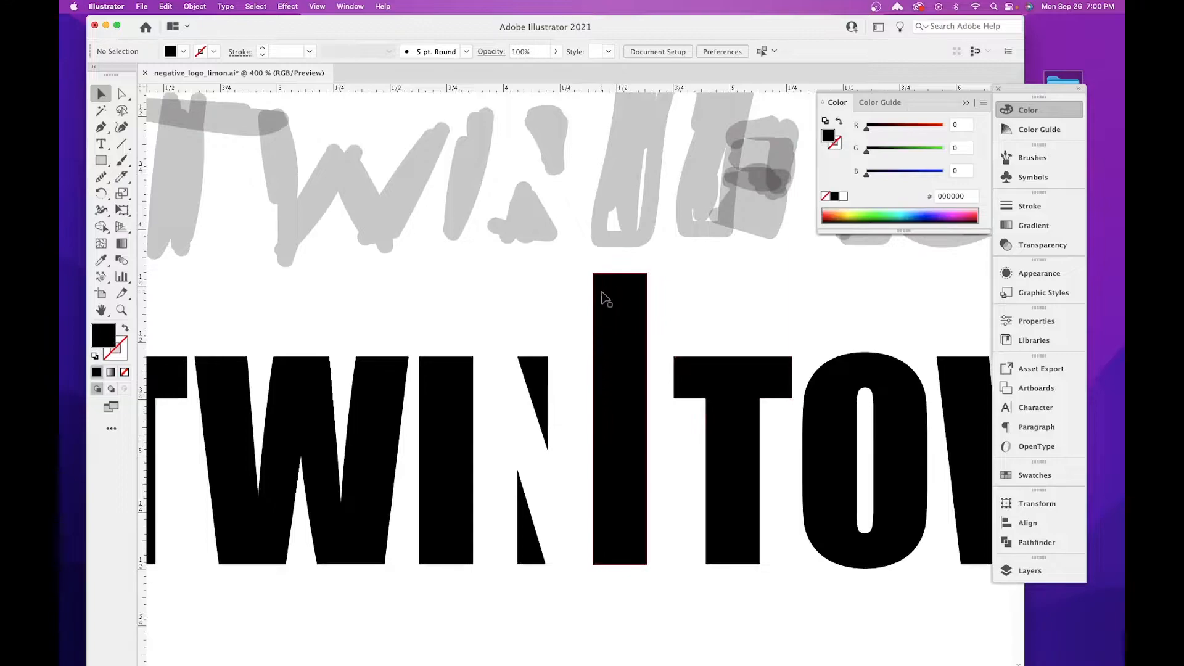
{"action": "key", "text": "super+minus"}
{"action": "key", "text": "super+minus"}
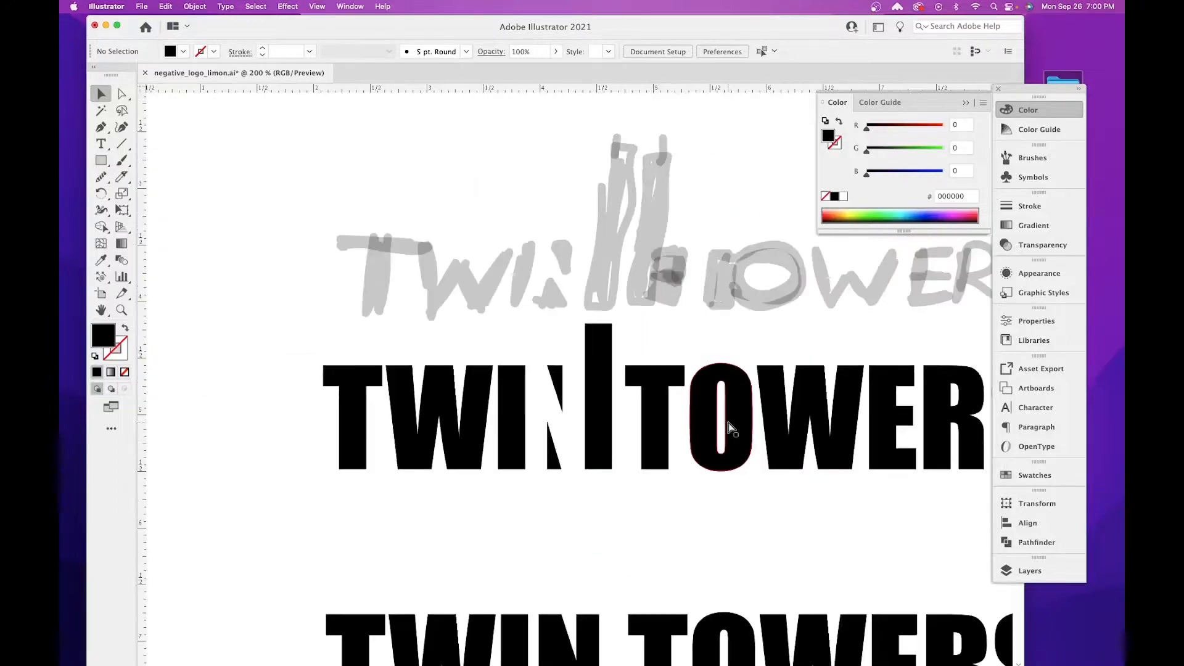
{"action": "left_click_drag", "start_coordinate": [636, 502], "coordinate": [631, 505]}
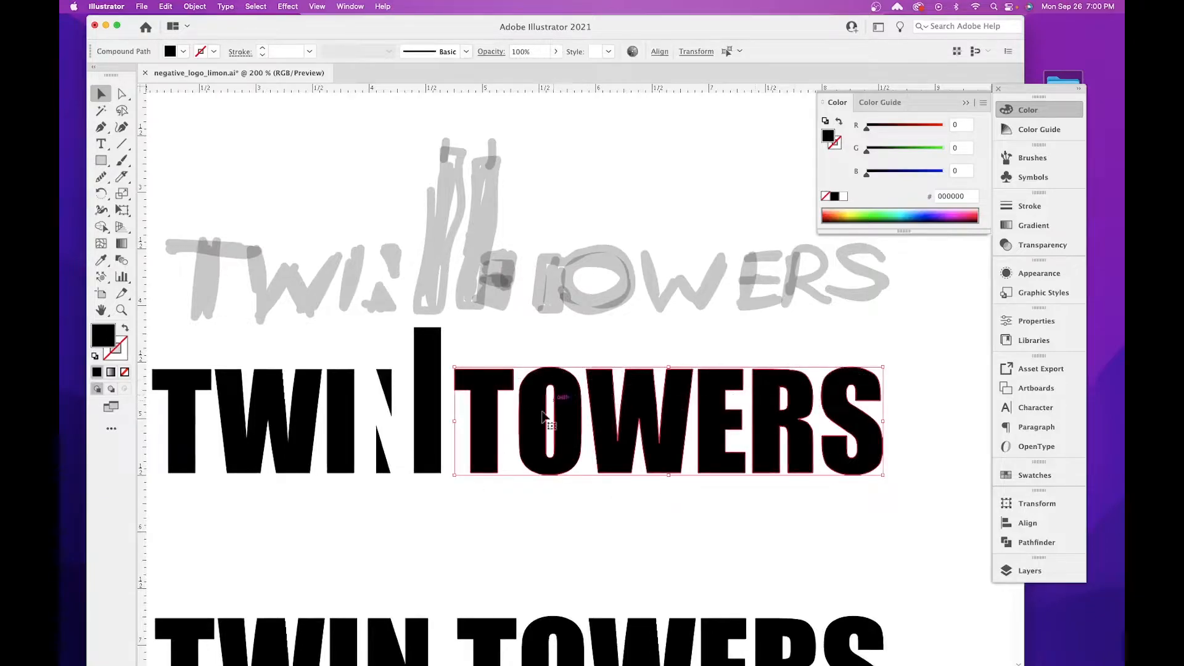
{"action": "left_click", "coordinate": [880, 389]}
{"action": "left_click_drag", "start_coordinate": [532, 423], "coordinate": [532, 424]}
{"action": "left_click_drag", "start_coordinate": [483, 511], "coordinate": [910, 395]}
{"action": "left_click_drag", "start_coordinate": [497, 389], "coordinate": [557, 389]}
{"action": "left_click", "coordinate": [476, 373]}
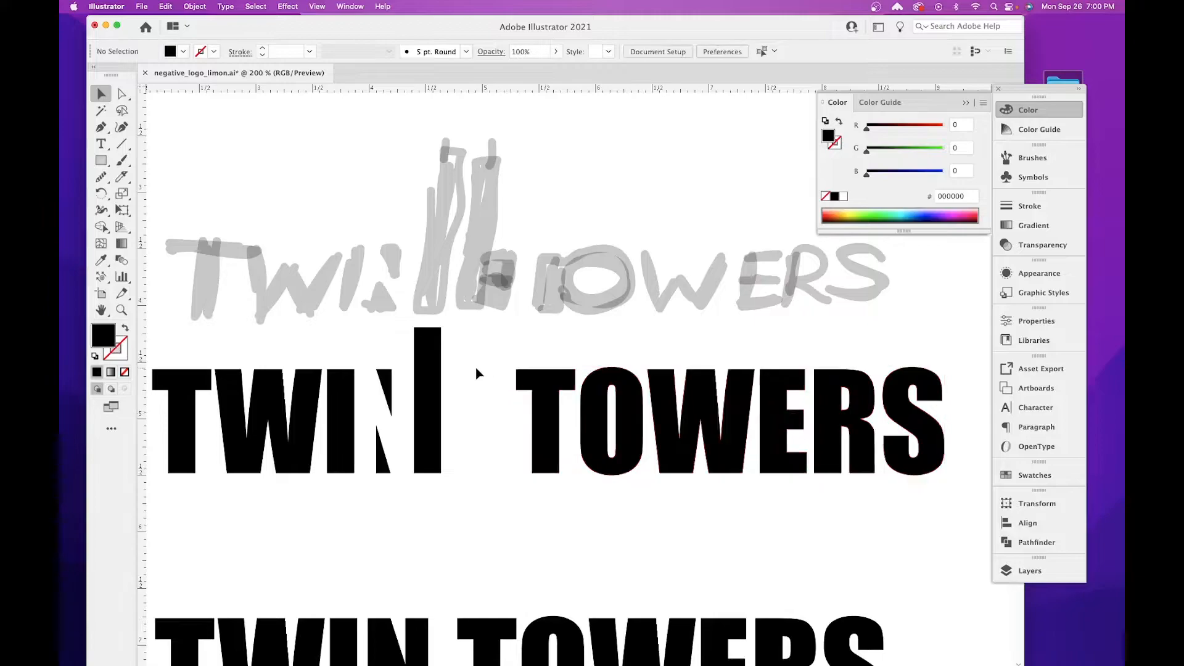
Duplicate the tower bar into the gap beside it with a narrow space between them, and make the copy slightly shorter at its top.
{"action": "key", "text": "super+equal"}
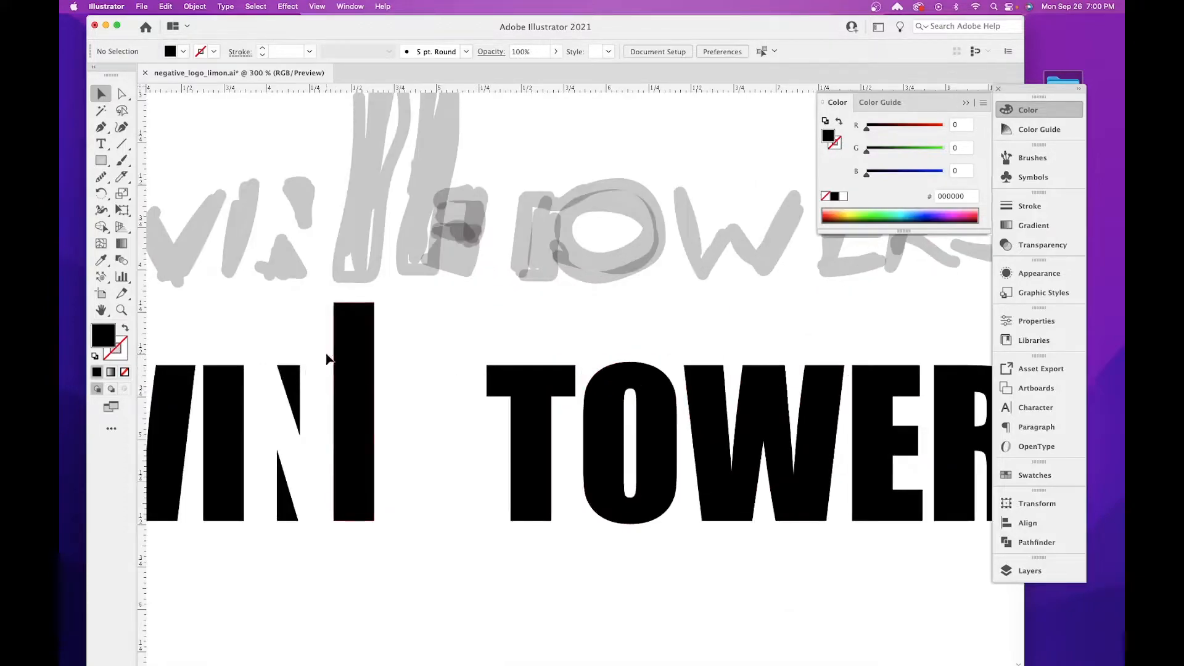
{"action": "left_click", "coordinate": [349, 356]}
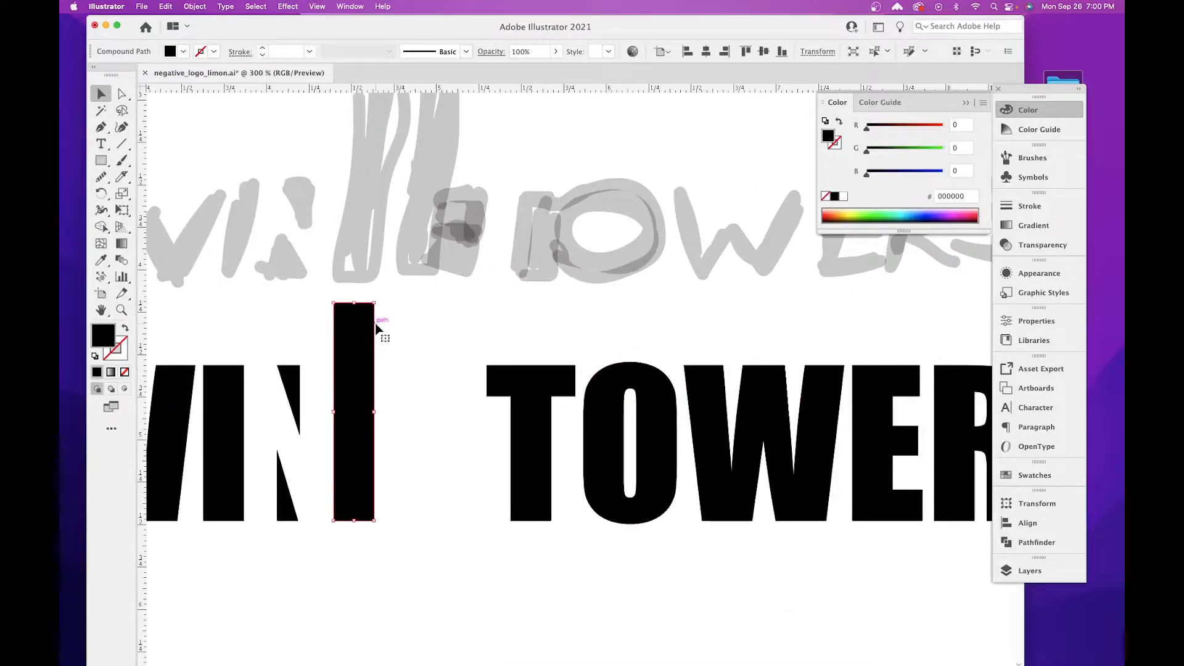
{"action": "left_click_drag", "start_coordinate": [360, 355], "coordinate": [406, 351]}
{"action": "left_click_drag", "start_coordinate": [402, 302], "coordinate": [401, 312]}
{"action": "left_click", "coordinate": [471, 328]}
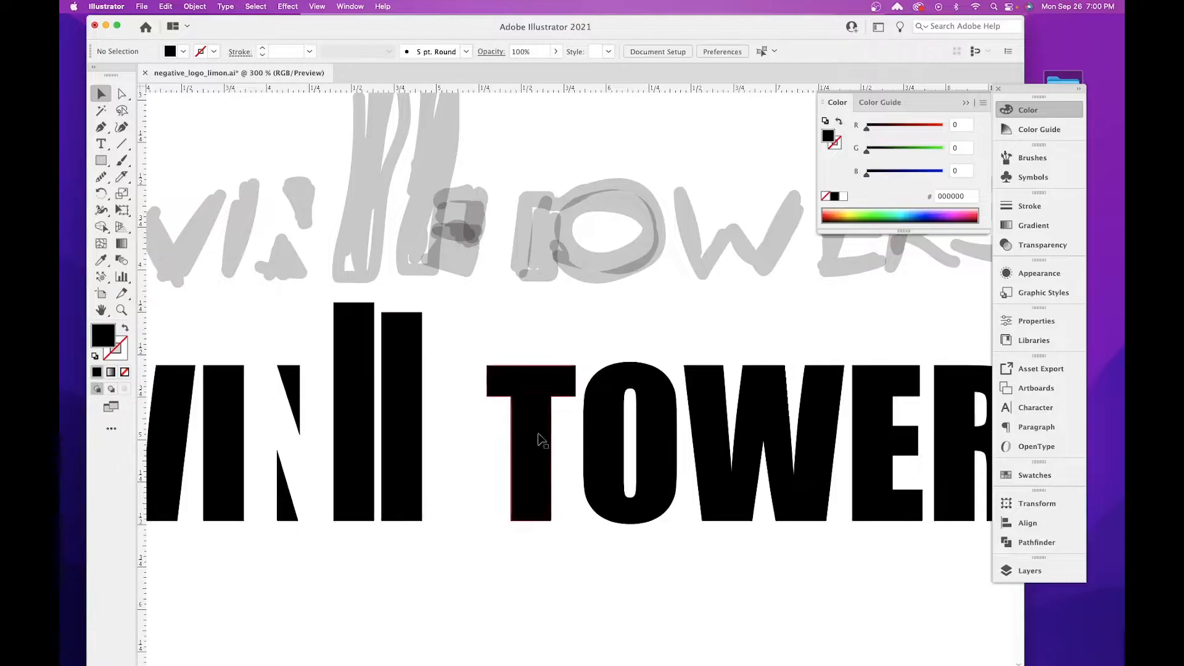
{"action": "key", "text": "space"}
{"action": "left_click_drag", "start_coordinate": [583, 538], "coordinate": [490, 532]}
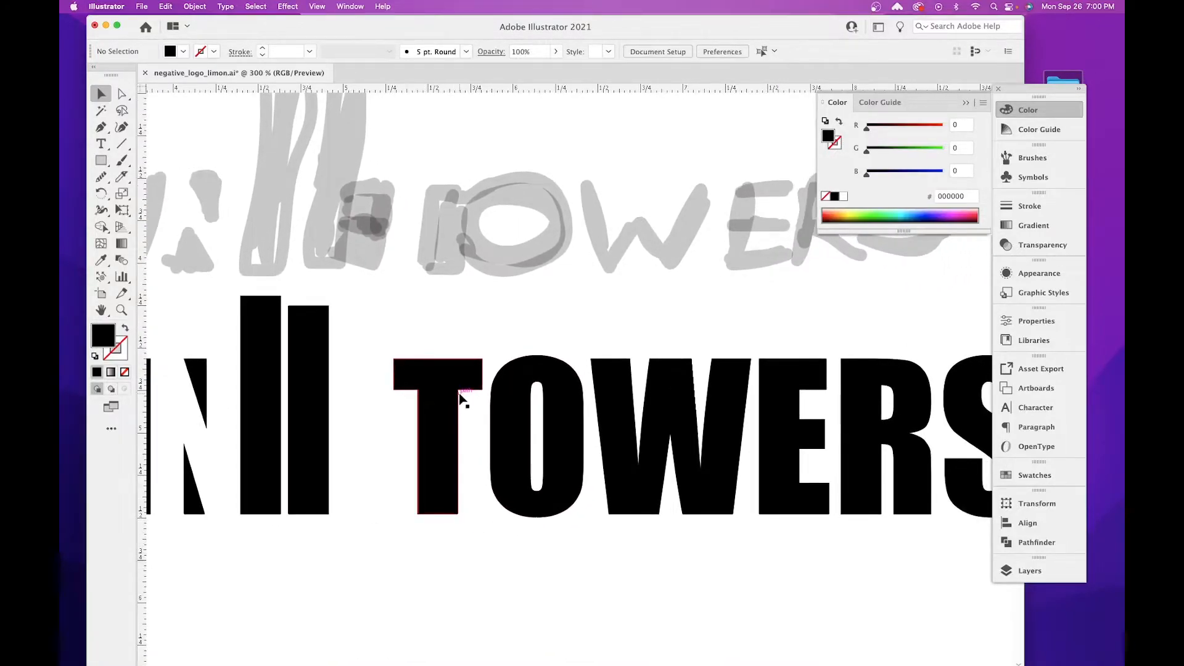
Move all letters of TOWERS horizontally until the T's crossbar touches the second tower bar.
{"action": "key", "text": "space"}
{"action": "left_click_drag", "start_coordinate": [745, 563], "coordinate": [689, 561]}
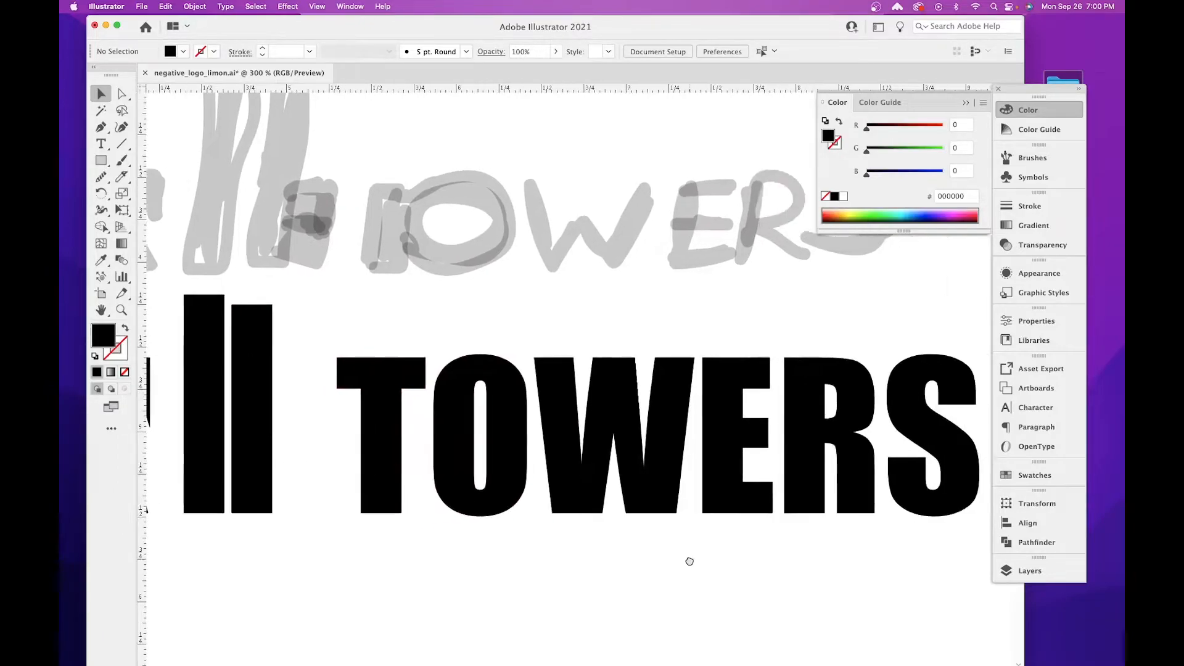
{"action": "left_click_drag", "start_coordinate": [392, 389], "coordinate": [330, 393]}
{"action": "left_click", "coordinate": [383, 561]}
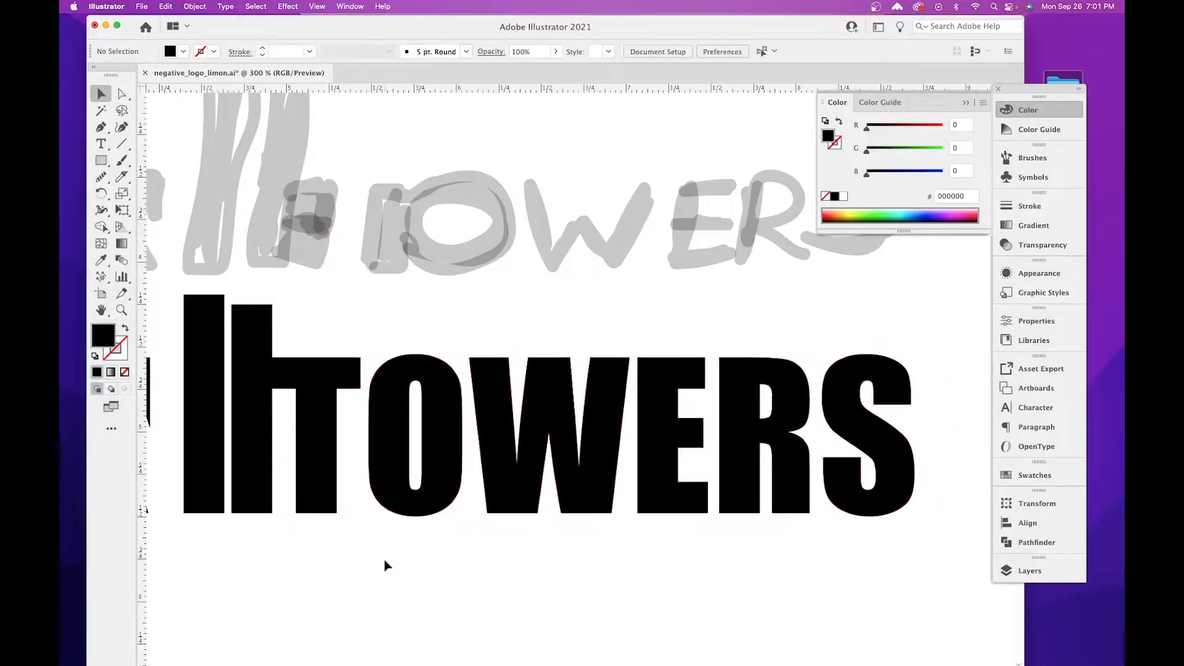
{"action": "left_click_drag", "start_coordinate": [332, 542], "coordinate": [540, 572]}
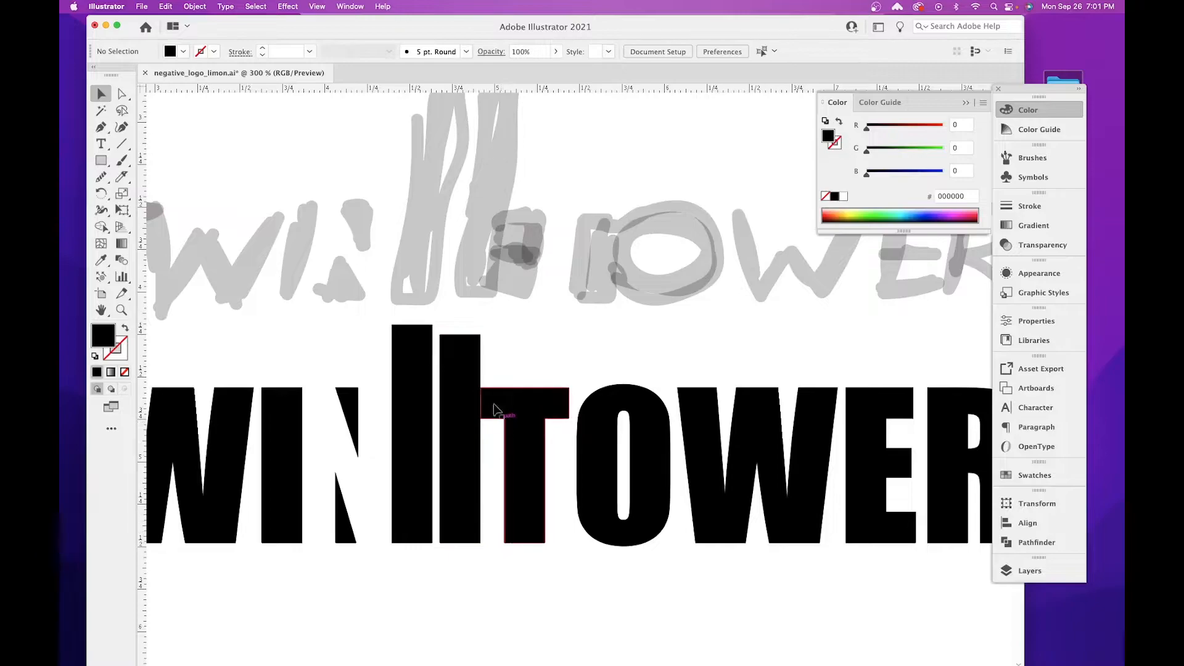
Draw a black filler rectangle under the T's arm beside the towers, overlapping the second tower and ending at the T's stem.
{"action": "left_click", "coordinate": [101, 162]}
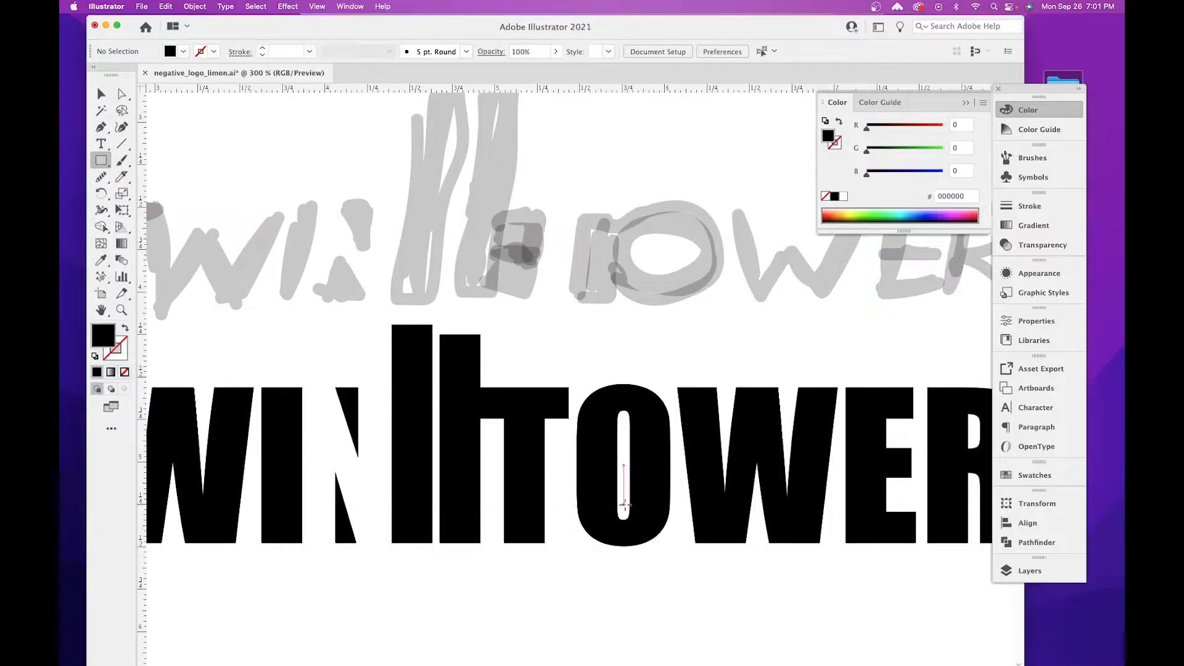
{"action": "scroll", "coordinate": [624, 511], "scroll_direction": "up", "scroll_amount": 5}
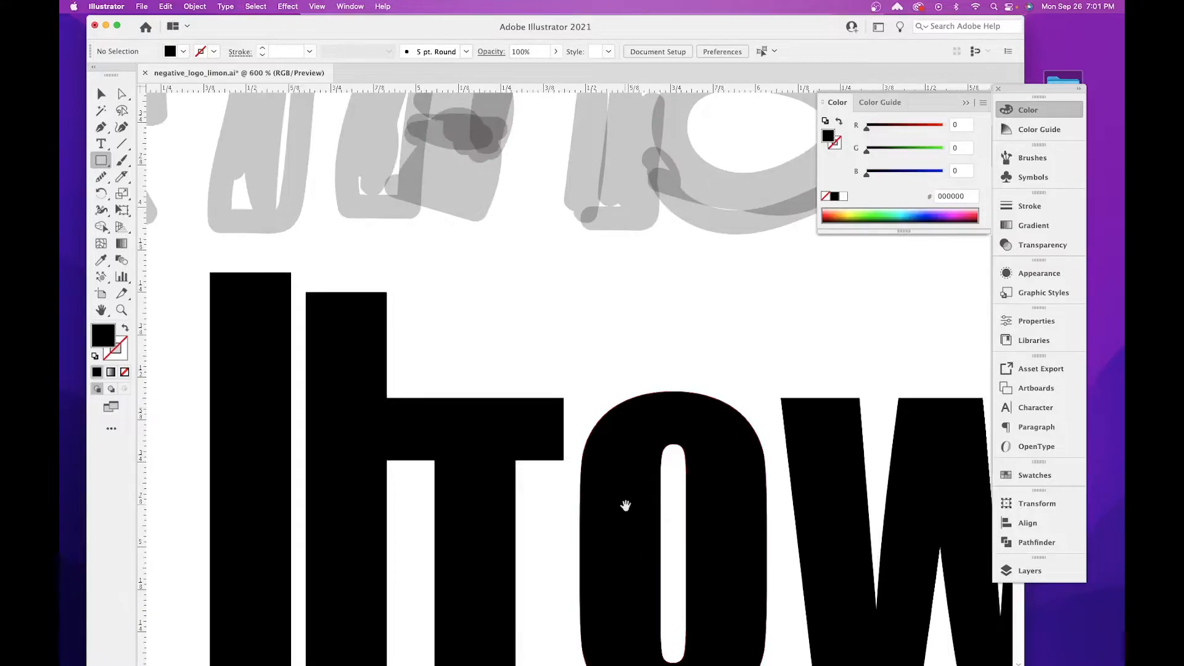
{"action": "scroll", "coordinate": [636, 339], "scroll_direction": "up", "scroll_amount": 2}
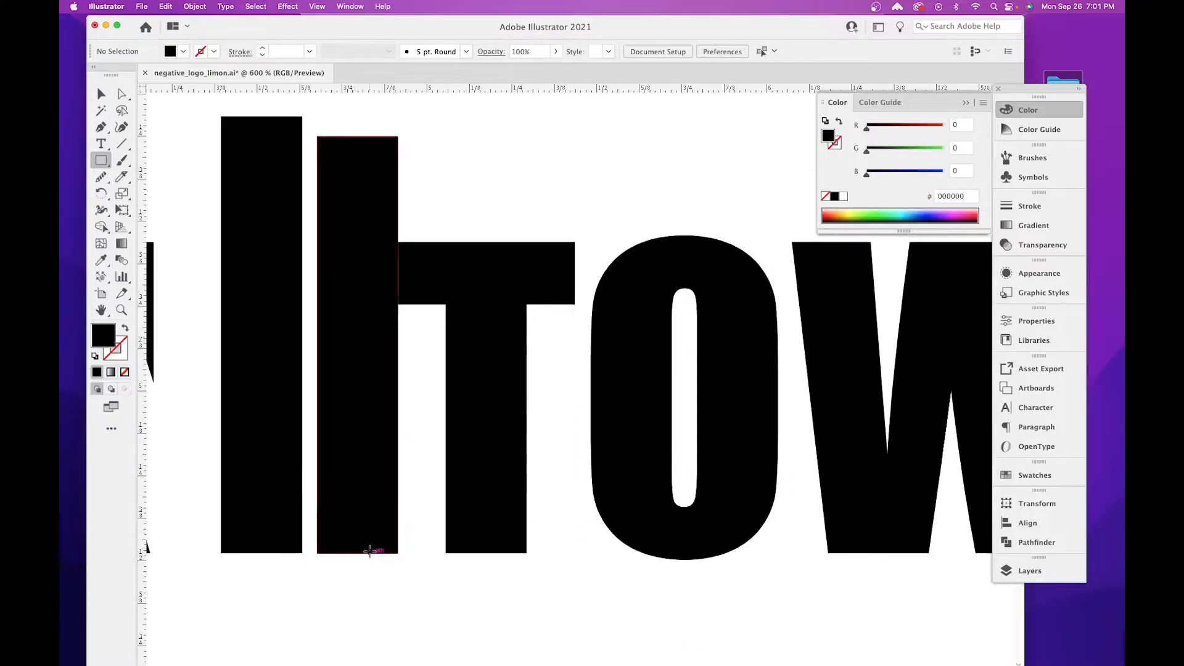
{"action": "mouse_move", "coordinate": [371, 553]}
{"action": "left_mouse_down"}
{"action": "mouse_move", "coordinate": [417, 538]}
{"action": "mouse_move", "coordinate": [439, 467]}
{"action": "mouse_move", "coordinate": [445, 304]}
{"action": "left_mouse_up"}
{"action": "left_click", "coordinate": [97, 92]}
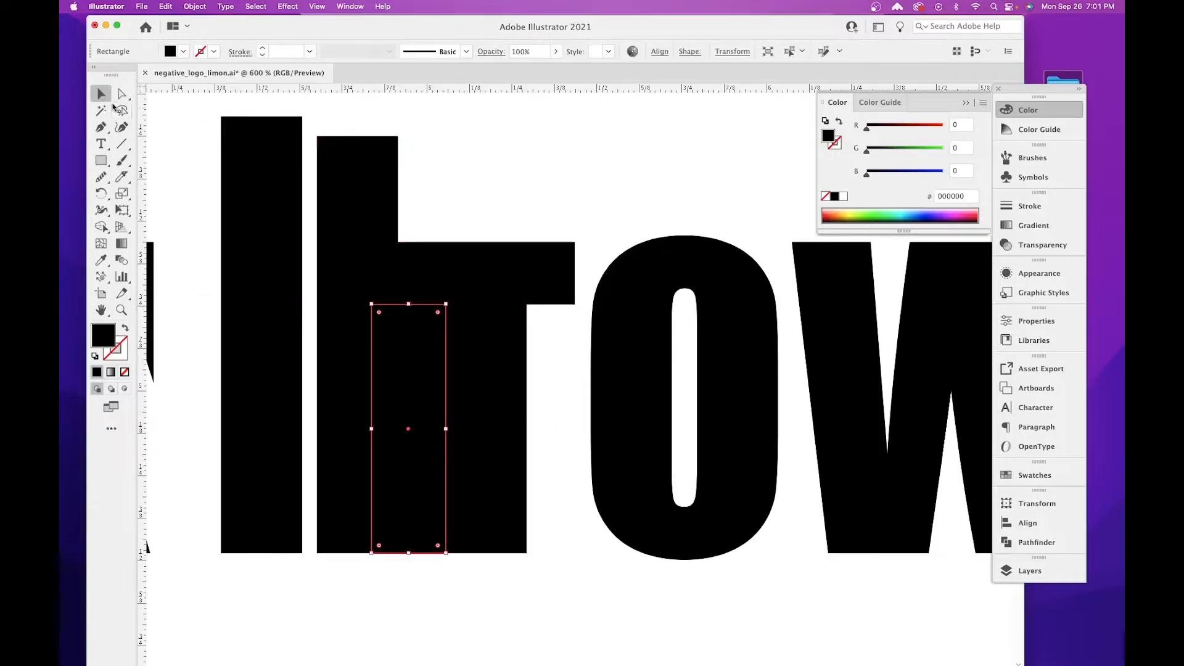
Duplicate the filler rectangle against the other side of the T's stem, and show the artwork as outlines.
{"action": "scroll", "coordinate": [621, 422], "scroll_direction": "right", "scroll_amount": 5}
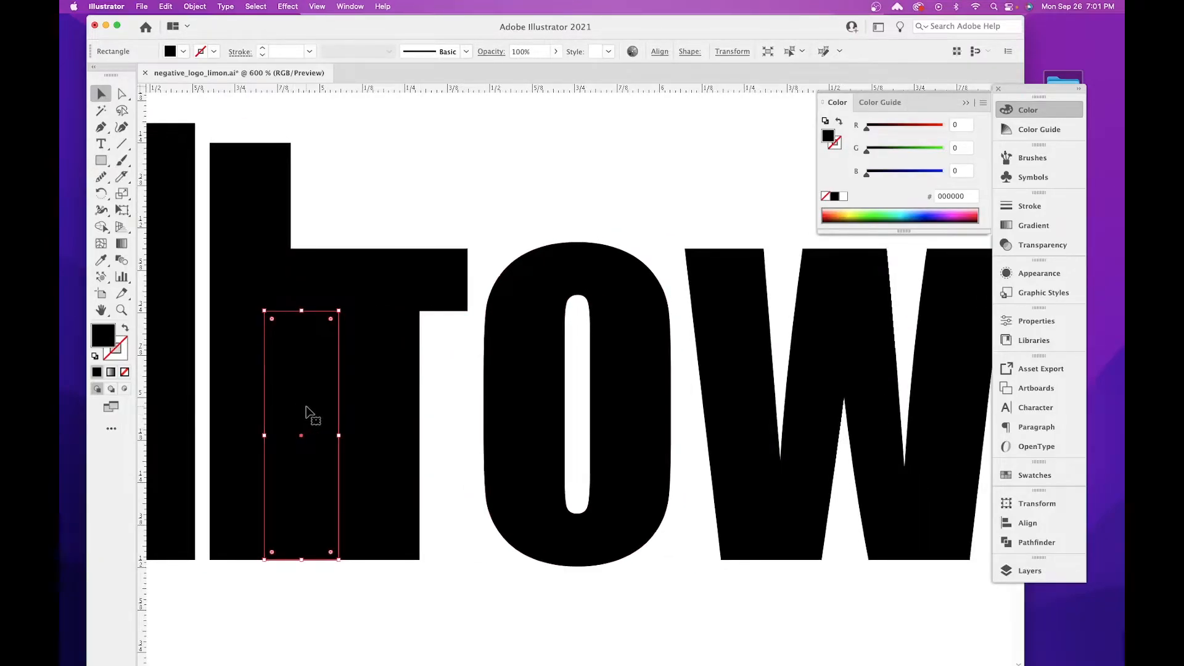
{"action": "left_click_drag", "start_coordinate": [457, 338], "coordinate": [472, 625]}
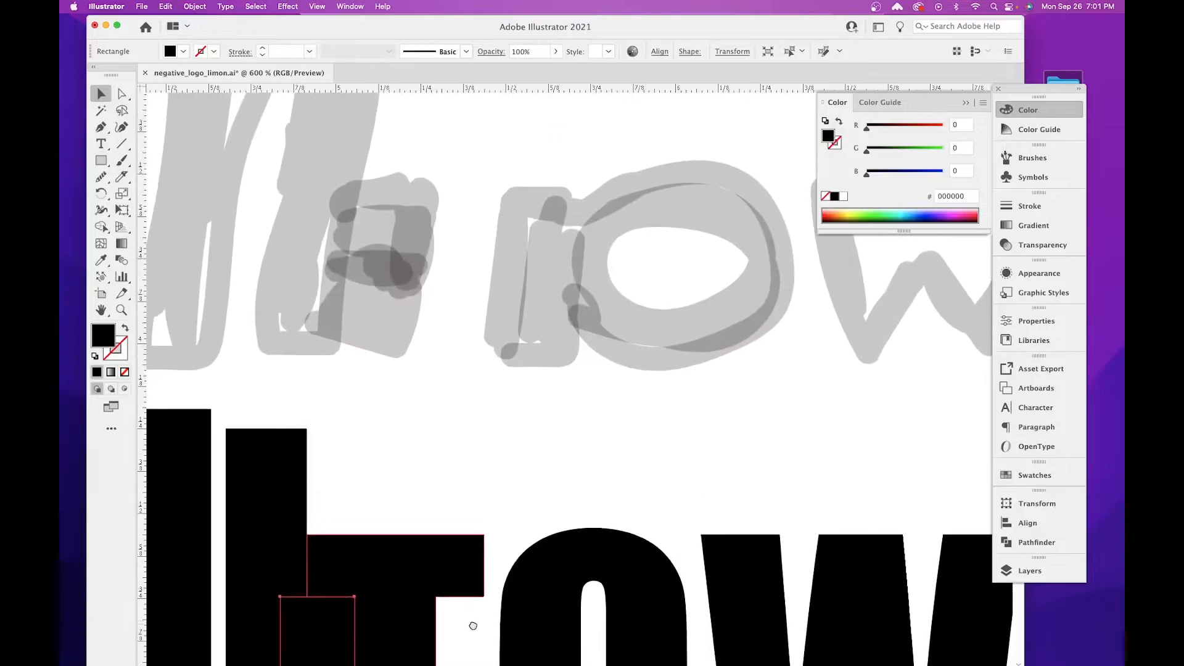
{"action": "left_click_drag", "start_coordinate": [534, 405], "coordinate": [584, 593]}
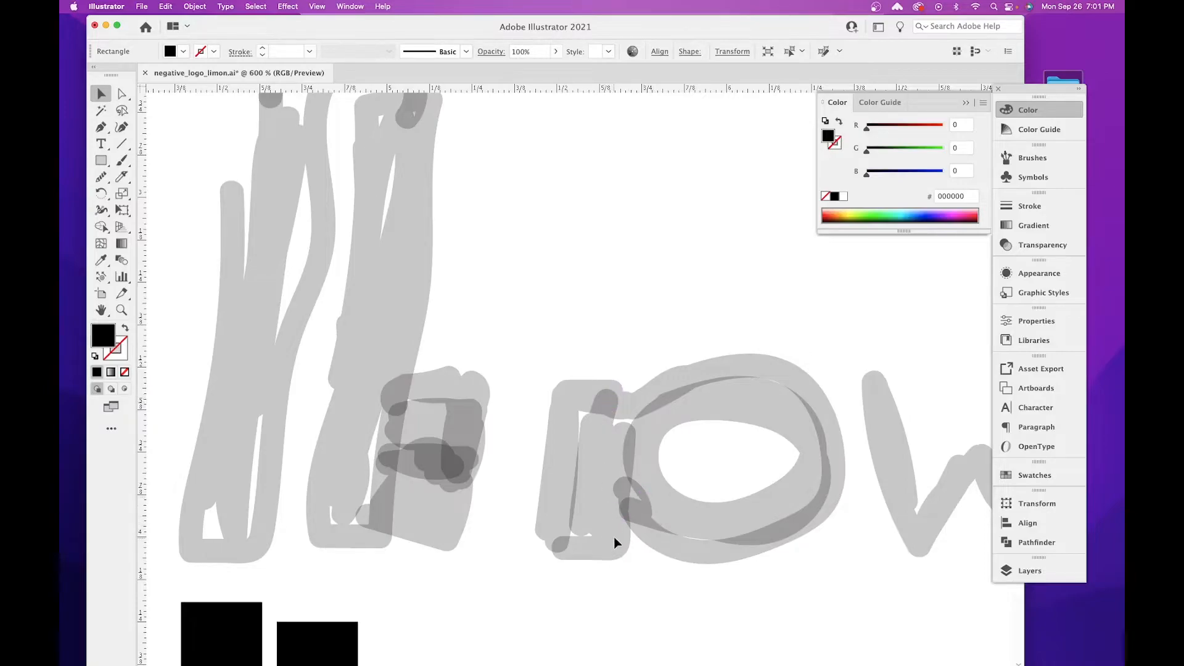
{"action": "left_click_drag", "start_coordinate": [660, 641], "coordinate": [571, 291]}
{"action": "left_click_drag", "start_coordinate": [465, 490], "coordinate": [502, 343]}
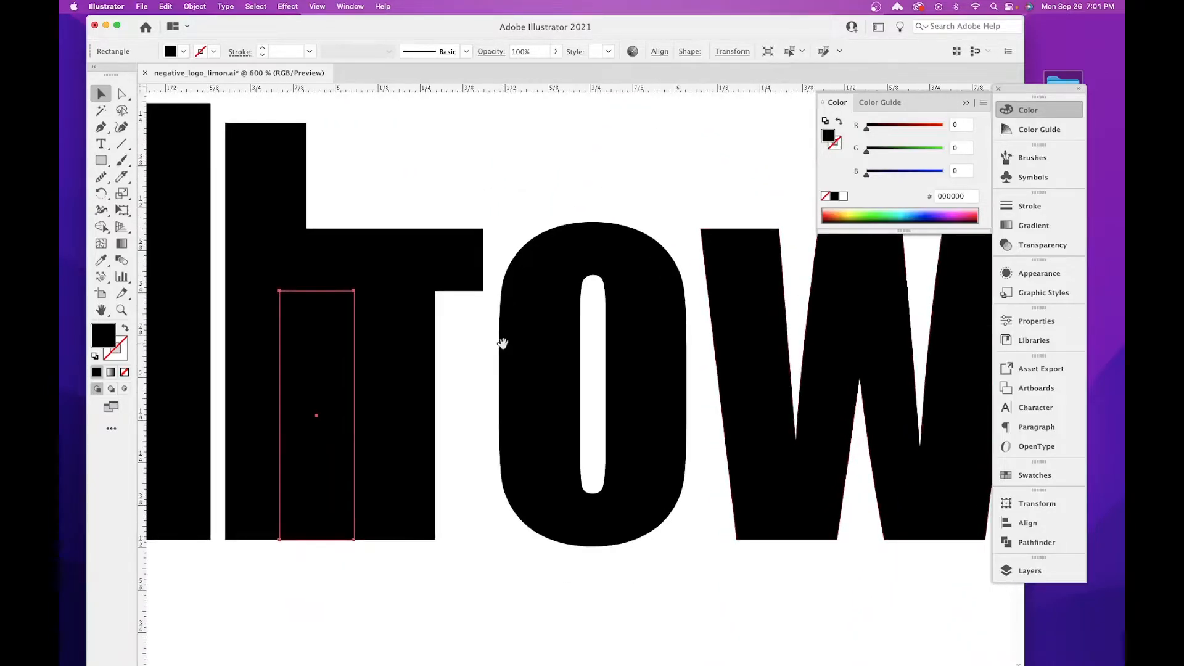
{"action": "left_click_drag", "start_coordinate": [315, 370], "coordinate": [472, 378]}
{"action": "key", "text": "ctrl+y"}
Widen the copied rectangle away from the T's stem until its edge lies inside the O's near stroke.
{"action": "left_click", "coordinate": [491, 586]}
{"action": "mouse_move", "coordinate": [285, 293]}
{"action": "left_mouse_down"}
{"action": "mouse_move", "coordinate": [220, 375]}
{"action": "mouse_move", "coordinate": [304, 299]}
{"action": "left_mouse_up"}
{"action": "left_click_drag", "start_coordinate": [468, 296], "coordinate": [532, 374]}
{"action": "key", "text": "super+z"}
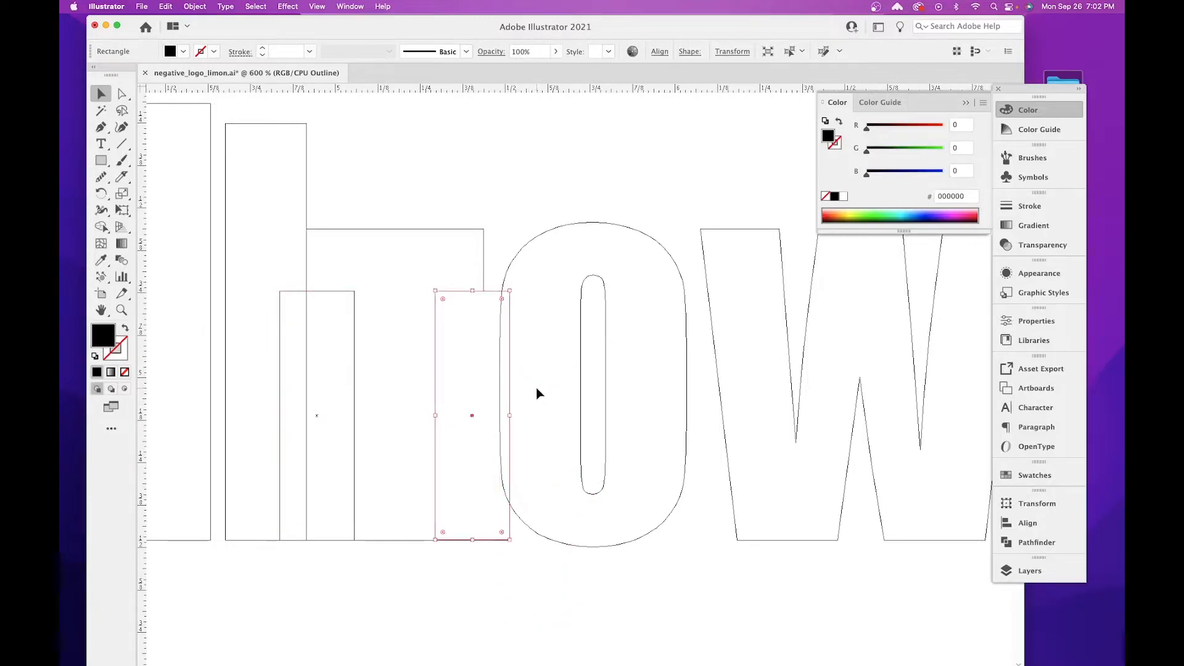
{"action": "left_click_drag", "start_coordinate": [512, 418], "coordinate": [563, 419]}
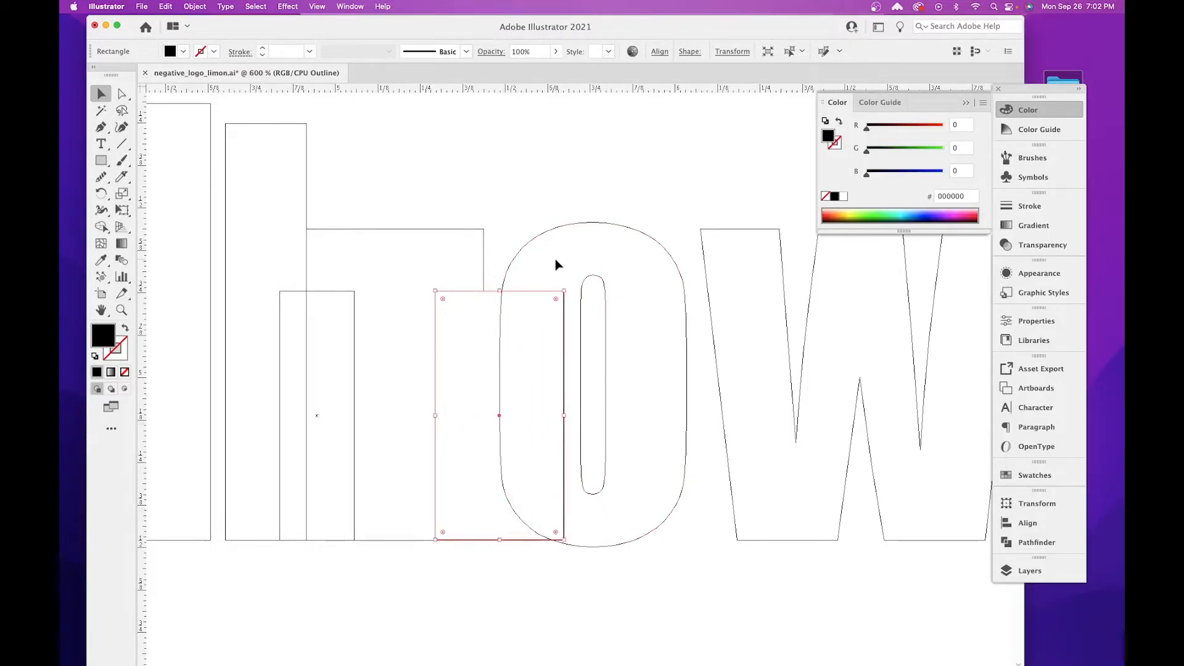
Select the letters OWERS and move them horizontally until the O's outer edge meets the end of the T's crossbar.
{"action": "left_click", "coordinate": [121, 126]}
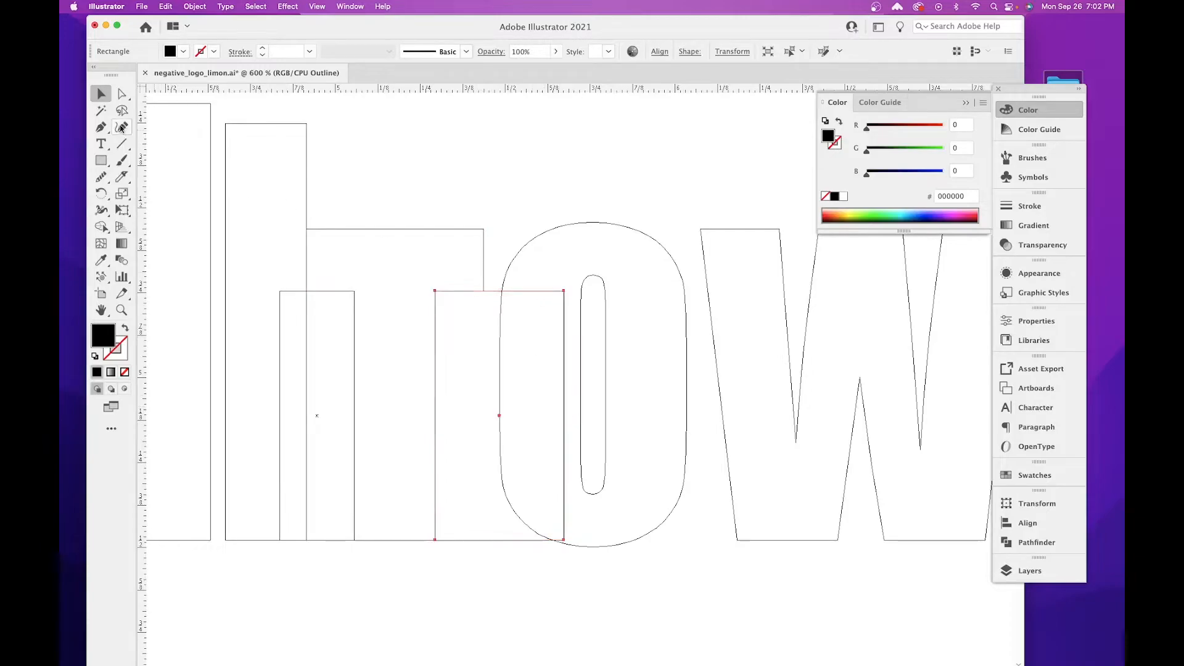
{"action": "left_click", "coordinate": [97, 100]}
{"action": "key", "text": "super+minus"}
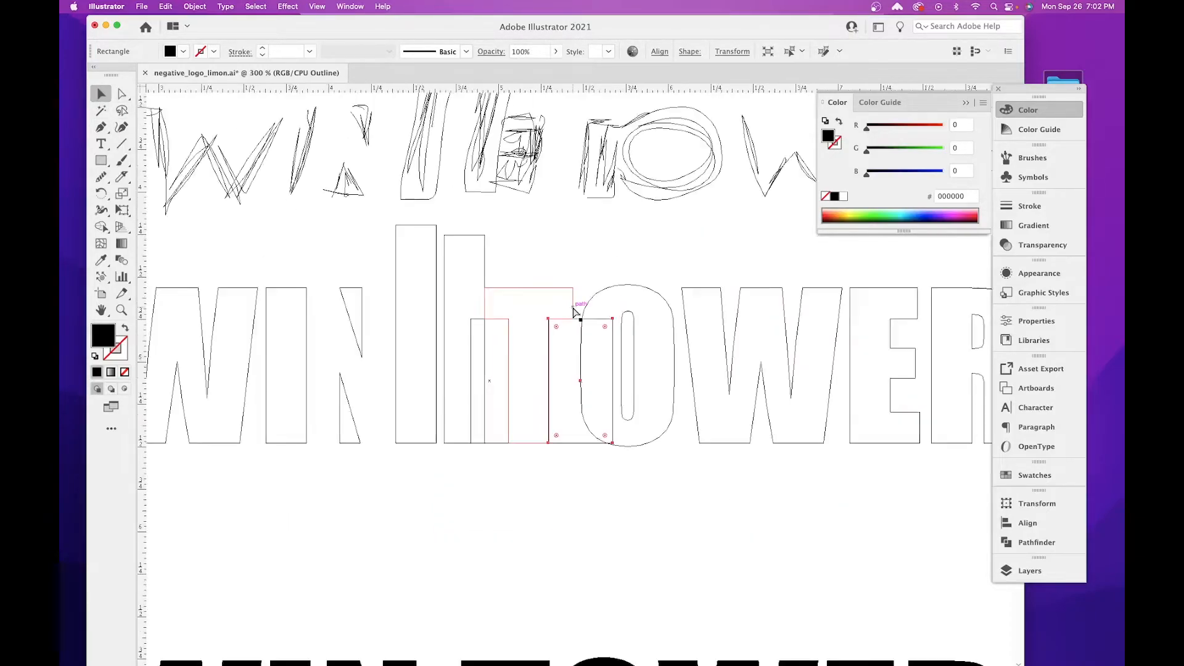
{"action": "scroll", "coordinate": [573, 311], "scroll_direction": "right", "scroll_amount": 5}
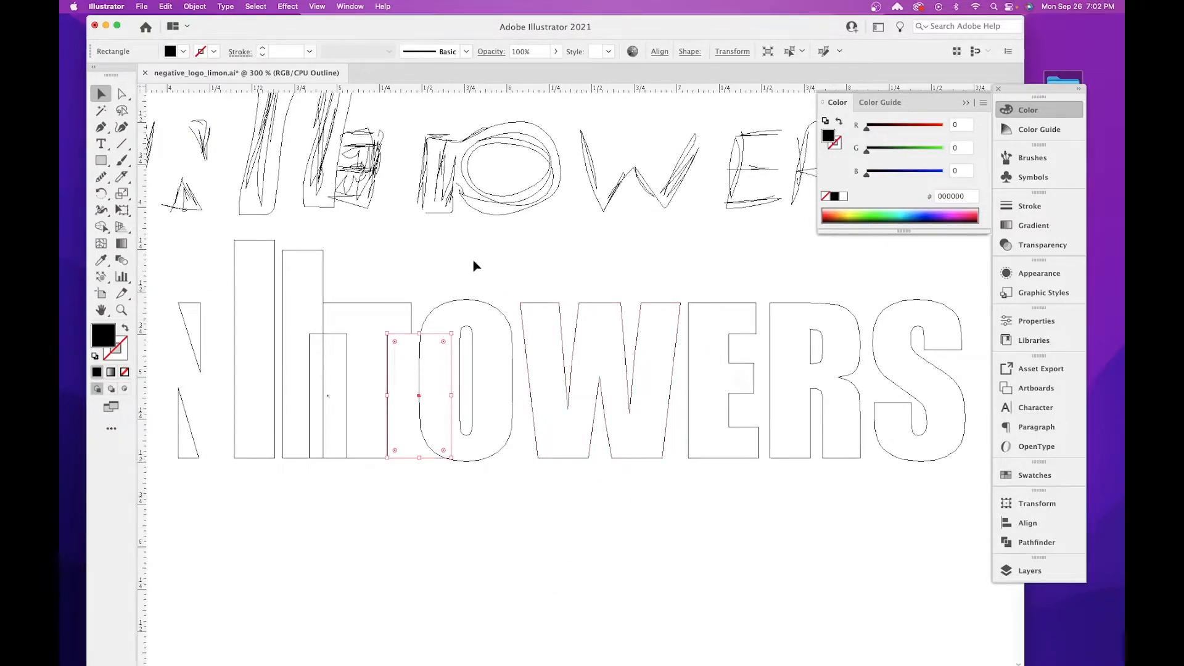
{"action": "left_click_drag", "start_coordinate": [465, 274], "coordinate": [860, 417]}
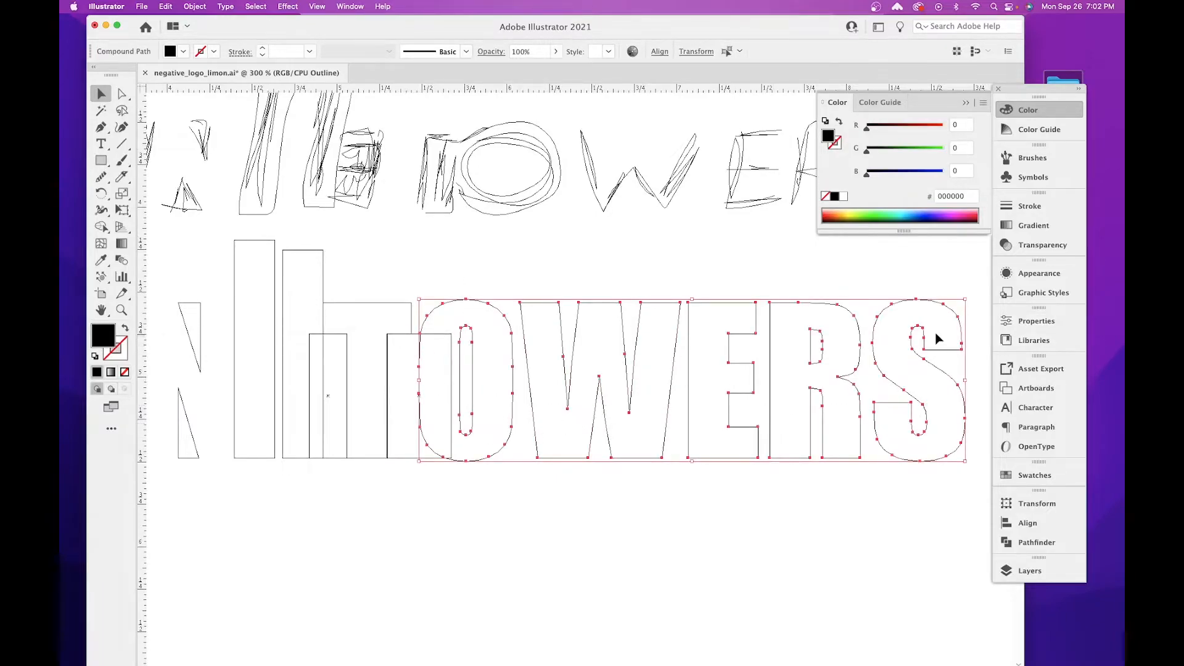
{"action": "key", "text": "super+equal"}
{"action": "key", "text": "super+equal"}
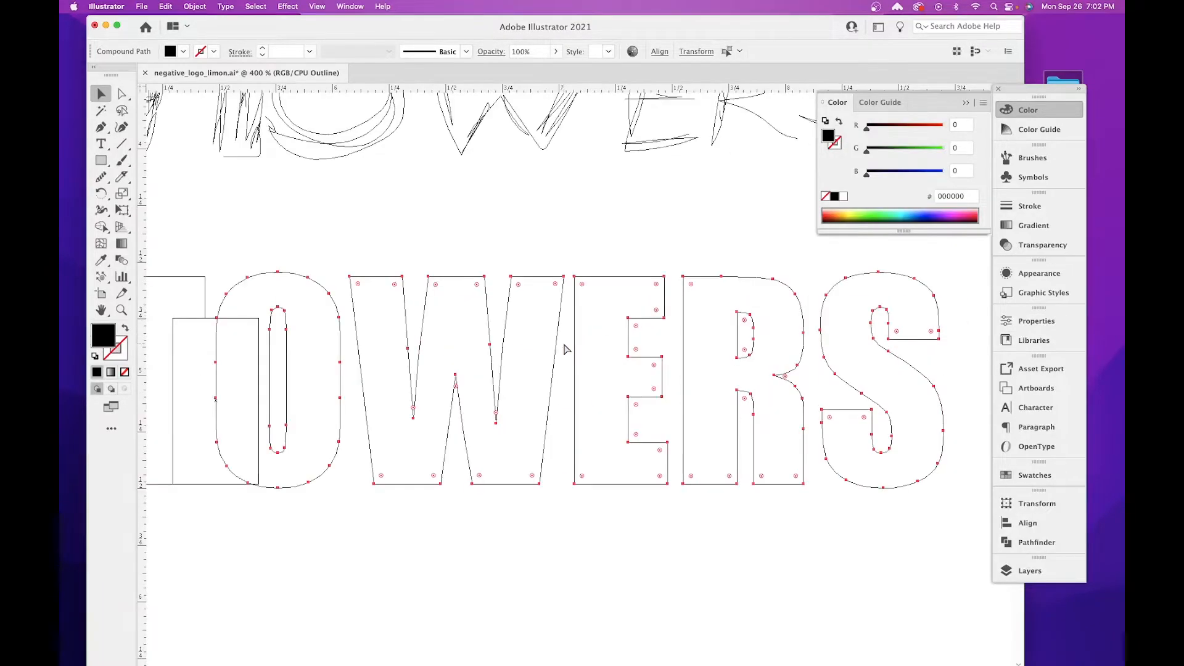
{"action": "scroll", "coordinate": [863, 349], "scroll_direction": "left", "scroll_amount": 10}
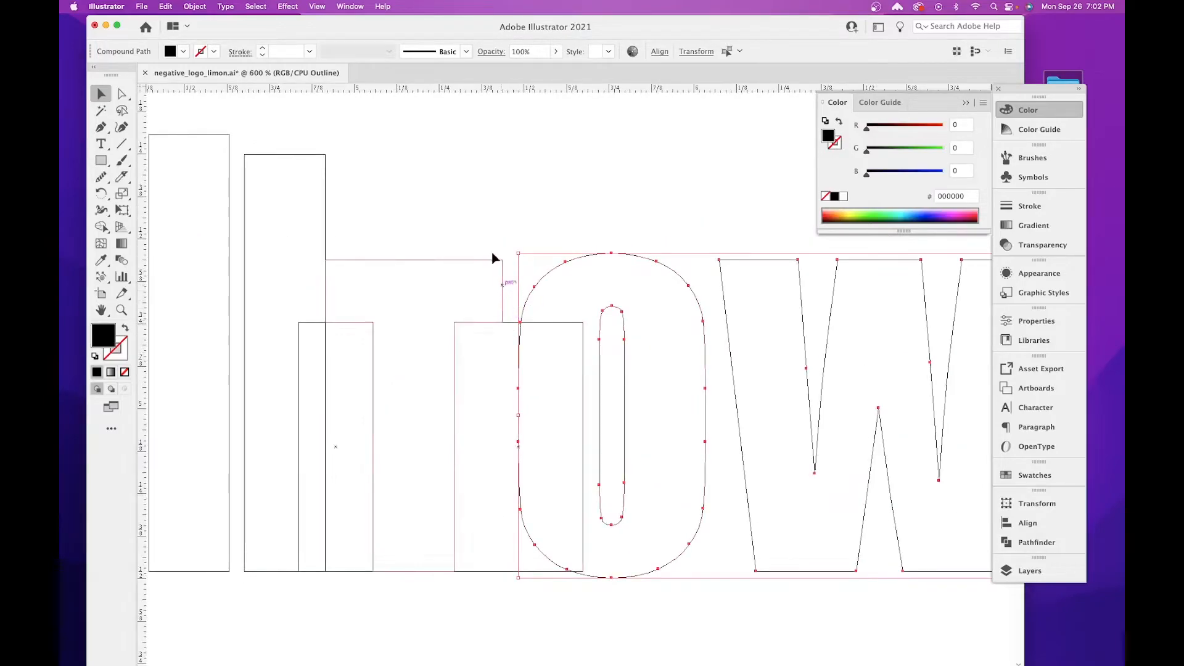
{"action": "left_click_drag", "start_coordinate": [682, 272], "coordinate": [663, 282]}
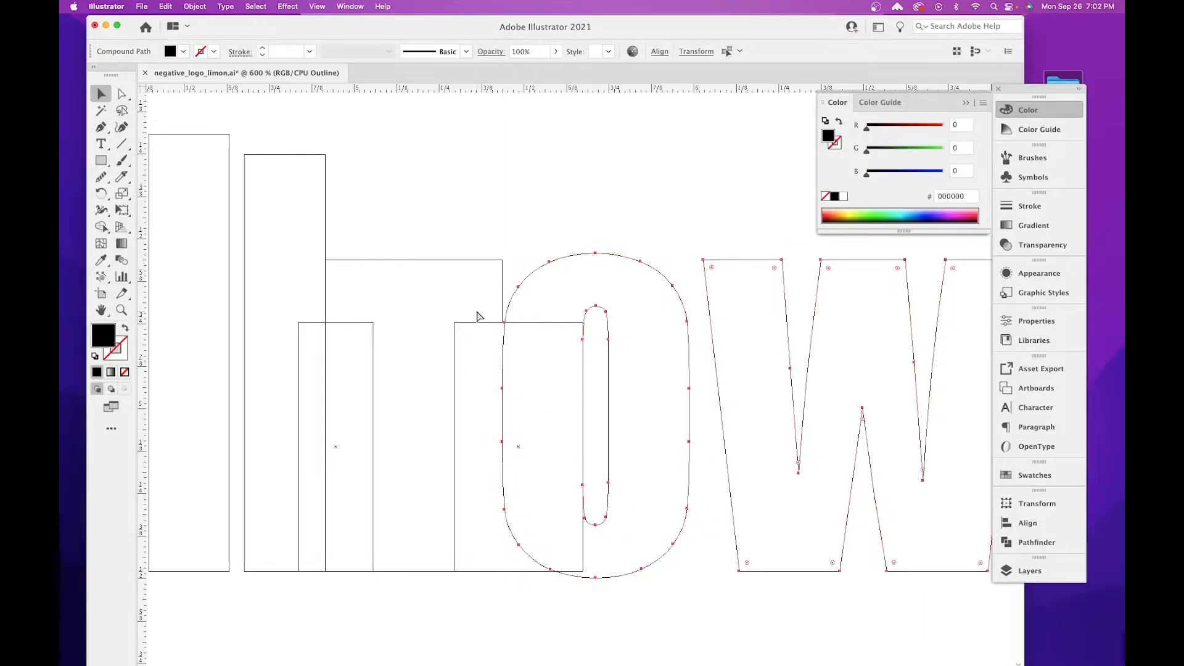
Return to preview view and shift the letters OWERS slightly closer so the O just overlaps the T's crossbar end.
{"action": "key", "text": "super+equal"}
{"action": "key", "text": "super+equal"}
{"action": "key", "text": "super+equal"}
{"action": "left_click_drag", "start_coordinate": [425, 269], "coordinate": [985, 531]}
{"action": "left_click_drag", "start_coordinate": [692, 304], "coordinate": [964, 335]}
{"action": "left_click_drag", "start_coordinate": [404, 357], "coordinate": [922, 331]}
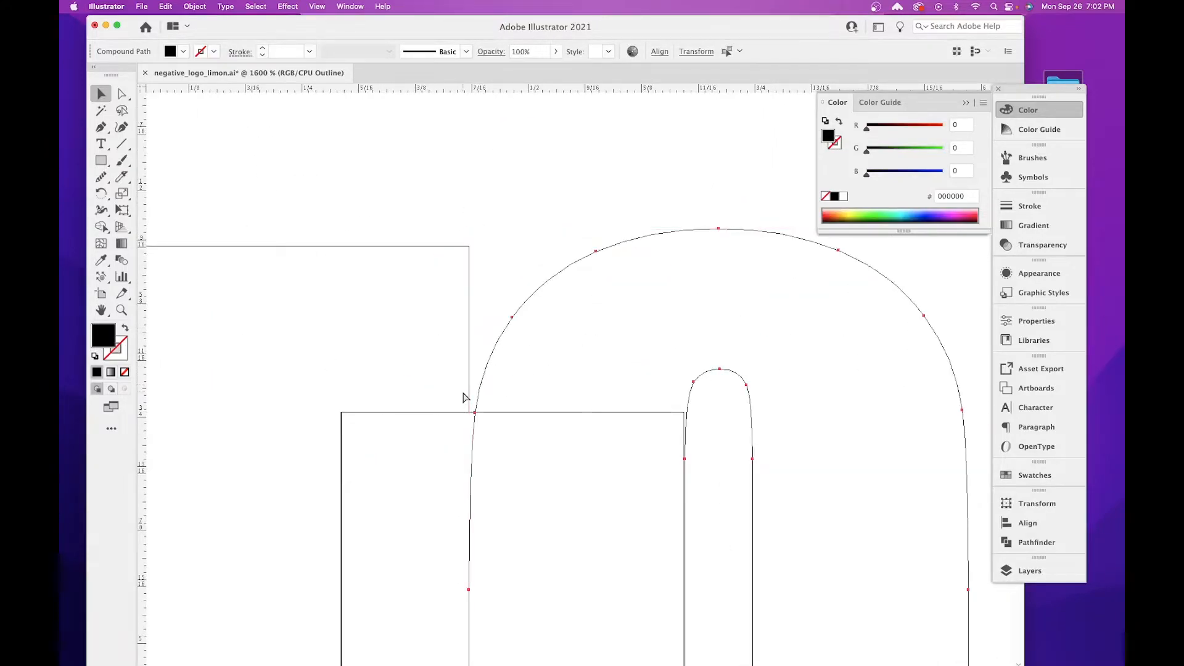
{"action": "key", "text": "super+y"}
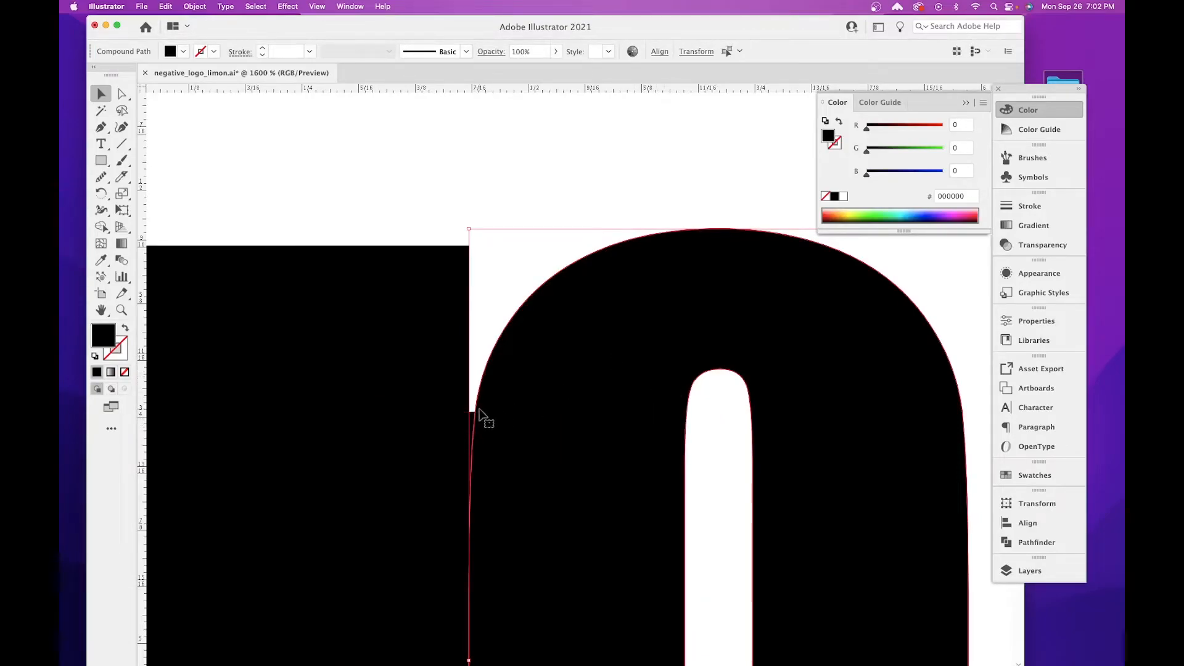
{"action": "left_click_drag", "start_coordinate": [558, 411], "coordinate": [560, 391]}
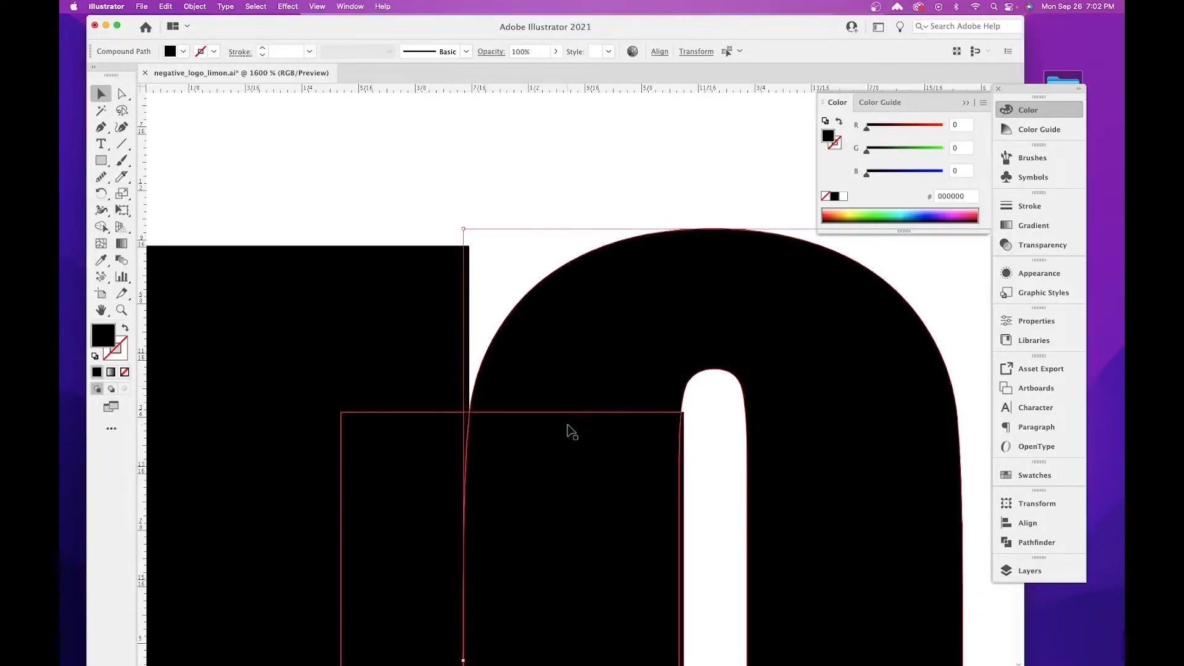
Draw a black rectangle from the T crossbar's upper corner into the O, filling the gap above the O's rounded shoulder.
{"action": "key", "text": "super+minus"}
{"action": "key", "text": "super+minus"}
{"action": "key", "text": "super+minus"}
{"action": "key", "text": "super+minus"}
{"action": "key", "text": "super+minus"}
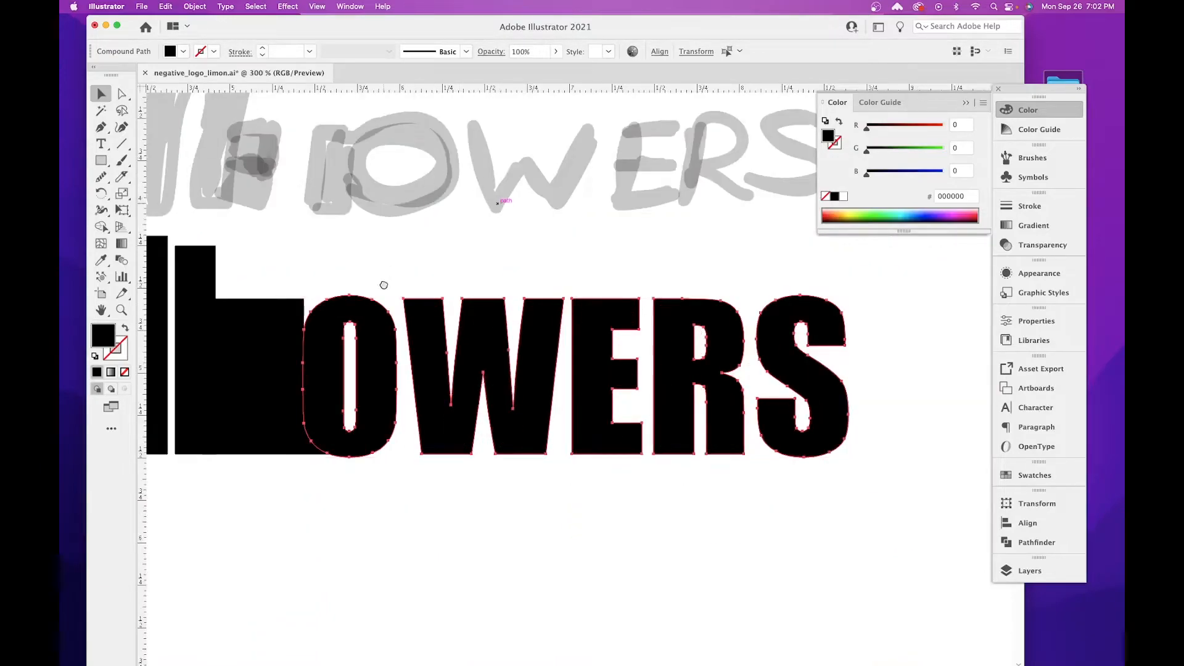
{"action": "left_click_drag", "start_coordinate": [383, 282], "coordinate": [693, 293]}
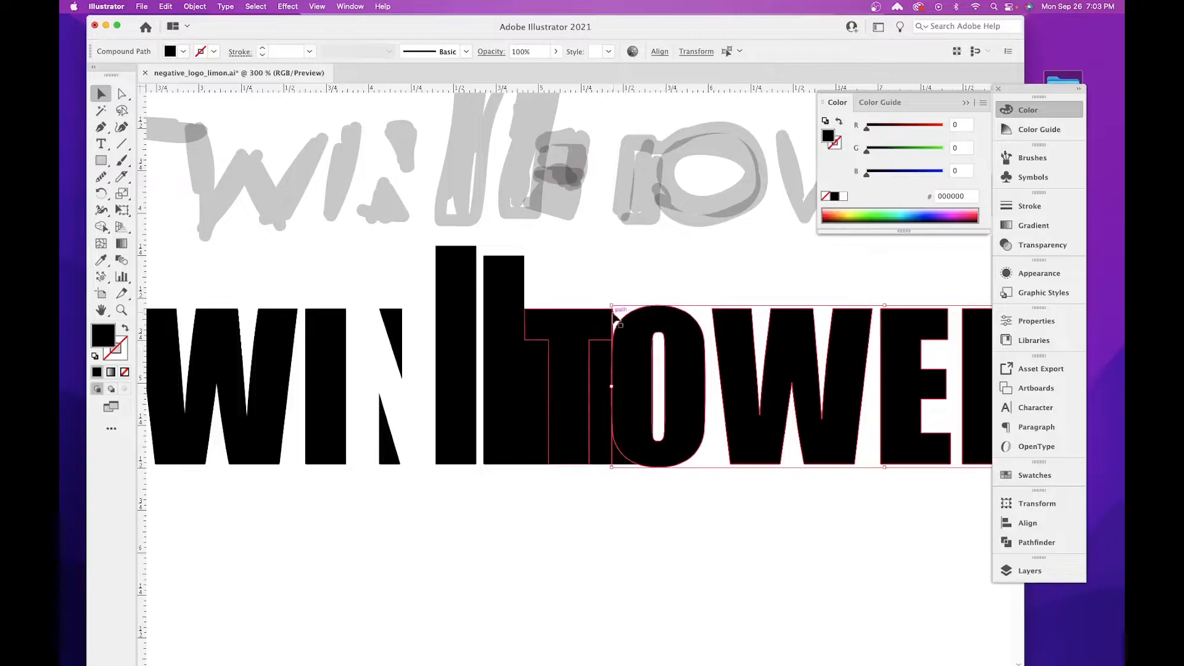
{"action": "key", "text": "super+equal"}
{"action": "key", "text": "super+equal"}
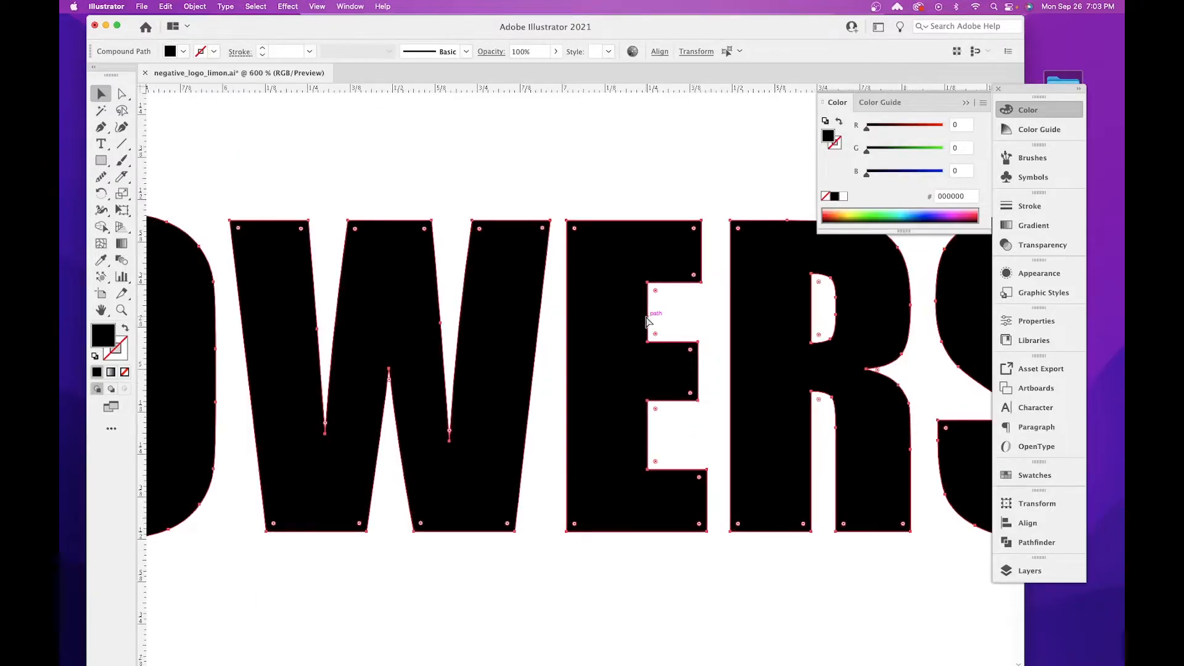
{"action": "left_click_drag", "start_coordinate": [646, 317], "coordinate": [828, 344]}
{"action": "left_click_drag", "start_coordinate": [478, 324], "coordinate": [500, 364]}
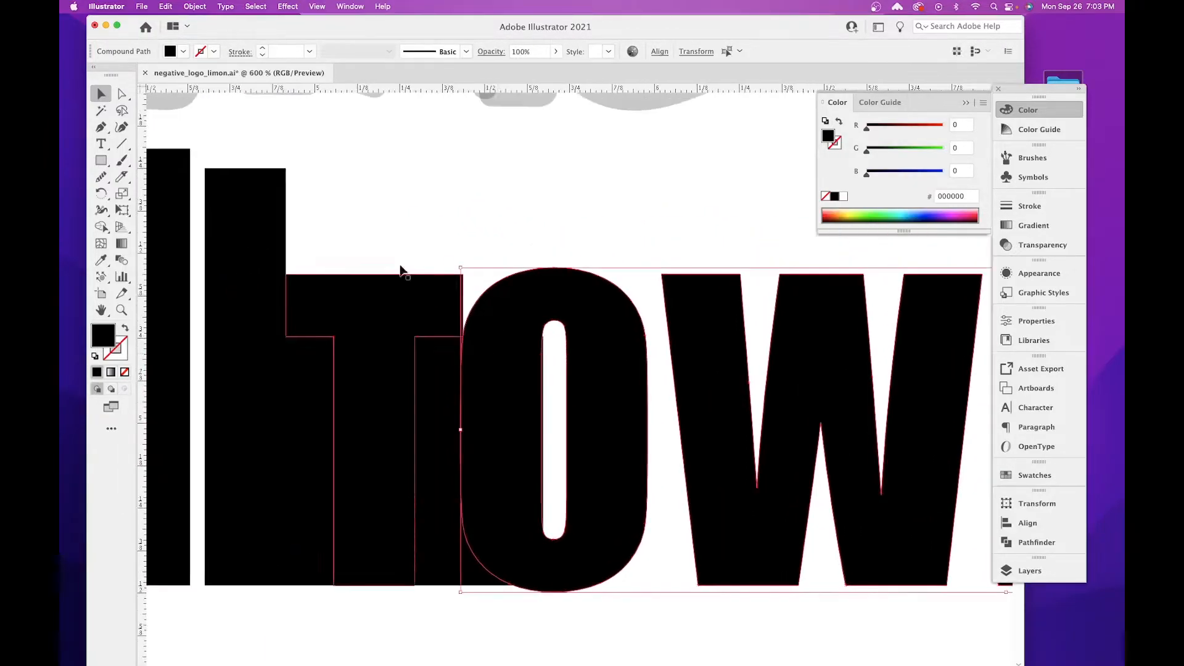
{"action": "left_click", "coordinate": [99, 160]}
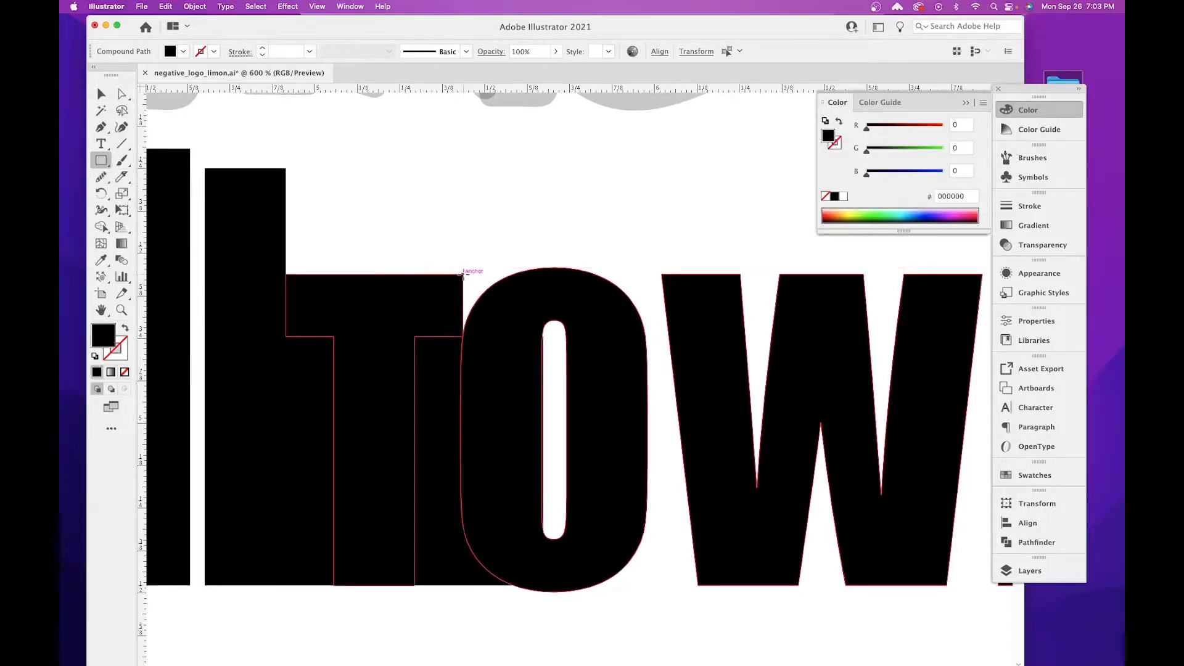
{"action": "left_click_drag", "start_coordinate": [463, 275], "coordinate": [525, 368]}
{"action": "left_click", "coordinate": [101, 93]}
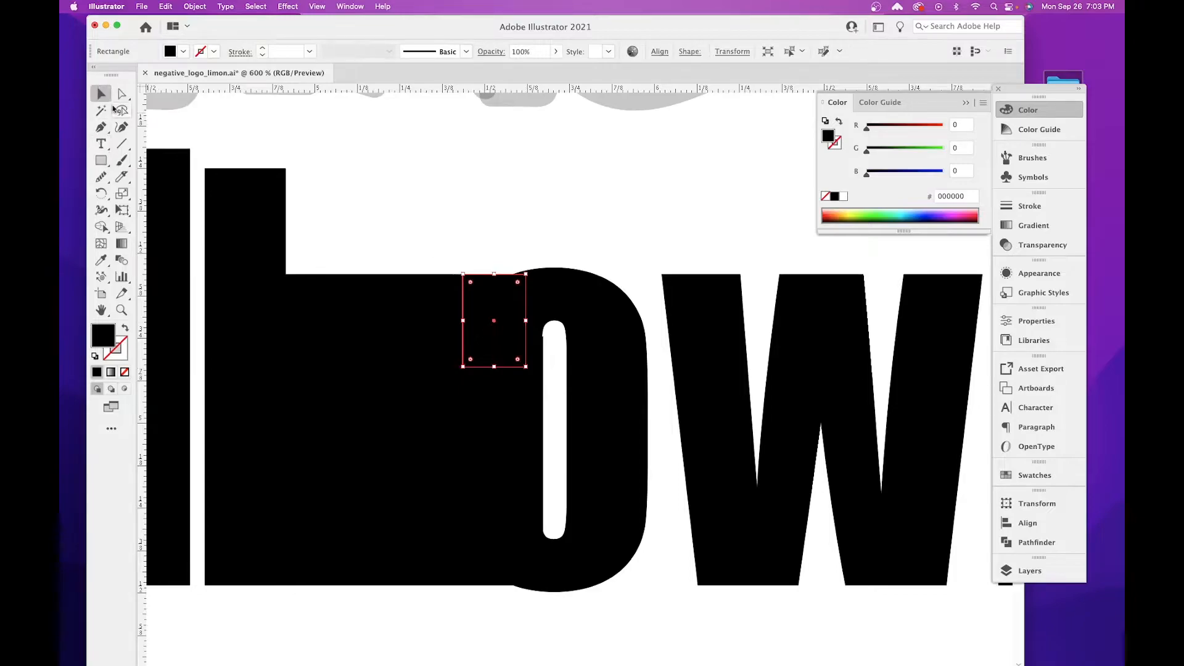
Delete the black T of TOWERS, keeping the filler rectangles around it.
{"action": "left_click", "coordinate": [426, 321]}
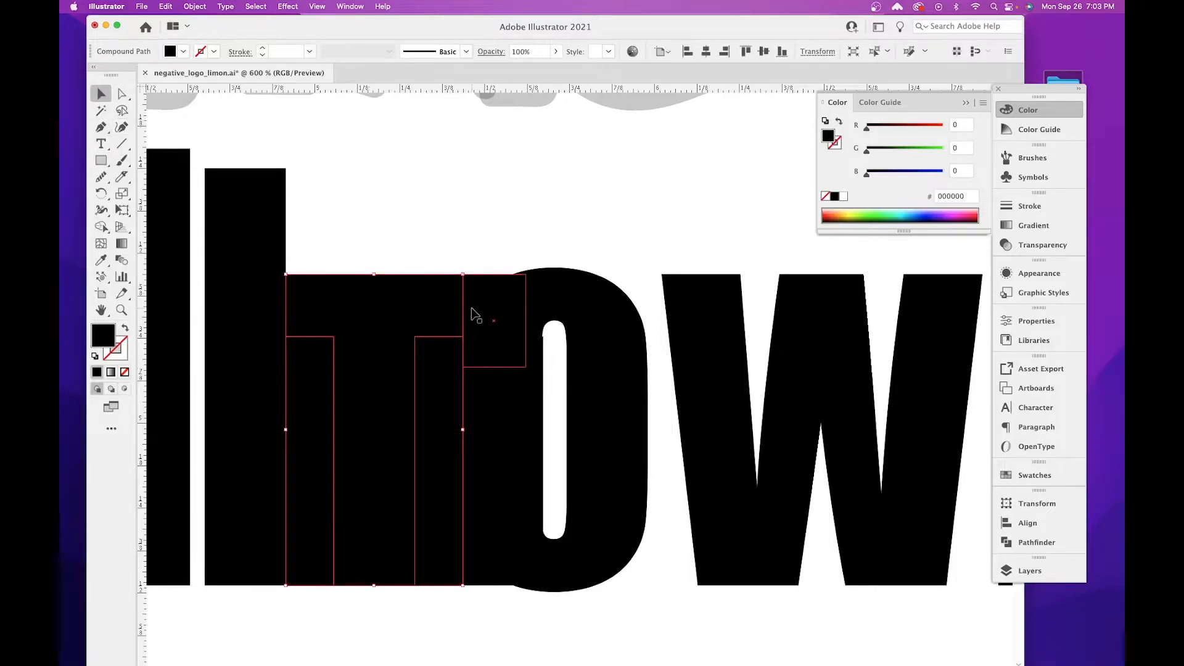
{"action": "key", "text": "Delete"}
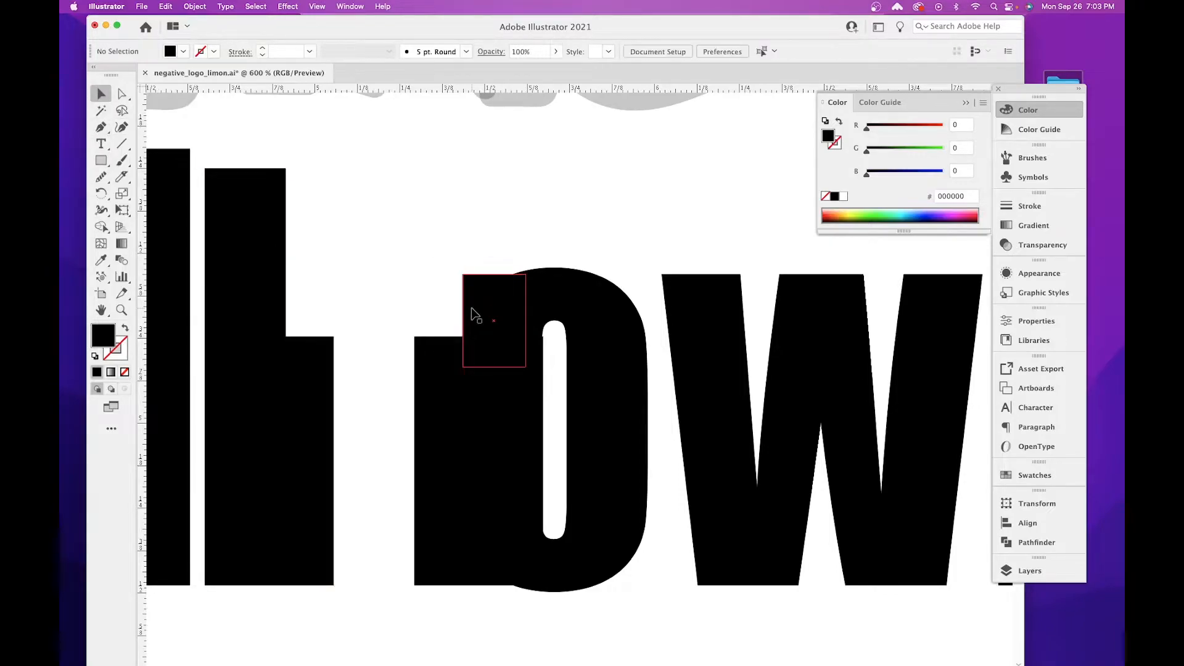
Narrow the filler rectangle over the O so it no longer covers the edge of the O's inner opening.
{"action": "left_click", "coordinate": [541, 400]}
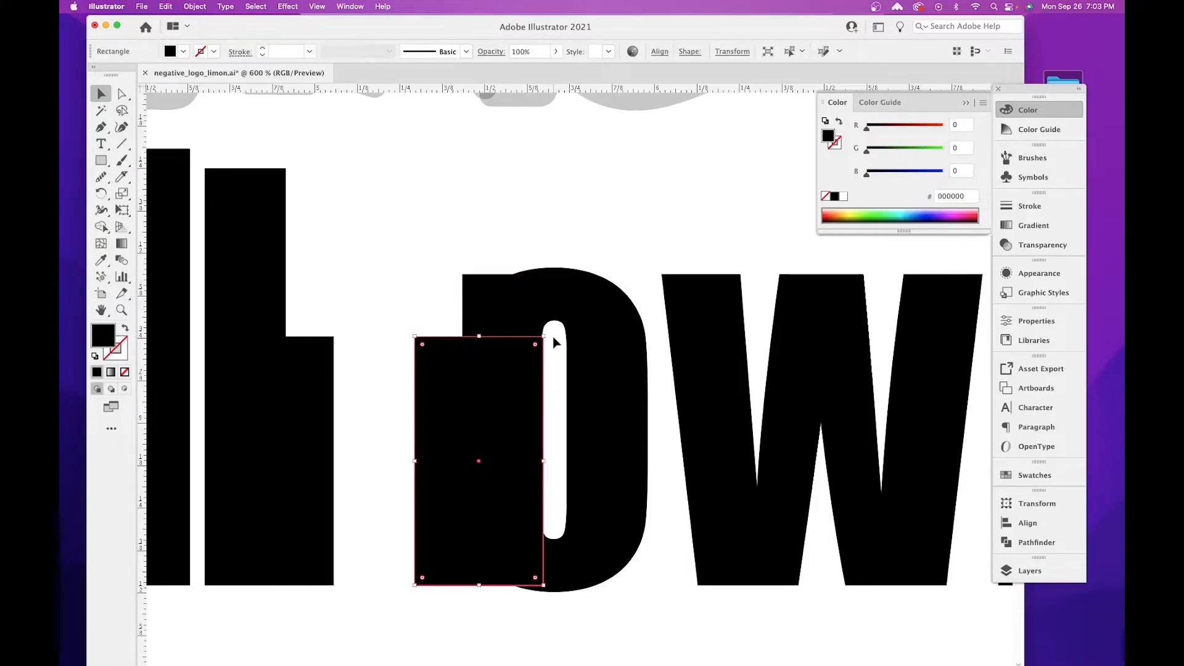
{"action": "key", "text": "super+equal"}
{"action": "key", "text": "super+equal"}
{"action": "key", "text": "space"}
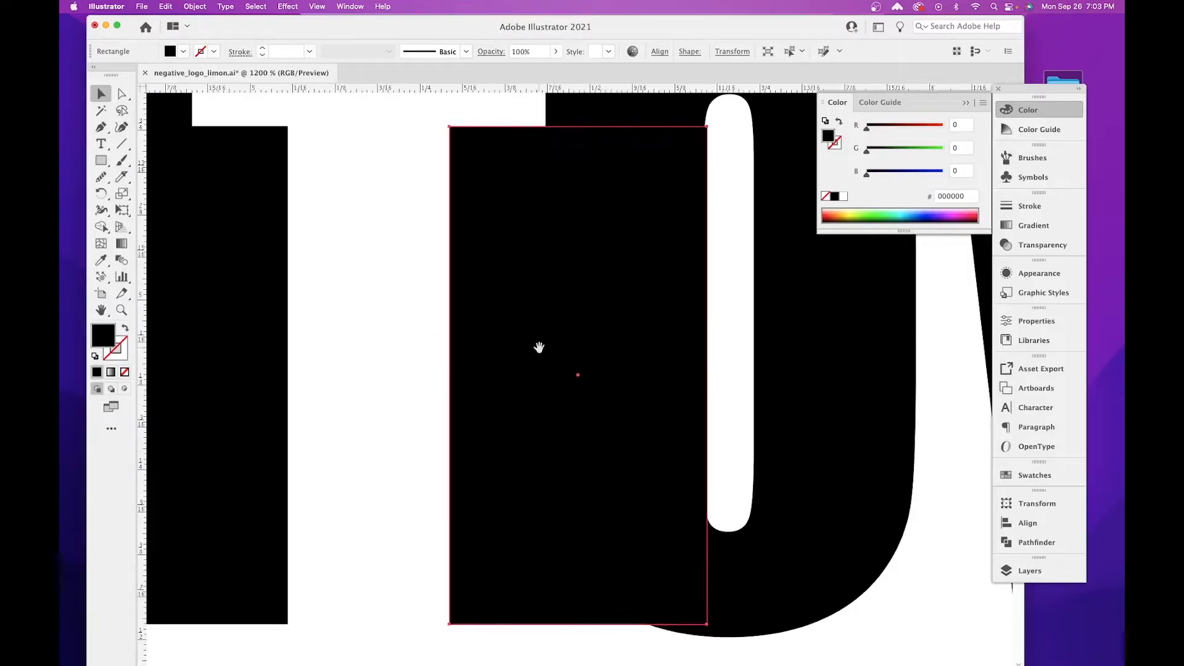
{"action": "left_click_drag", "start_coordinate": [540, 349], "coordinate": [460, 362]}
{"action": "left_click_drag", "start_coordinate": [592, 388], "coordinate": [557, 390]}
{"action": "left_click", "coordinate": [816, 621]}
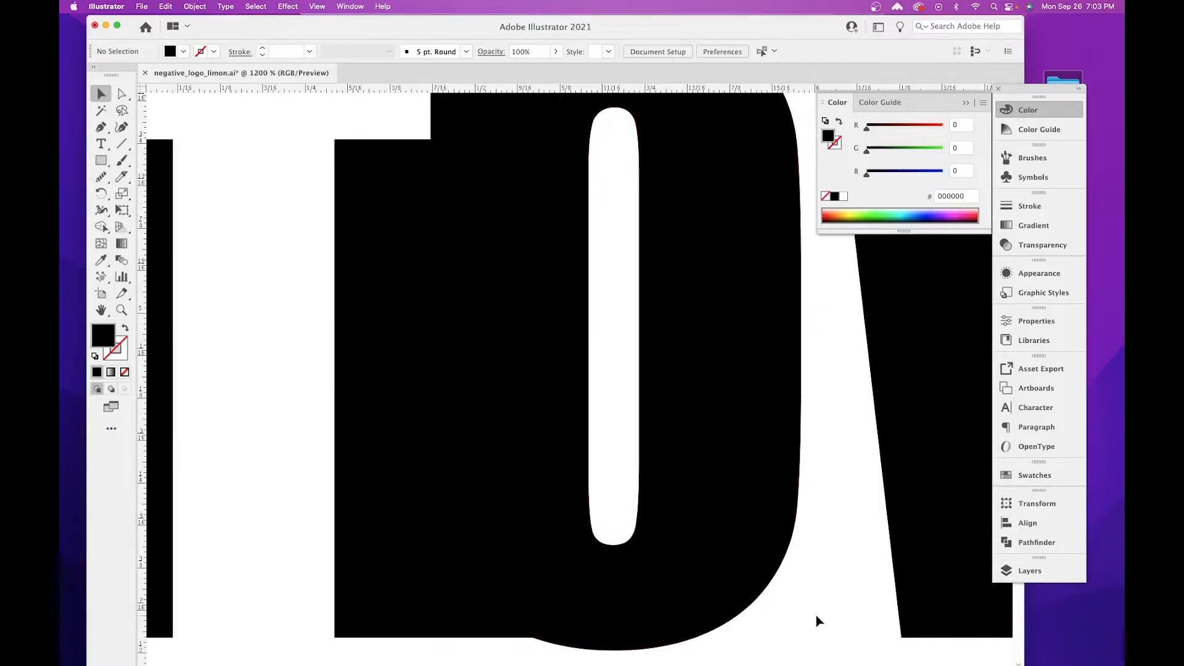
{"action": "key", "text": "super+minus"}
{"action": "key", "text": "super+minus"}
{"action": "key", "text": "super+minus"}
{"action": "key", "text": "super+minus"}
{"action": "key", "text": "super+minus"}
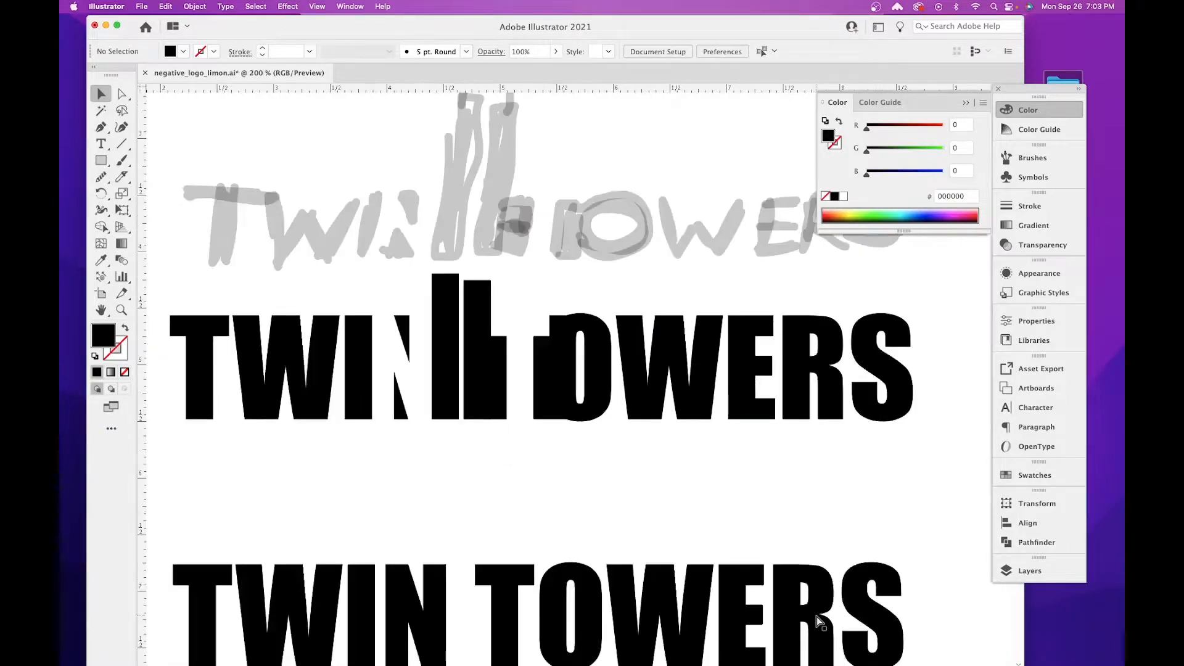
Stretch both black tower bars upward together by about a third, keeping their bases on the lettering's baseline.
{"action": "key", "text": "super+equal"}
{"action": "left_click_drag", "start_coordinate": [444, 439], "coordinate": [579, 539]}
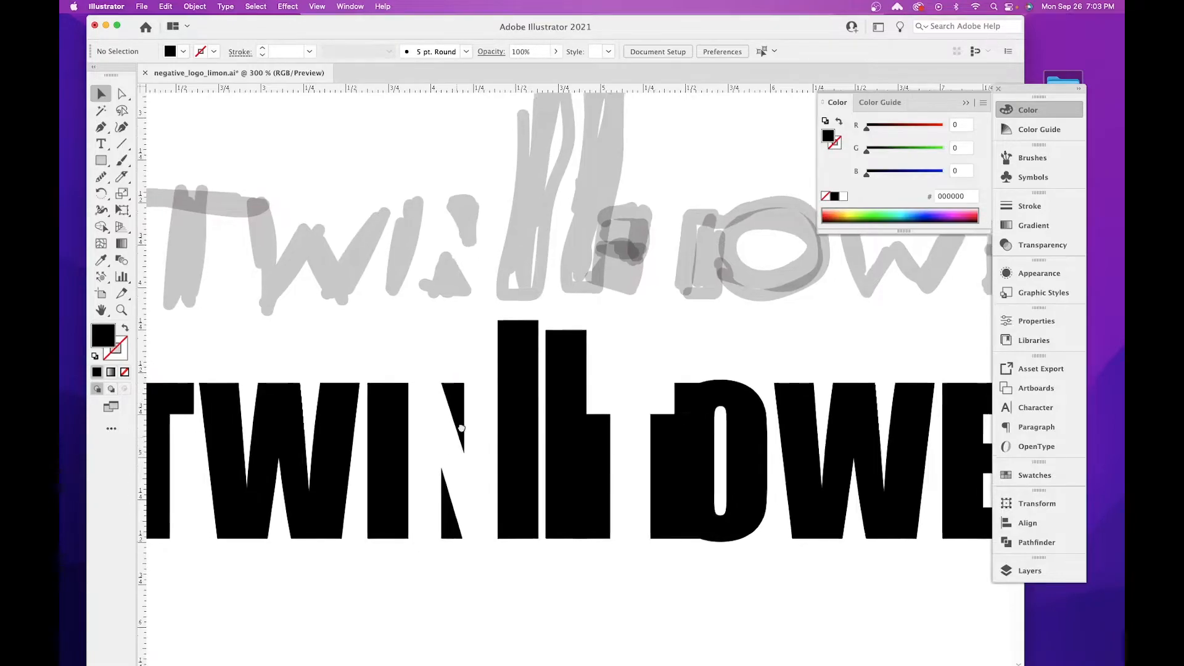
{"action": "left_click_drag", "start_coordinate": [461, 427], "coordinate": [589, 422]}
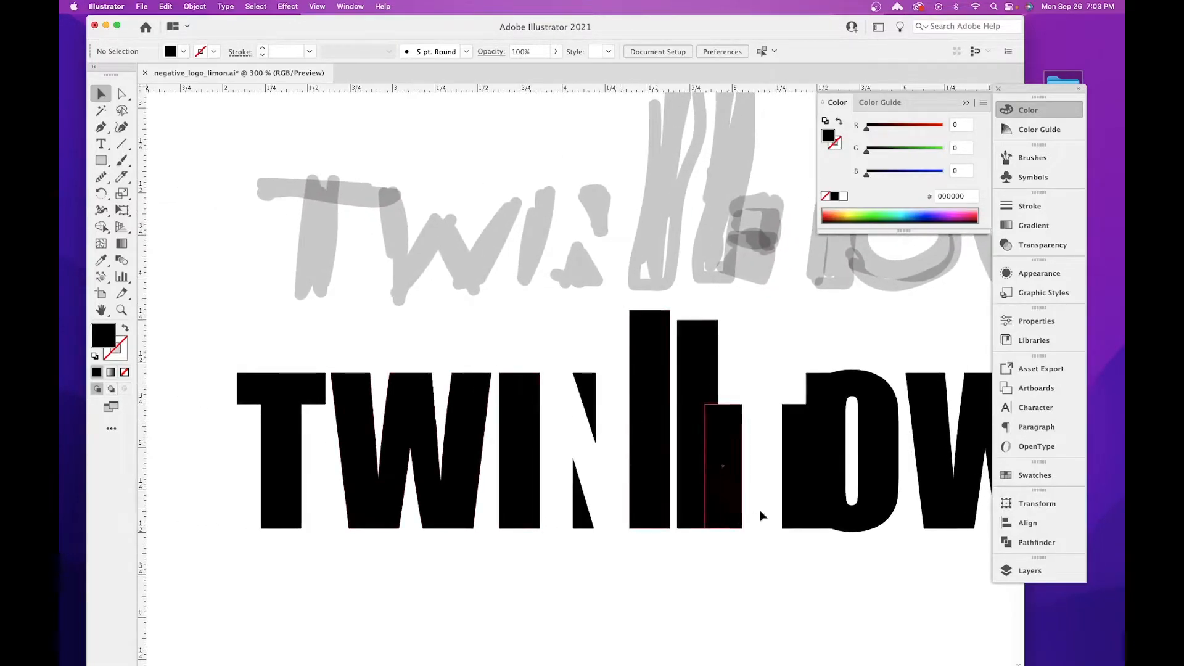
{"action": "scroll", "coordinate": [753, 394], "scroll_direction": "right", "scroll_amount": 5}
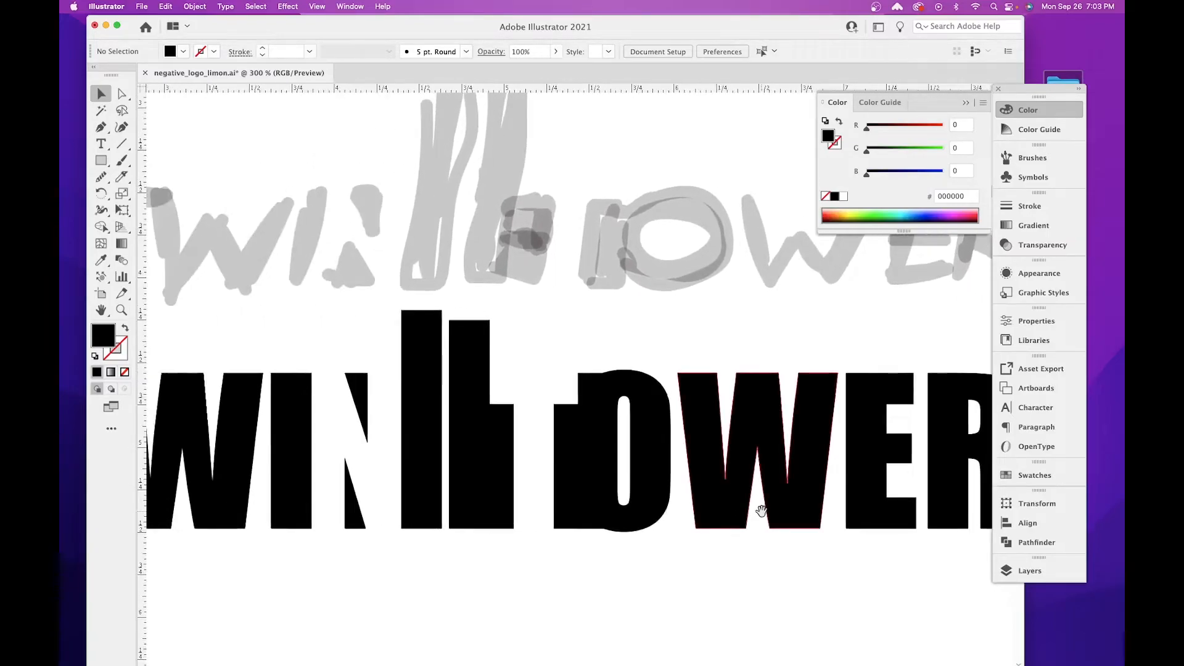
{"action": "scroll", "coordinate": [470, 396], "scroll_direction": "up", "scroll_amount": 3}
{"action": "scroll", "coordinate": [470, 396], "scroll_direction": "left", "scroll_amount": 2}
{"action": "left_click", "coordinate": [484, 409]}
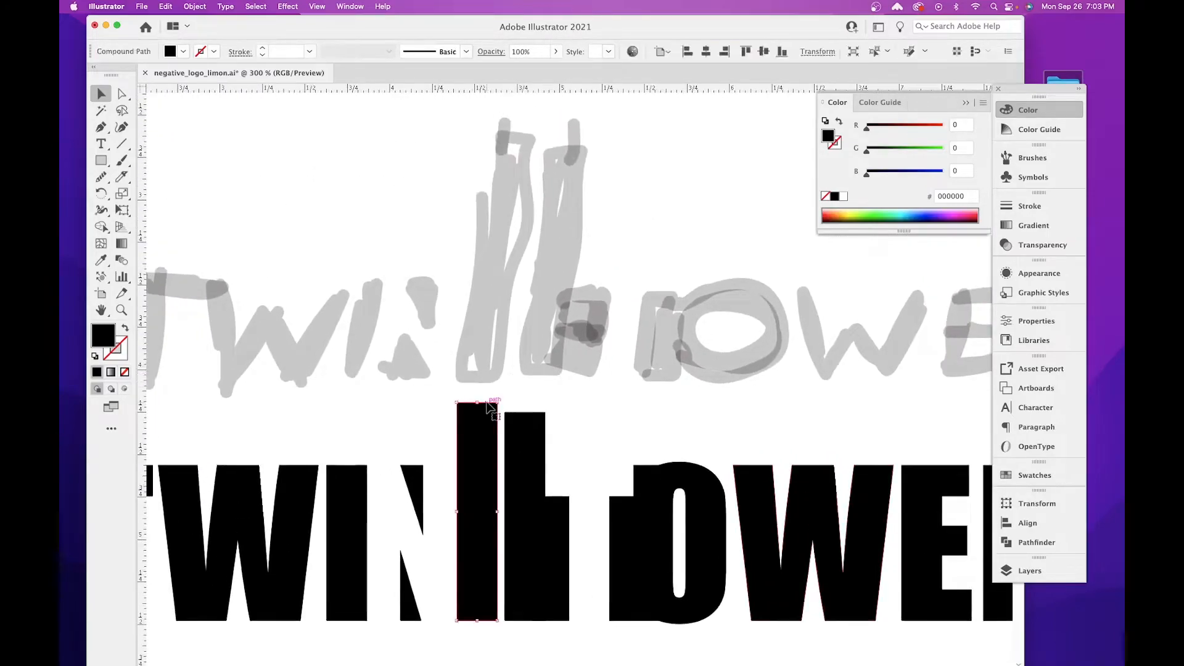
{"action": "left_click", "coordinate": [530, 431]}
{"action": "left_click", "coordinate": [473, 420], "text": "shift"}
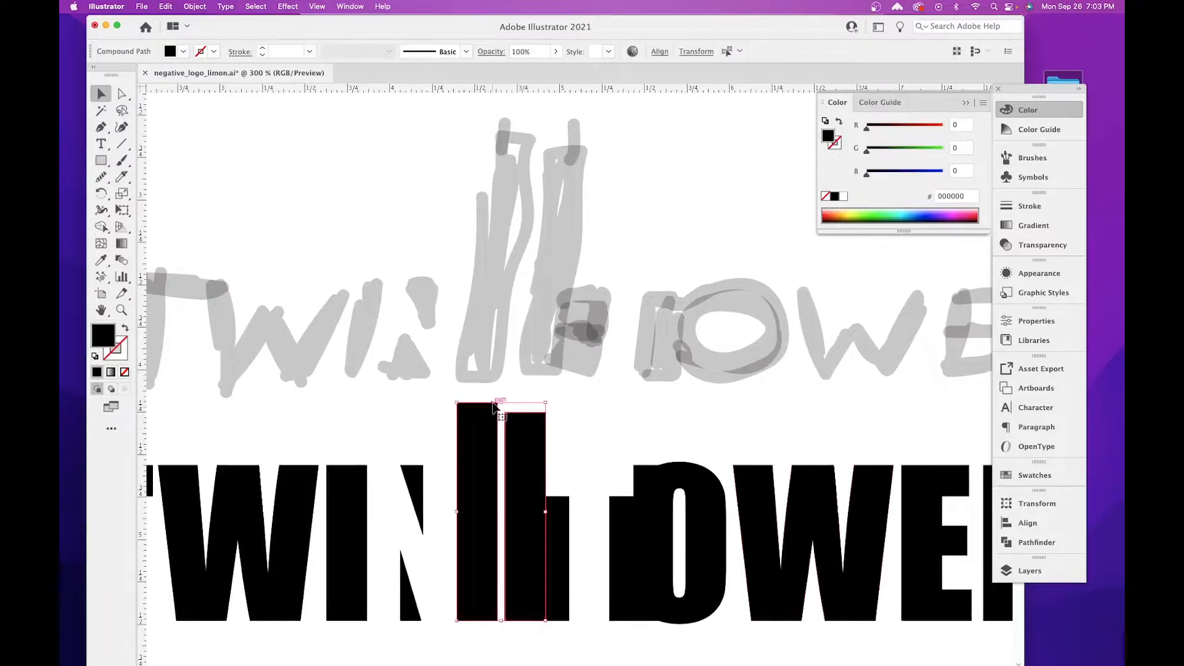
{"action": "left_click_drag", "start_coordinate": [506, 404], "coordinate": [515, 326]}
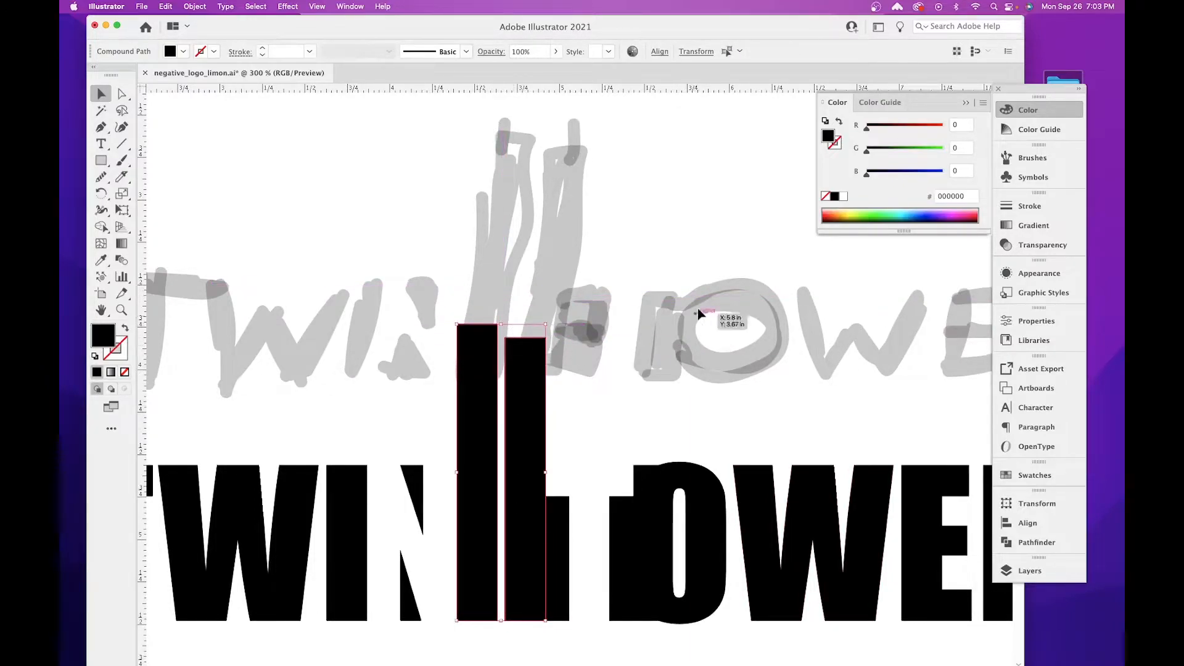
{"action": "left_click", "coordinate": [635, 370]}
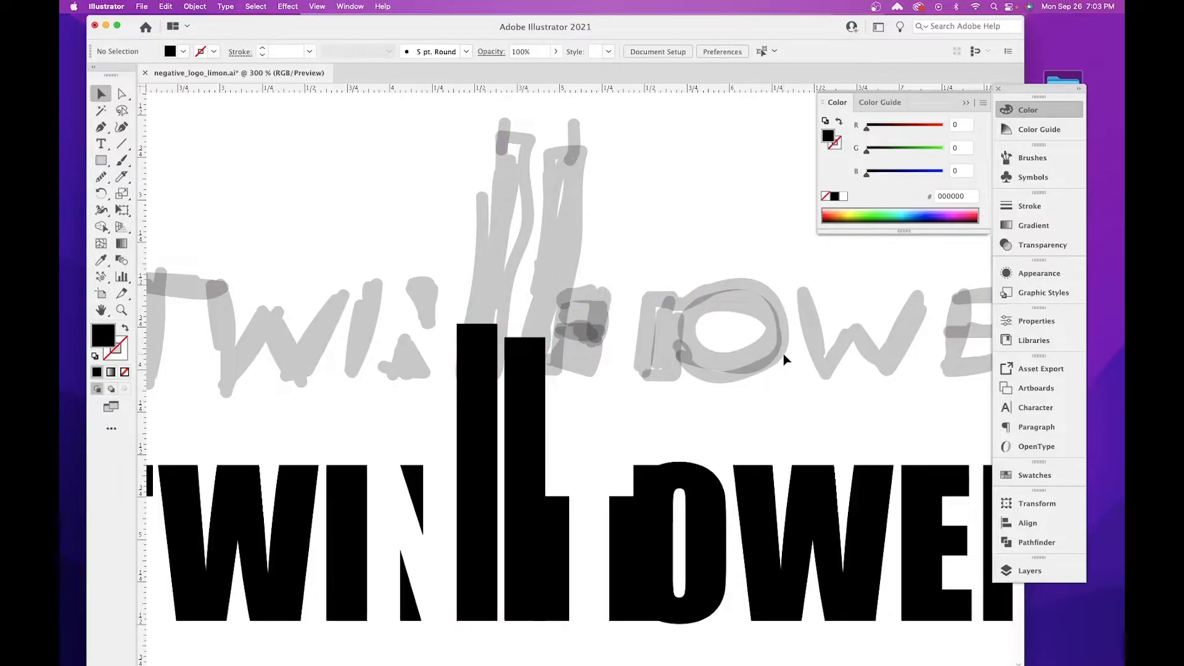
Delete the sketch layer with the grey hand-drawn lettering, keeping the Logo layer.
{"action": "key", "text": "super+1"}
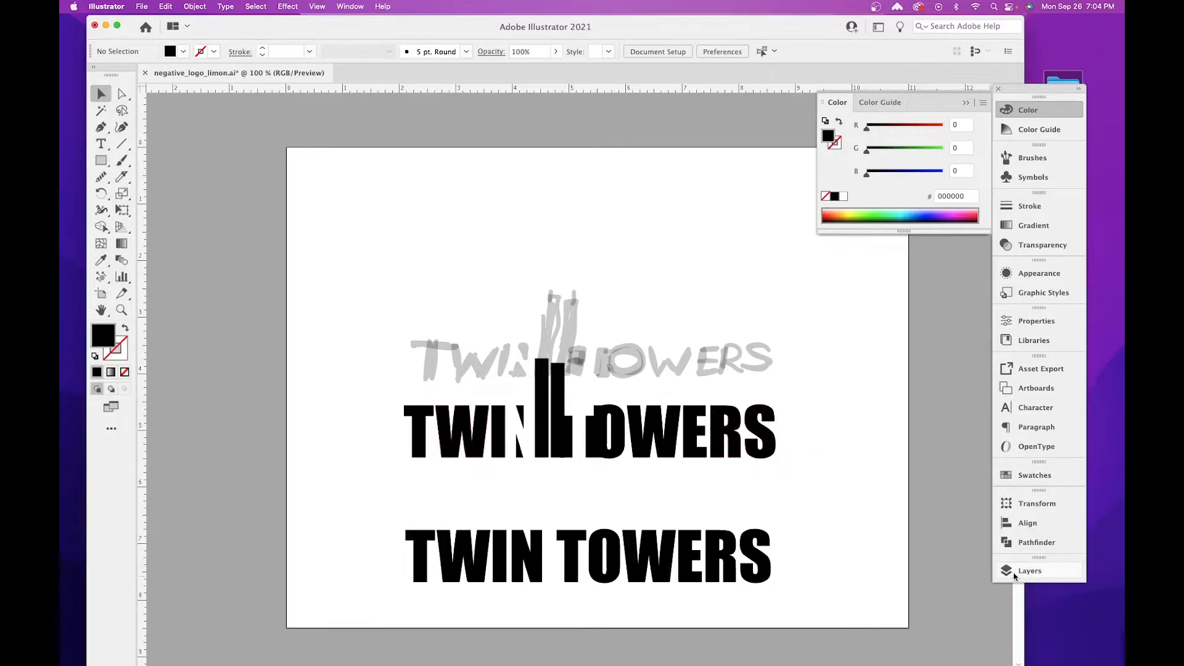
{"action": "left_click", "coordinate": [1028, 570]}
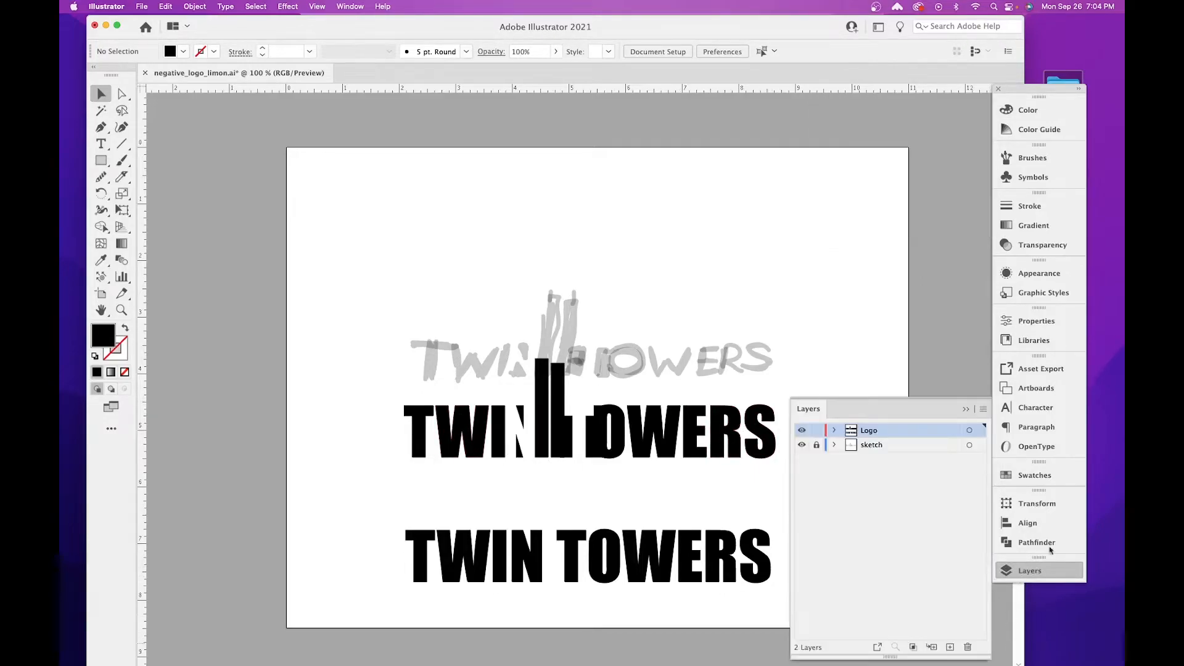
{"action": "left_click", "coordinate": [888, 445]}
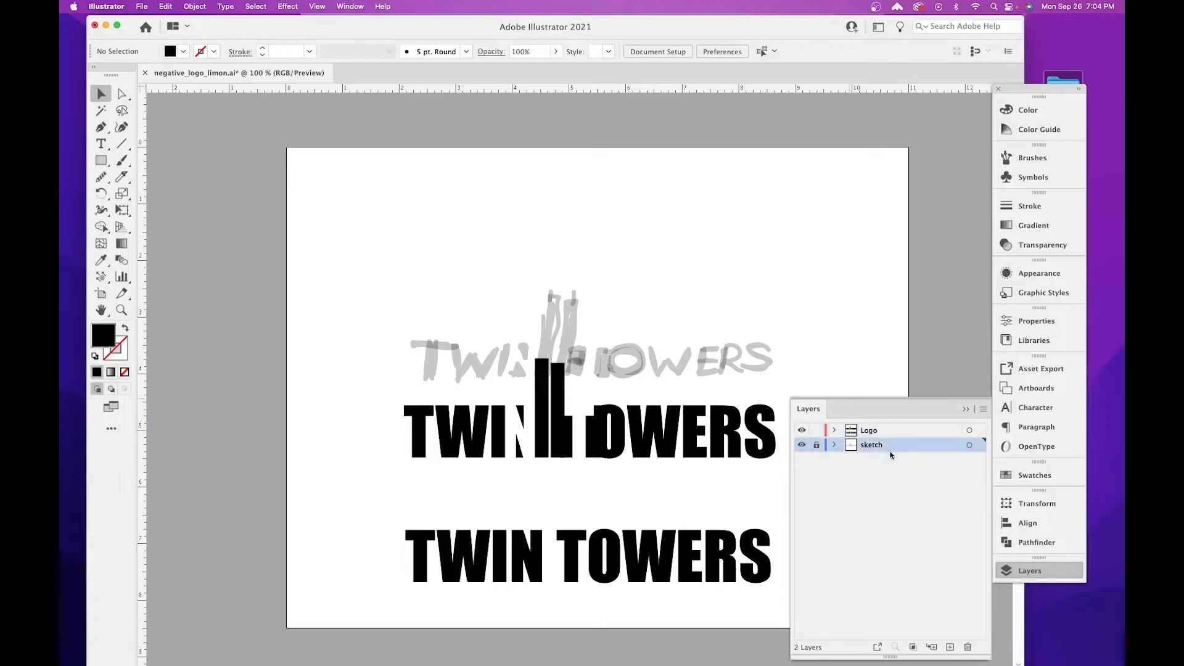
{"action": "left_click", "coordinate": [968, 647]}
{"action": "left_click", "coordinate": [674, 372]}
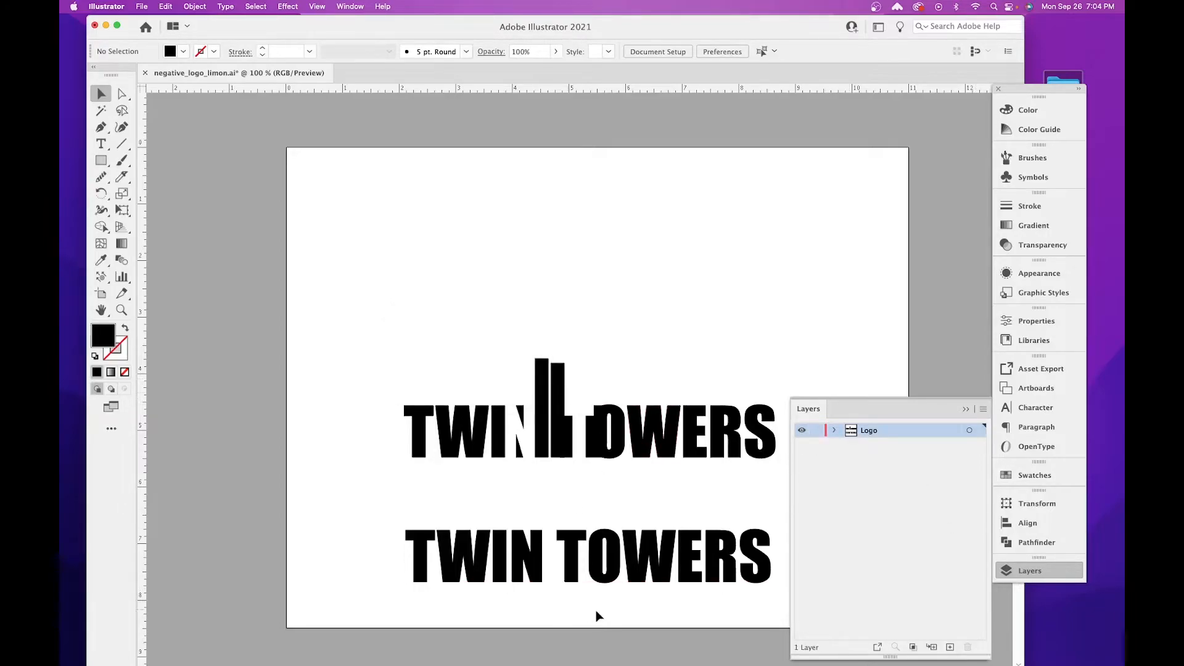
Move the plain TWIN TOWERS text above the artboard, and shift the whole logo up near the artboard's centre.
{"action": "left_click", "coordinate": [641, 560]}
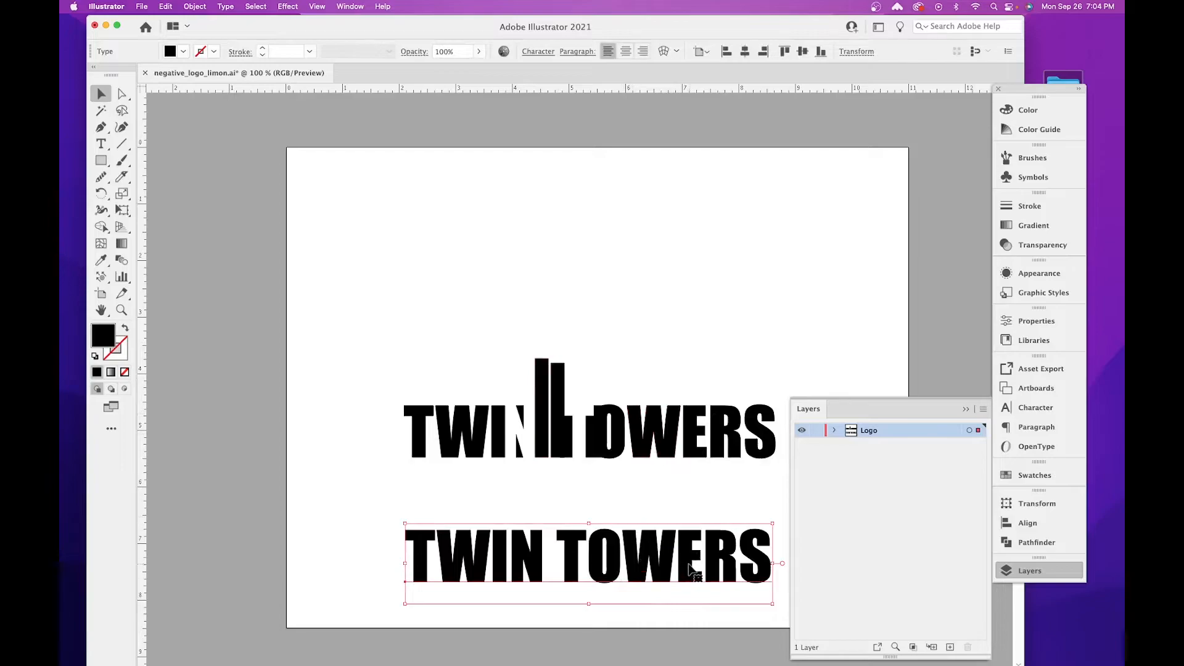
{"action": "left_click_drag", "start_coordinate": [689, 564], "coordinate": [689, 352]}
{"action": "key", "text": "space"}
{"action": "left_click_drag", "start_coordinate": [616, 365], "coordinate": [654, 211]}
{"action": "key", "text": "space"}
{"action": "left_click_drag", "start_coordinate": [657, 463], "coordinate": [587, 409]}
{"action": "left_click_drag", "start_coordinate": [304, 369], "coordinate": [660, 525]}
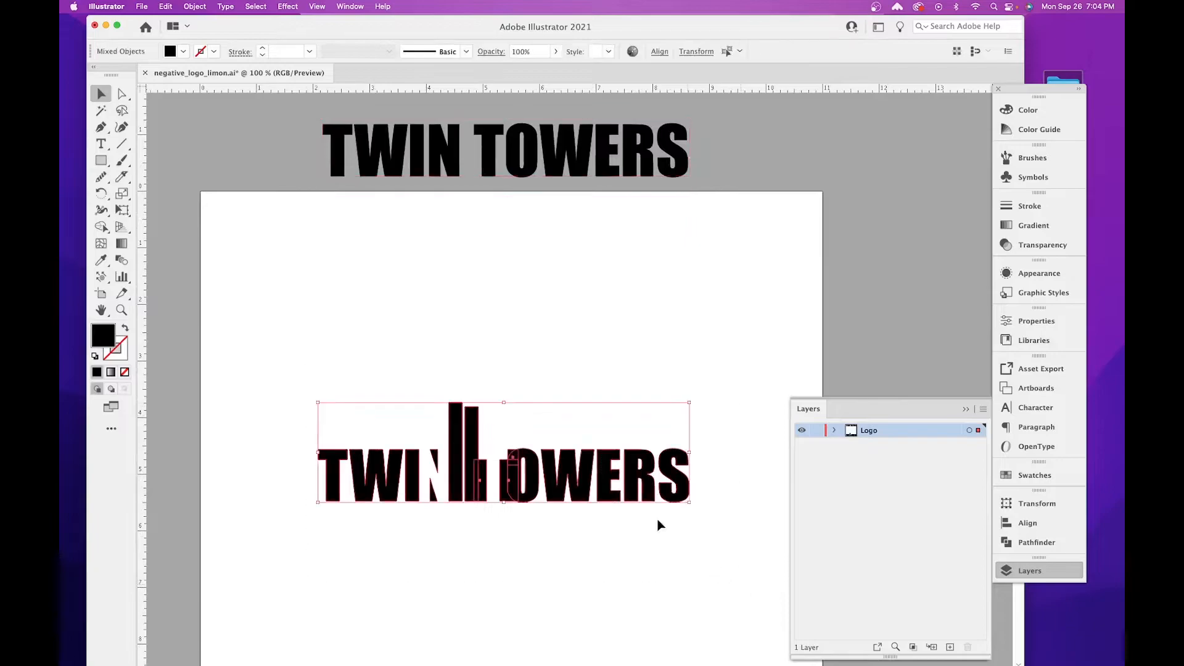
{"action": "left_click_drag", "start_coordinate": [616, 475], "coordinate": [636, 416]}
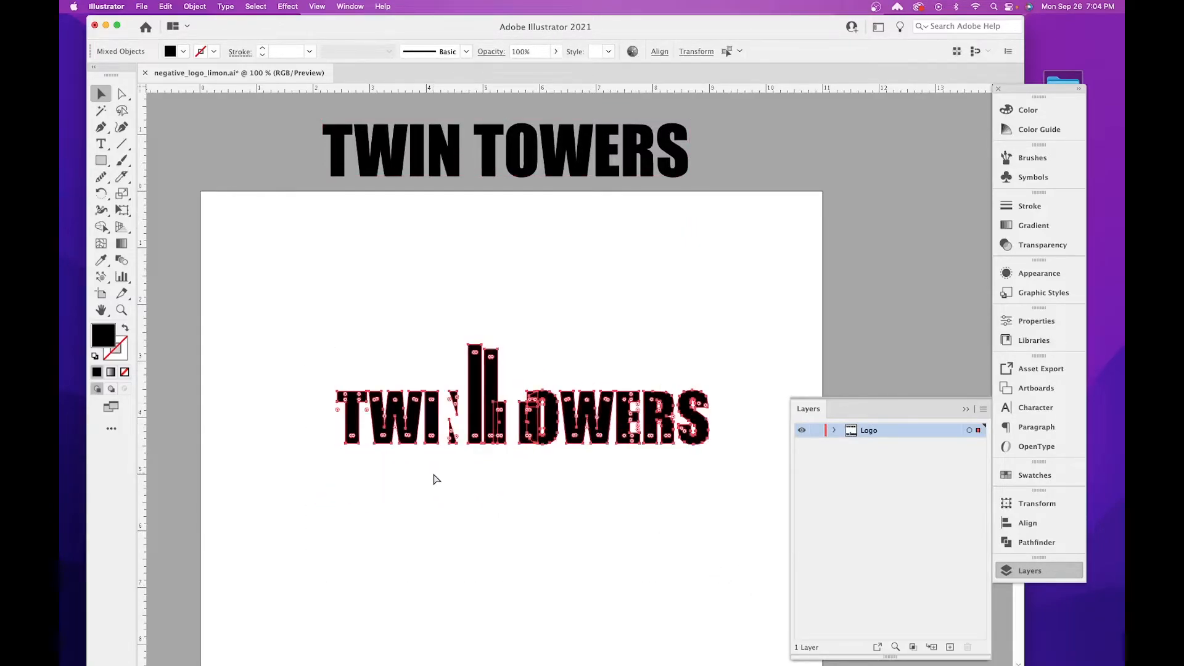
Unite the shorter tower bar with the filler rectangle at its base into one shape using Pathfinder.
{"action": "key", "text": "super+equal"}
{"action": "key", "text": "super+equal"}
{"action": "scroll", "coordinate": [455, 391], "scroll_direction": "right", "scroll_amount": 3}
{"action": "scroll", "coordinate": [455, 391], "scroll_direction": "down", "scroll_amount": 1}
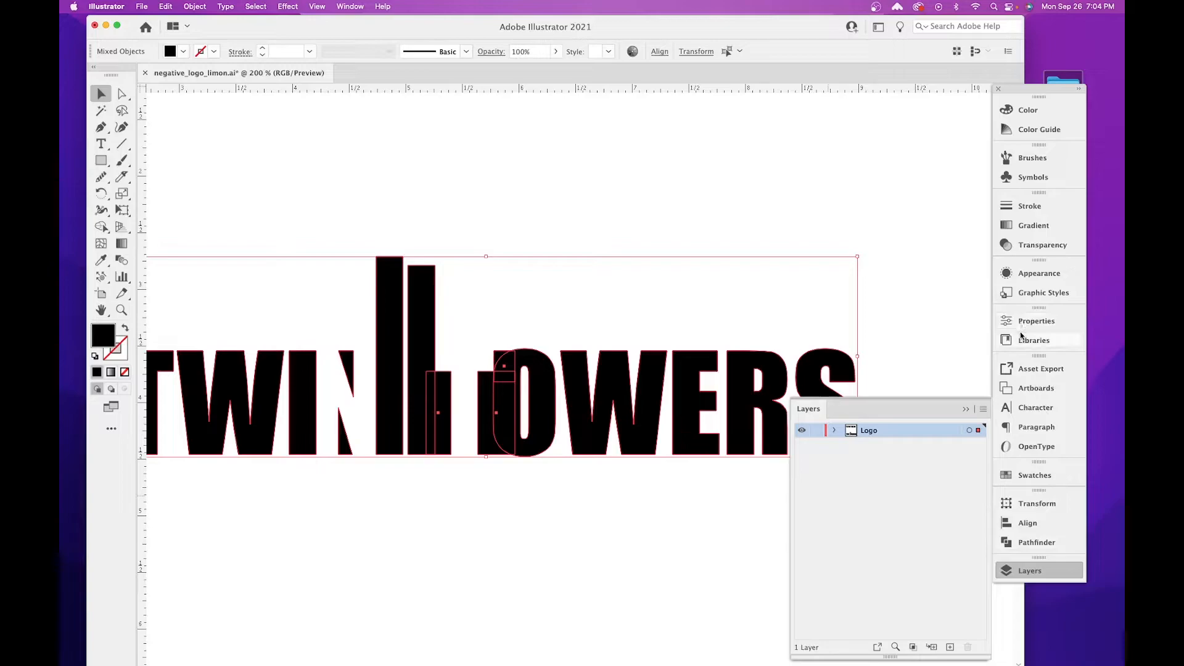
{"action": "left_click", "coordinate": [423, 472]}
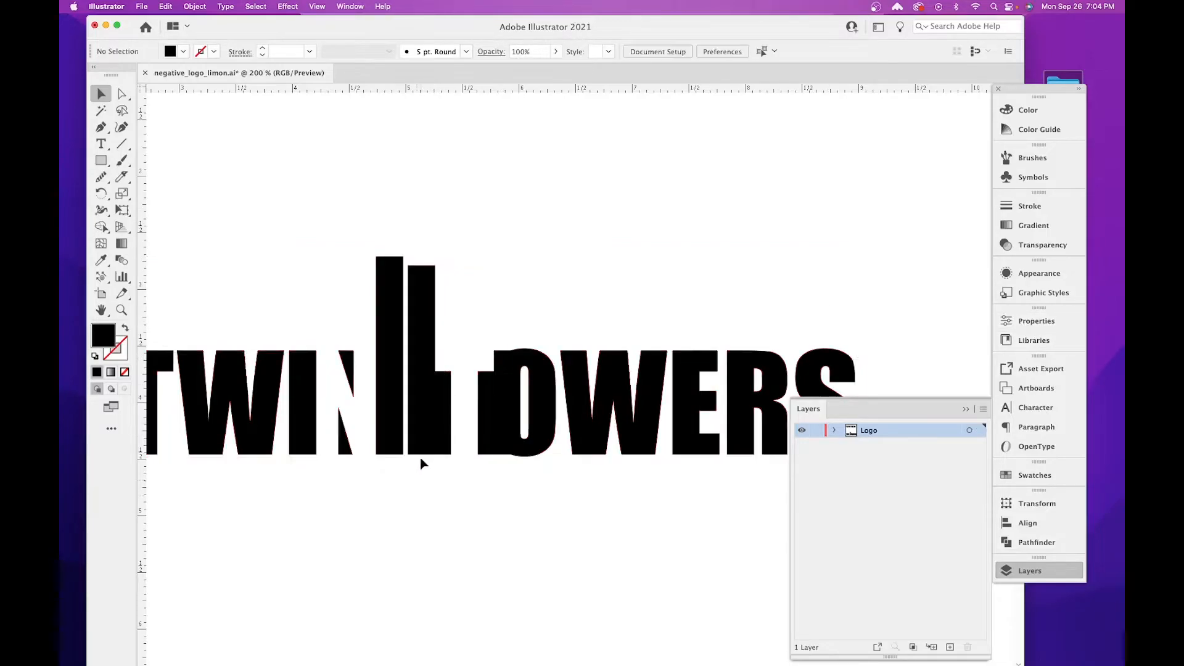
{"action": "left_click", "coordinate": [424, 339]}
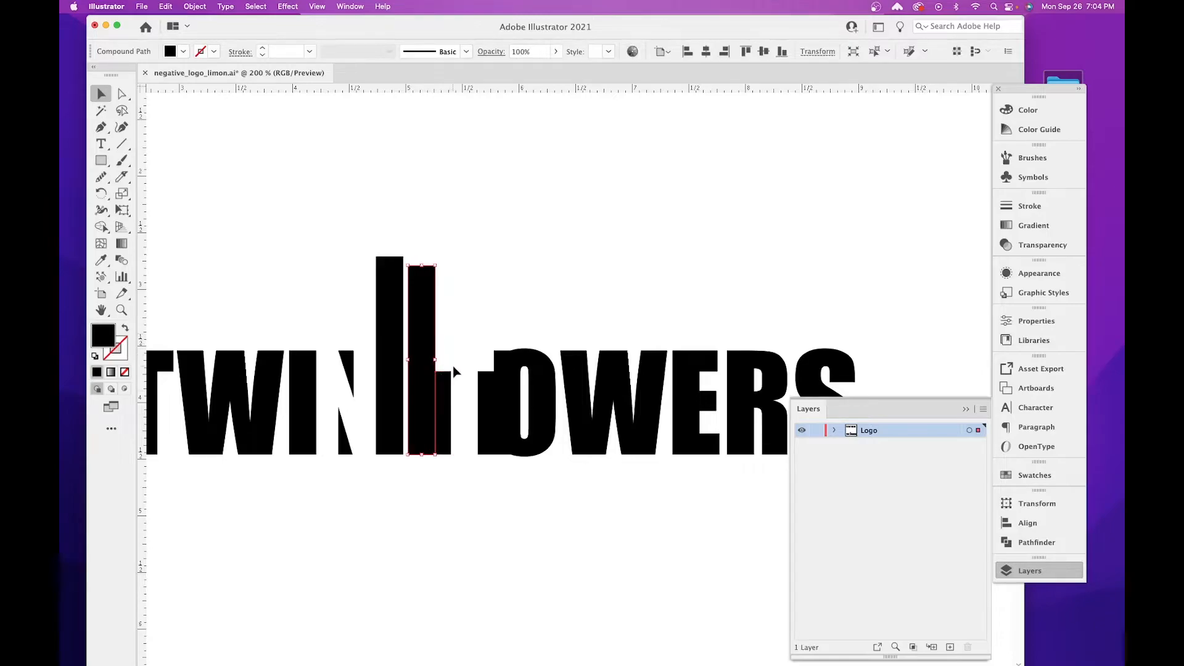
{"action": "left_click", "coordinate": [448, 384], "text": "shift"}
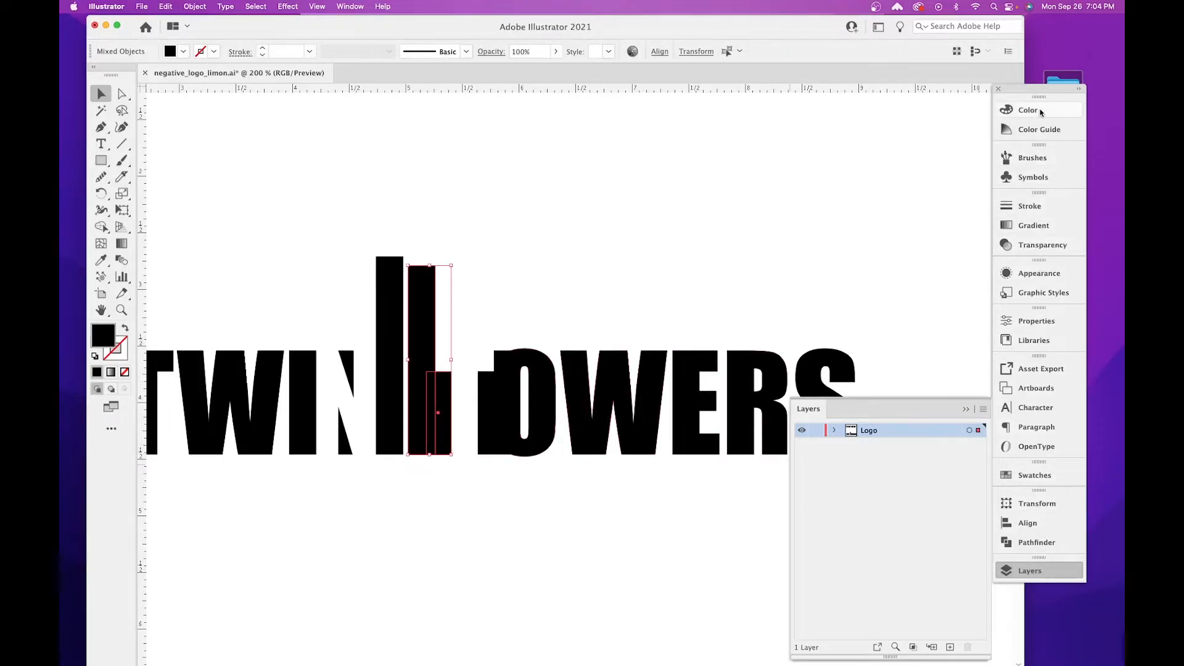
{"action": "left_click", "coordinate": [347, 6]}
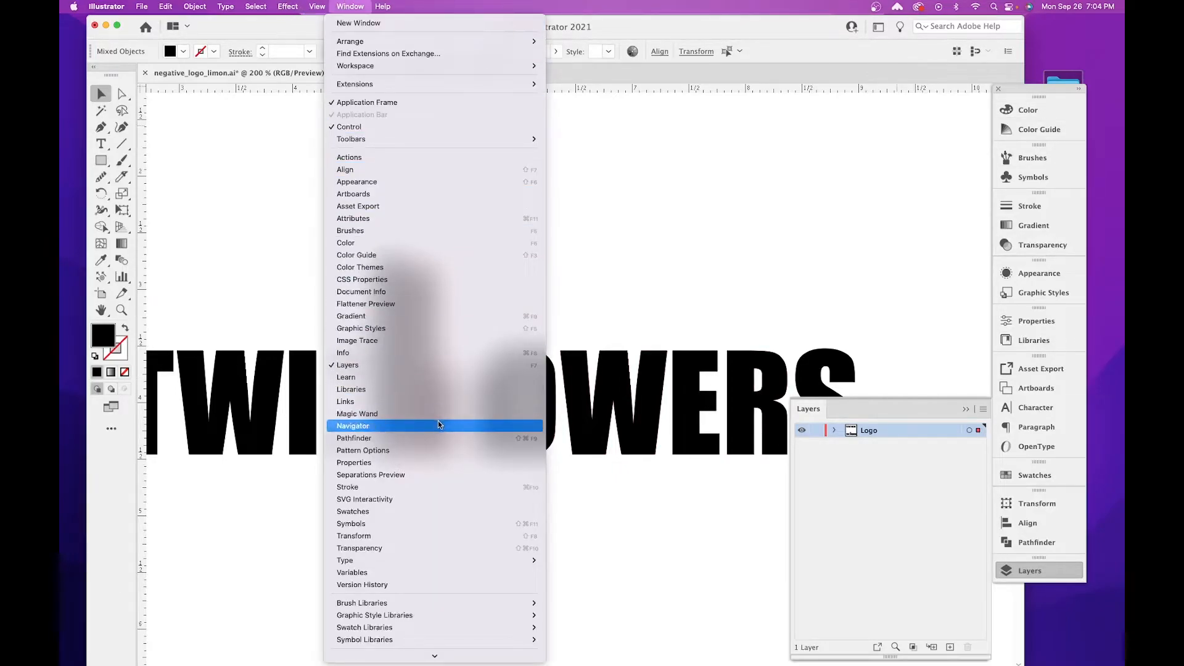
{"action": "left_click", "coordinate": [423, 438]}
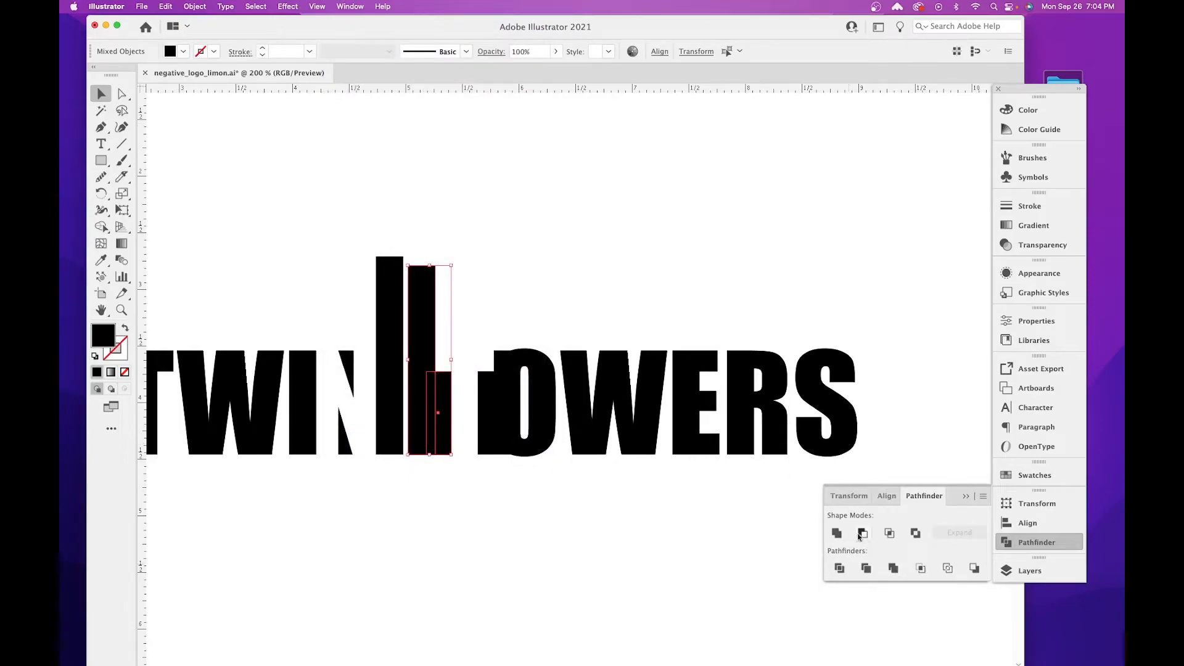
{"action": "left_click", "coordinate": [836, 532]}
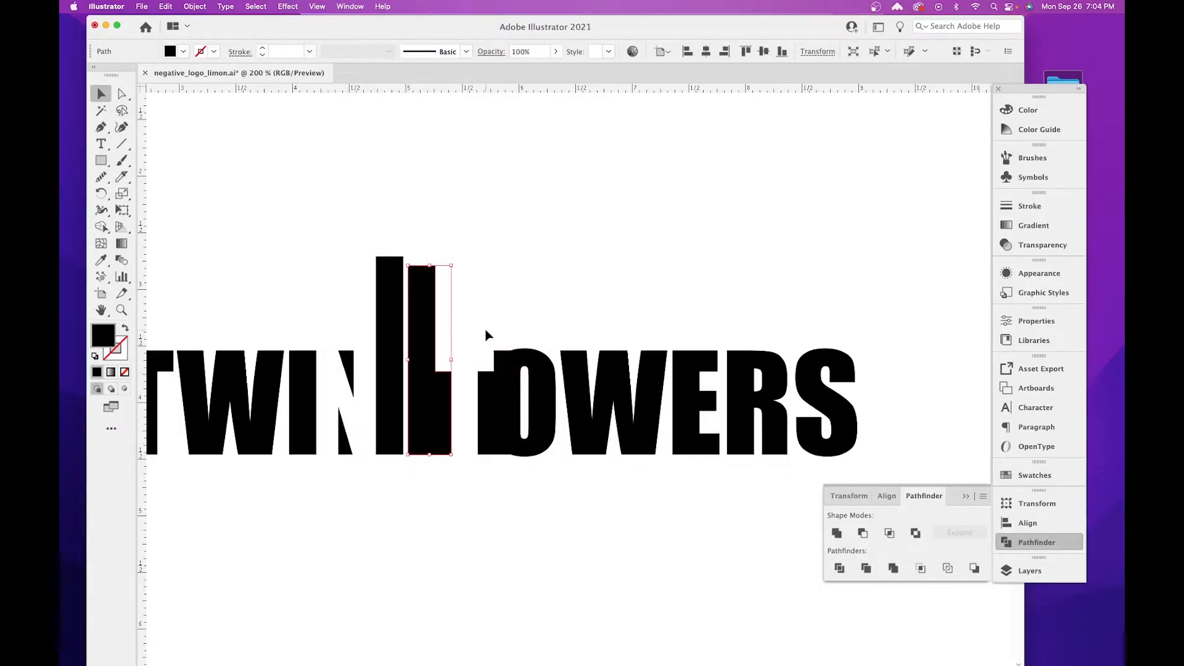
Check the shapes in outline view, unite the O of TOWERS with its two filler rectangles, and return to preview.
{"action": "left_click", "coordinate": [512, 363]}
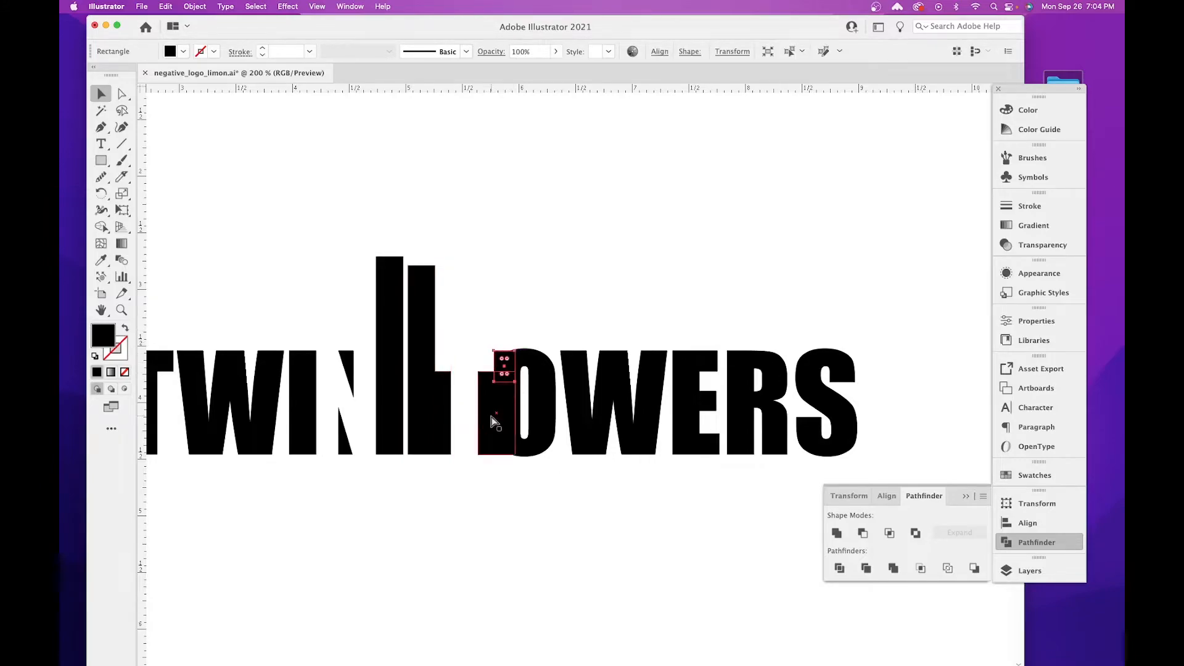
{"action": "key", "text": "super+y"}
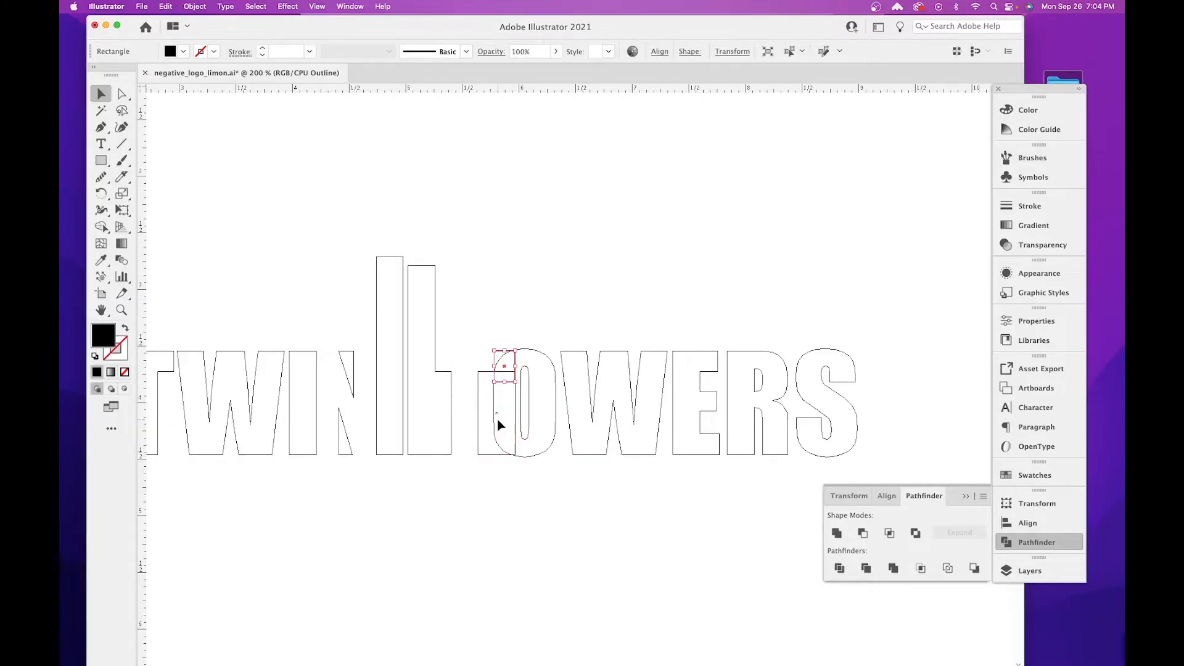
{"action": "key", "text": "super+equal"}
{"action": "key", "text": "super+equal"}
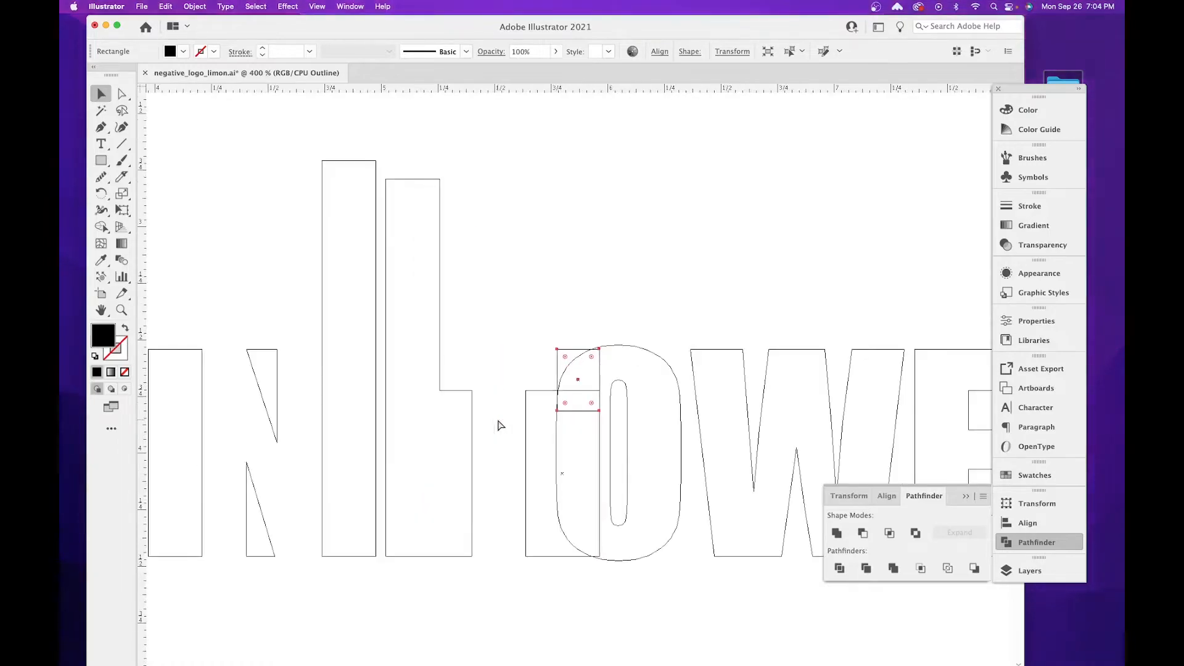
{"action": "scroll", "coordinate": [535, 370], "scroll_direction": "down", "scroll_amount": 2}
{"action": "scroll", "coordinate": [535, 370], "scroll_direction": "right", "scroll_amount": 1}
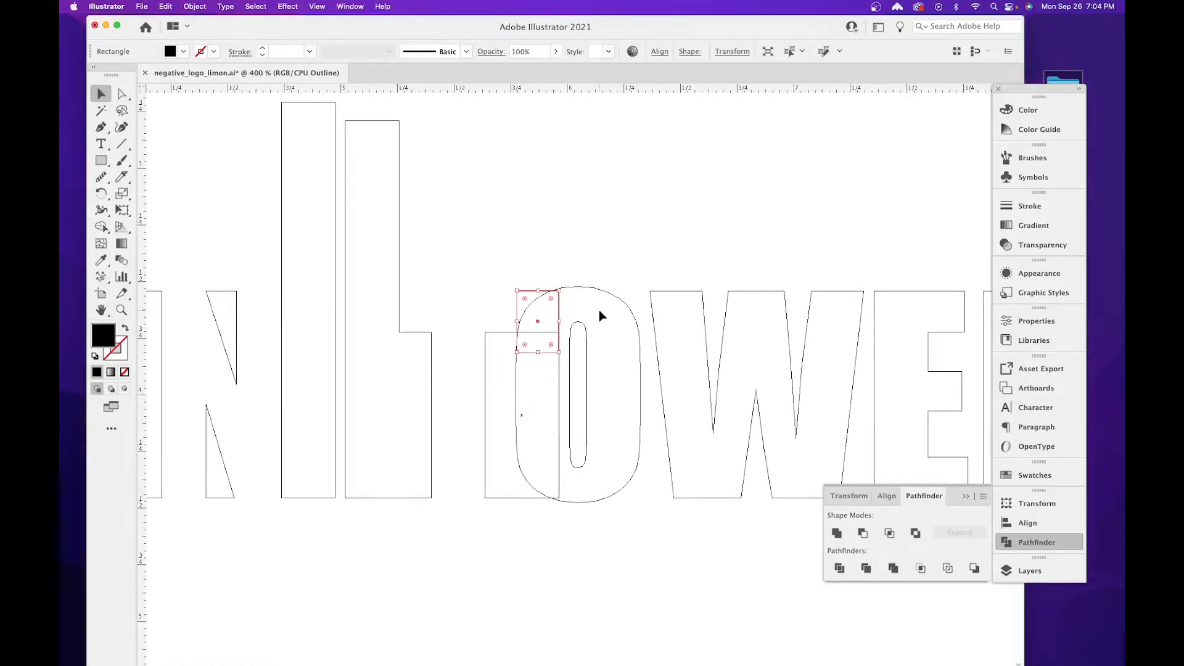
{"action": "left_click_drag", "start_coordinate": [572, 444], "coordinate": [602, 518]}
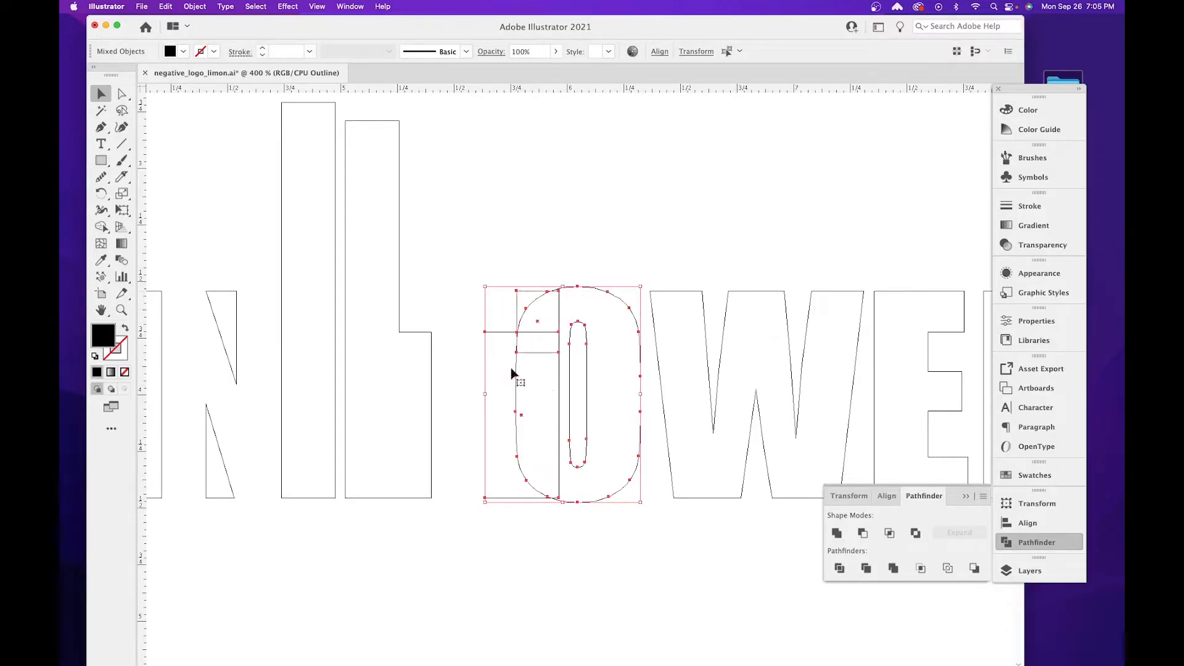
{"action": "left_click", "coordinate": [837, 533]}
{"action": "left_click", "coordinate": [439, 525]}
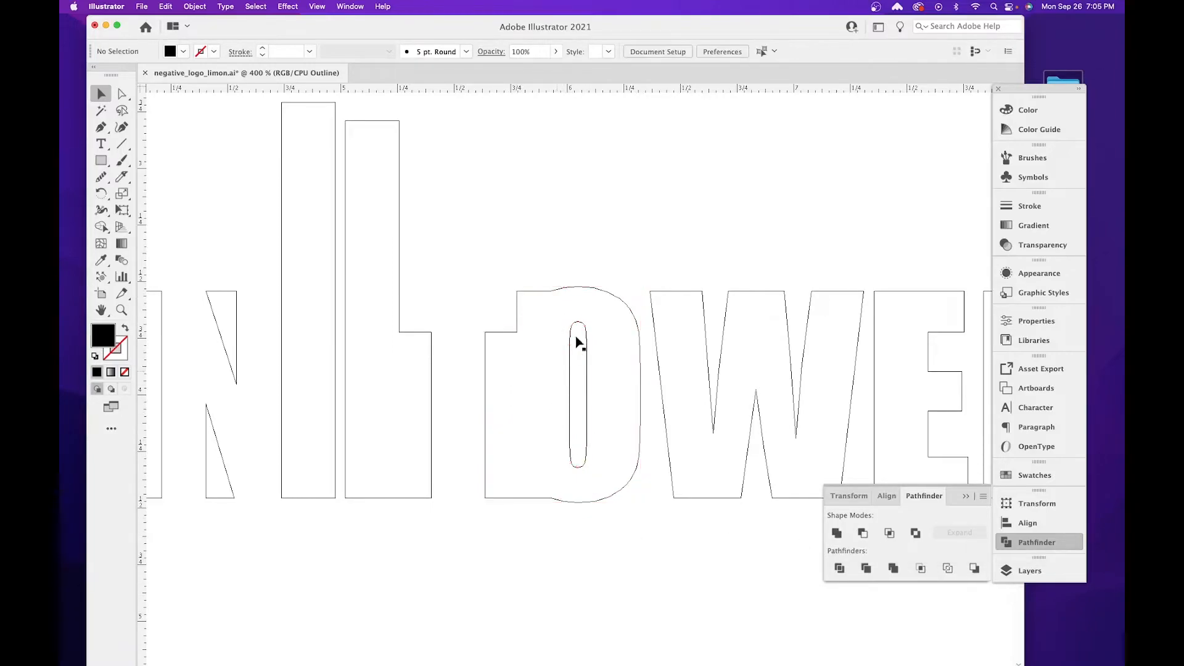
{"action": "key", "text": "super+y"}
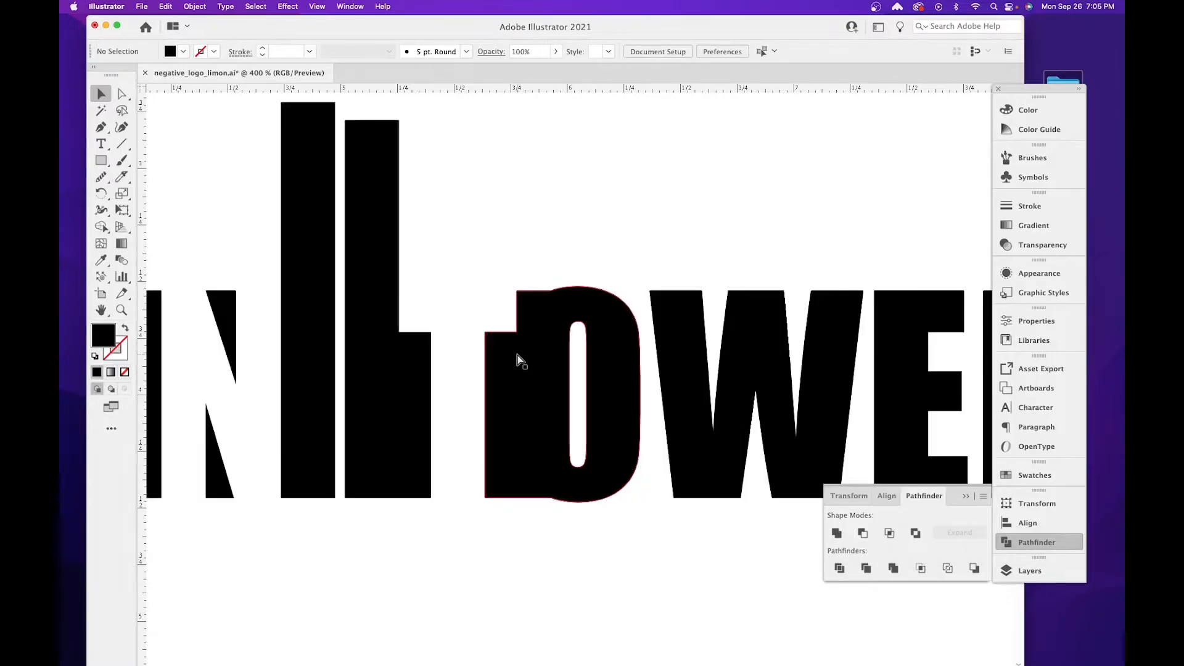
{"action": "key", "text": "super+minus"}
{"action": "key", "text": "super+minus"}
{"action": "key", "text": "super+minus"}
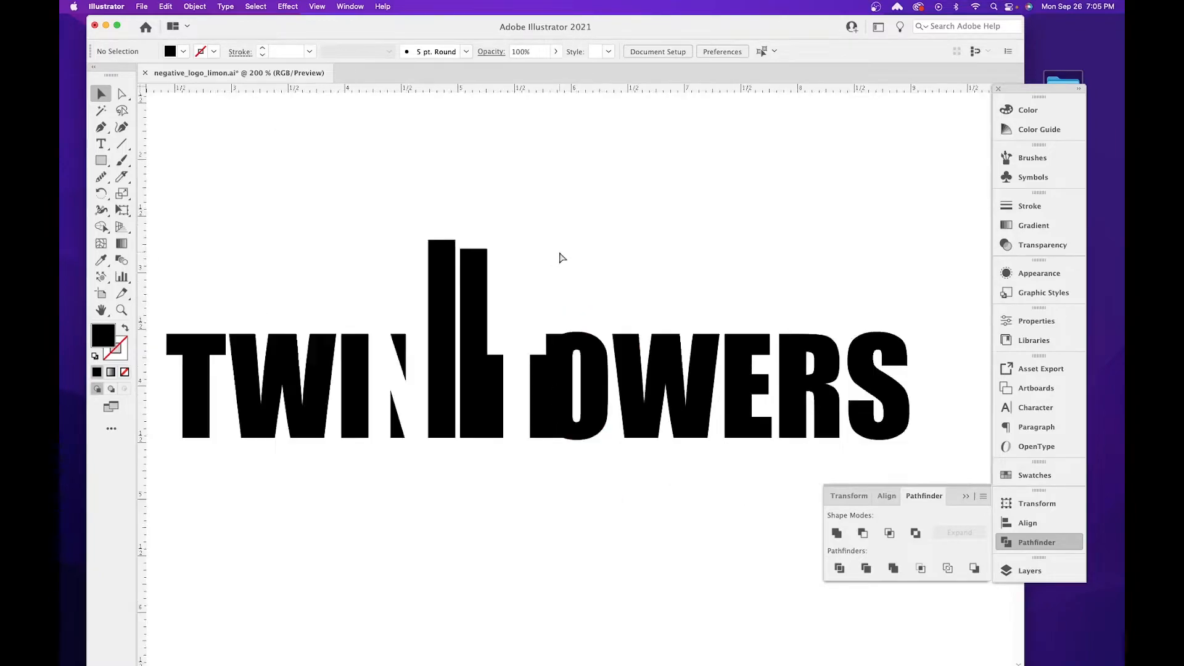
{"action": "key", "text": "super+minus"}
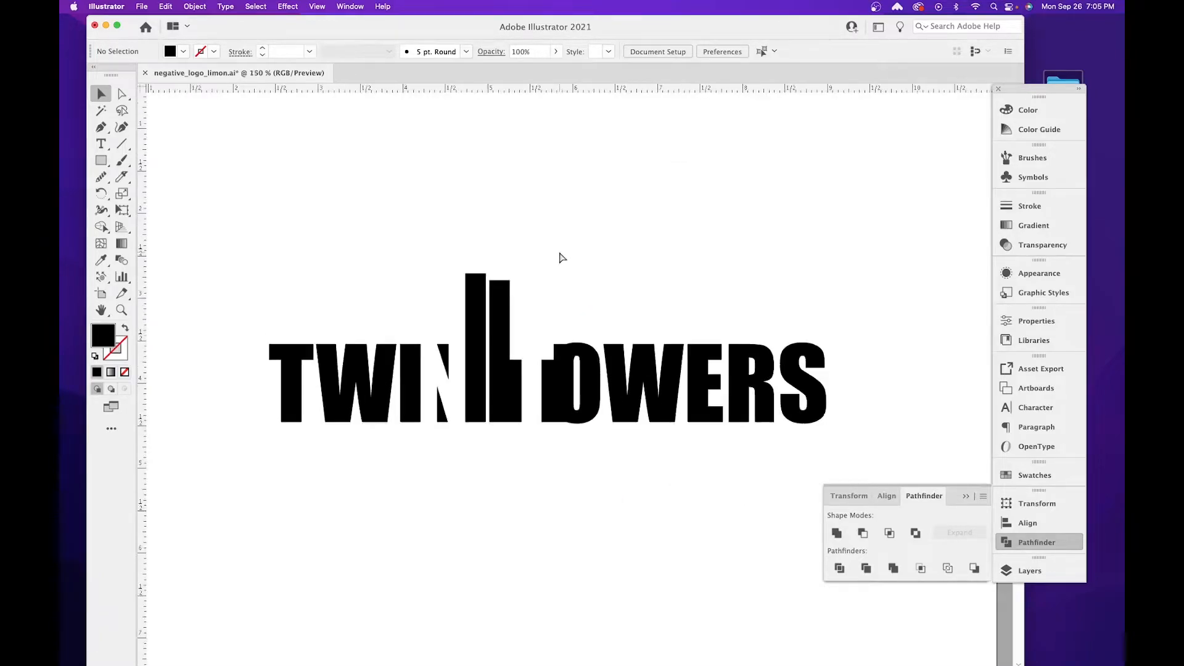
{"action": "key", "text": "super+plus"}
{"action": "key", "text": "super+plus"}
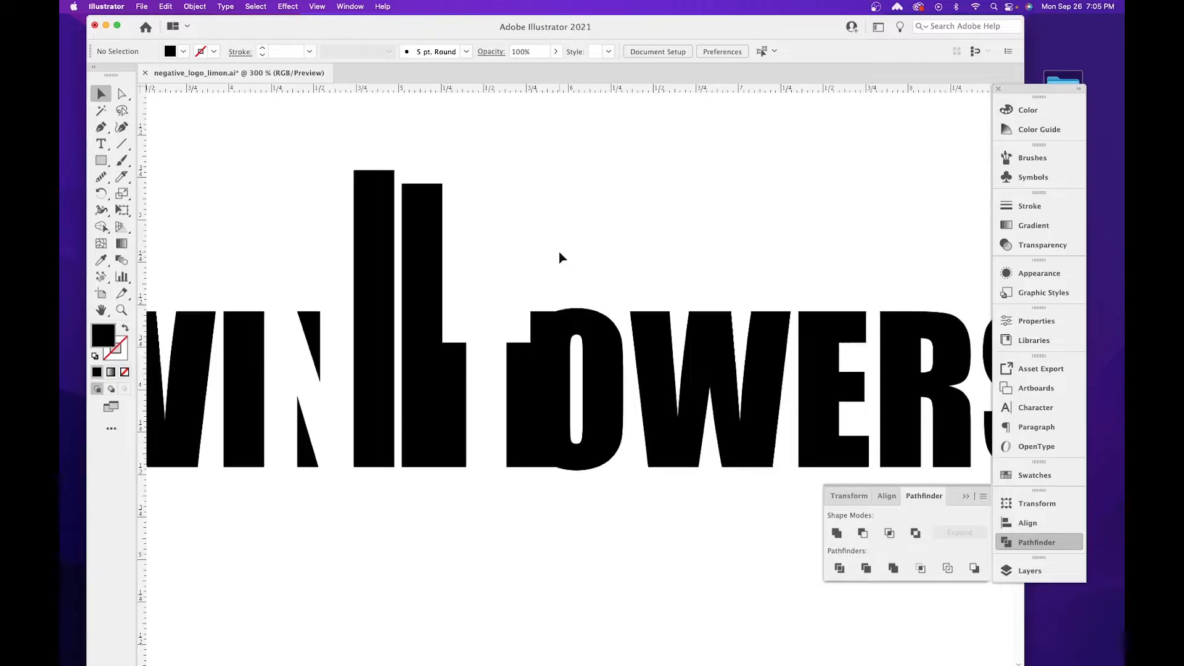
Switch to Chrome, search Google for "twin towers" in a new tab, and show the image results.
{"action": "mouse_move", "coordinate": [948, 663]}
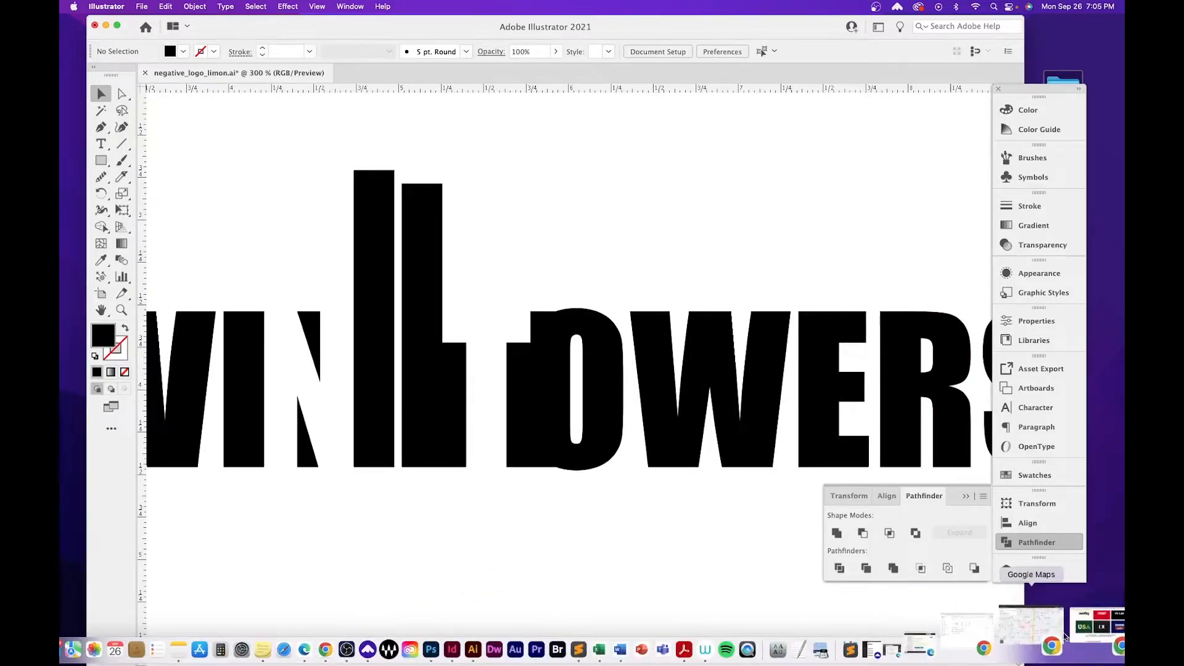
{"action": "left_click", "coordinate": [1072, 627]}
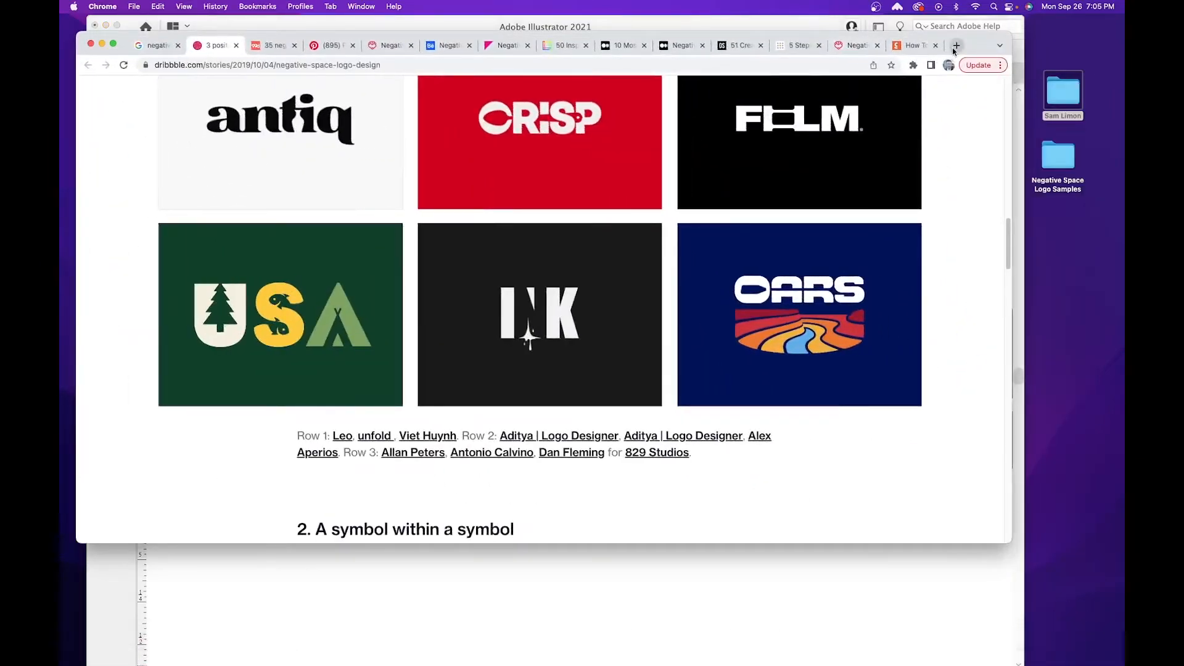
{"action": "left_click", "coordinate": [955, 46]}
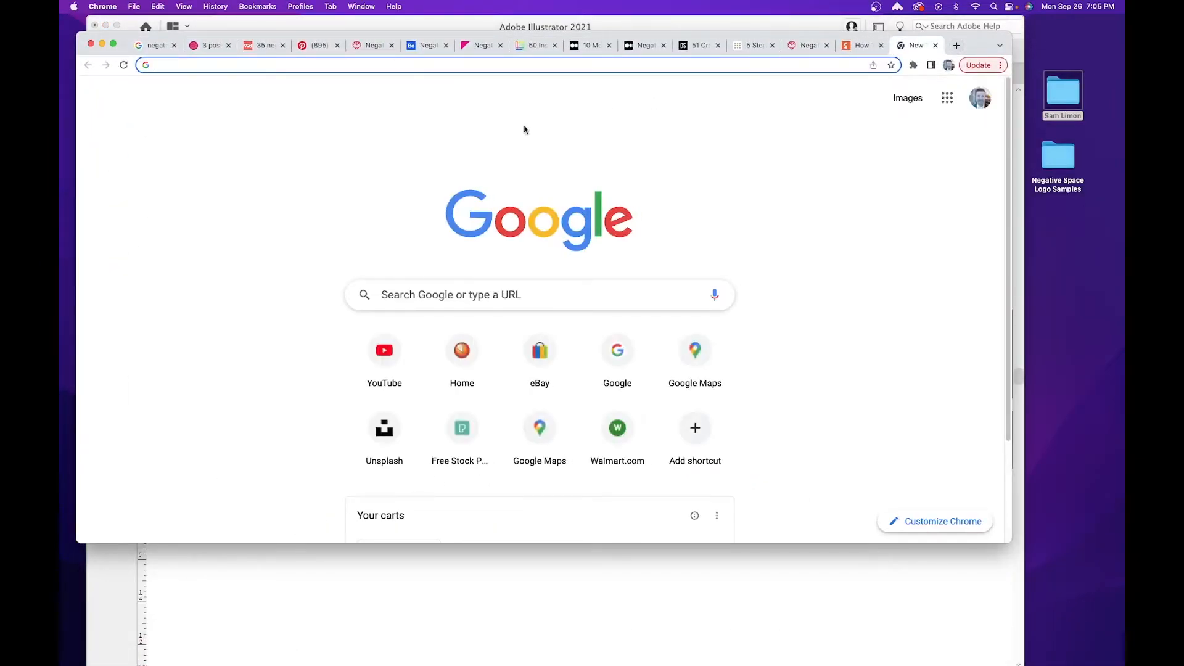
{"action": "type", "text": "twin tower"}
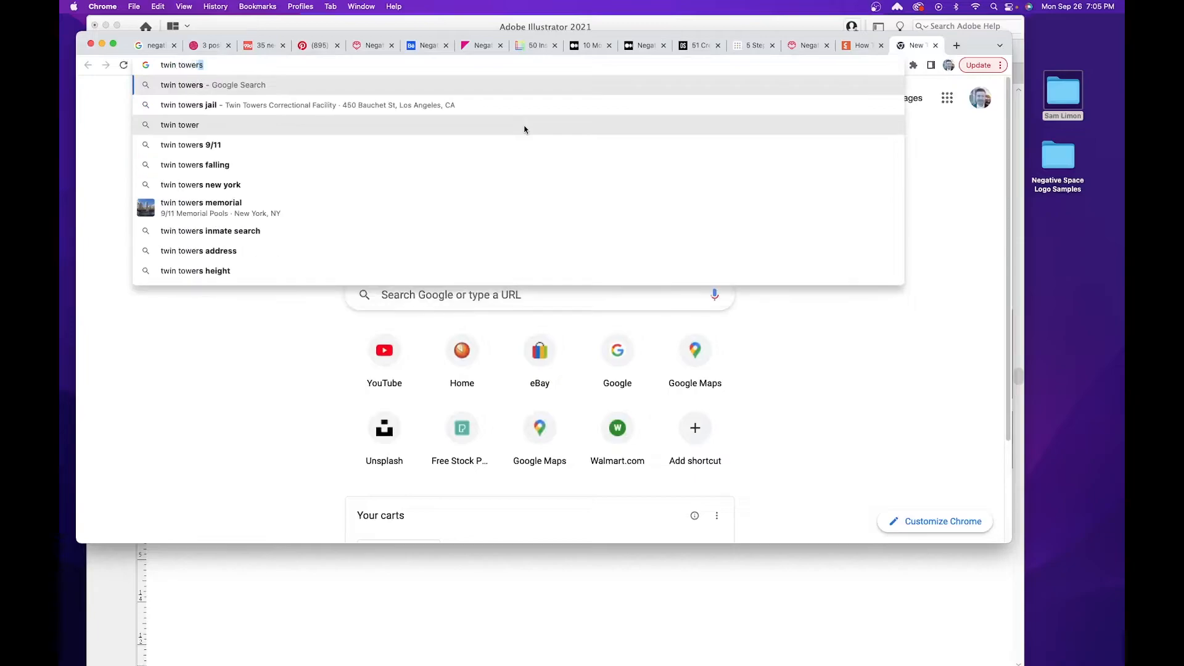
{"action": "key", "text": "Return"}
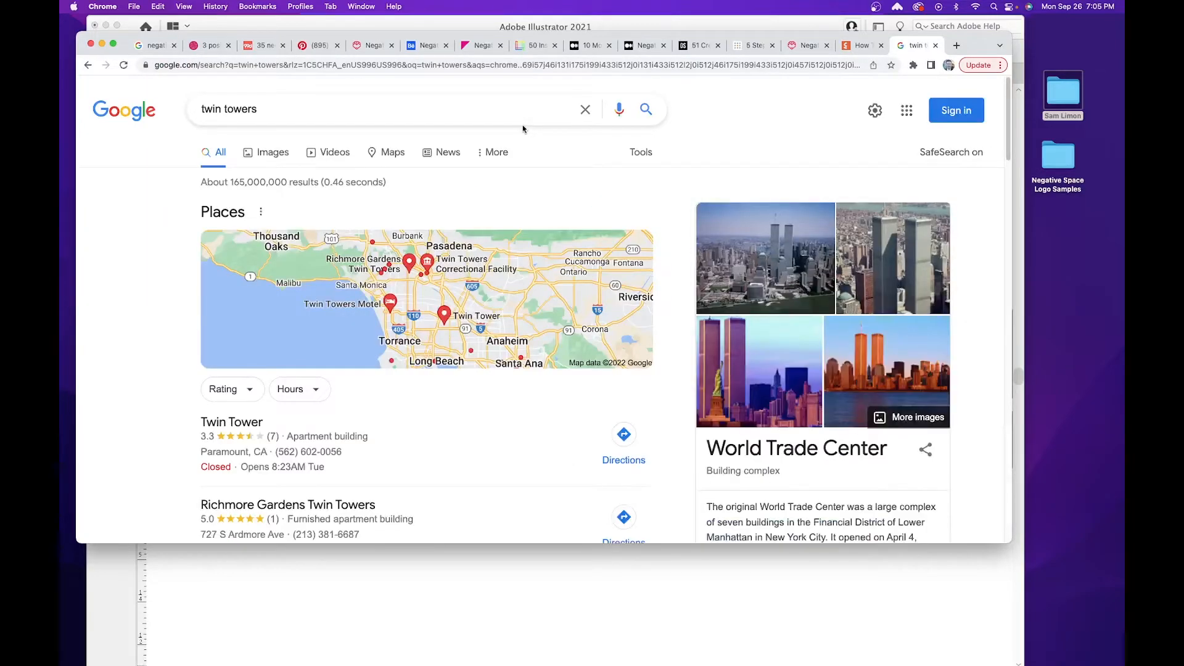
{"action": "scroll", "coordinate": [357, 298], "scroll_direction": "up", "scroll_amount": 4}
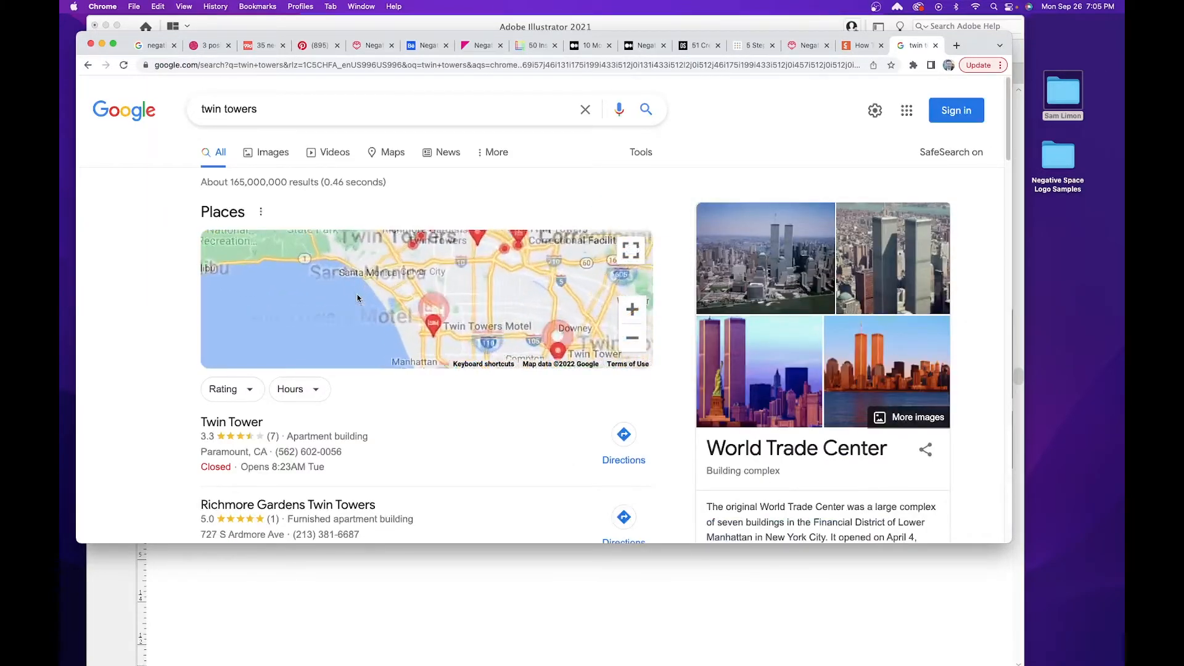
{"action": "left_click", "coordinate": [268, 155]}
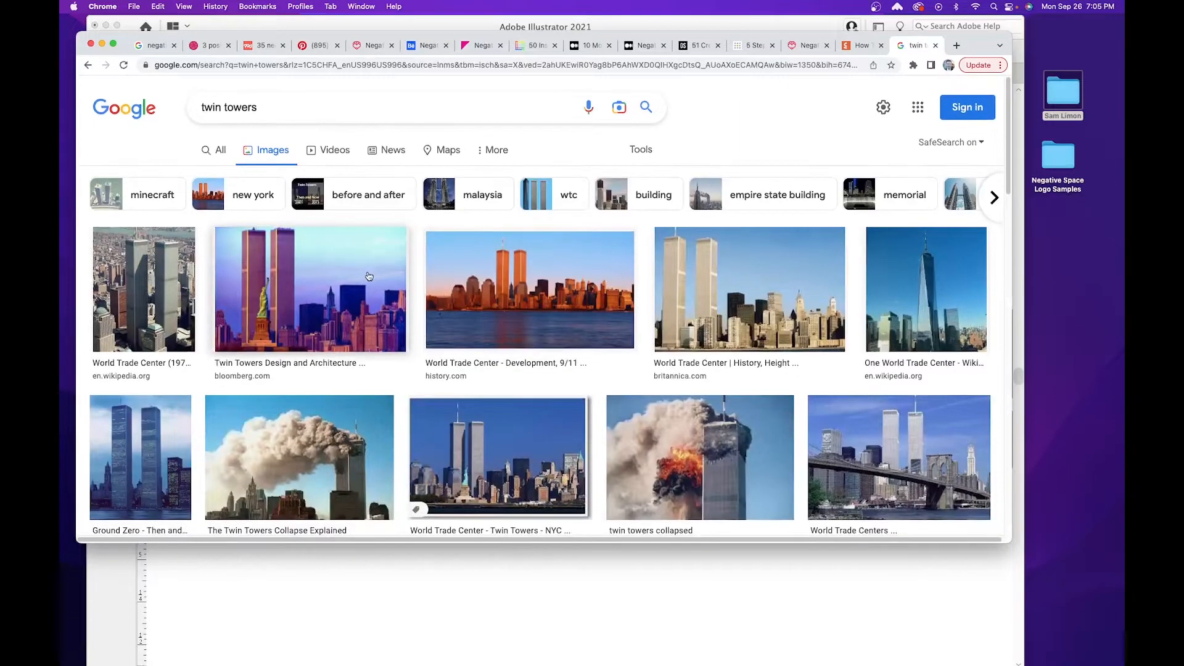
Examine the twin towers photos for roof heights and the antenna, close that search tab, and switch back to Illustrator.
{"action": "left_click", "coordinate": [484, 423]}
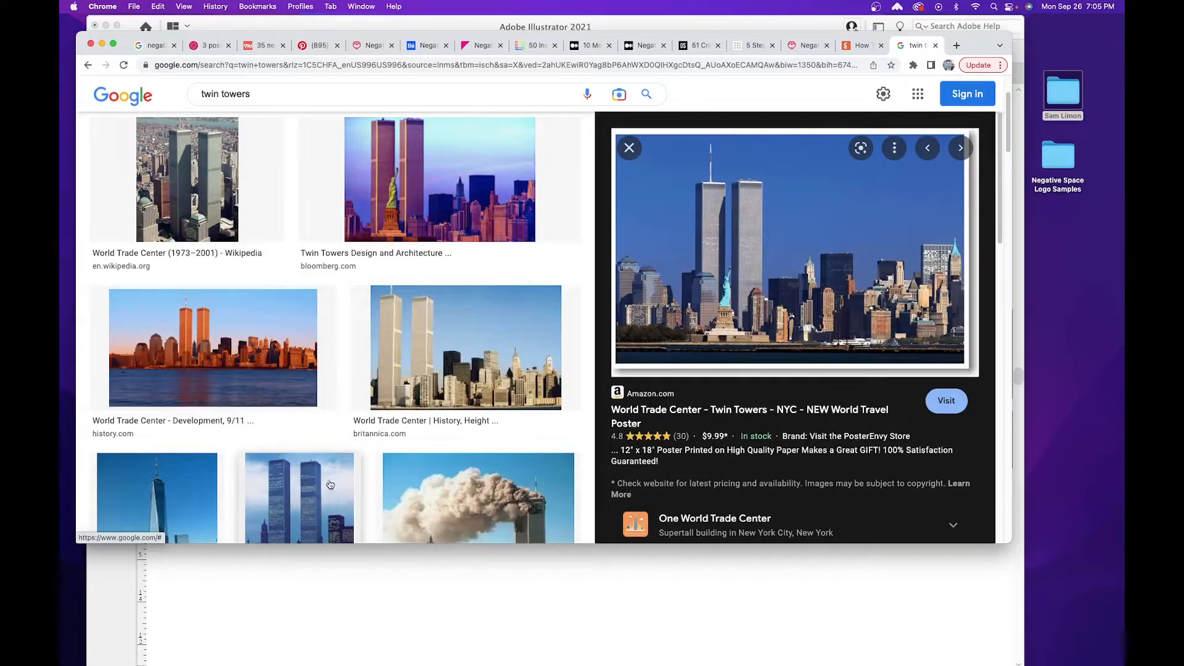
{"action": "scroll", "coordinate": [337, 485], "scroll_direction": "down", "scroll_amount": 10}
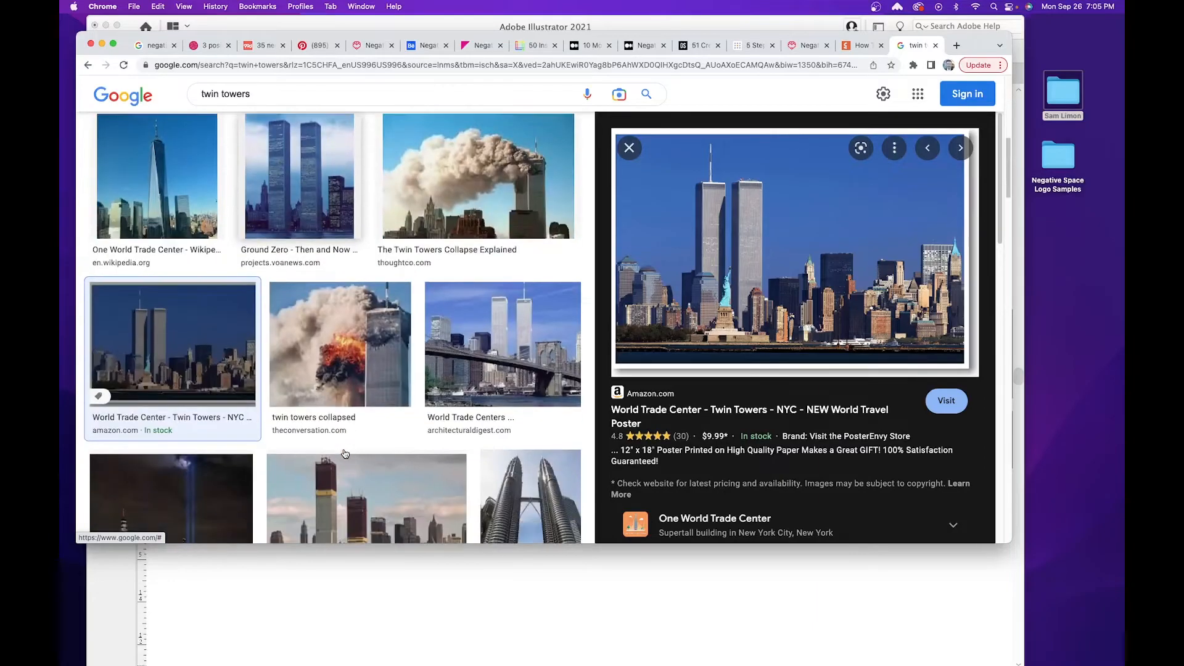
{"action": "scroll", "coordinate": [431, 370], "scroll_direction": "down", "scroll_amount": 3}
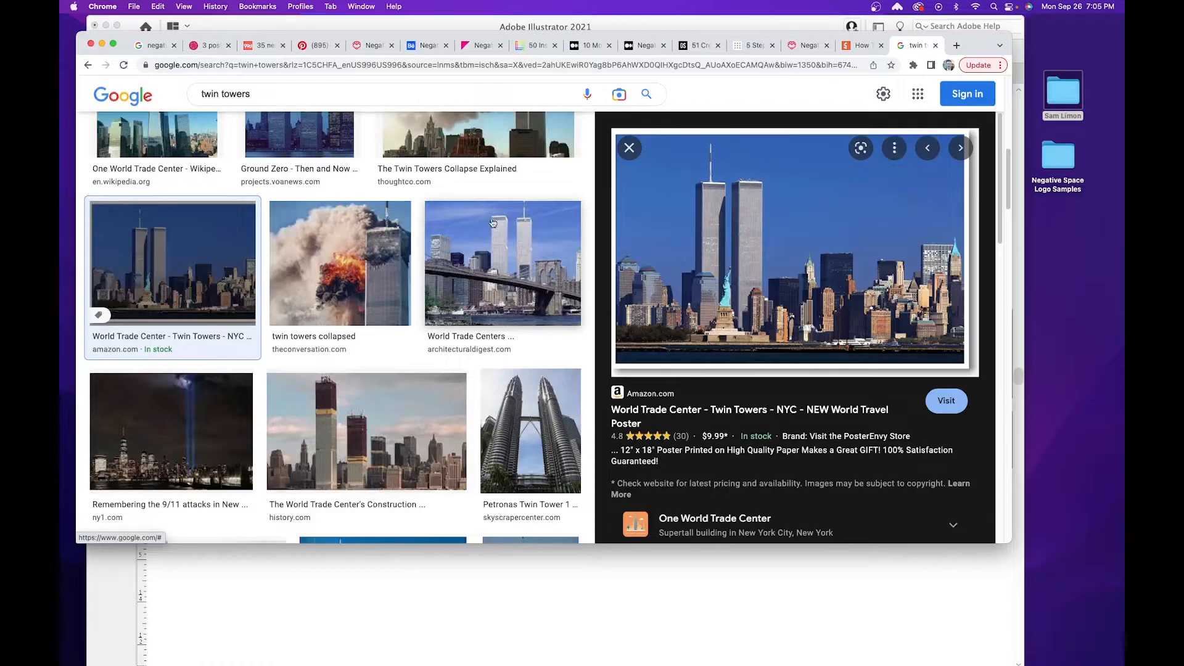
{"action": "scroll", "coordinate": [398, 336], "scroll_direction": "down", "scroll_amount": 6}
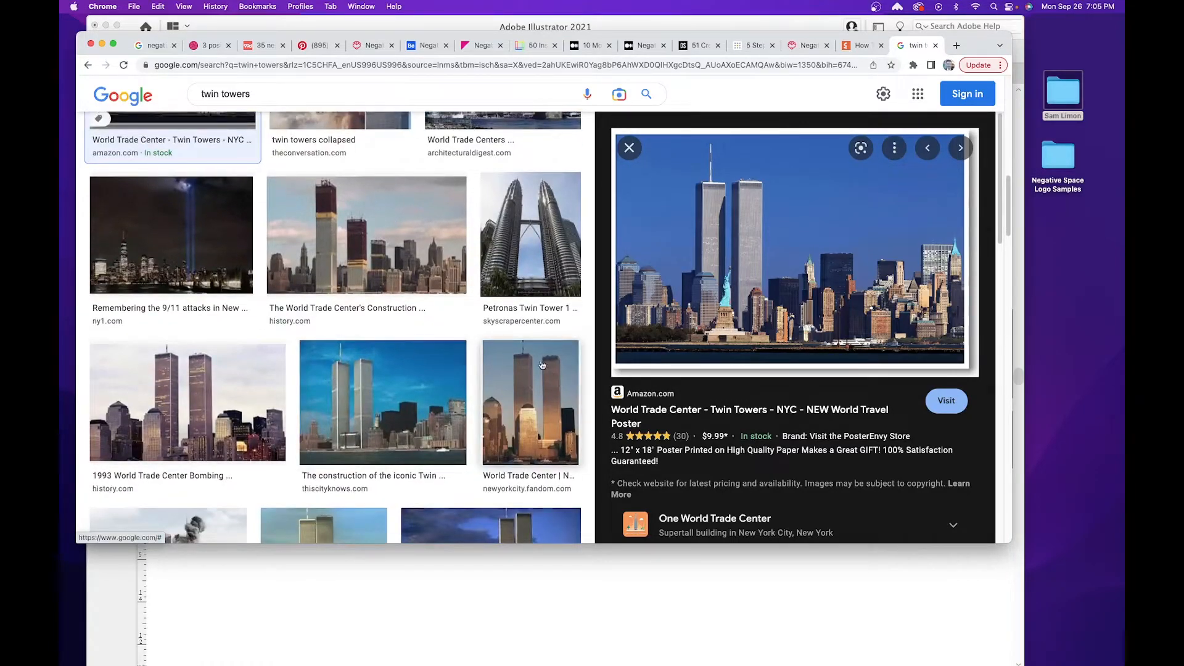
{"action": "scroll", "coordinate": [535, 362], "scroll_direction": "down", "scroll_amount": 5}
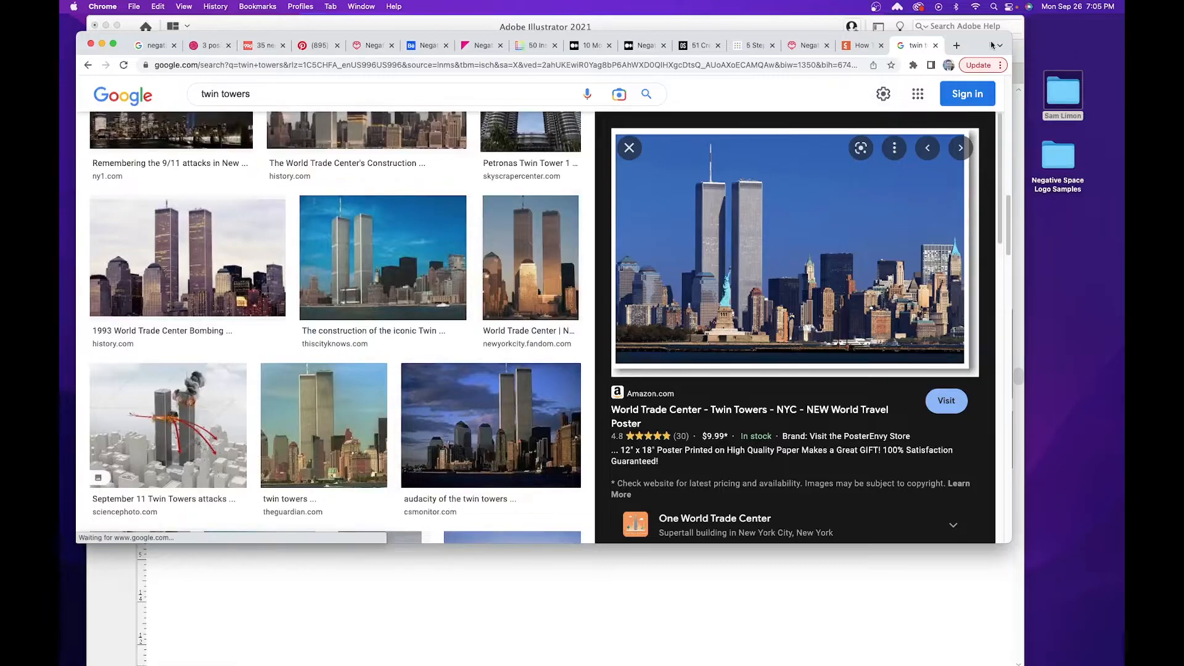
{"action": "left_click", "coordinate": [936, 46]}
{"action": "left_click", "coordinate": [747, 591]}
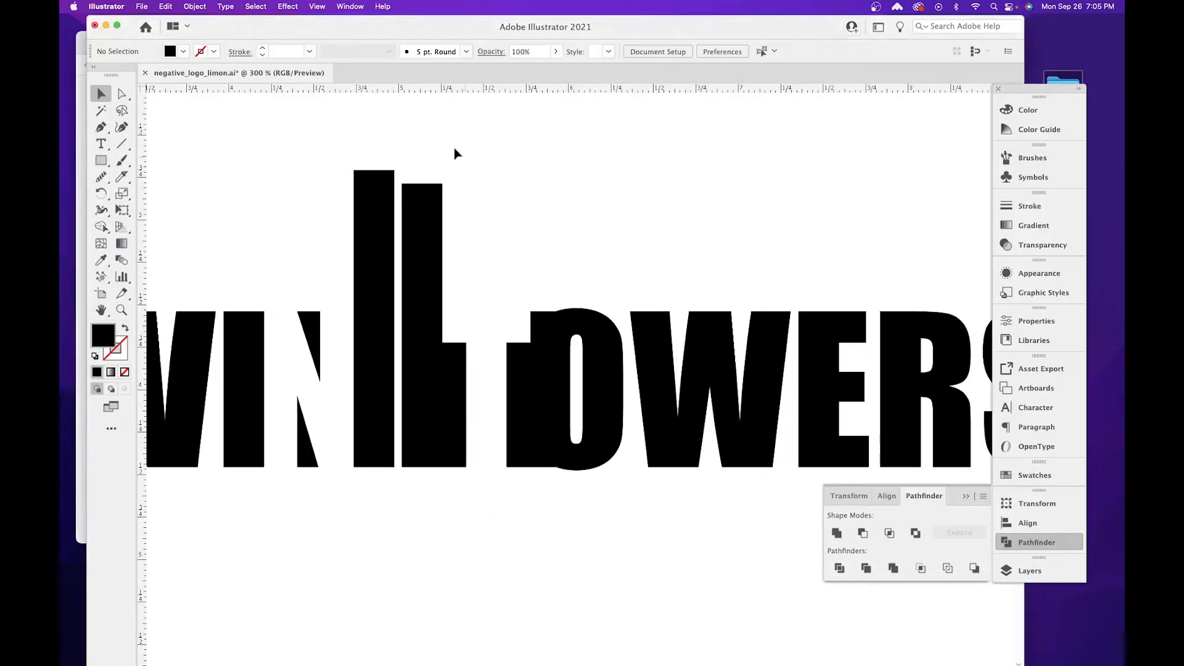
Lower the top edge of the taller tower bar to align with the top of the shorter tower bar.
{"action": "left_click_drag", "start_coordinate": [423, 139], "coordinate": [568, 267]}
{"action": "left_click", "coordinate": [574, 322]}
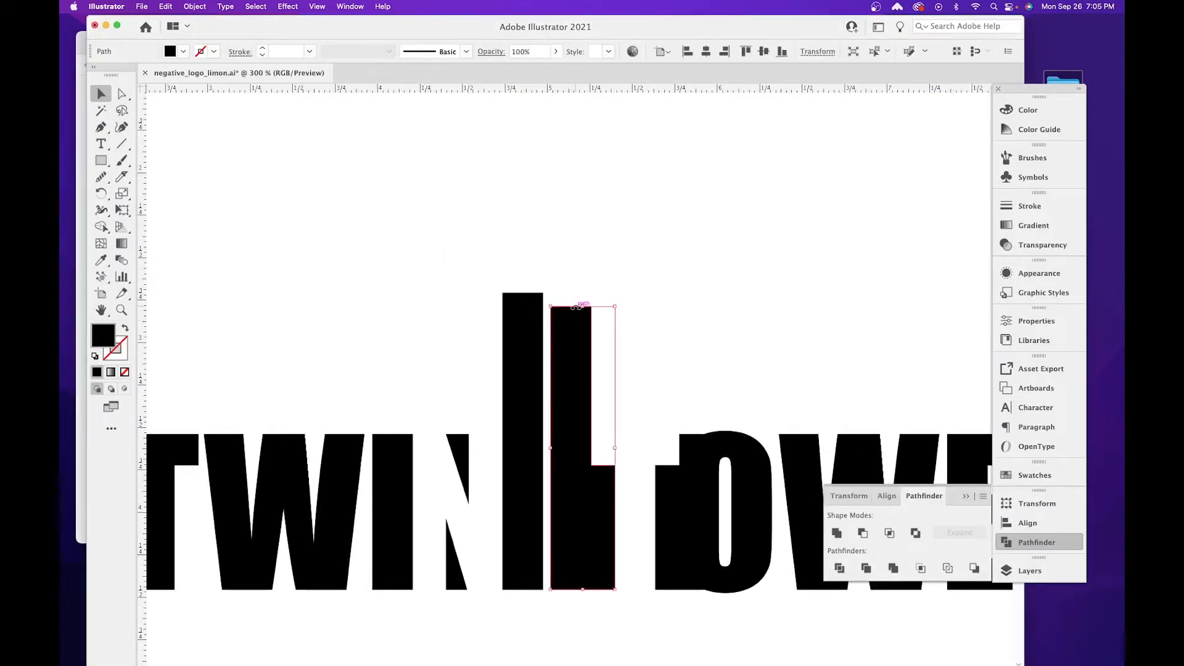
{"action": "left_click", "coordinate": [521, 304]}
{"action": "left_click_drag", "start_coordinate": [525, 297], "coordinate": [523, 306]}
{"action": "left_click", "coordinate": [702, 307]}
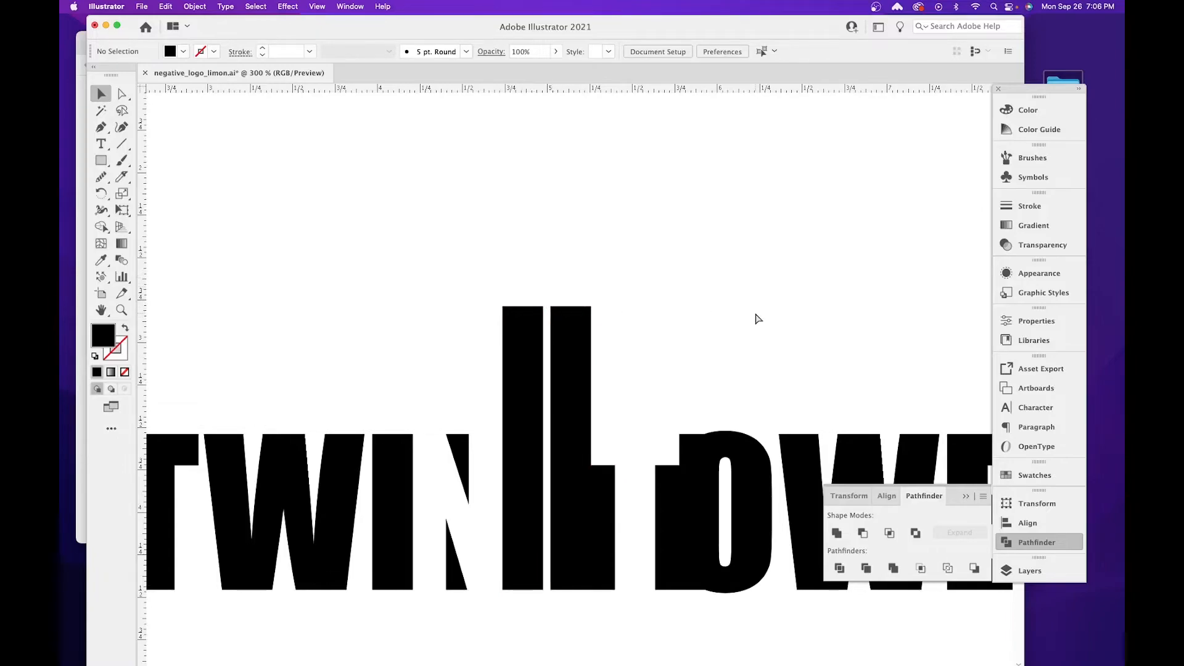
Draw a tall three-sided polygon with the Polygon tool in the empty area beside the tower tops.
{"action": "key", "text": "super+equal"}
{"action": "key", "text": "super+equal"}
{"action": "key", "text": "super+equal"}
{"action": "left_click_drag", "start_coordinate": [745, 312], "coordinate": [733, 424]}
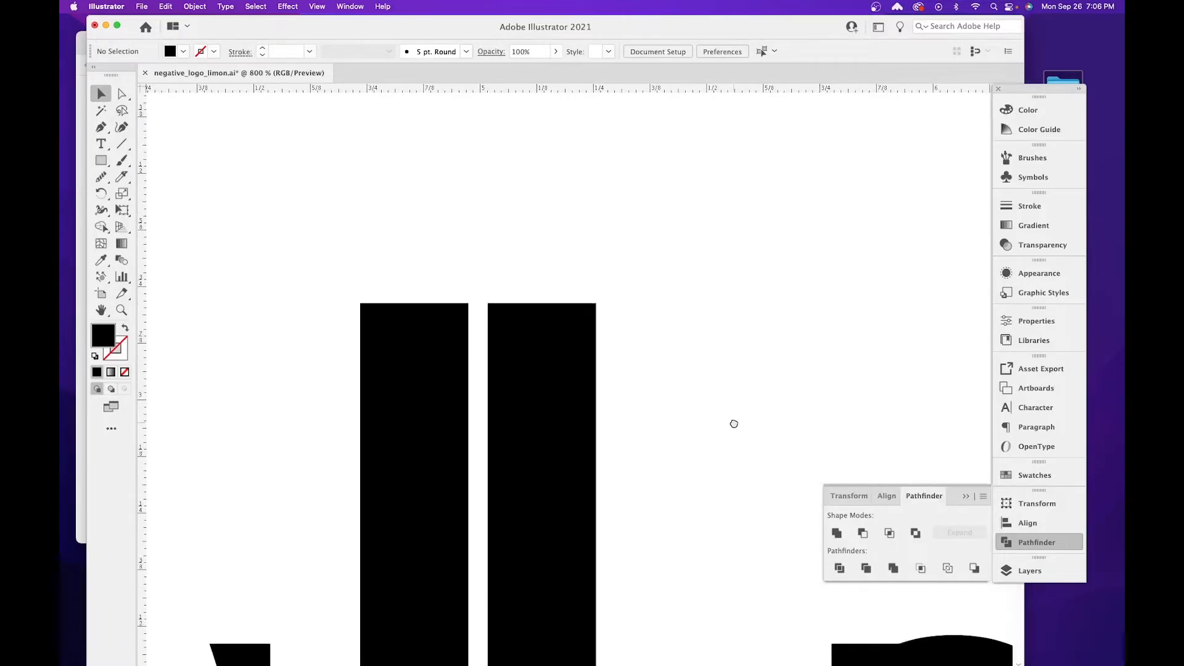
{"action": "left_click", "coordinate": [109, 164]}
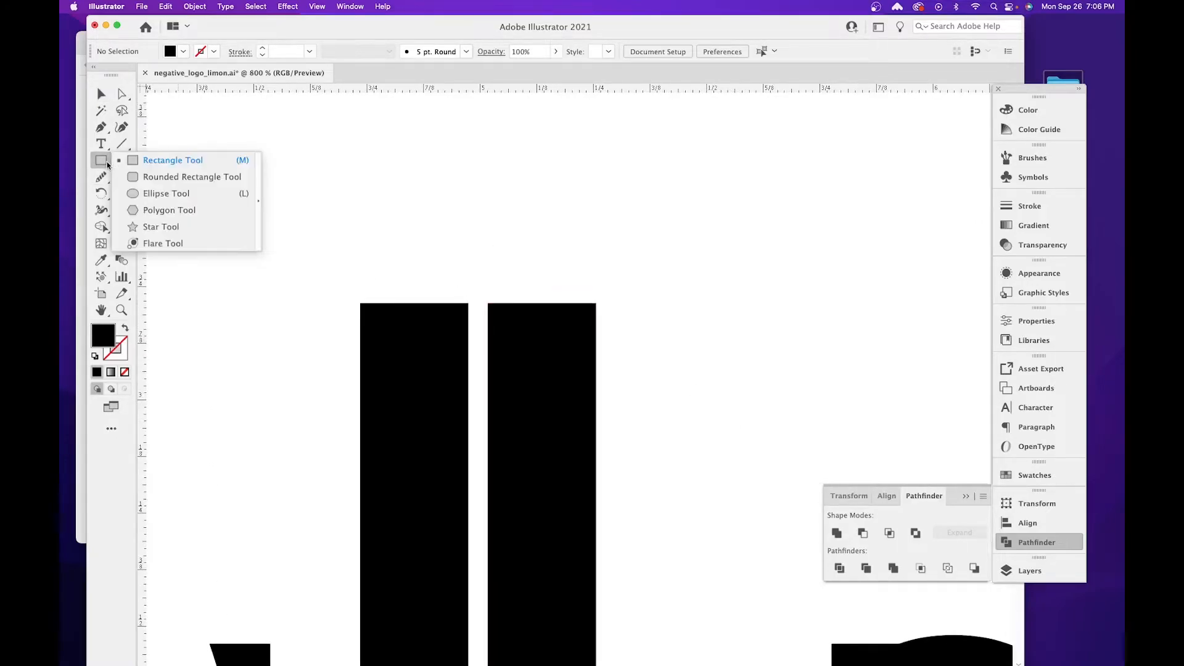
{"action": "left_click", "coordinate": [172, 209]}
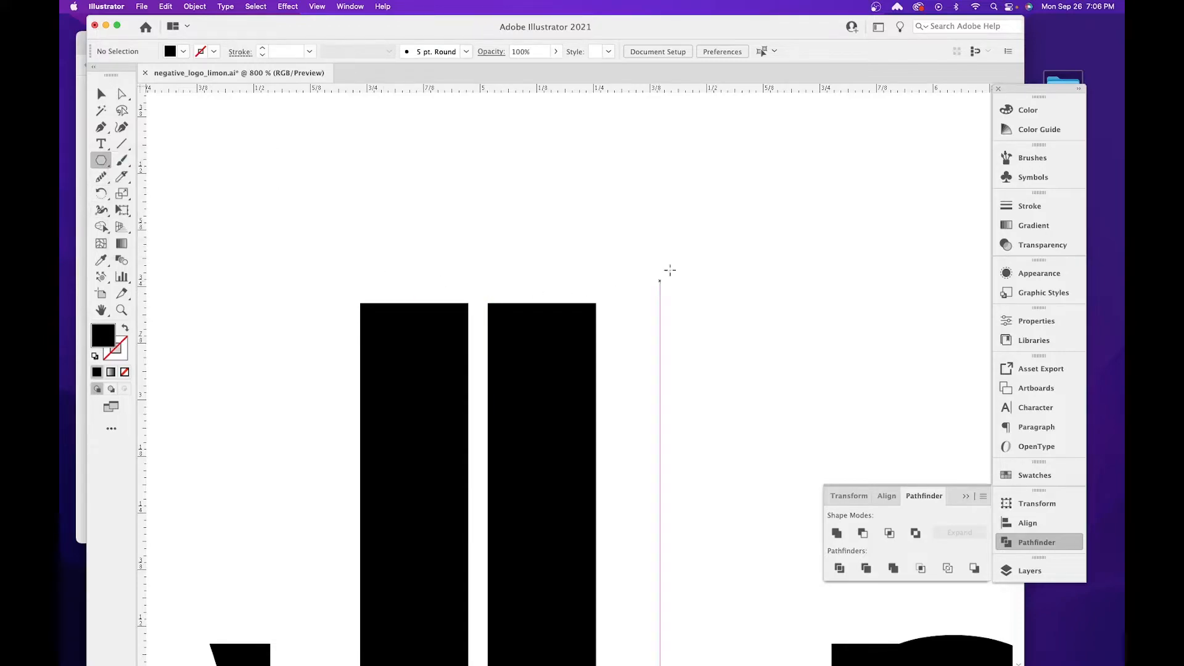
{"action": "left_click_drag", "start_coordinate": [654, 187], "coordinate": [697, 481]}
{"action": "key", "text": "Up"}
{"action": "key", "text": "Up"}
{"action": "key", "text": "Up"}
{"action": "key", "text": "Down"}
{"action": "key", "text": "Up"}
{"action": "key", "text": "Up"}
{"action": "key", "text": "Up"}
{"action": "key", "text": "Up"}
{"action": "key", "text": "Up"}
{"action": "key", "text": "Up"}
{"action": "key", "text": "Up"}
{"action": "key", "text": "Down"}
{"action": "key", "text": "Down"}
{"action": "key", "text": "Down"}
{"action": "key", "text": "Down"}
{"action": "key", "text": "Down"}
{"action": "key", "text": "Down"}
{"action": "key", "text": "Down"}
{"action": "key", "text": "Down"}
{"action": "key", "text": "Down"}
{"action": "key", "text": "shift"}
Narrow and shorten the triangle into a thin spire, and place it overlapping the top of the tower nearest the N.
{"action": "left_click_drag", "start_coordinate": [687, 315], "coordinate": [642, 323]}
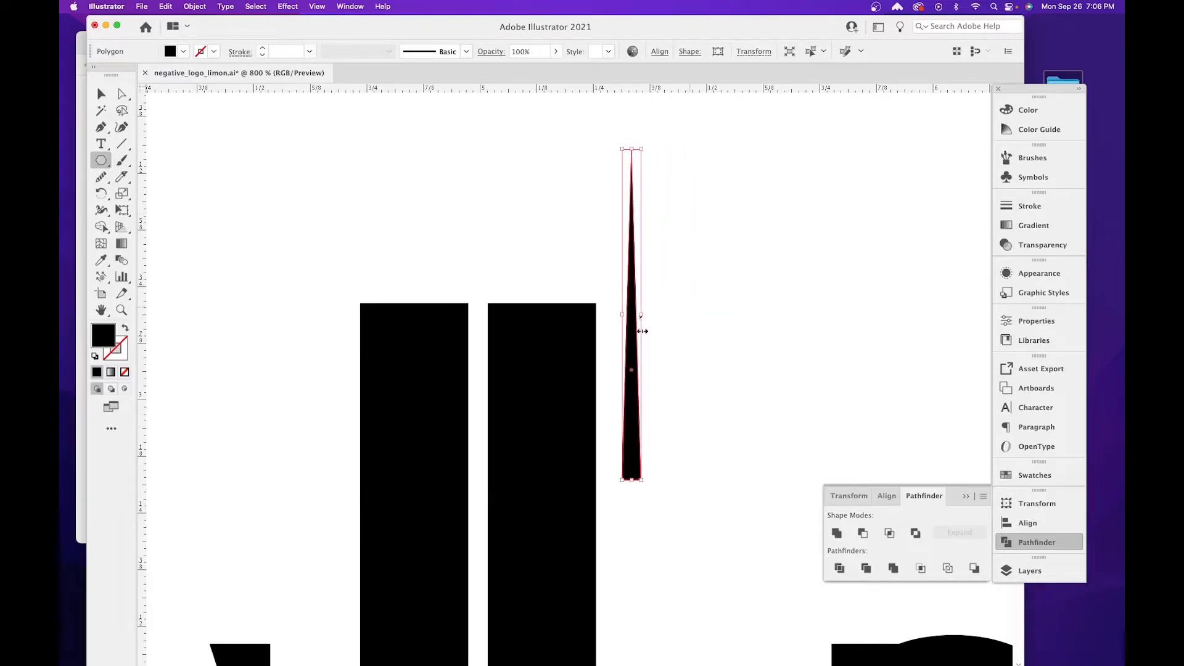
{"action": "left_click_drag", "start_coordinate": [629, 476], "coordinate": [631, 431]}
{"action": "left_click", "coordinate": [101, 93]}
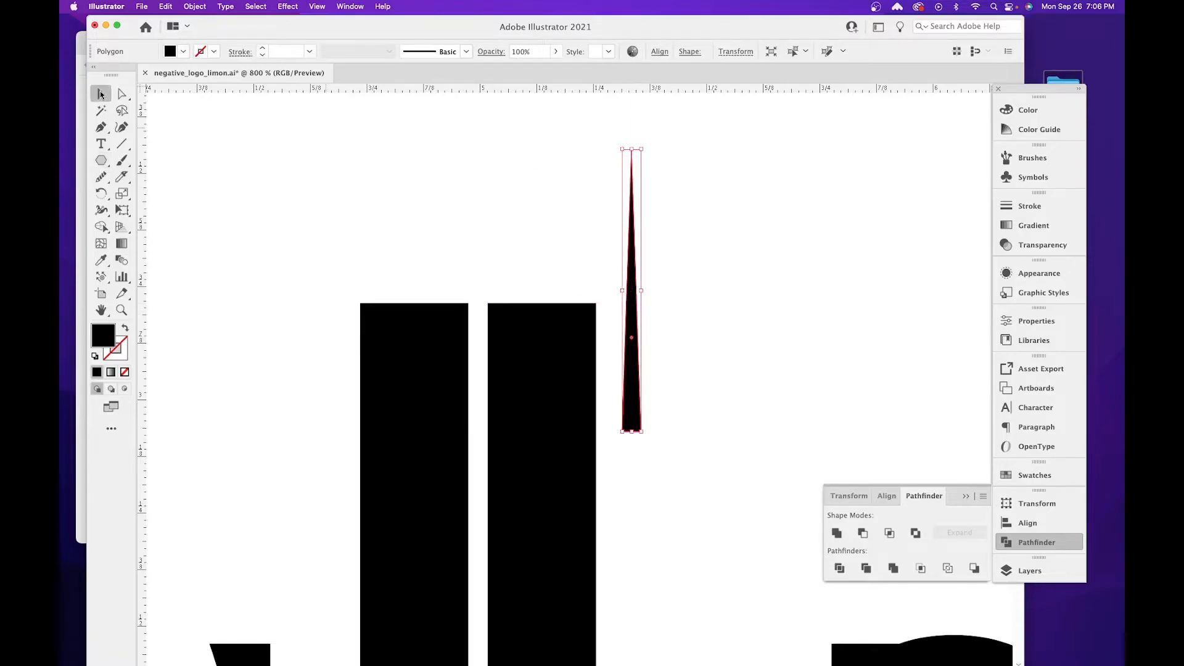
{"action": "left_click_drag", "start_coordinate": [632, 265], "coordinate": [397, 228]}
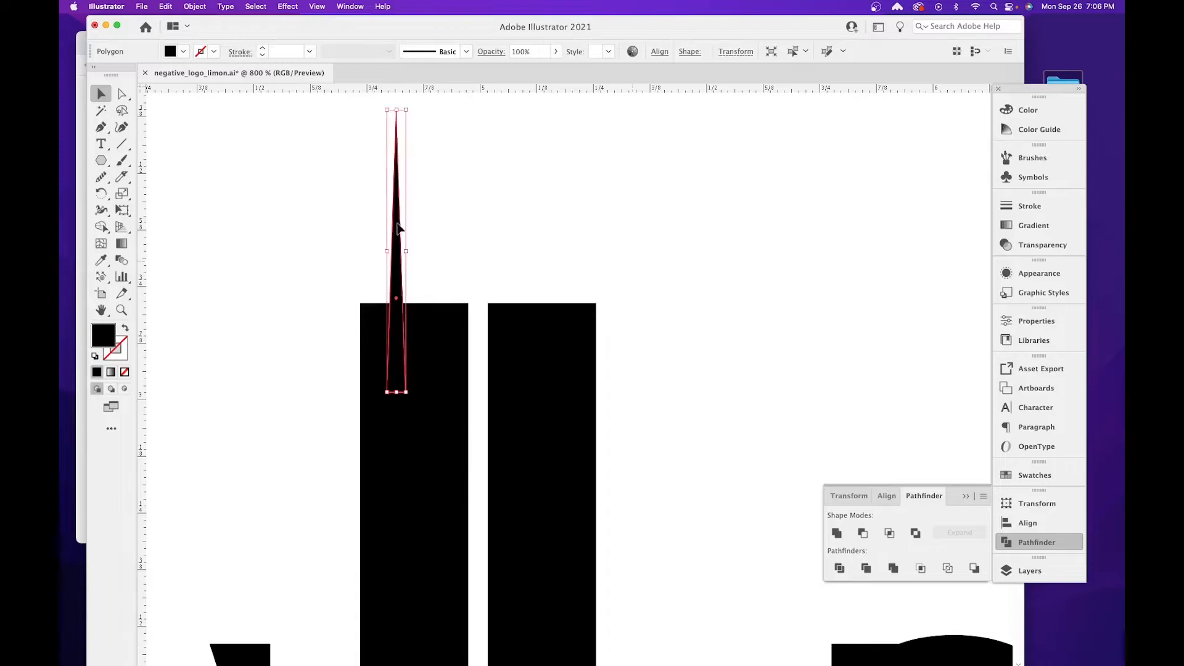
Unite the spire and the tower beneath it into one shape using Pathfinder.
{"action": "left_click_drag", "start_coordinate": [315, 275], "coordinate": [433, 358]}
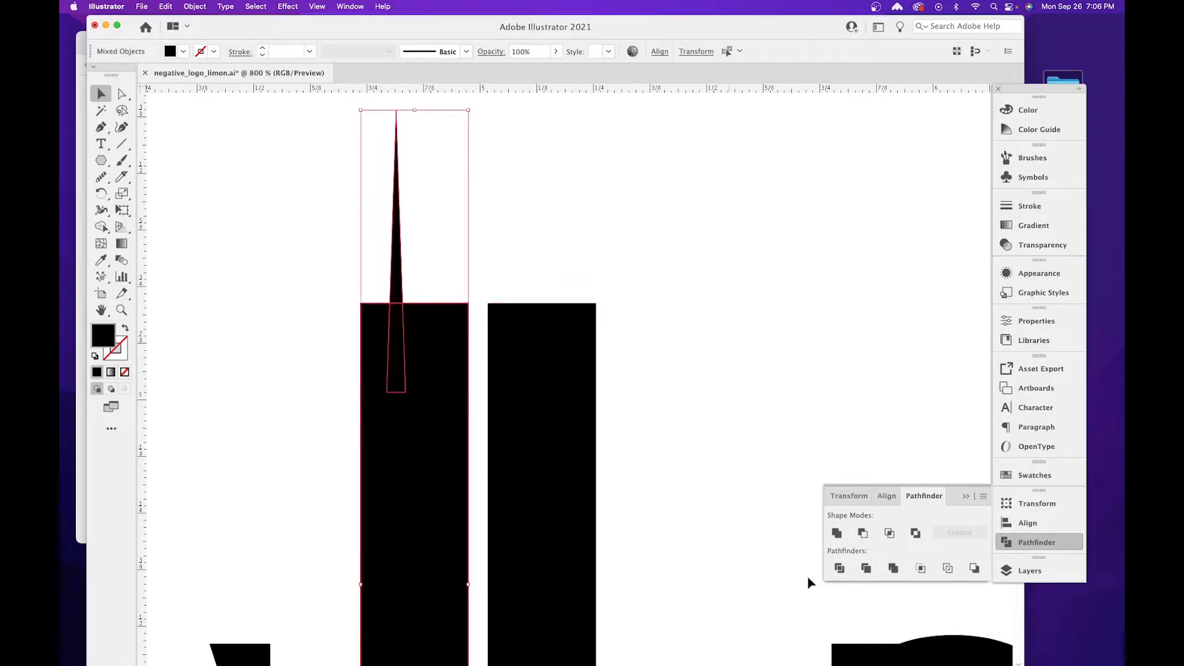
{"action": "left_click", "coordinate": [836, 534]}
{"action": "left_click", "coordinate": [657, 336]}
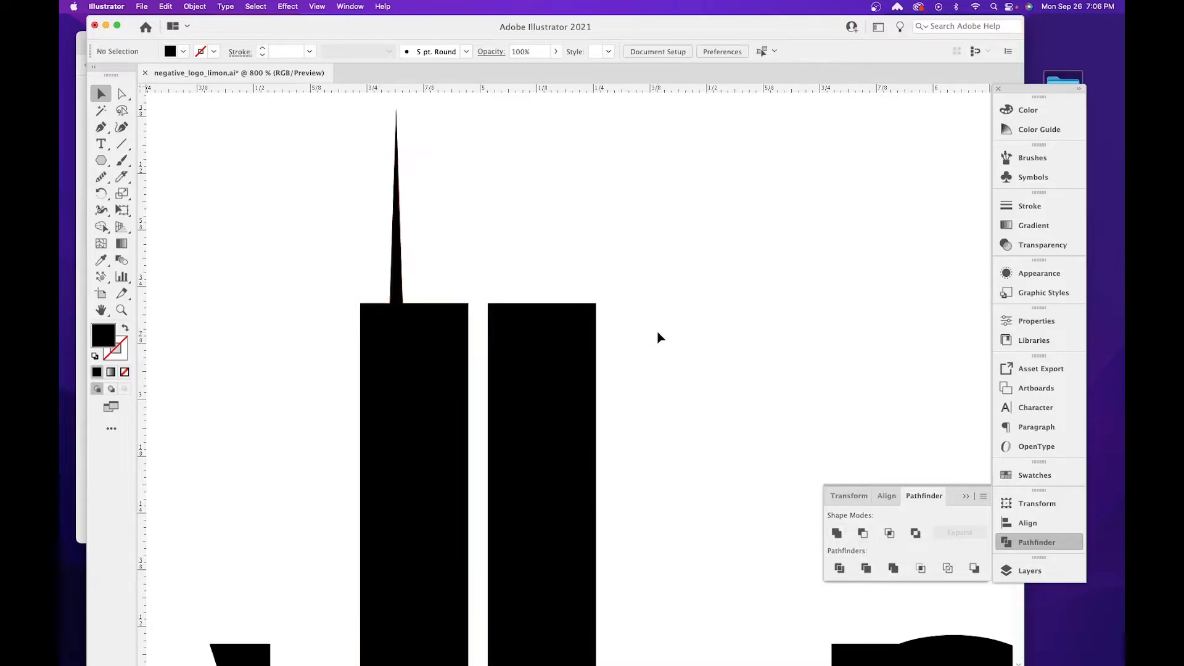
Enlarge the whole logo to nearly the artboard's width, centred on the artboard, and save the file.
{"action": "key", "text": "super+minus"}
{"action": "key", "text": "super+minus"}
{"action": "key", "text": "super+minus"}
{"action": "key", "text": "super+minus"}
{"action": "key", "text": "super+minus"}
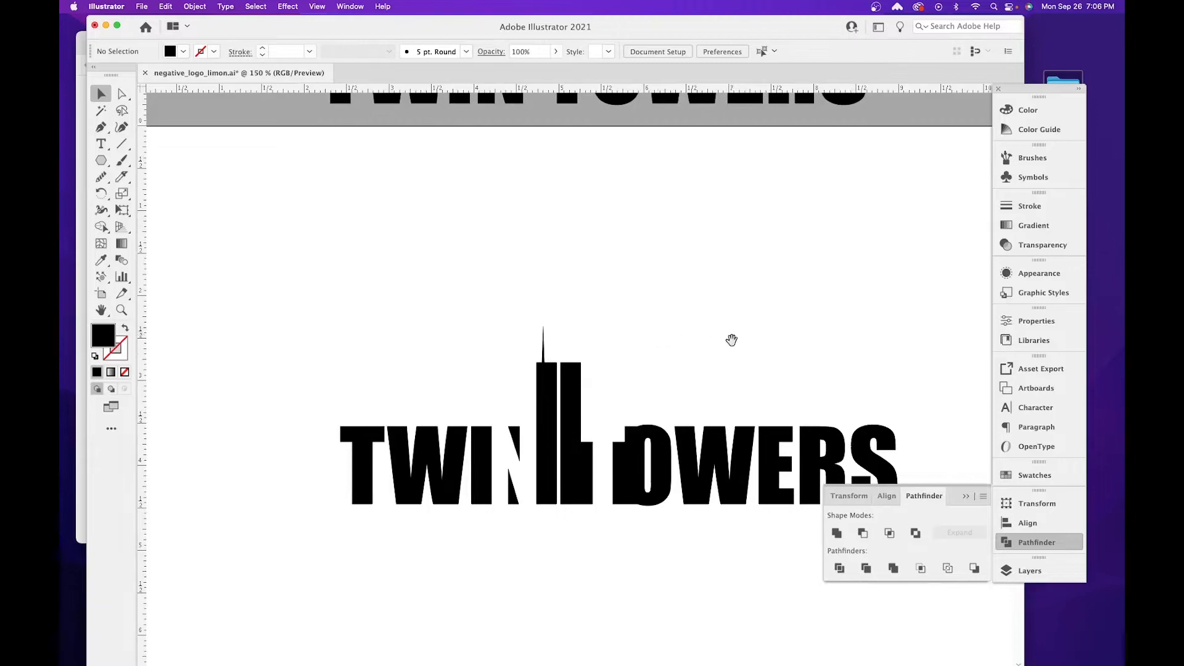
{"action": "left_click_drag", "start_coordinate": [730, 350], "coordinate": [654, 215]}
{"action": "key", "text": "super+minus"}
{"action": "key", "text": "super+minus"}
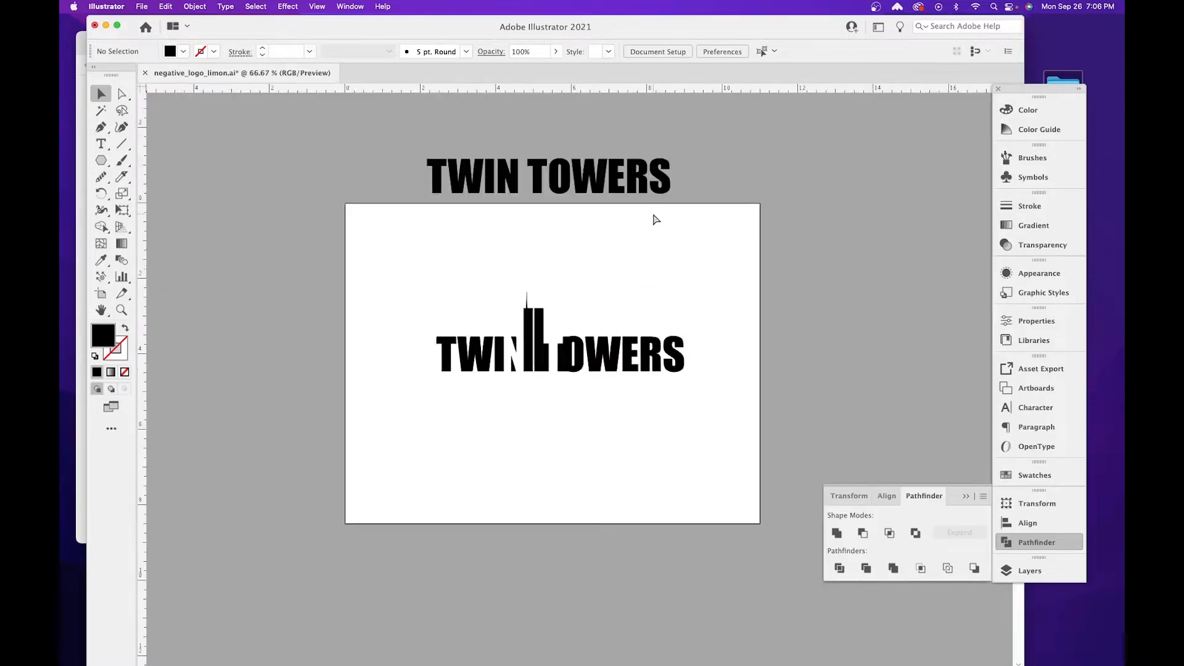
{"action": "left_click_drag", "start_coordinate": [431, 269], "coordinate": [689, 405]}
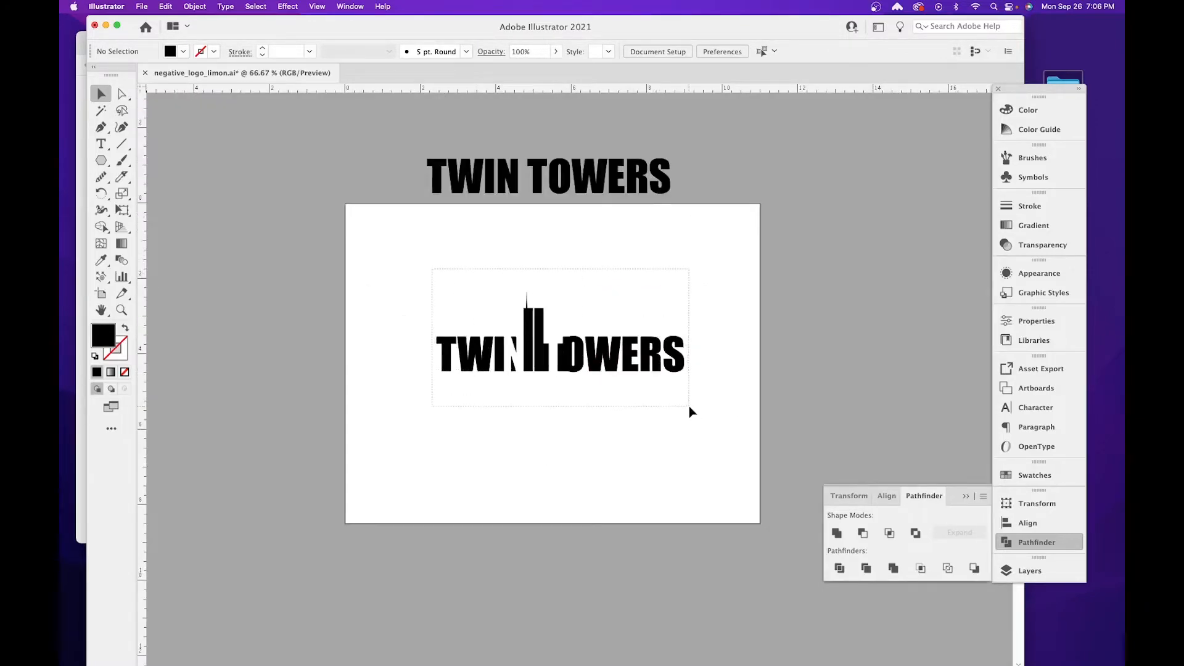
{"action": "left_click_drag", "start_coordinate": [437, 373], "coordinate": [378, 439]}
{"action": "left_click_drag", "start_coordinate": [685, 293], "coordinate": [725, 280]}
{"action": "left_click_drag", "start_coordinate": [629, 355], "coordinate": [632, 355]}
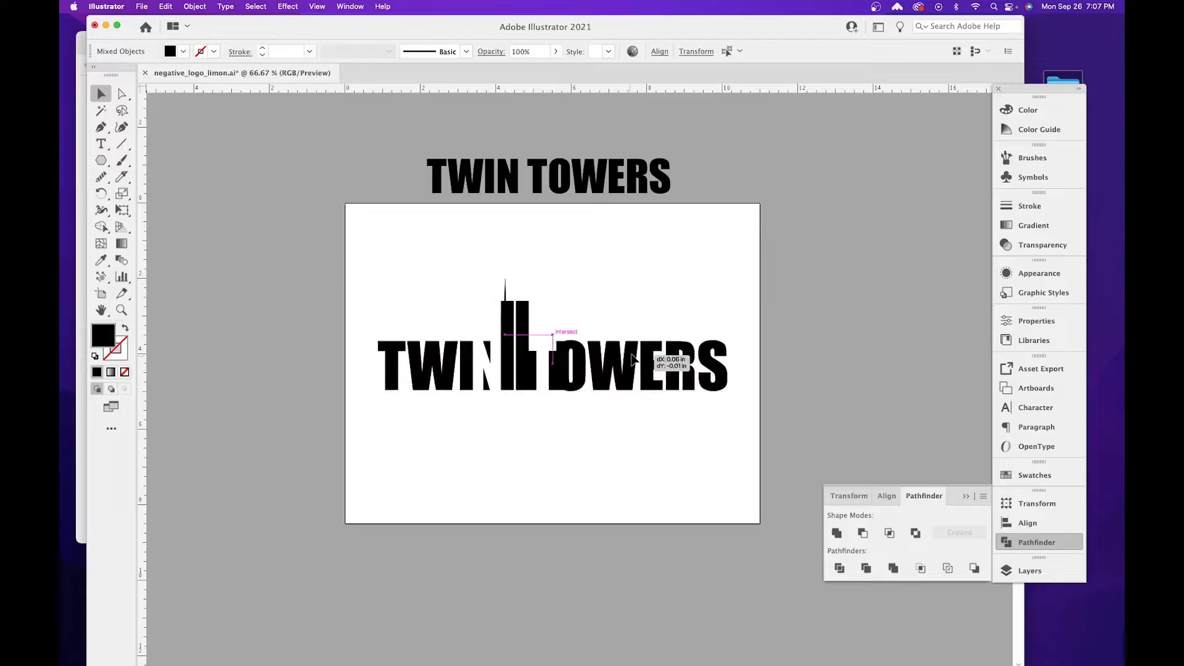
{"action": "left_click_drag", "start_coordinate": [634, 359], "coordinate": [636, 359]}
{"action": "left_click", "coordinate": [669, 301]}
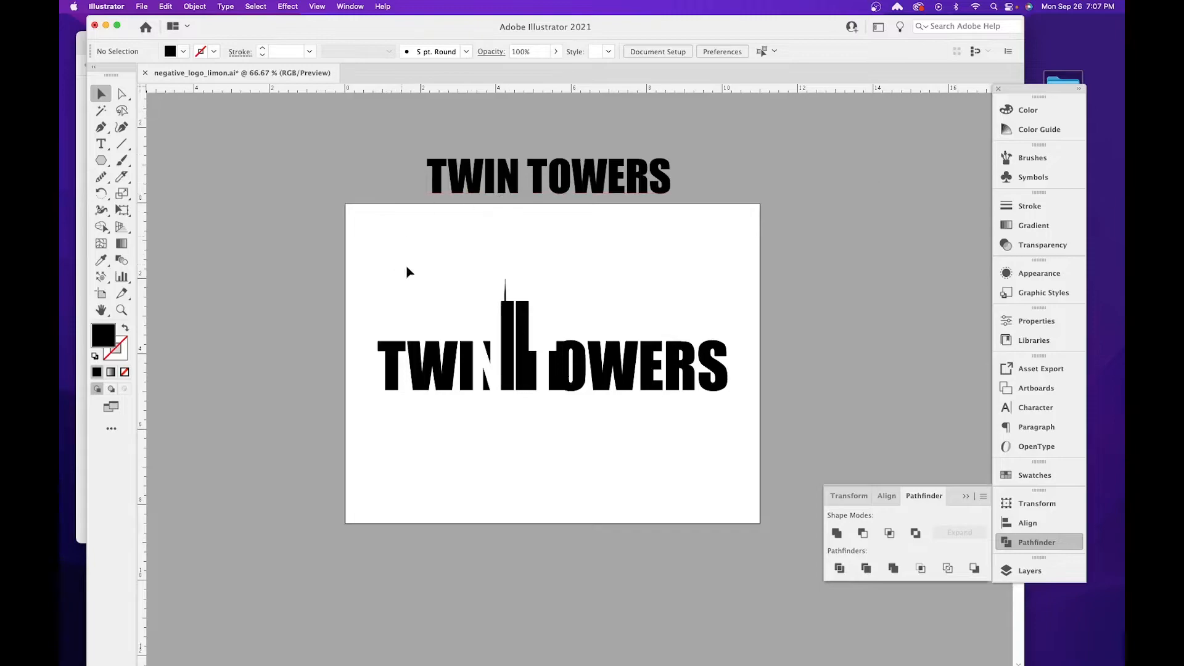
{"action": "key", "text": "super+s"}
Create a new one-artboard Letter document in portrait orientation, 8.5 x 11 in, with RGB color and 300 ppi raster effects.
{"action": "left_click", "coordinate": [148, 7]}
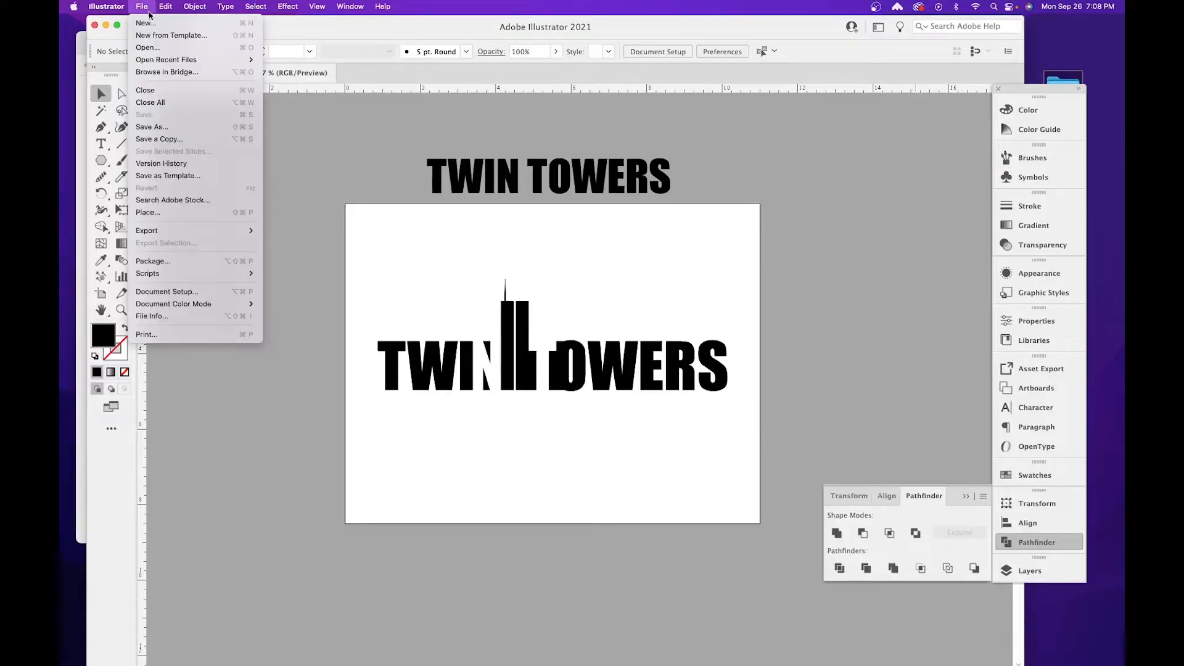
{"action": "left_click", "coordinate": [148, 19]}
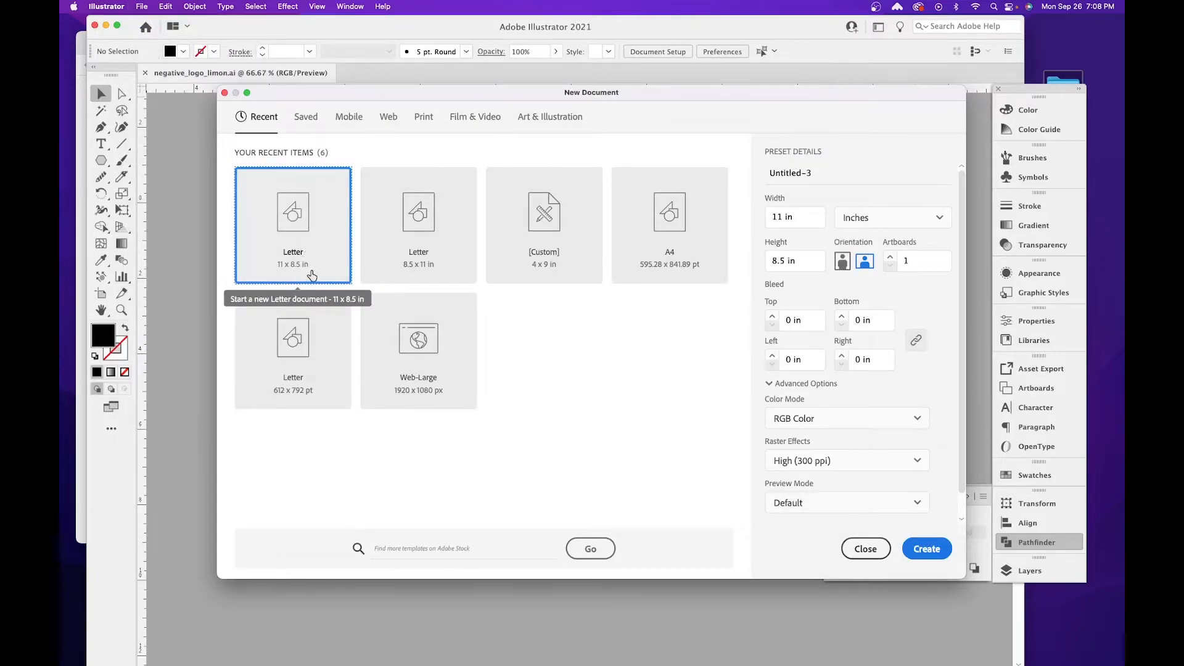
{"action": "left_click", "coordinate": [843, 263]}
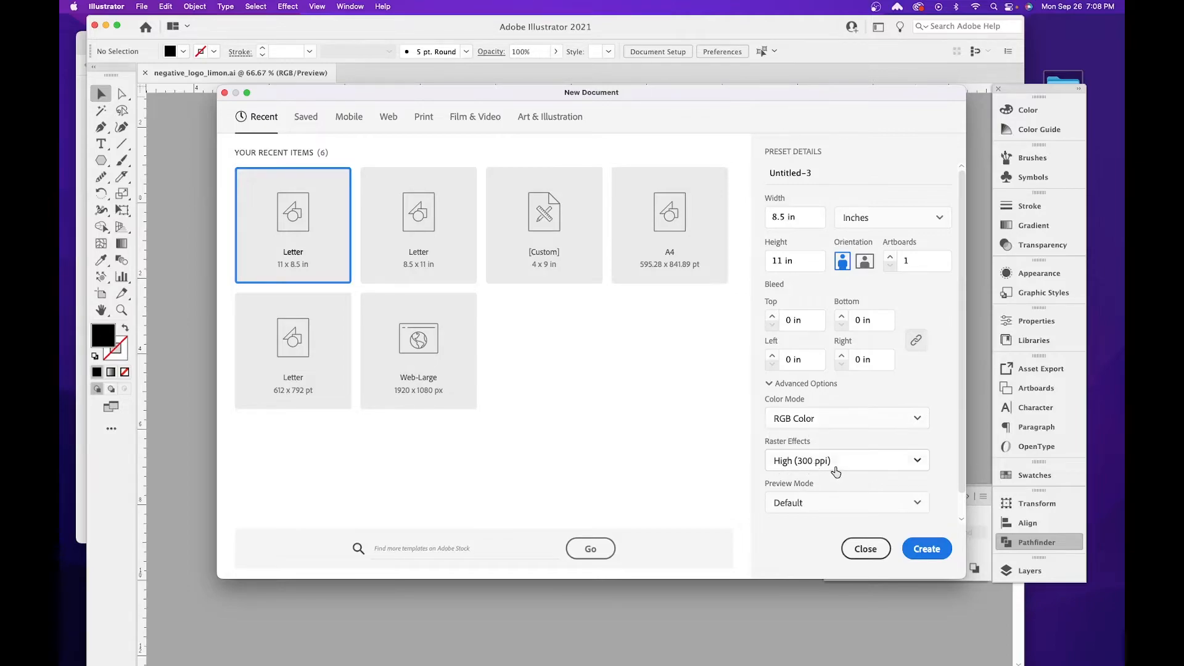
{"action": "left_click", "coordinate": [934, 555]}
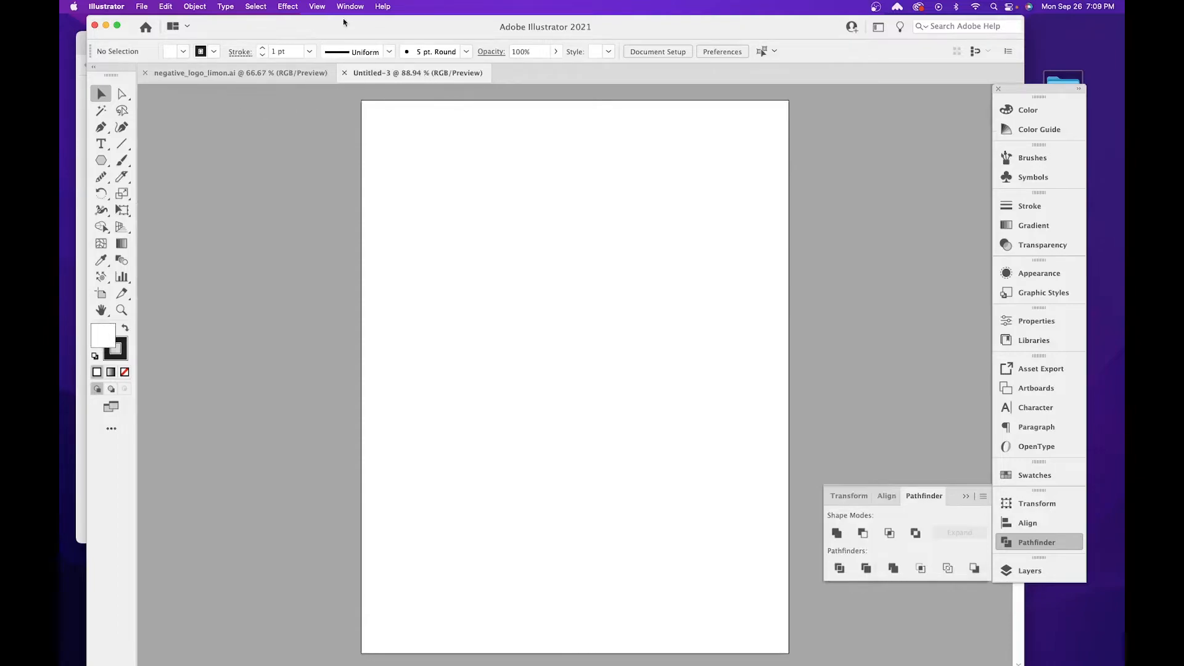
Save the new document in the Negative Space Logo folder under the first logo file's name plus "_2", in Illustrator 2020 format.
{"action": "left_click", "coordinate": [140, 7]}
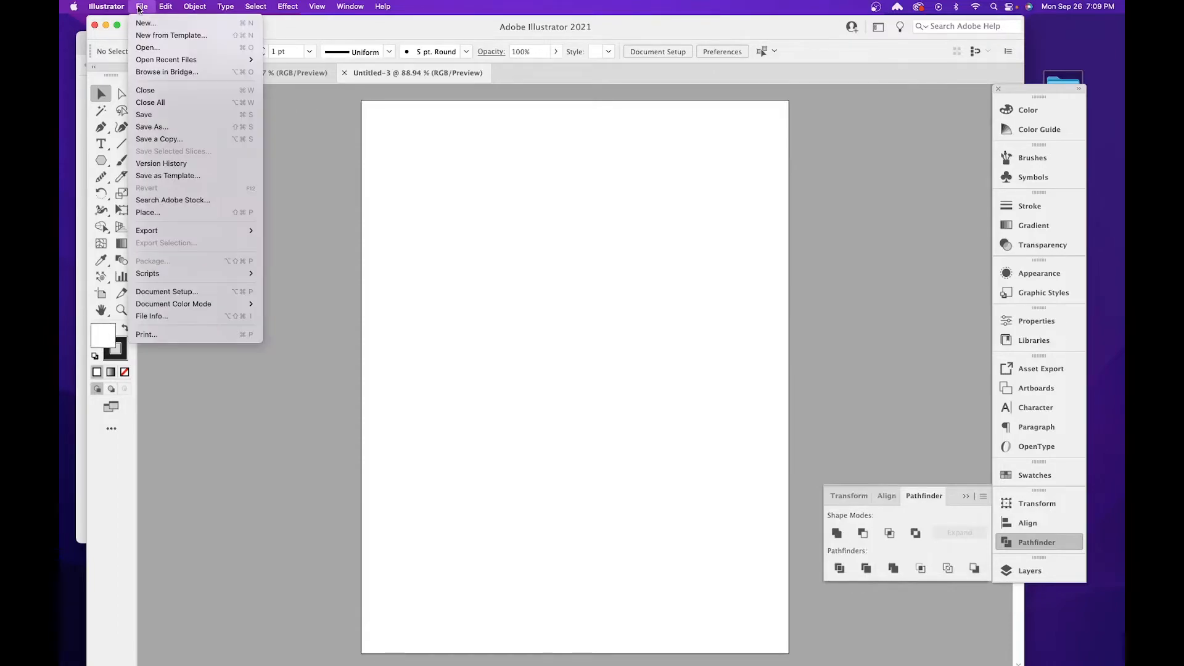
{"action": "left_click", "coordinate": [170, 128]}
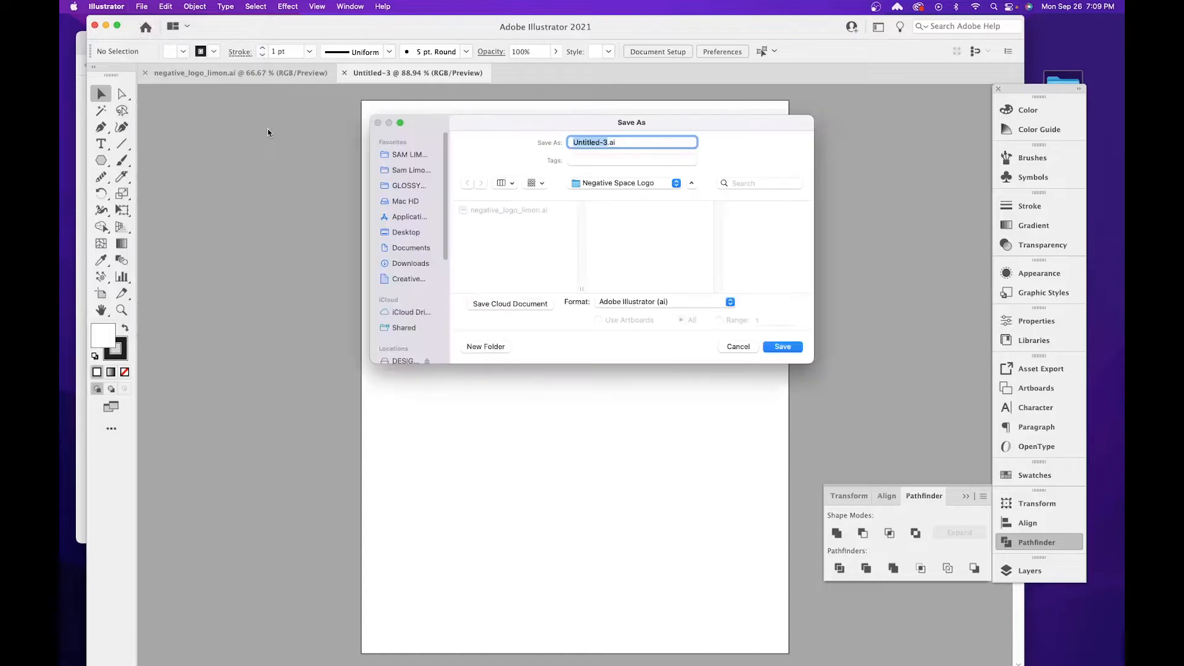
{"action": "left_click", "coordinate": [516, 213]}
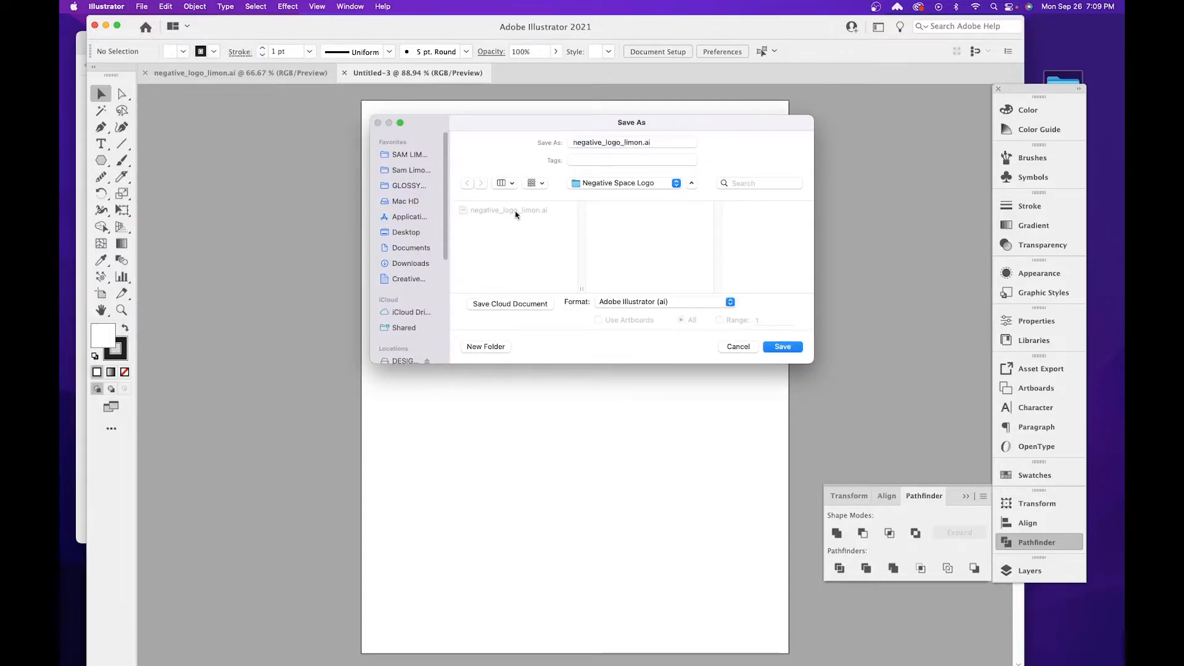
{"action": "left_click", "coordinate": [639, 143]}
{"action": "type", "text": "_2"}
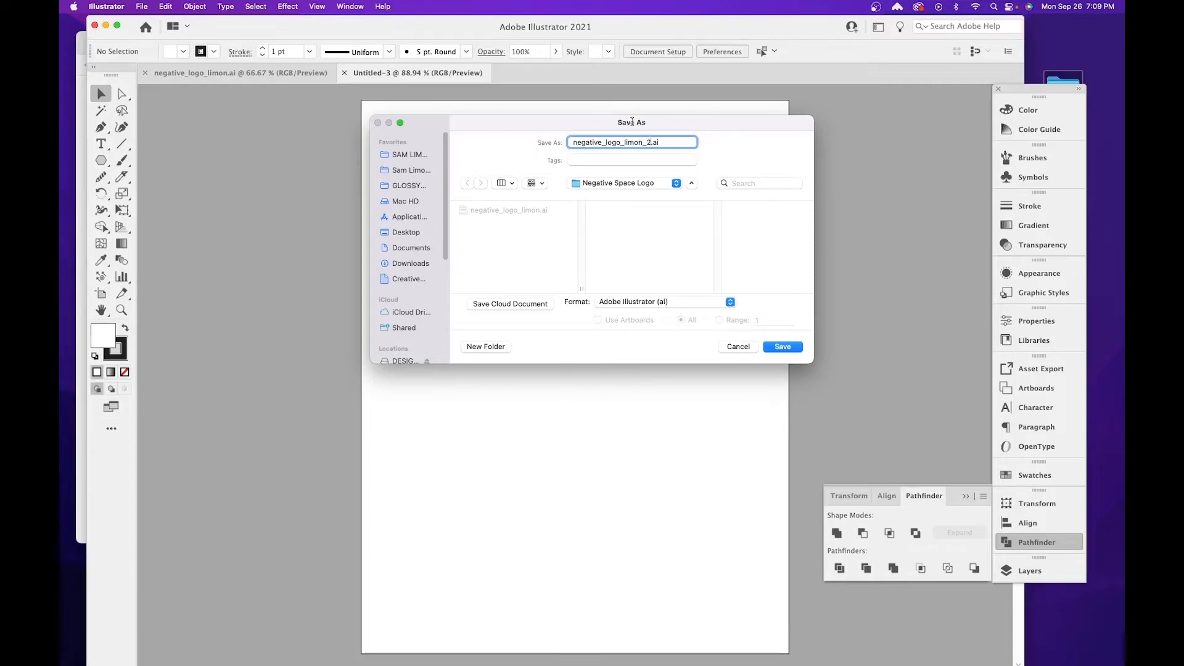
{"action": "left_click", "coordinate": [783, 347]}
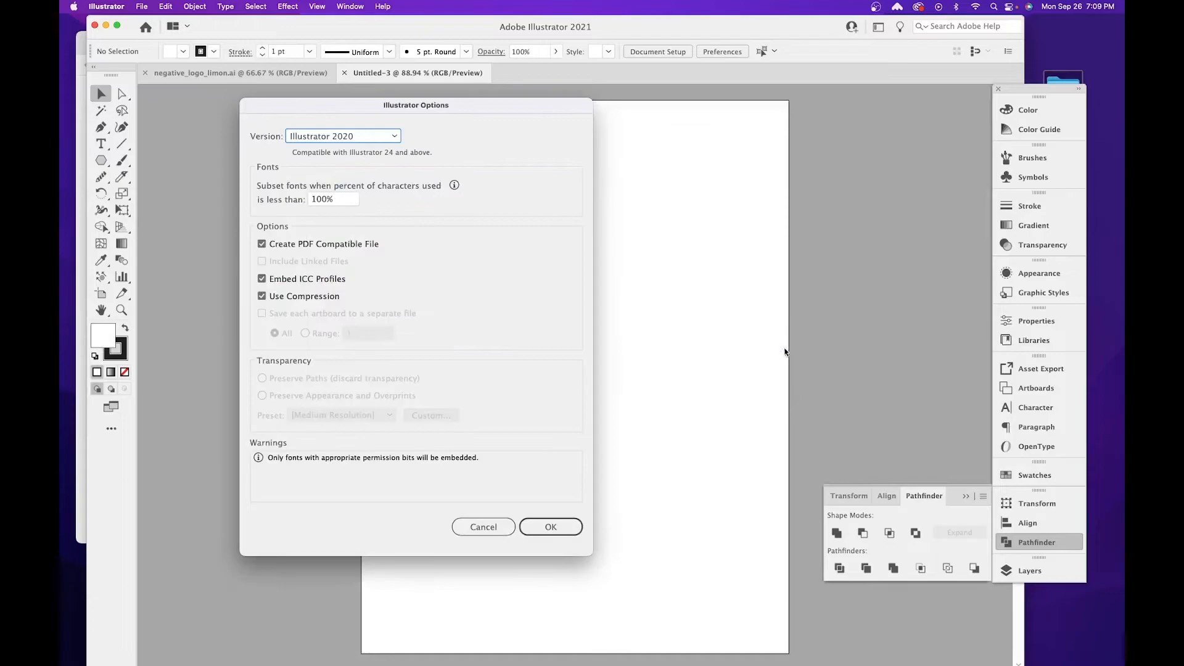
{"action": "left_click", "coordinate": [554, 525]}
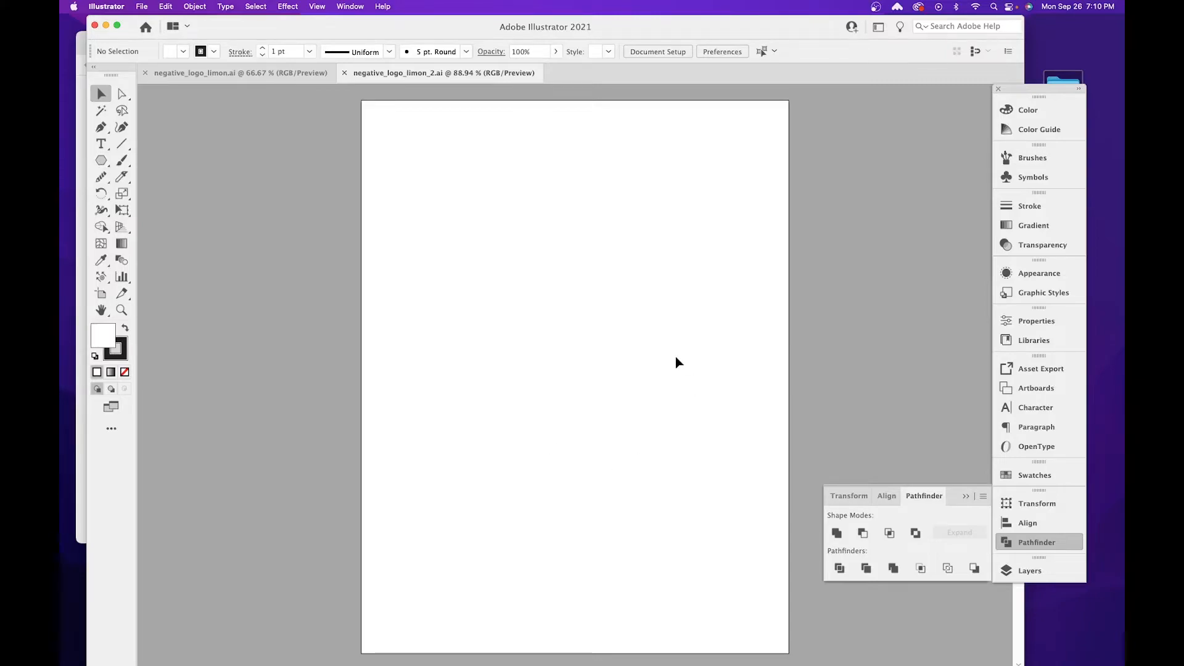
Add the point text SPACE near the middle of the artboard.
{"action": "left_click", "coordinate": [105, 145]}
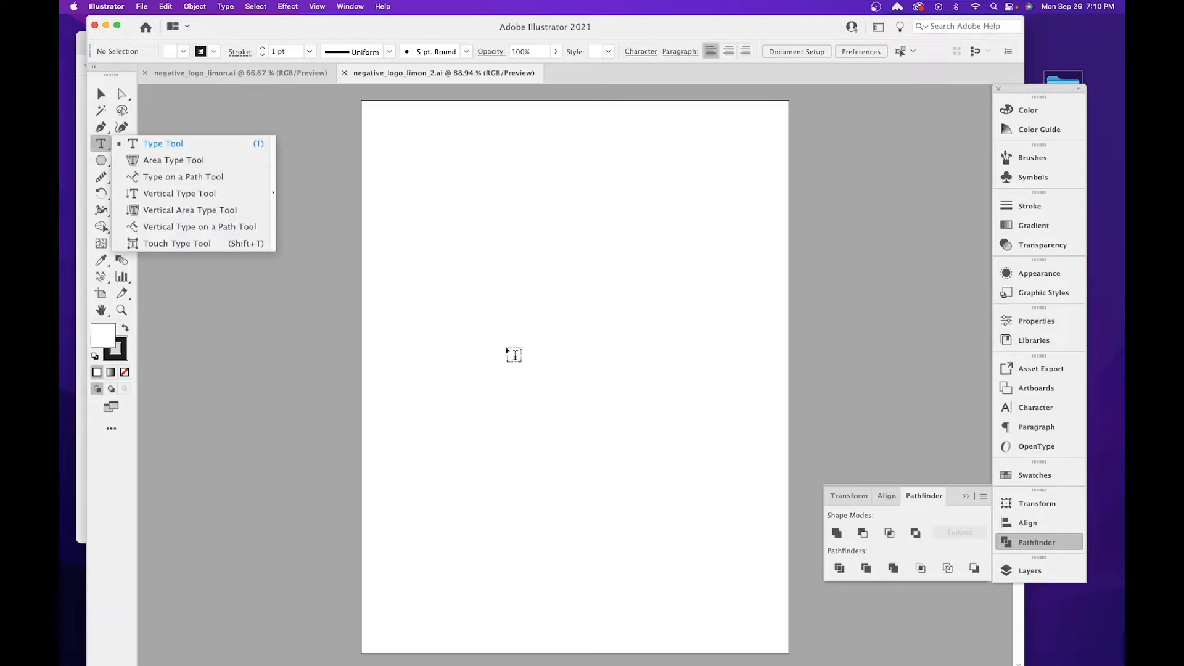
{"action": "left_click", "coordinate": [477, 346]}
{"action": "type", "text": "SPACE"}
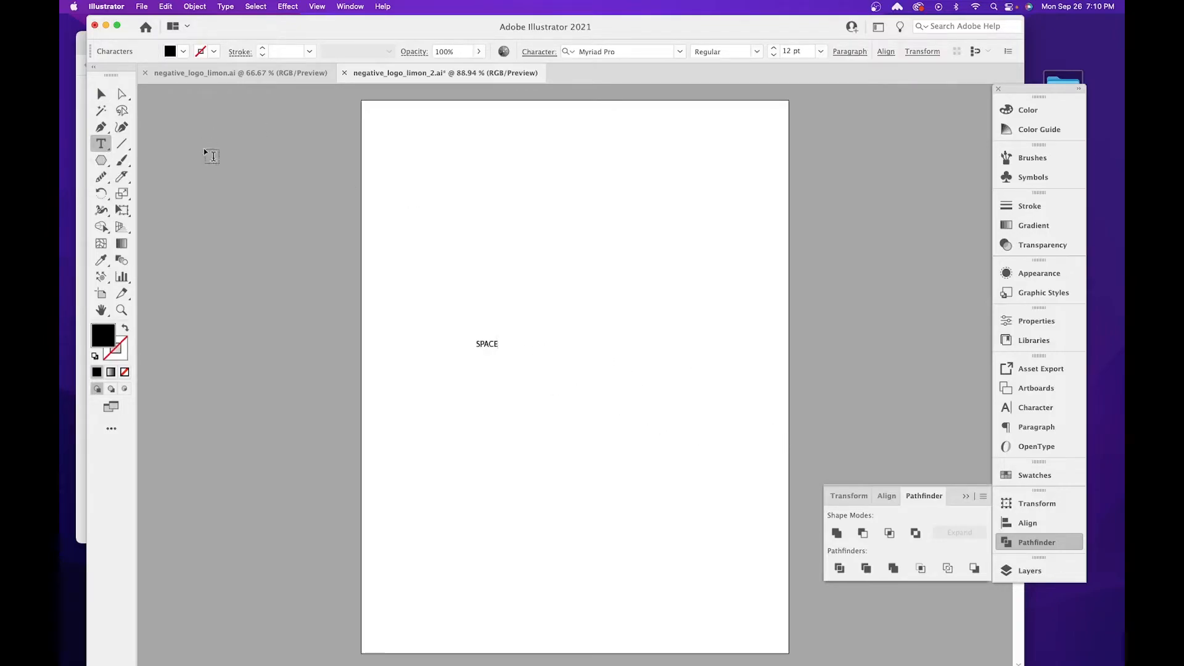
{"action": "key", "text": "Escape"}
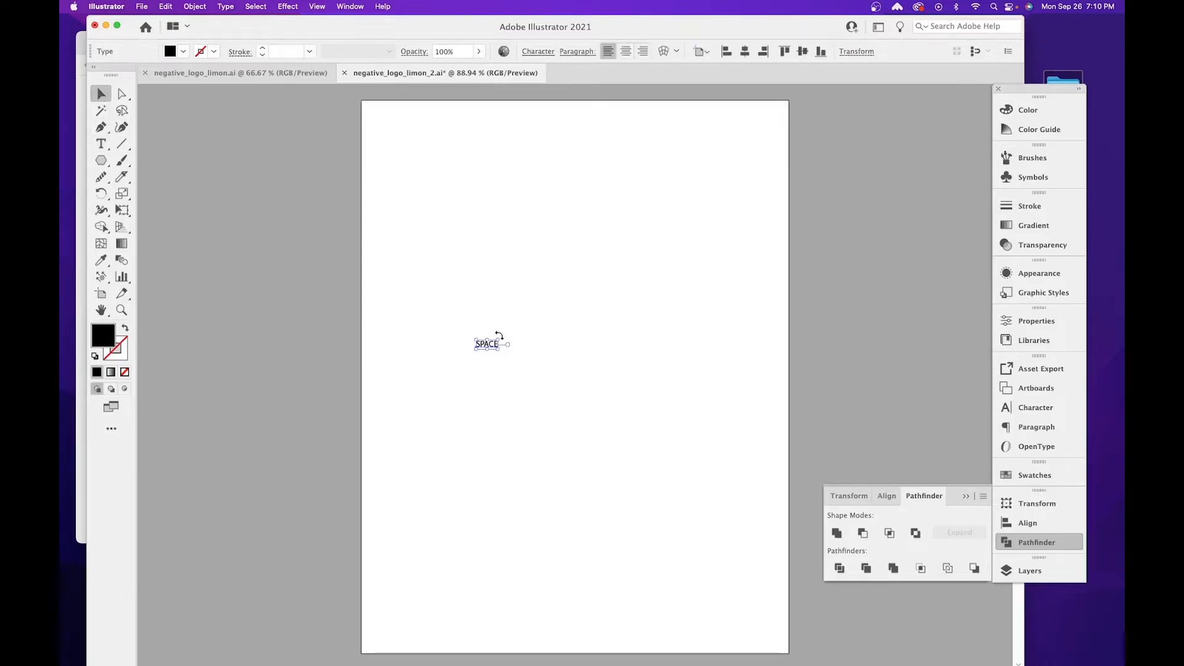
Enlarge the SPACE text proportionally to about 186 pt and position it in the upper part of the artboard.
{"action": "left_click_drag", "start_coordinate": [499, 340], "coordinate": [860, 237]}
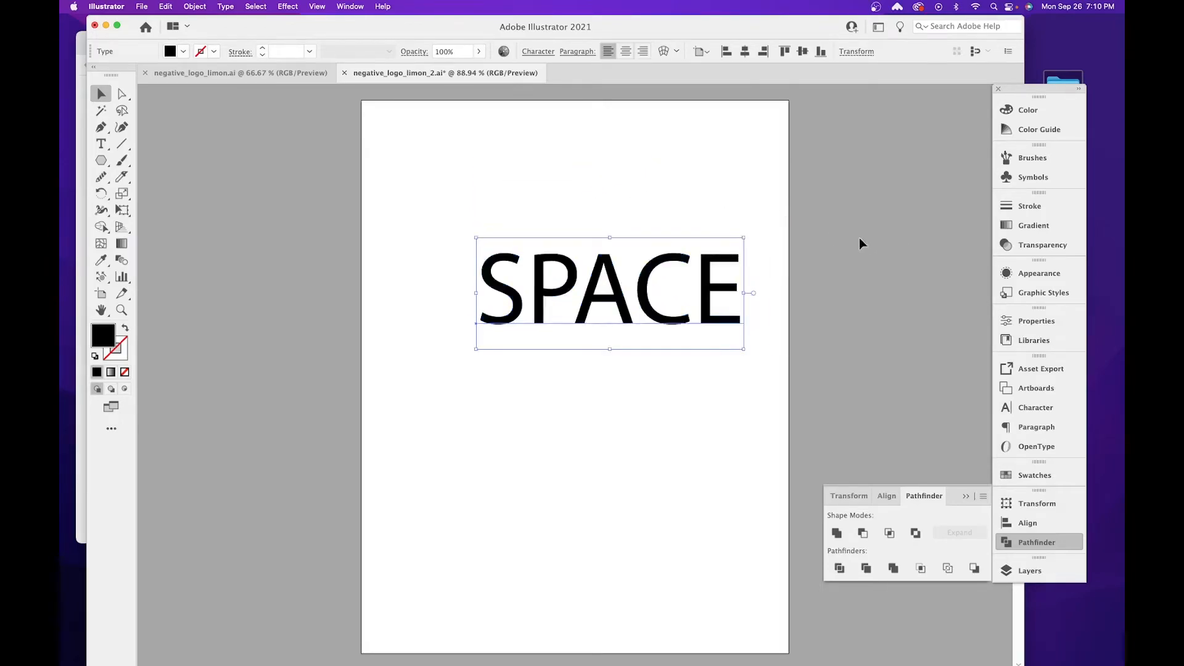
{"action": "left_click_drag", "start_coordinate": [476, 349], "coordinate": [405, 413]}
{"action": "left_click_drag", "start_coordinate": [558, 317], "coordinate": [493, 189]}
Change the font of the whole SPACE text to Arial Black.
{"action": "key", "text": "super+equal"}
{"action": "key", "text": "super+equal"}
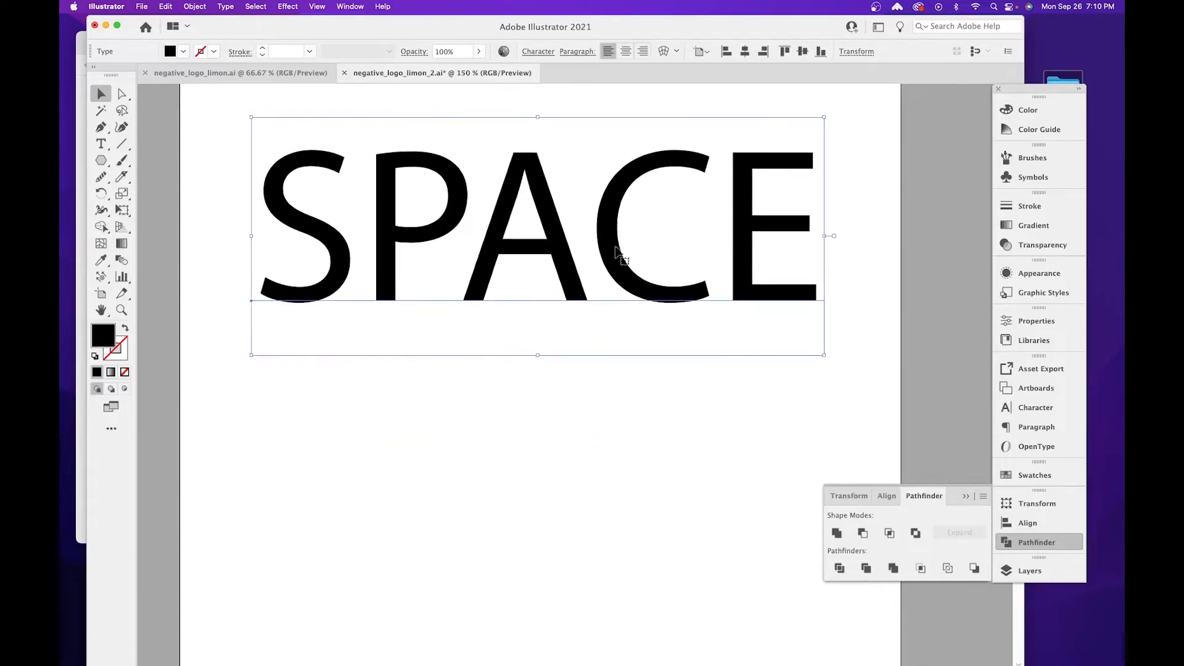
{"action": "left_click", "coordinate": [106, 141]}
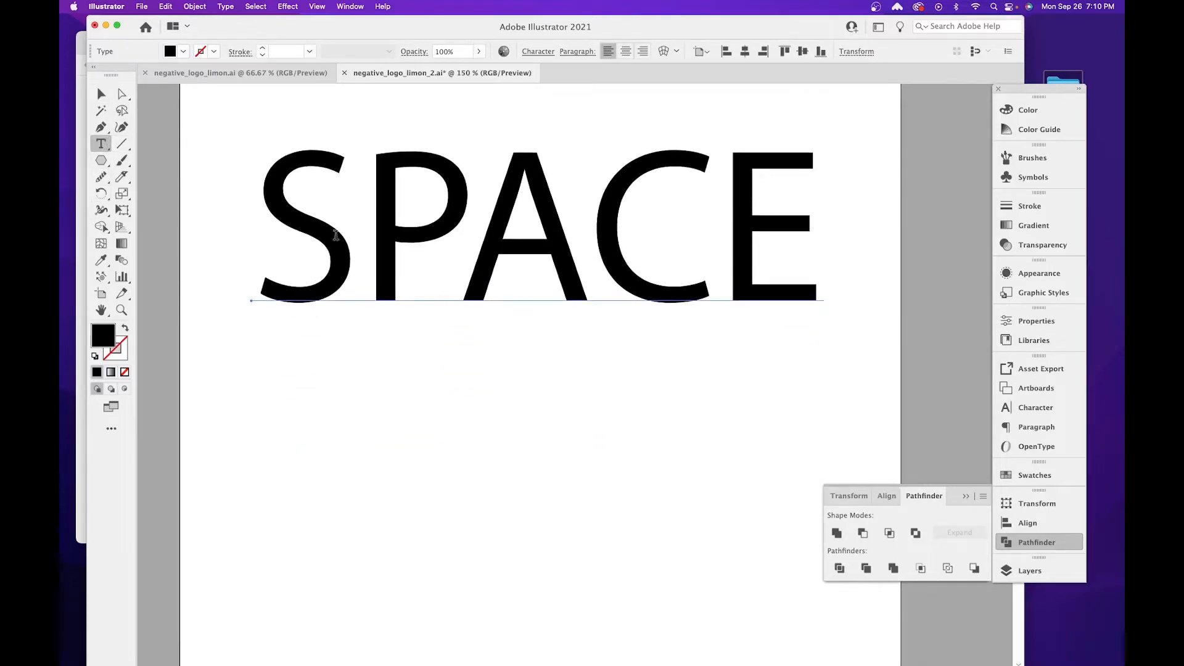
{"action": "double_click", "coordinate": [318, 231]}
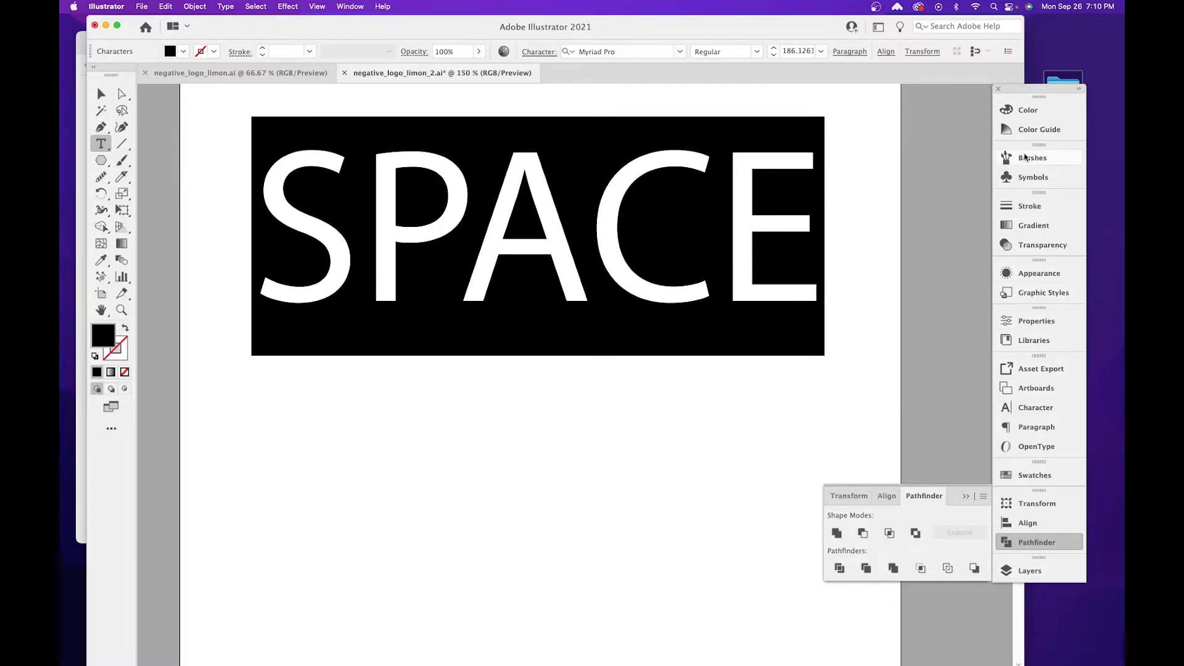
{"action": "left_click", "coordinate": [1048, 408]}
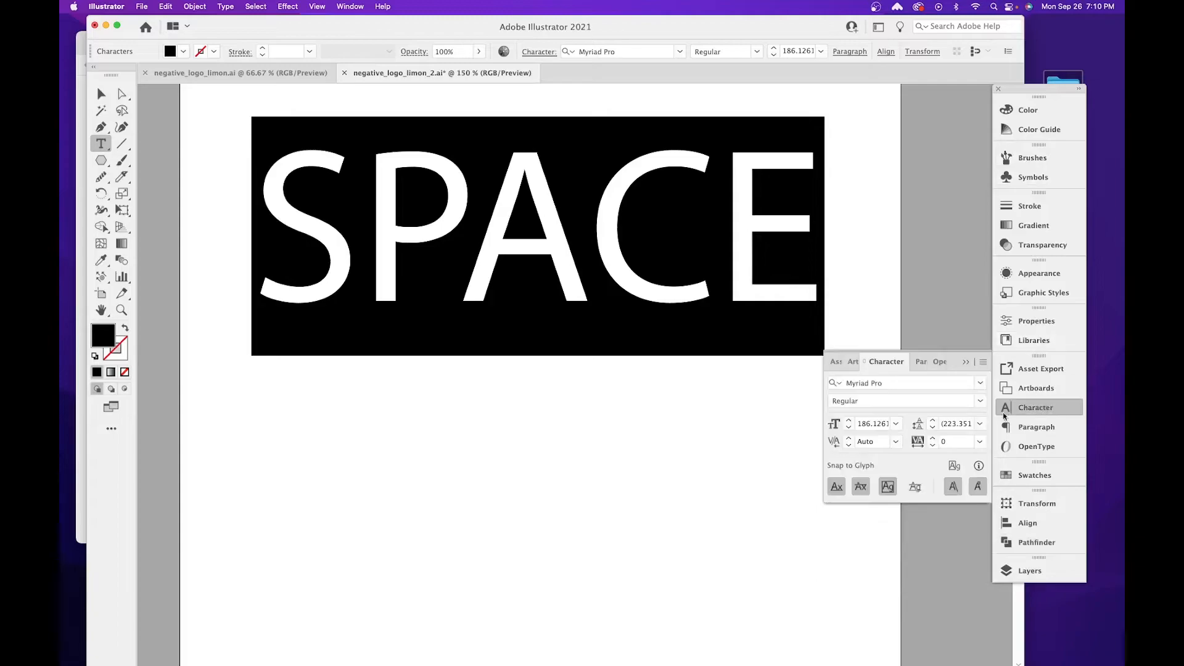
{"action": "left_click", "coordinate": [980, 383]}
{"action": "scroll", "coordinate": [964, 495], "scroll_direction": "down", "scroll_amount": 1}
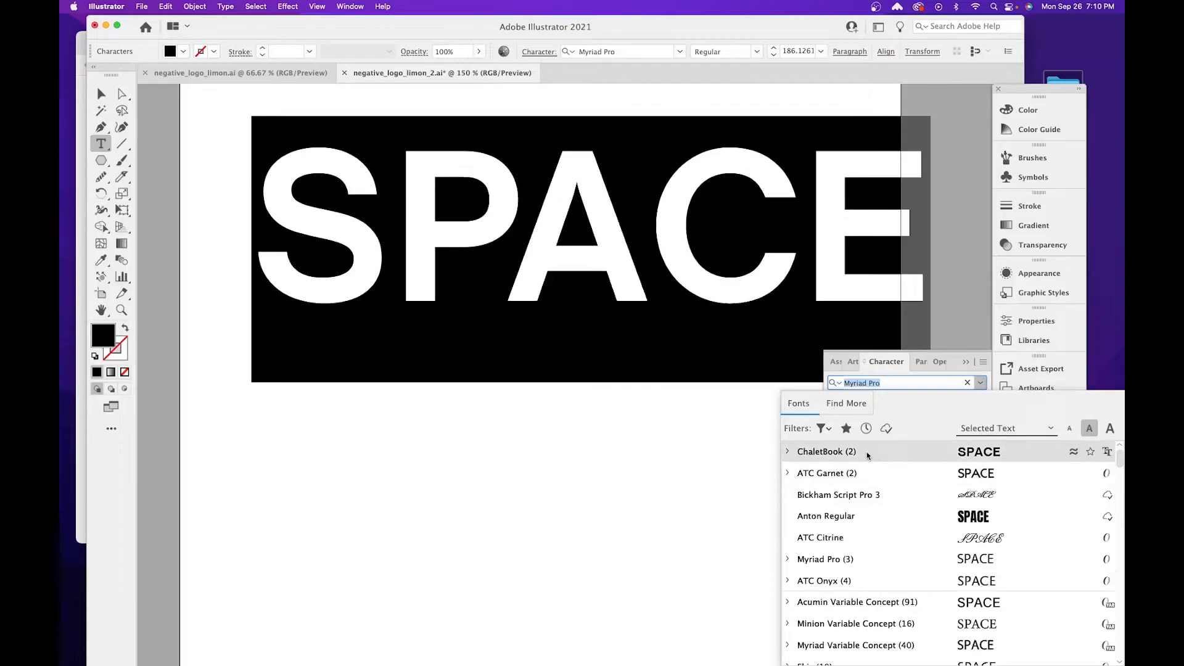
{"action": "scroll", "coordinate": [933, 490], "scroll_direction": "down", "scroll_amount": 6}
{"action": "scroll", "coordinate": [938, 493], "scroll_direction": "down", "scroll_amount": 5}
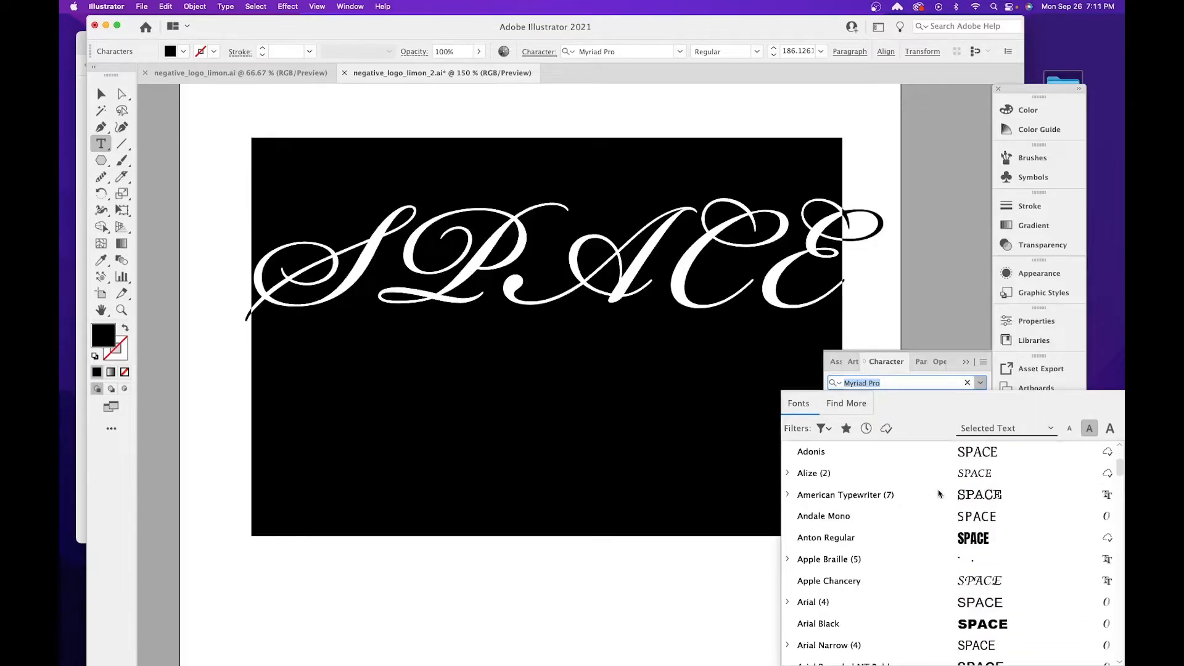
{"action": "scroll", "coordinate": [935, 495], "scroll_direction": "down", "scroll_amount": 1}
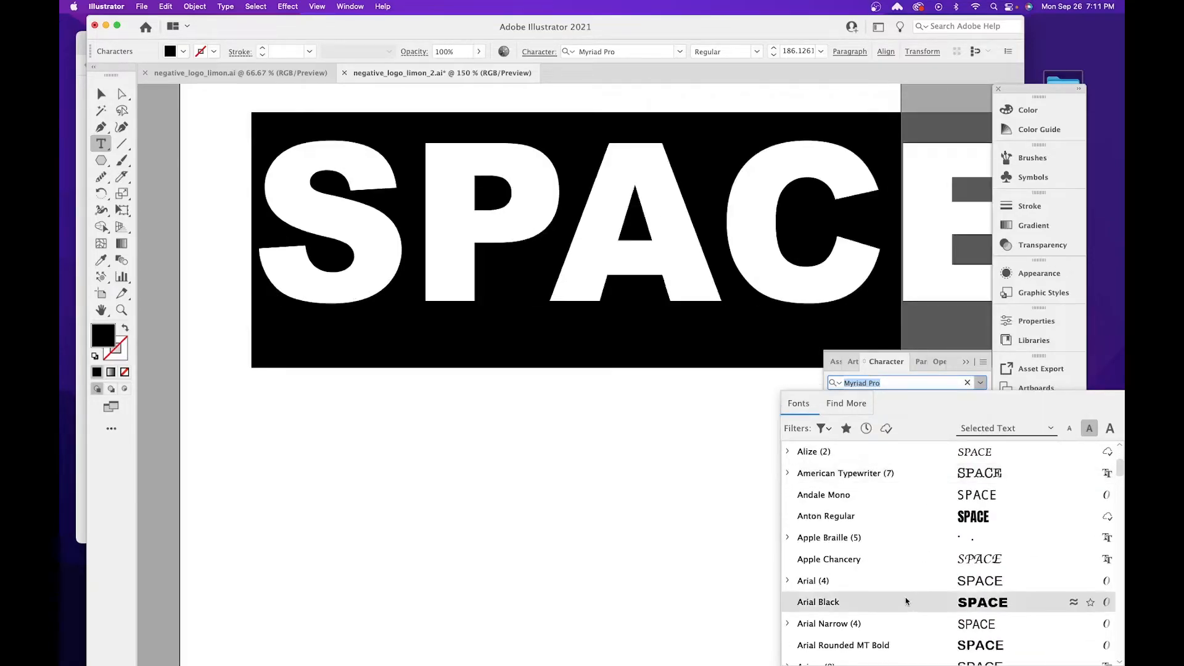
{"action": "left_click", "coordinate": [905, 599]}
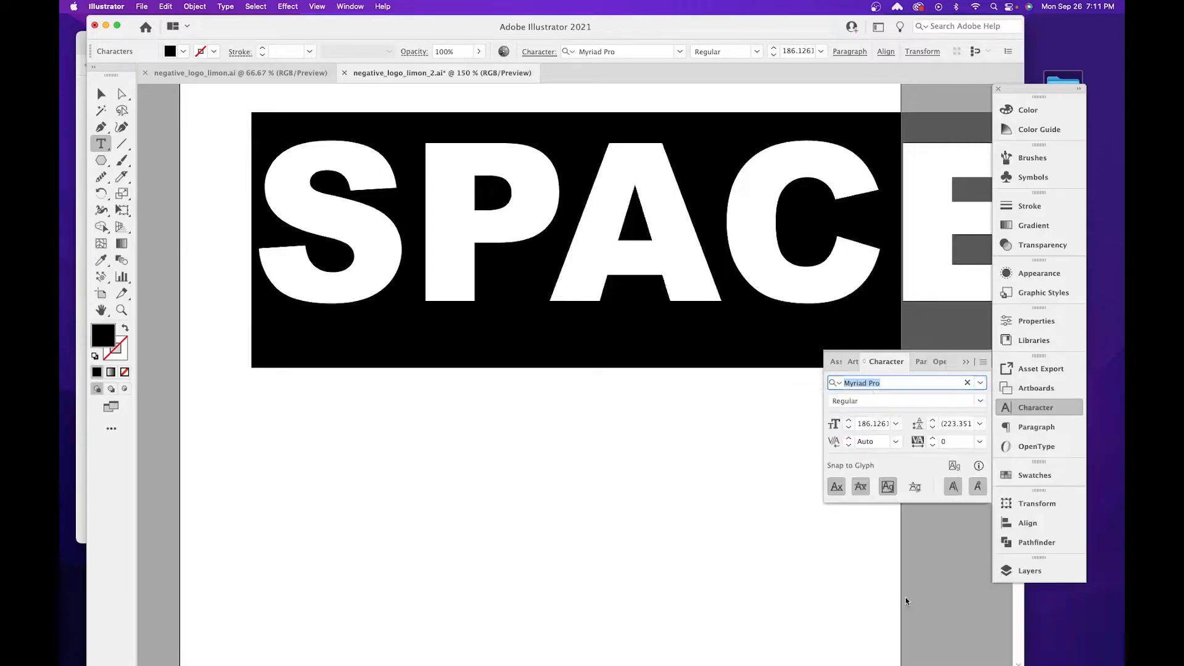
Scale the SPACE text down proportionally to about 137.7 pt and move it lower so it fits within the artboard's width.
{"action": "left_click", "coordinate": [101, 94]}
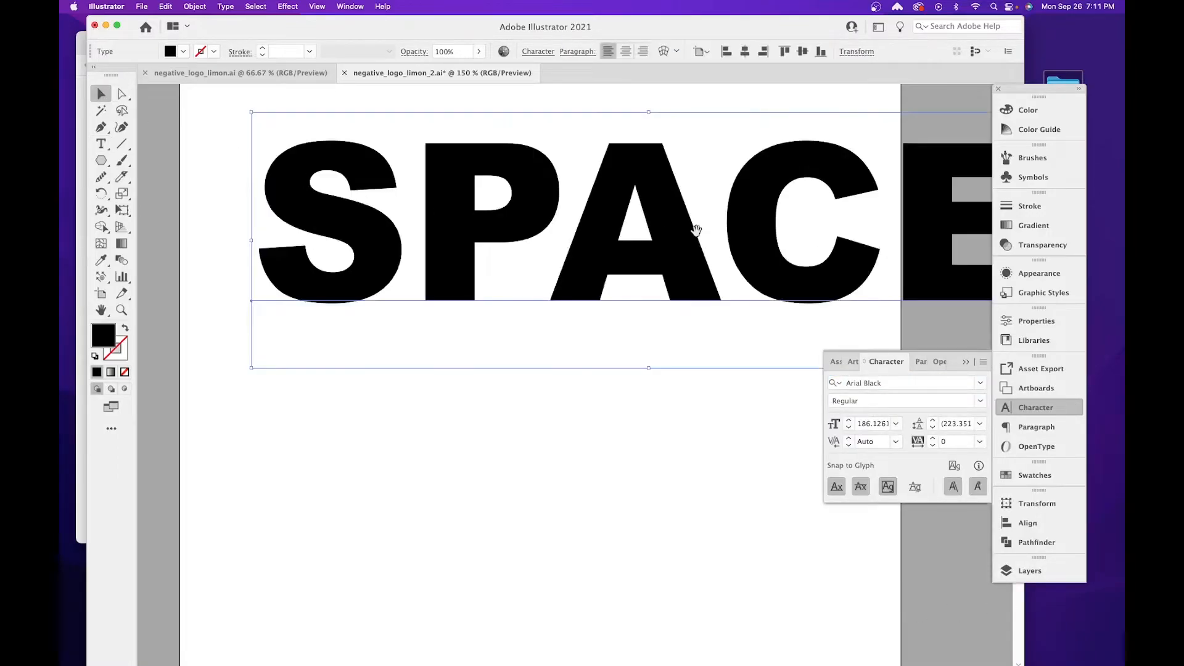
{"action": "scroll", "coordinate": [679, 242], "scroll_direction": "right", "scroll_amount": 3}
{"action": "left_click_drag", "start_coordinate": [956, 134], "coordinate": [742, 198]}
{"action": "left_click_drag", "start_coordinate": [552, 209], "coordinate": [590, 314]}
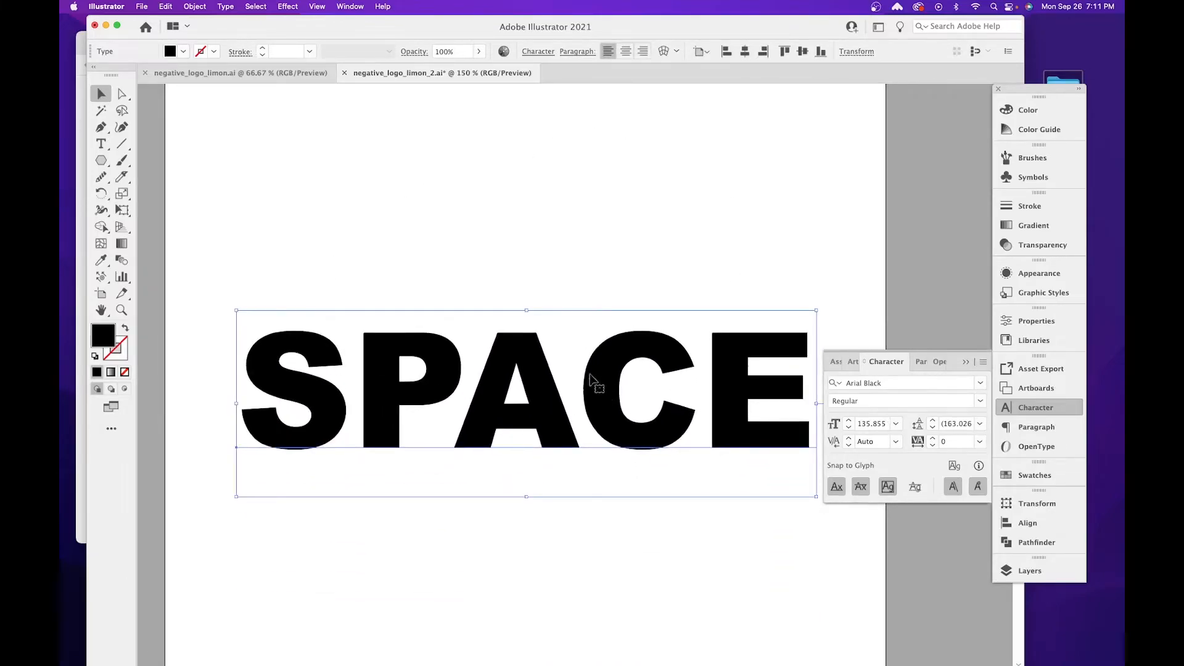
{"action": "key", "text": "space"}
{"action": "left_click_drag", "start_coordinate": [593, 345], "coordinate": [582, 262]}
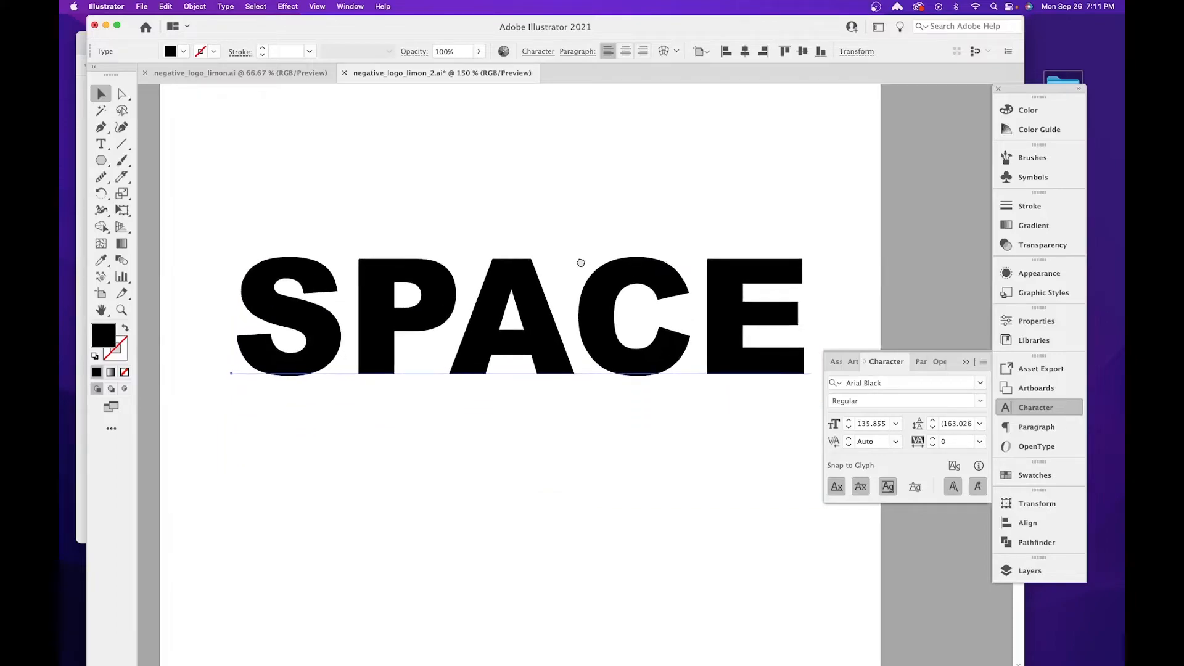
{"action": "left_click_drag", "start_coordinate": [820, 234], "coordinate": [820, 232]}
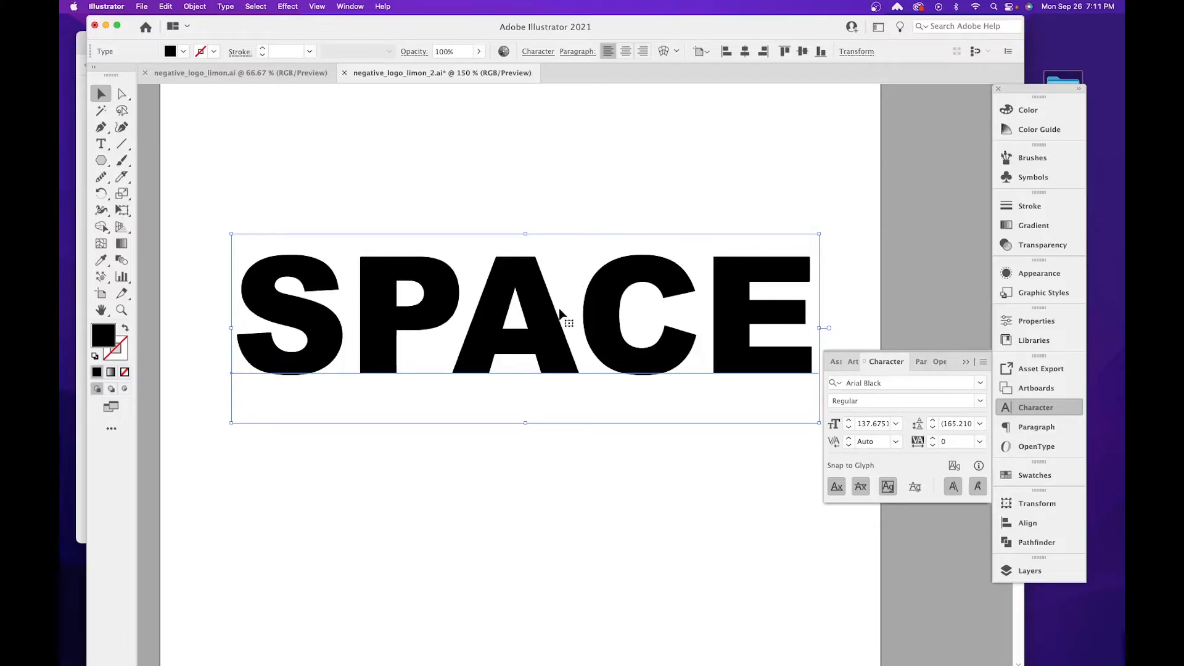
Tighten the tracking of the whole SPACE text to -56.
{"action": "double_click", "coordinate": [535, 314]}
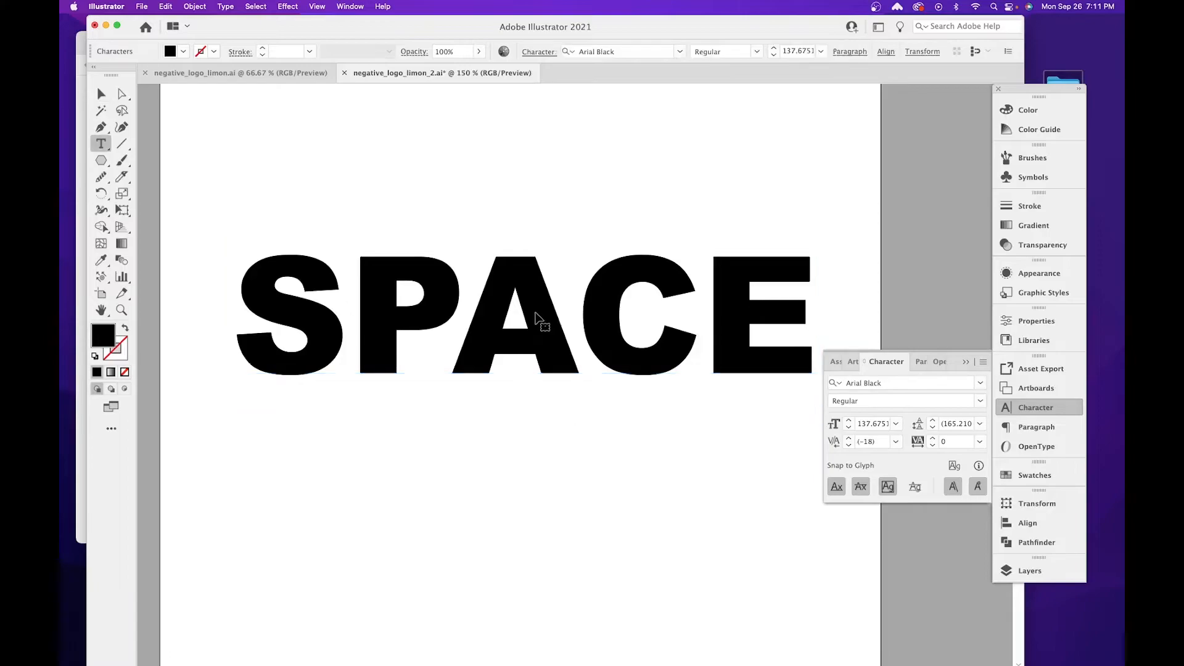
{"action": "key", "text": "super+a"}
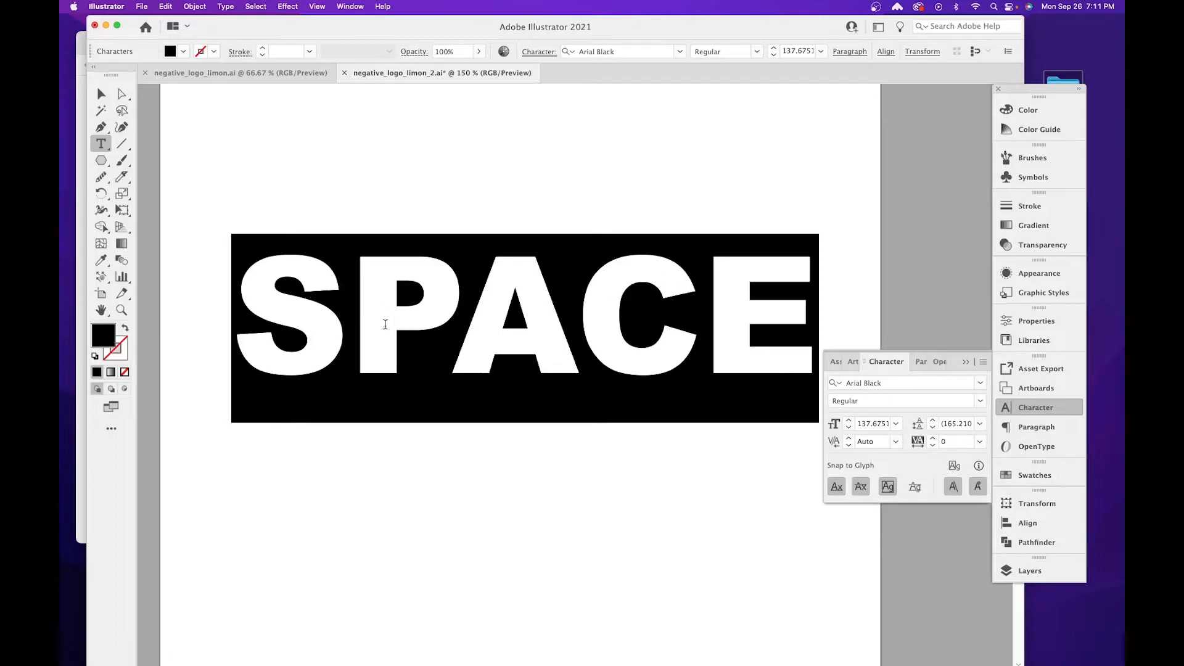
{"action": "left_click", "coordinate": [933, 445]}
{"action": "left_click", "coordinate": [933, 445]}
{"action": "left_click", "coordinate": [933, 445]}
{"action": "left_click", "coordinate": [932, 445]}
{"action": "left_click_drag", "start_coordinate": [933, 445], "coordinate": [932, 445]}
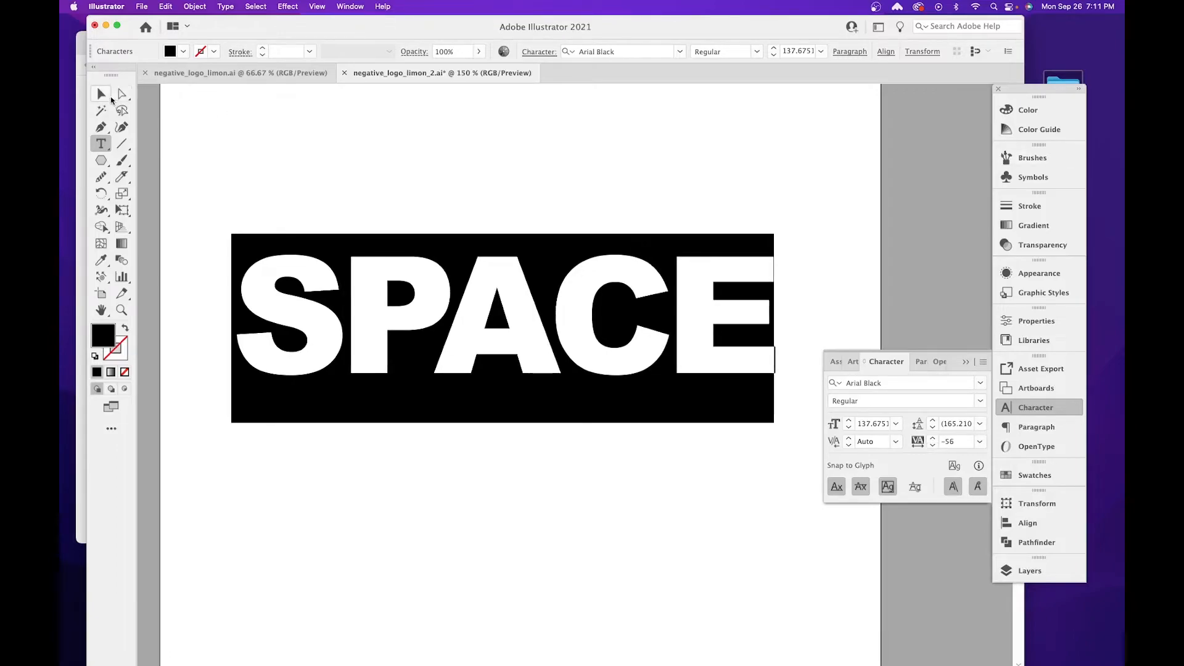
Enlarge the SPACE text proportionally to about 146.8 pt, keeping it inside the artboard.
{"action": "left_click", "coordinate": [101, 93]}
{"action": "left_click_drag", "start_coordinate": [774, 234], "coordinate": [813, 218]}
{"action": "key", "text": "space"}
{"action": "left_click_drag", "start_coordinate": [594, 264], "coordinate": [600, 484]}
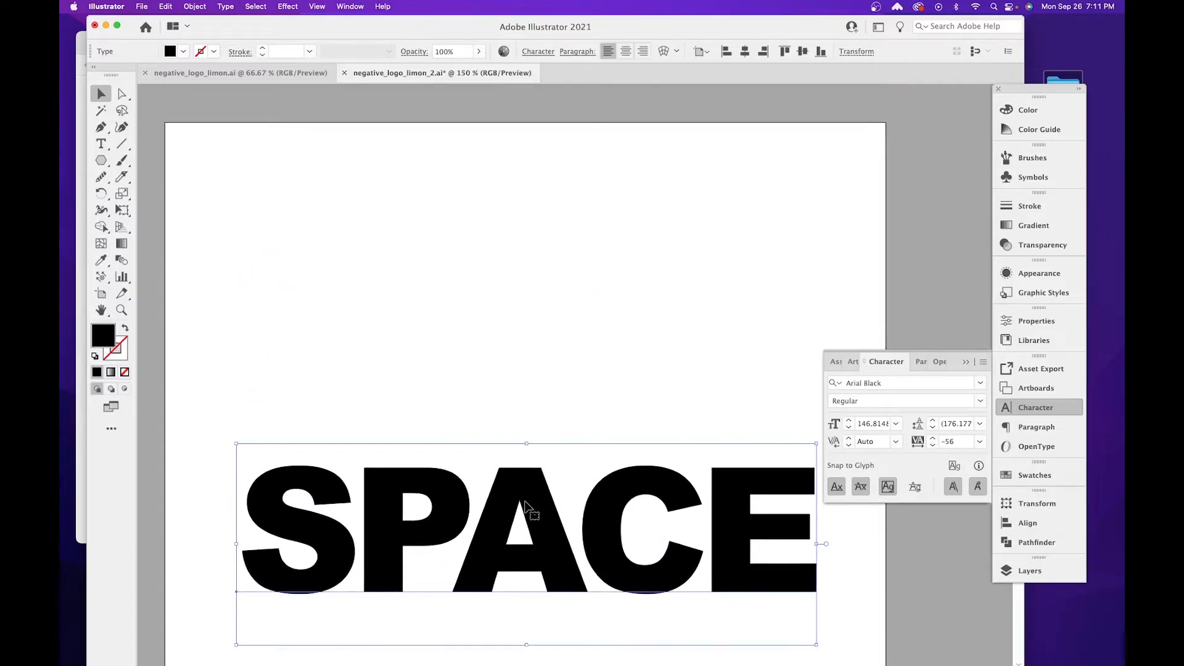
Keep a live-text copy of SPACE above the artboard and convert the word on the artboard to outlines.
{"action": "left_click_drag", "start_coordinate": [529, 258], "coordinate": [557, 239]}
{"action": "left_click_drag", "start_coordinate": [558, 464], "coordinate": [556, 325]}
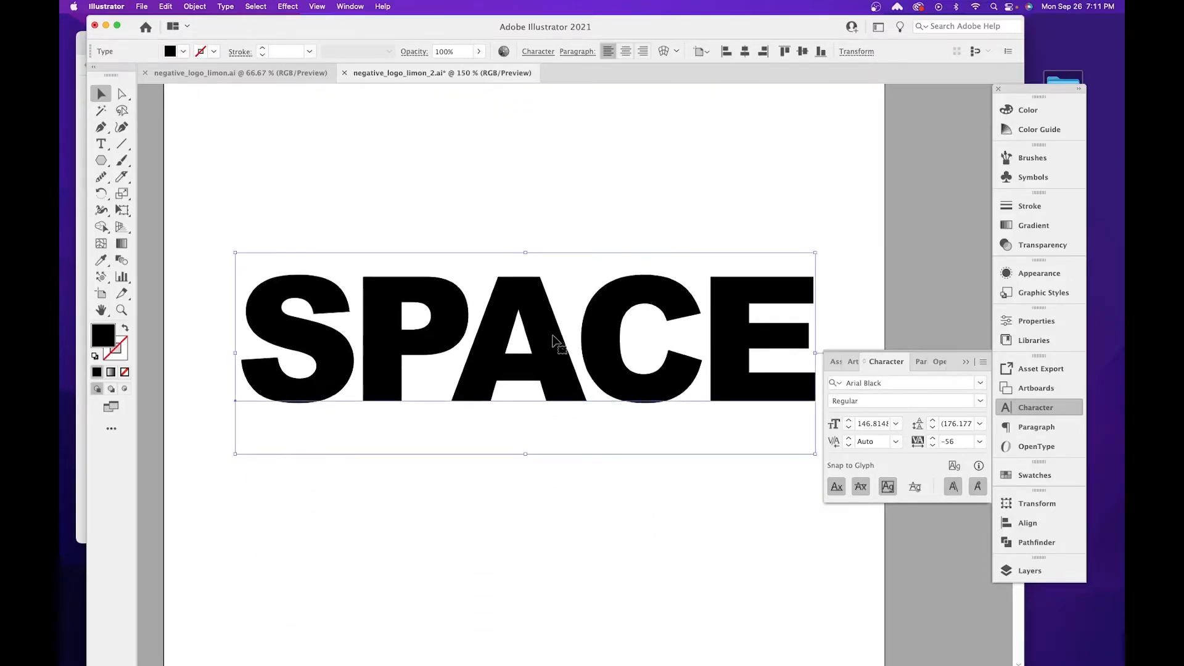
{"action": "right_click", "coordinate": [534, 306]}
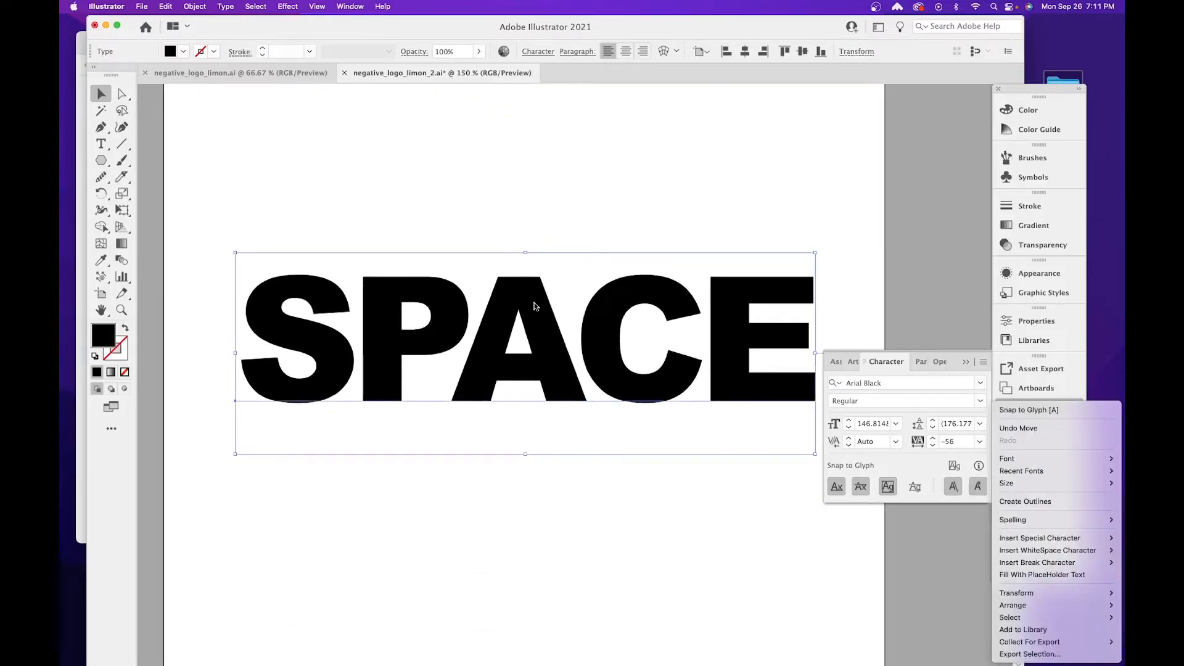
{"action": "left_click", "coordinate": [1023, 501]}
{"action": "left_click", "coordinate": [517, 220]}
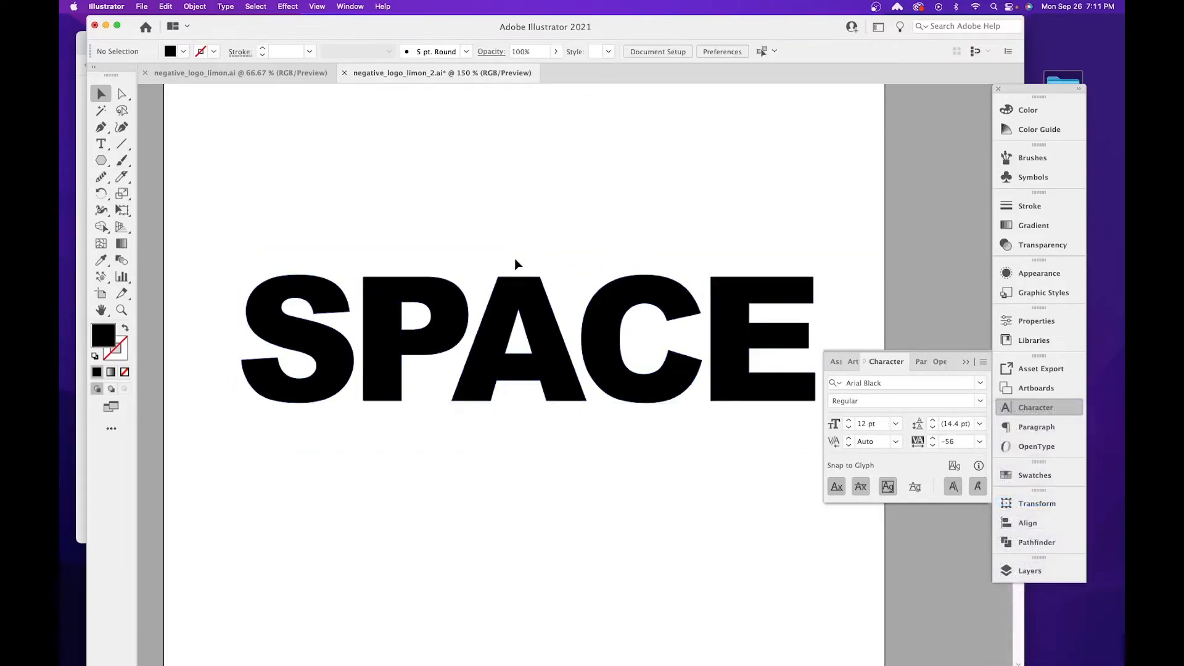
Compare the live-text copy with the outlined SPACE lettering in Outline view, and return to the normal preview.
{"action": "left_click_drag", "start_coordinate": [539, 240], "coordinate": [536, 476]}
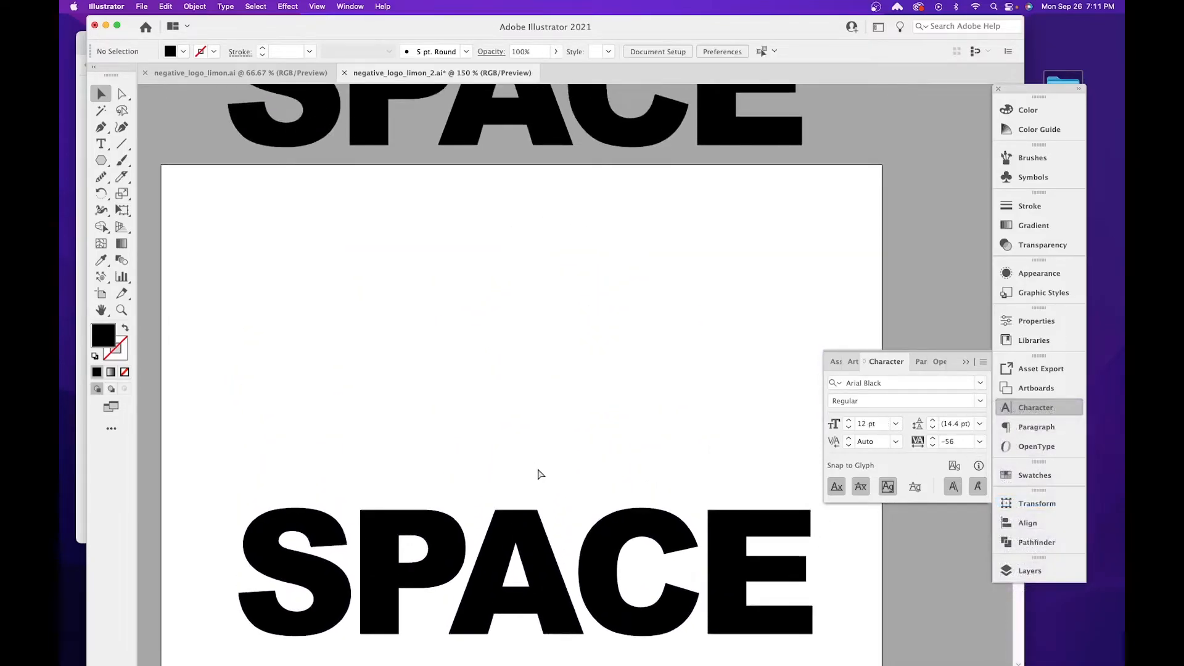
{"action": "key", "text": "ctrl+y"}
{"action": "left_click_drag", "start_coordinate": [665, 345], "coordinate": [659, 425]}
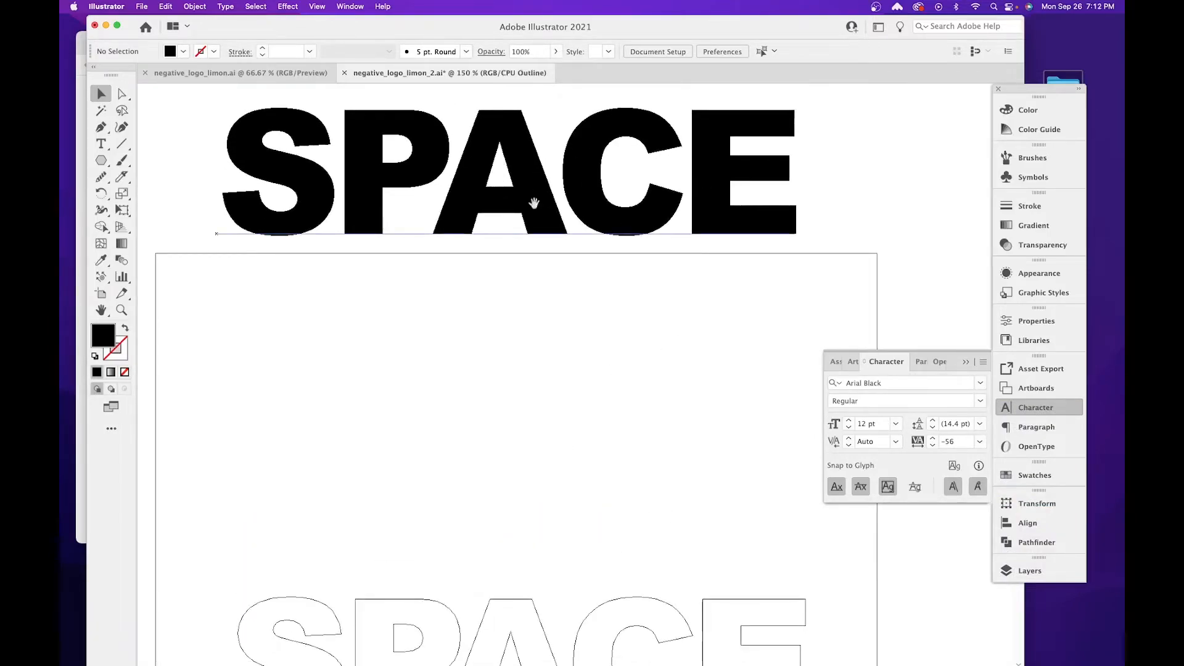
{"action": "scroll", "coordinate": [535, 182], "scroll_direction": "down", "scroll_amount": 5}
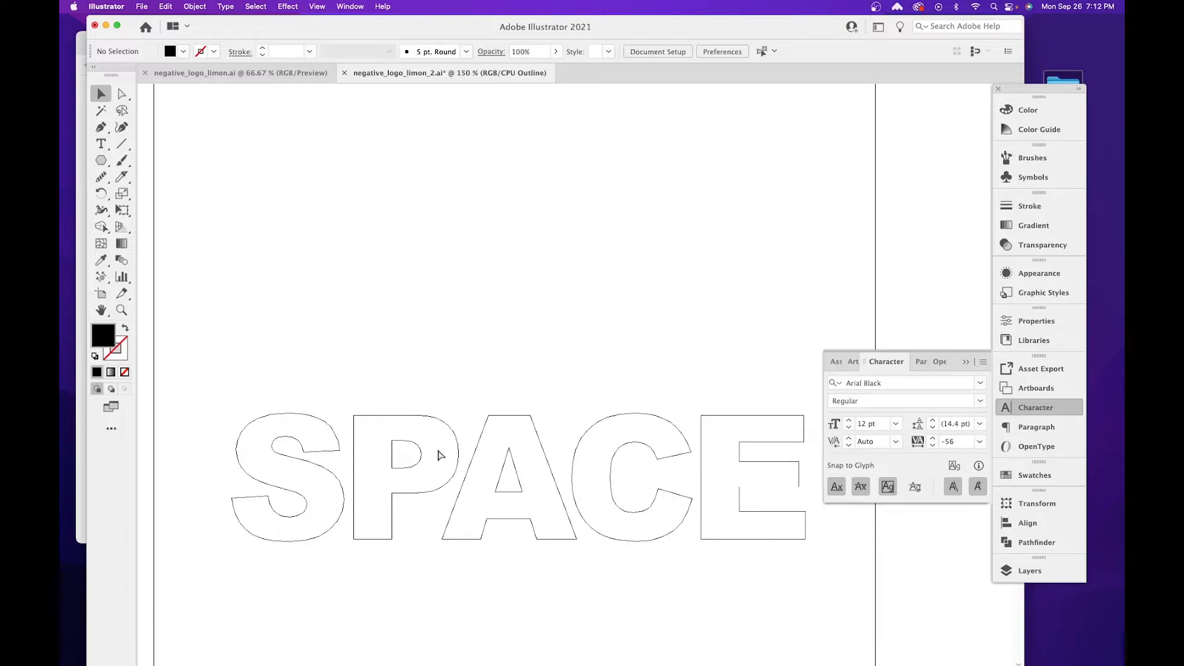
{"action": "key", "text": "super+y"}
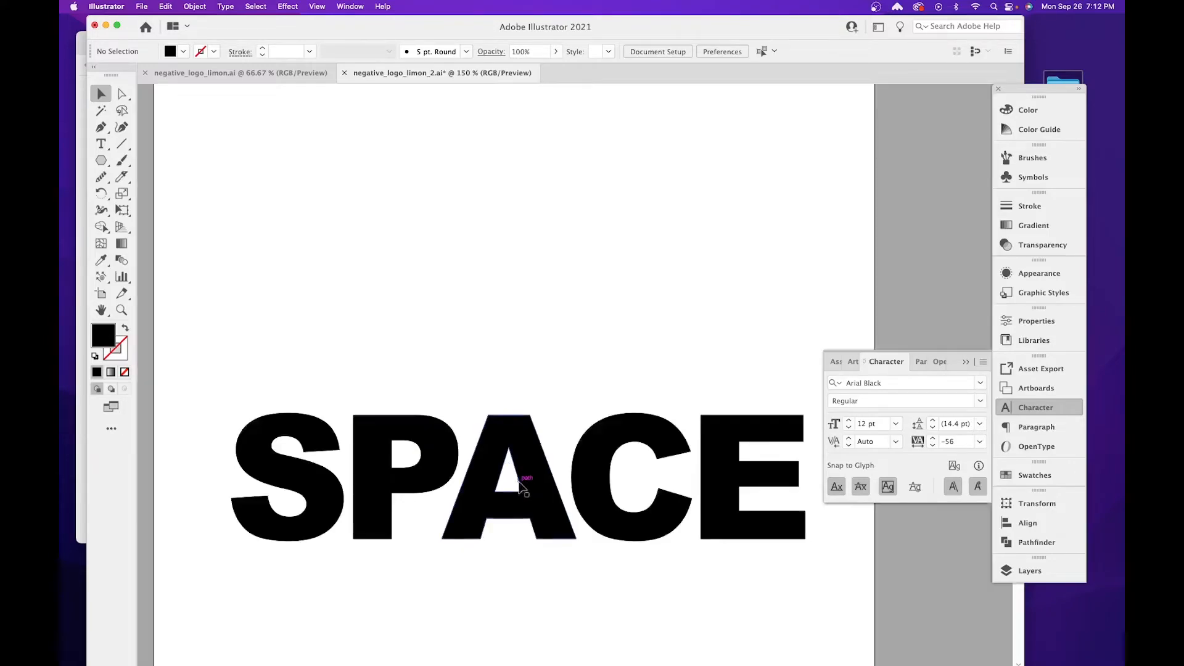
Delete the triangular counter inside the letter A of the outlined word.
{"action": "scroll", "coordinate": [521, 444], "scroll_direction": "down", "scroll_amount": 3}
{"action": "key", "text": "super+equal"}
{"action": "key", "text": "super+equal"}
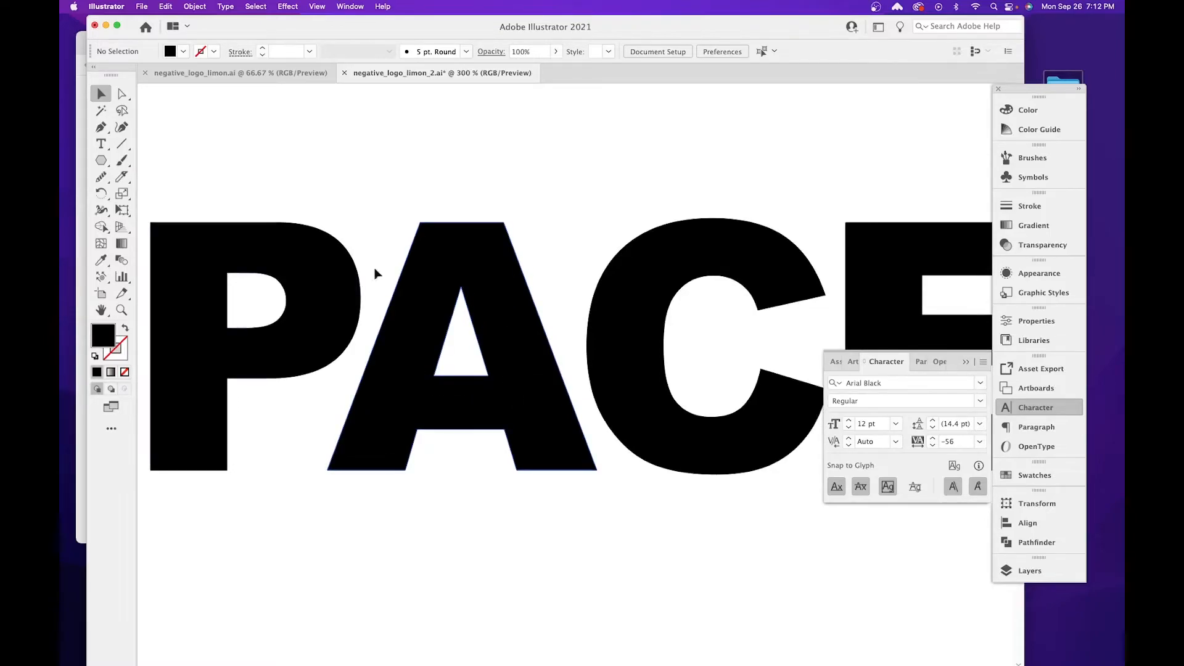
{"action": "left_click", "coordinate": [120, 99]}
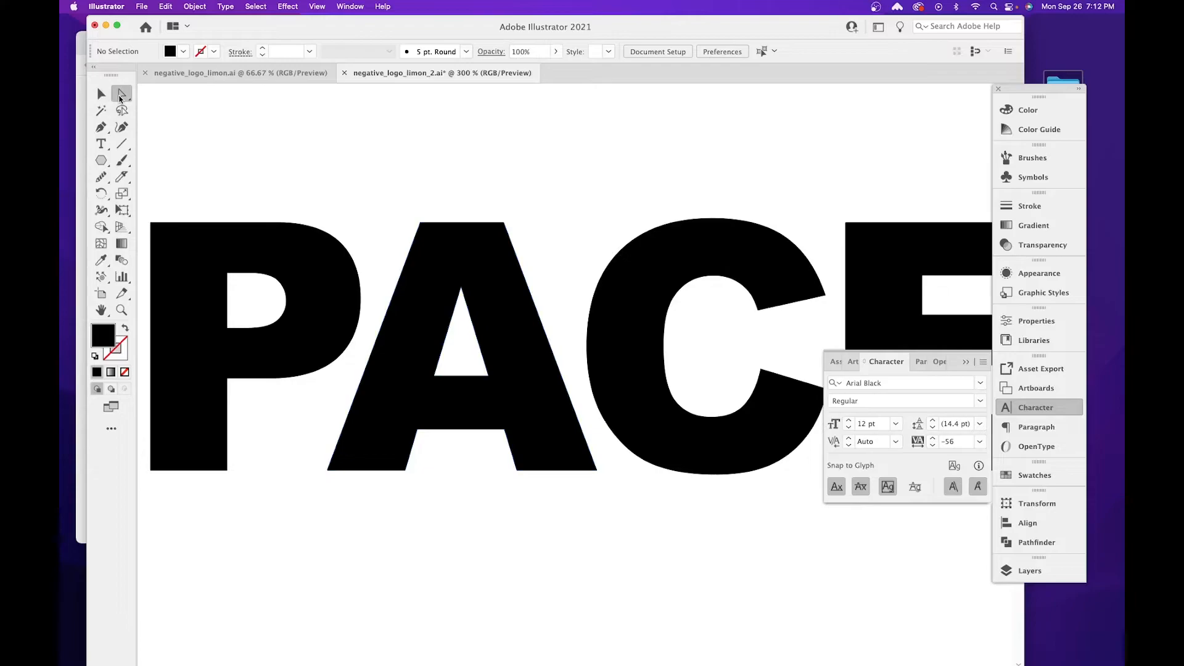
{"action": "left_click", "coordinate": [461, 288]}
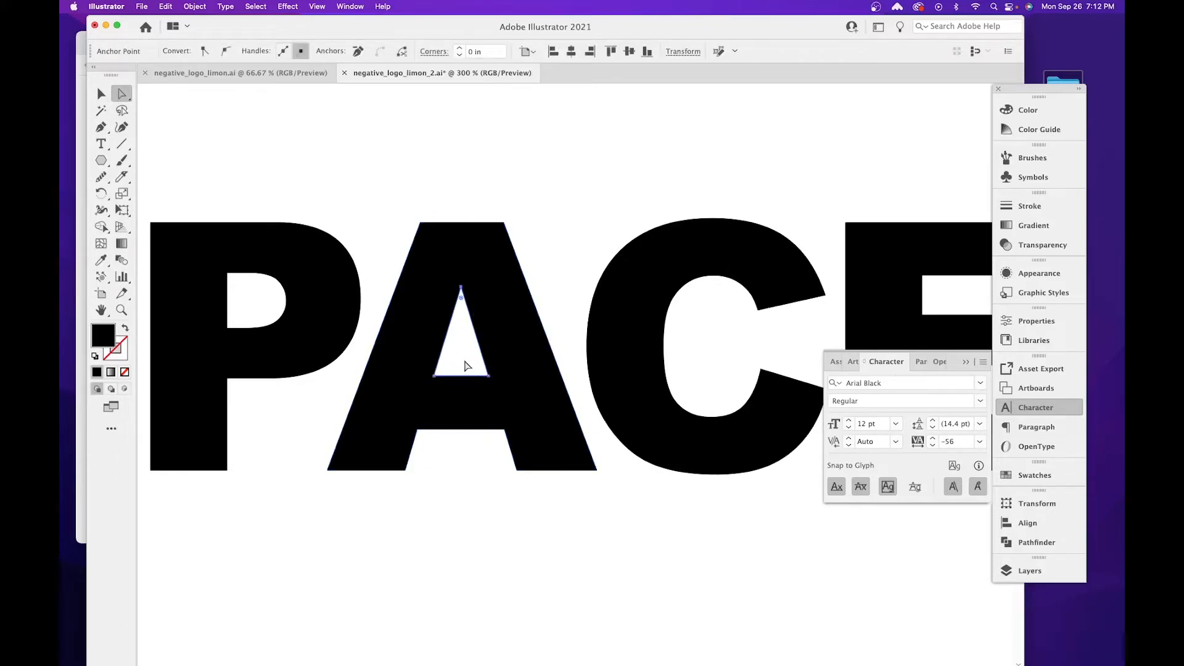
{"action": "key", "text": "Delete"}
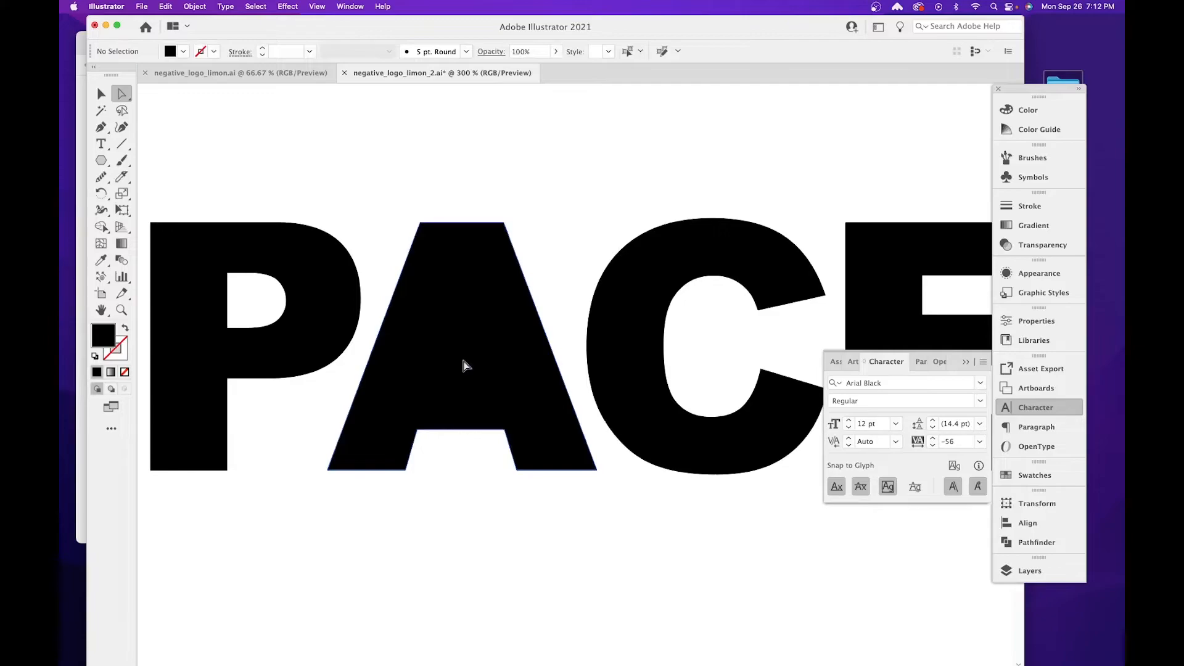
Delete the two upper anchor points of the notch between the A's legs to close its base into a straight edge.
{"action": "left_click", "coordinate": [418, 430]}
{"action": "key", "text": "Delete"}
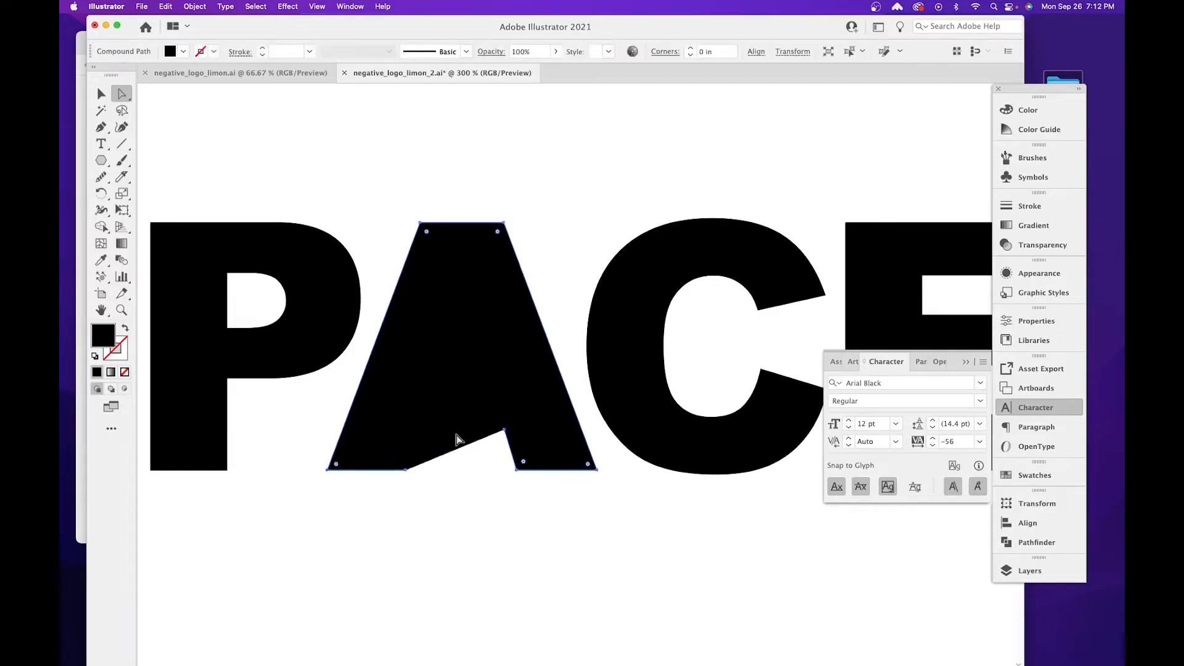
{"action": "left_click", "coordinate": [505, 430]}
{"action": "key", "text": "Delete"}
{"action": "left_click", "coordinate": [568, 497]}
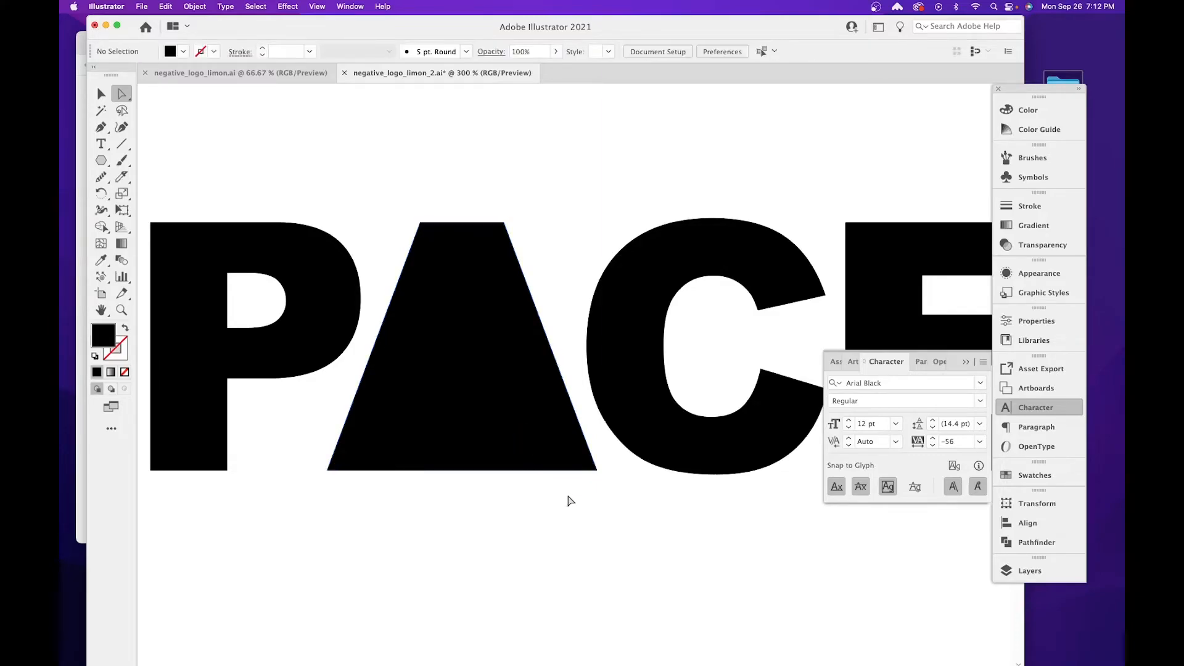
Try moving one of the leftover anchor points on the A's bottom edge below the baseline, and undo the move.
{"action": "left_click", "coordinate": [516, 460]}
{"action": "left_click", "coordinate": [516, 477]}
{"action": "left_click_drag", "start_coordinate": [516, 470], "coordinate": [498, 523]}
{"action": "key", "text": "super+z"}
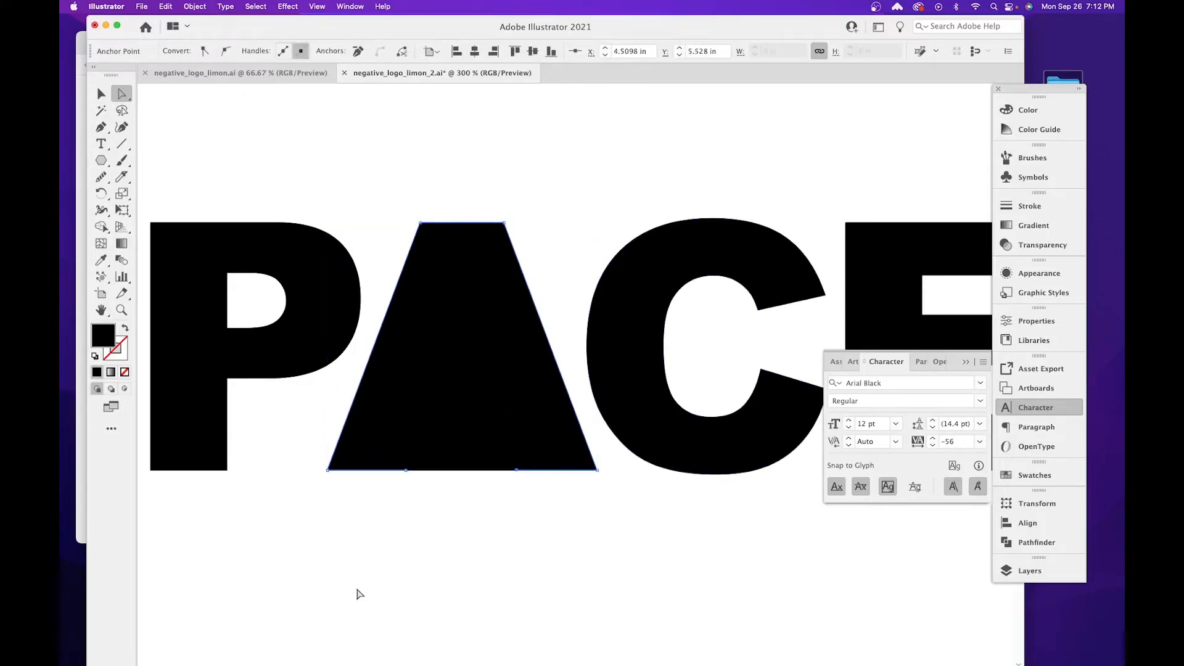
Join the two open ends of the A's bottom edge, and remove the two leftover anchor points from it.
{"action": "key", "text": "super+equal"}
{"action": "key", "text": "super+equal"}
{"action": "key", "text": "super+equal"}
{"action": "key", "text": "super+equal"}
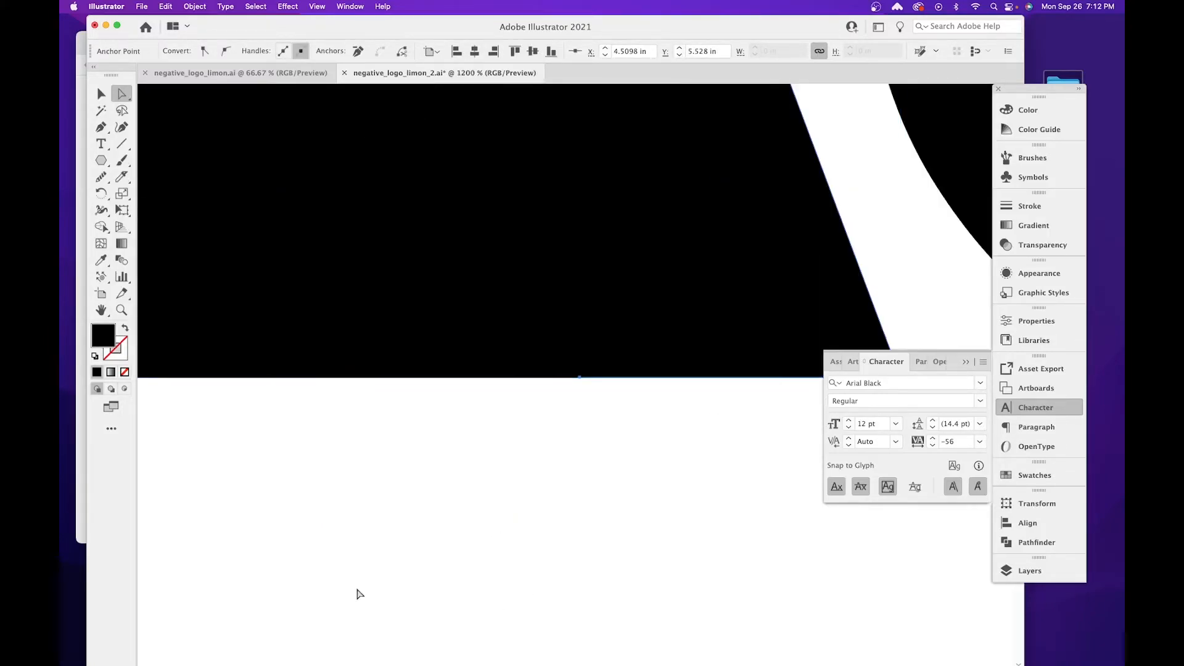
{"action": "left_click_drag", "start_coordinate": [373, 465], "coordinate": [529, 318]}
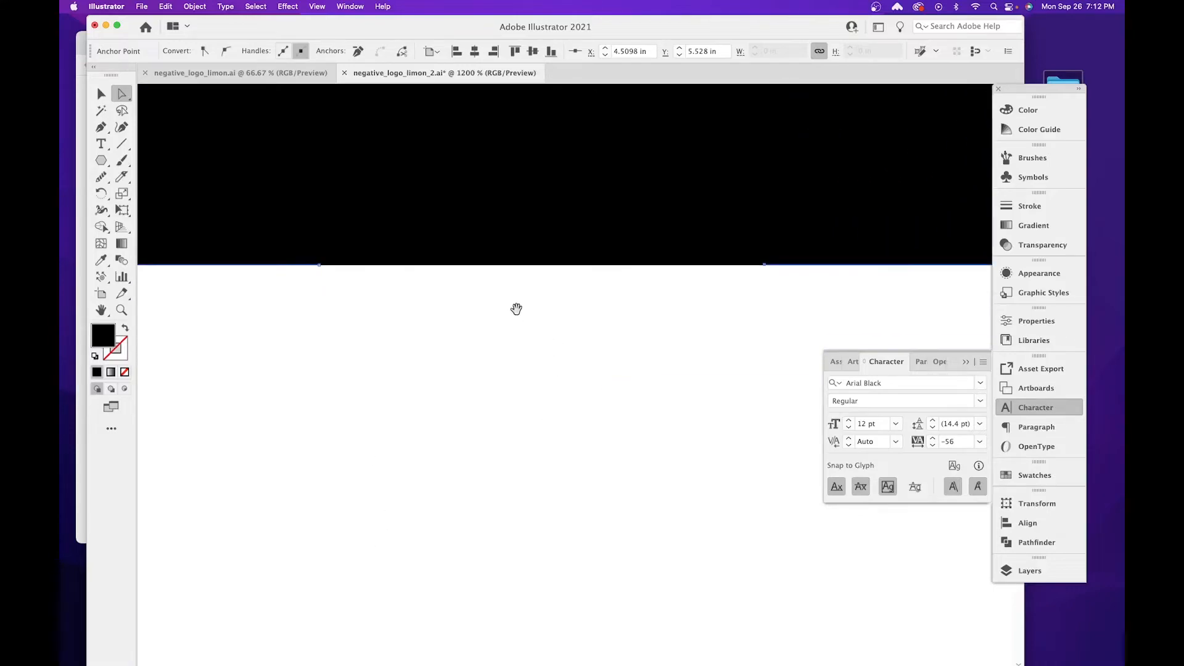
{"action": "left_click_drag", "start_coordinate": [311, 298], "coordinate": [786, 259]}
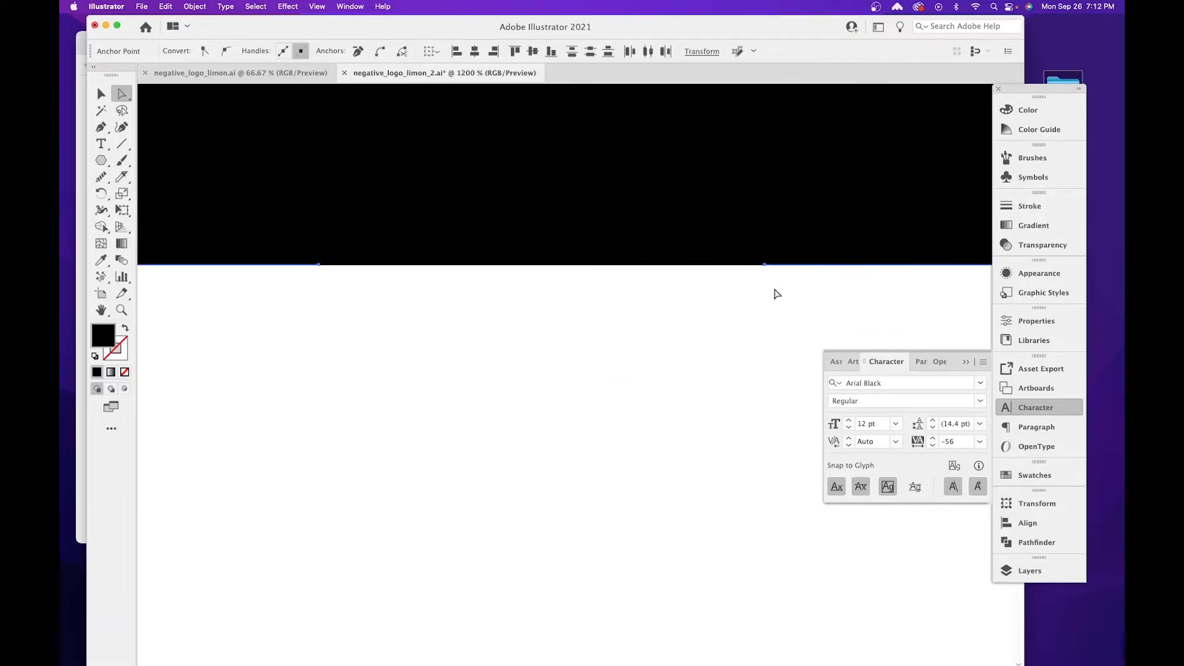
{"action": "right_click", "coordinate": [319, 267]}
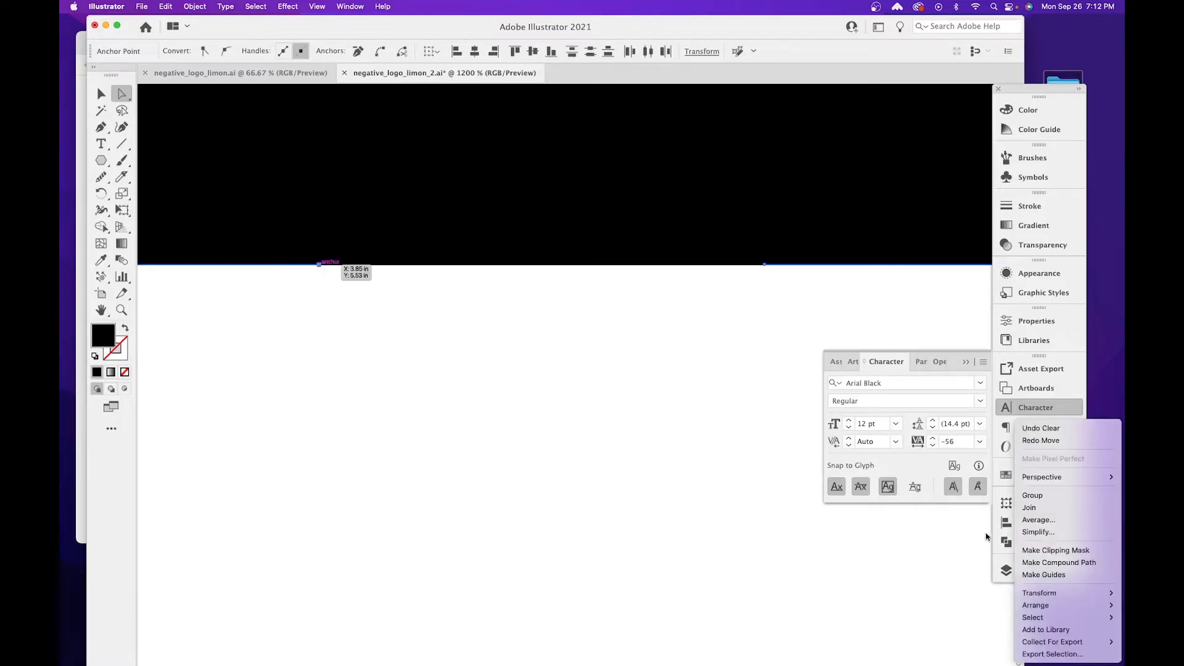
{"action": "left_click", "coordinate": [1029, 507]}
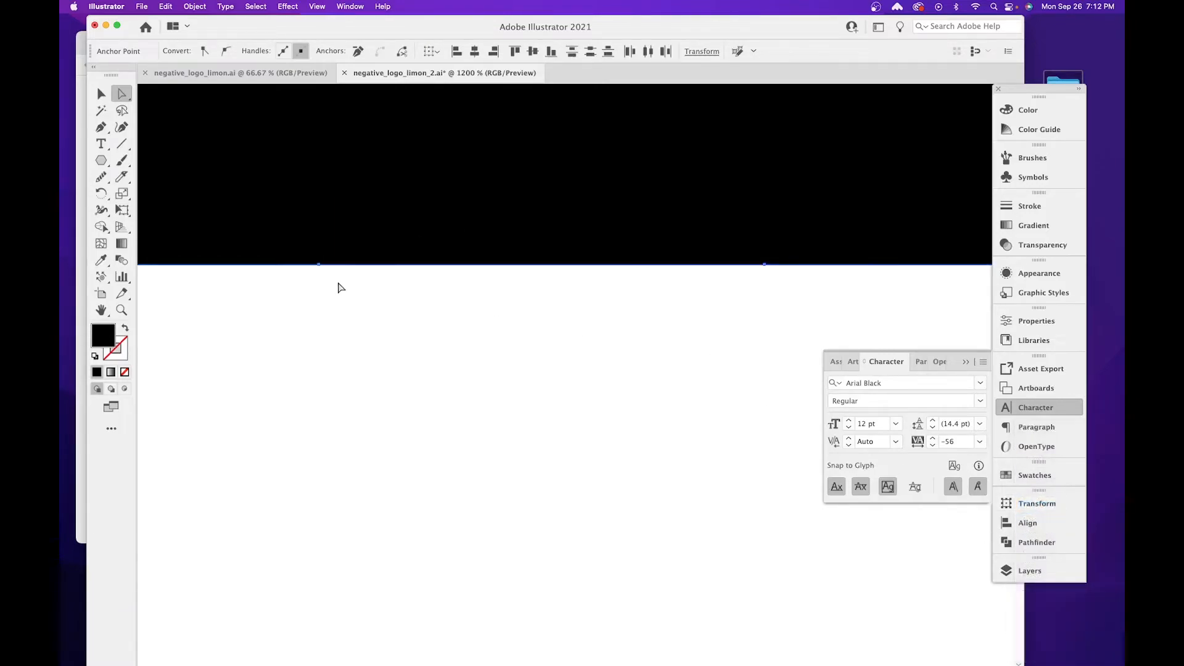
{"action": "left_click_drag", "start_coordinate": [297, 289], "coordinate": [776, 247]}
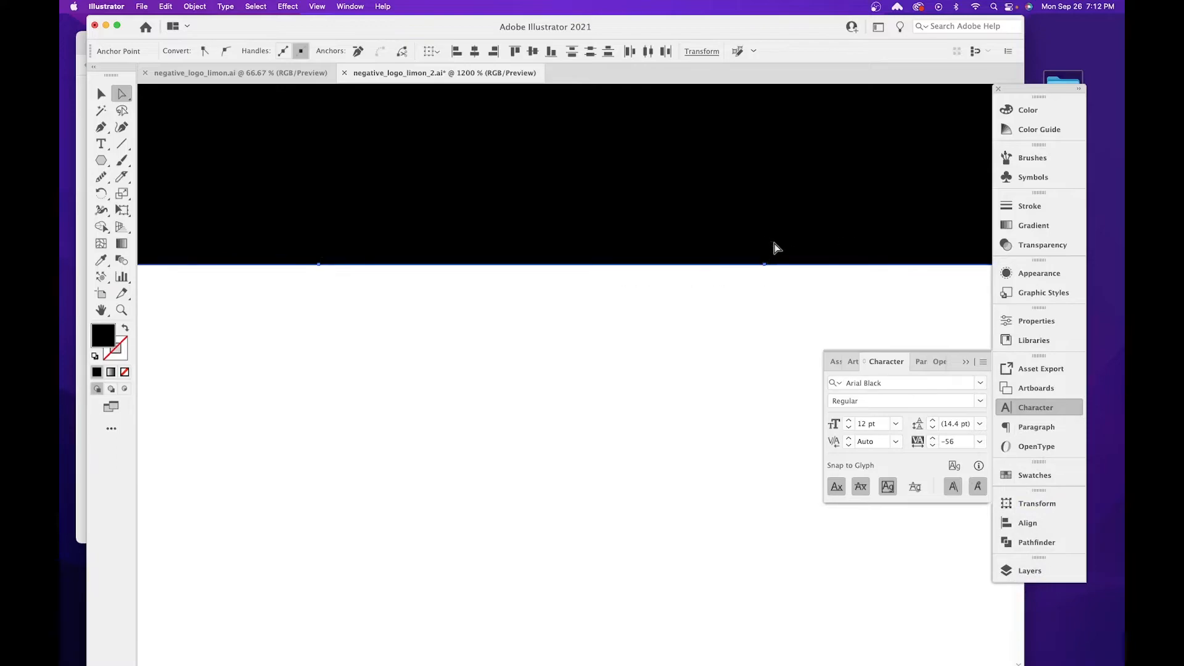
{"action": "left_click", "coordinate": [361, 53]}
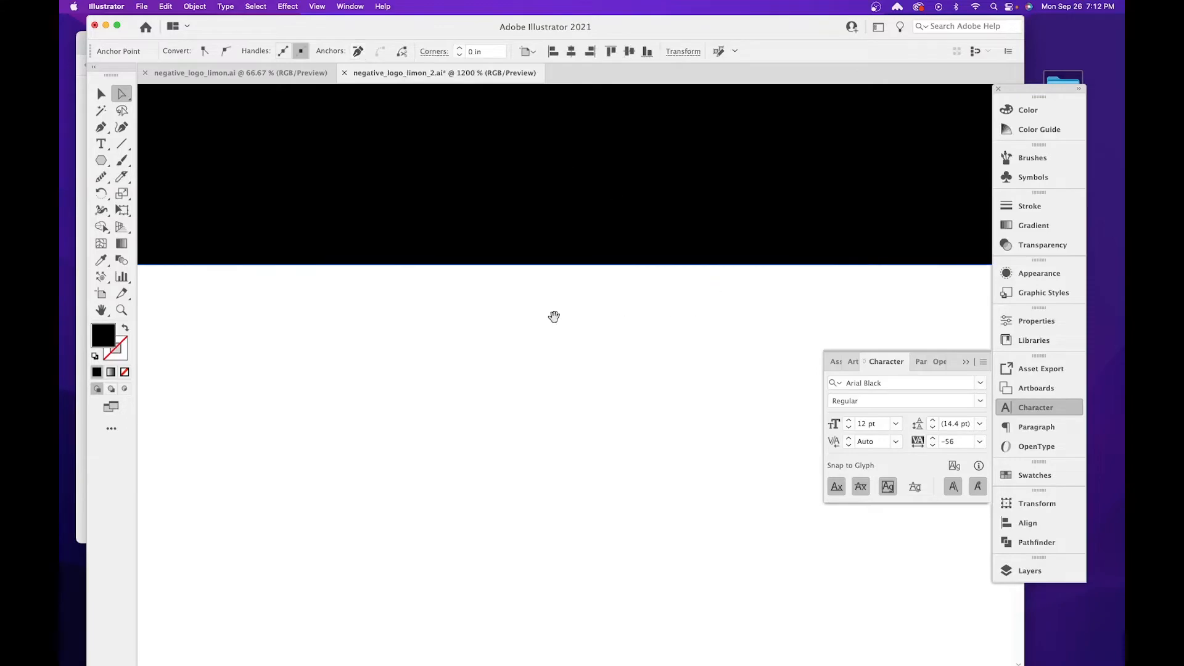
Check the simplified A's contour in Outline view, and return to the normal preview.
{"action": "left_click_drag", "start_coordinate": [568, 317], "coordinate": [591, 451]}
{"action": "key", "text": "super+minus"}
{"action": "key", "text": "super+minus"}
{"action": "key", "text": "super+minus"}
{"action": "key", "text": "super+minus"}
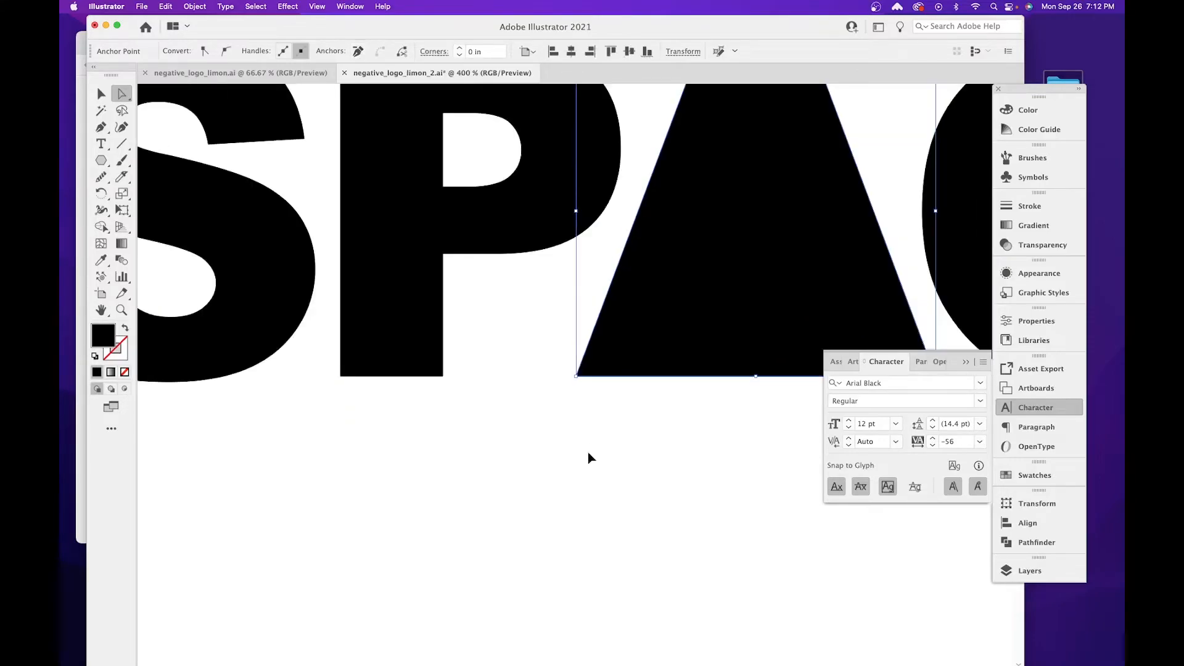
{"action": "key", "text": "super+y"}
{"action": "left_click", "coordinate": [587, 457]}
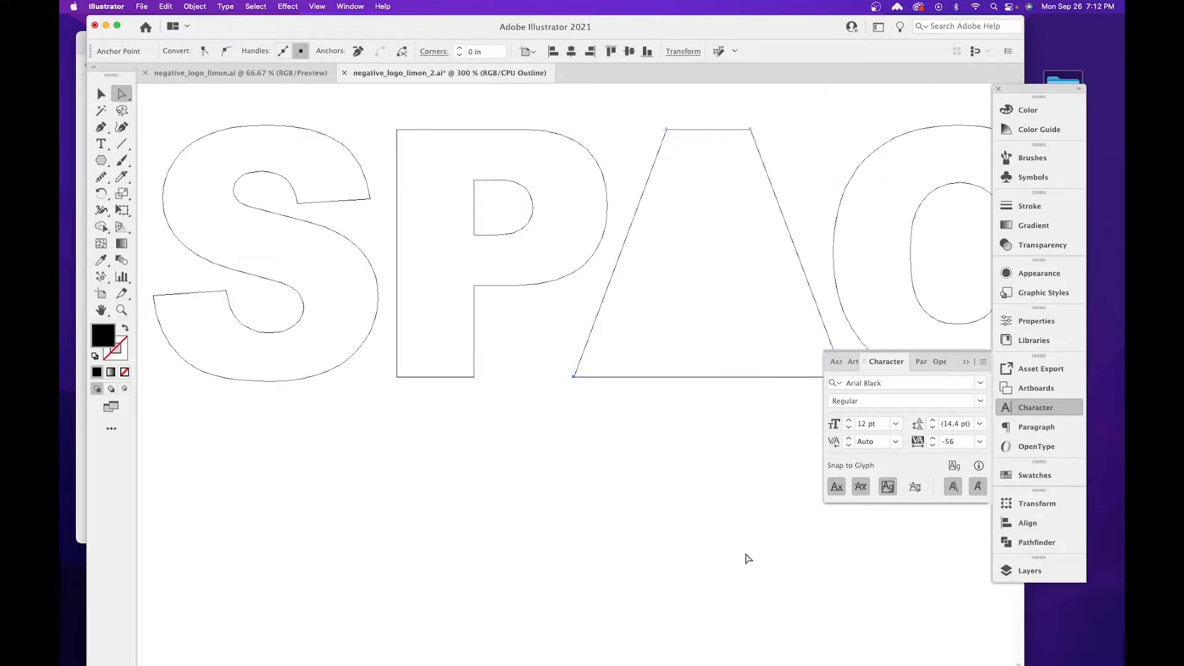
{"action": "left_click_drag", "start_coordinate": [703, 454], "coordinate": [534, 512]}
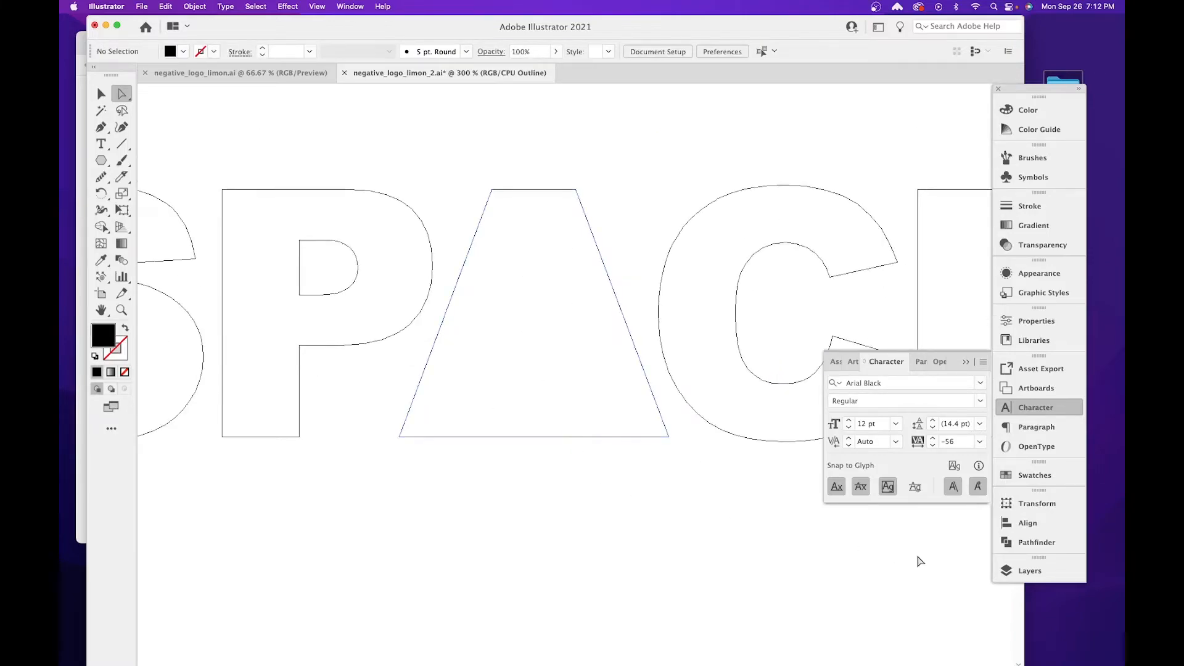
{"action": "key", "text": "super+y"}
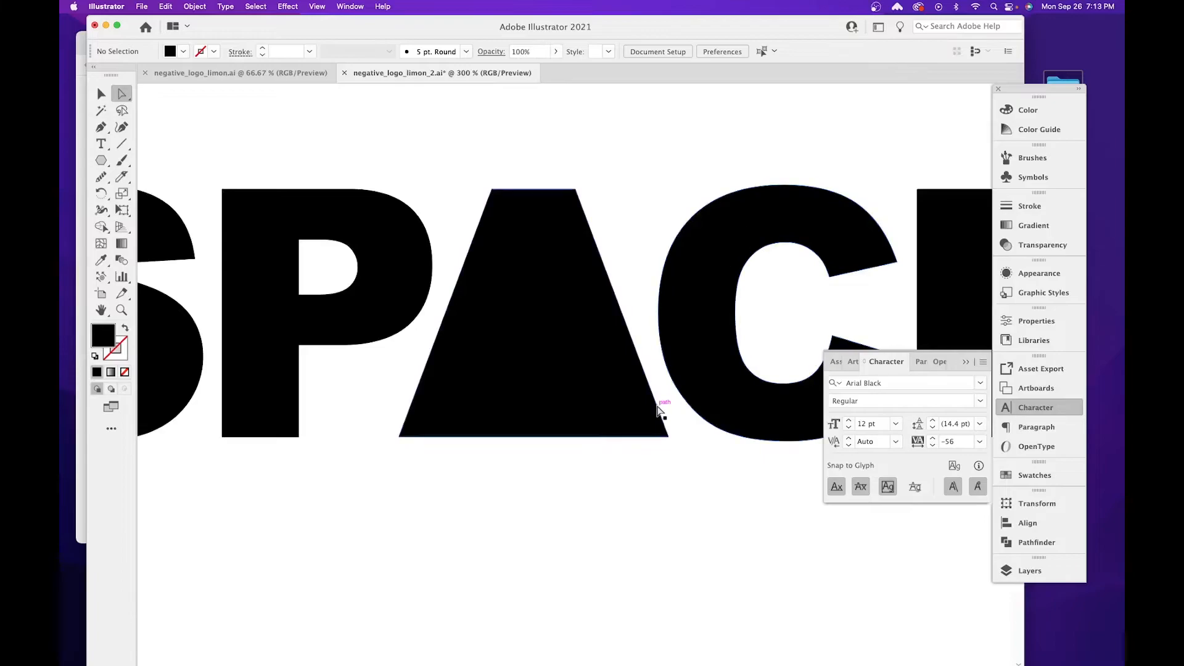
Switch to Google Chrome and run a Google image search for "rocket" in a new tab.
{"action": "mouse_move", "coordinate": [487, 660]}
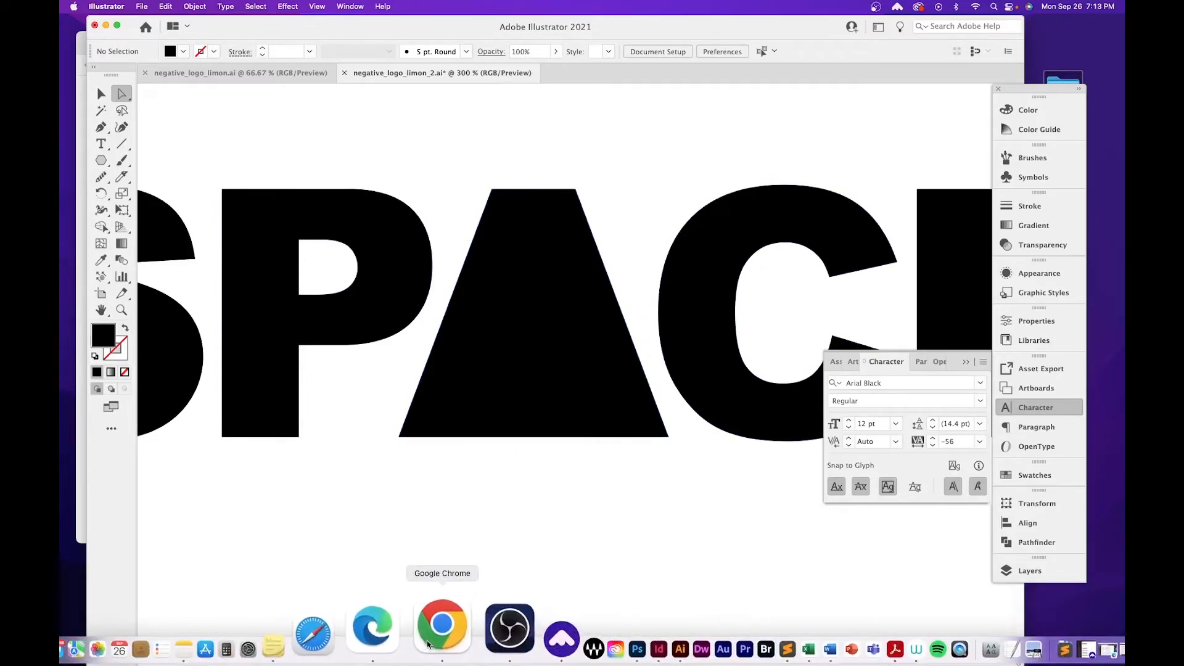
{"action": "left_click", "coordinate": [427, 644]}
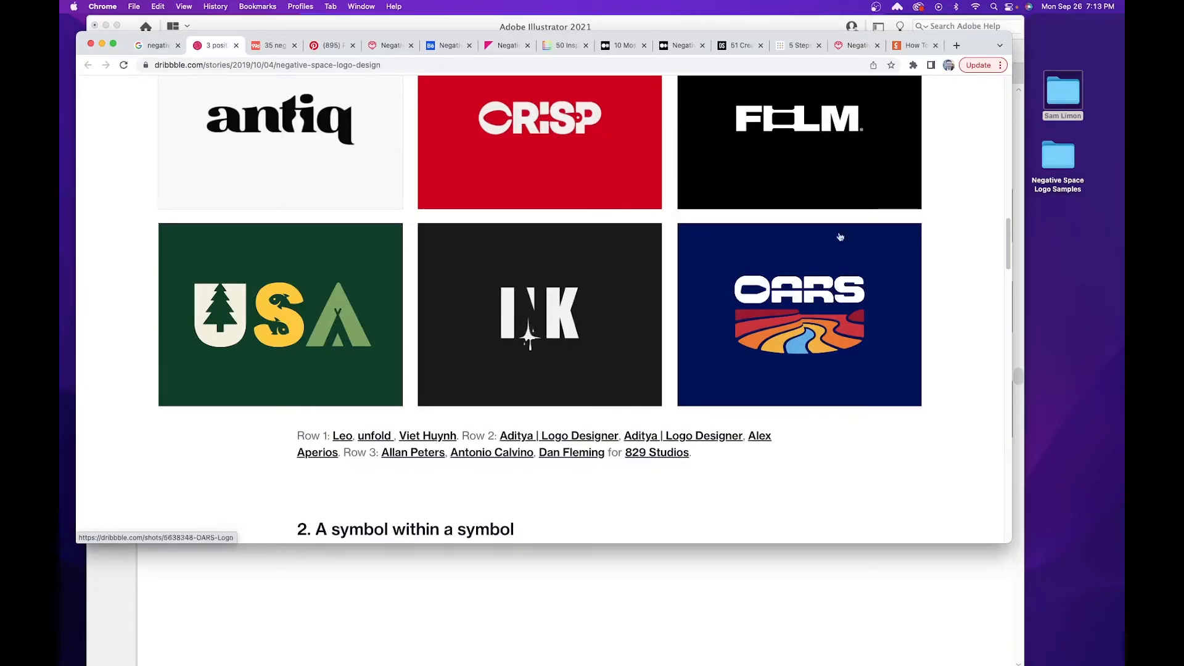
{"action": "left_click", "coordinate": [956, 45]}
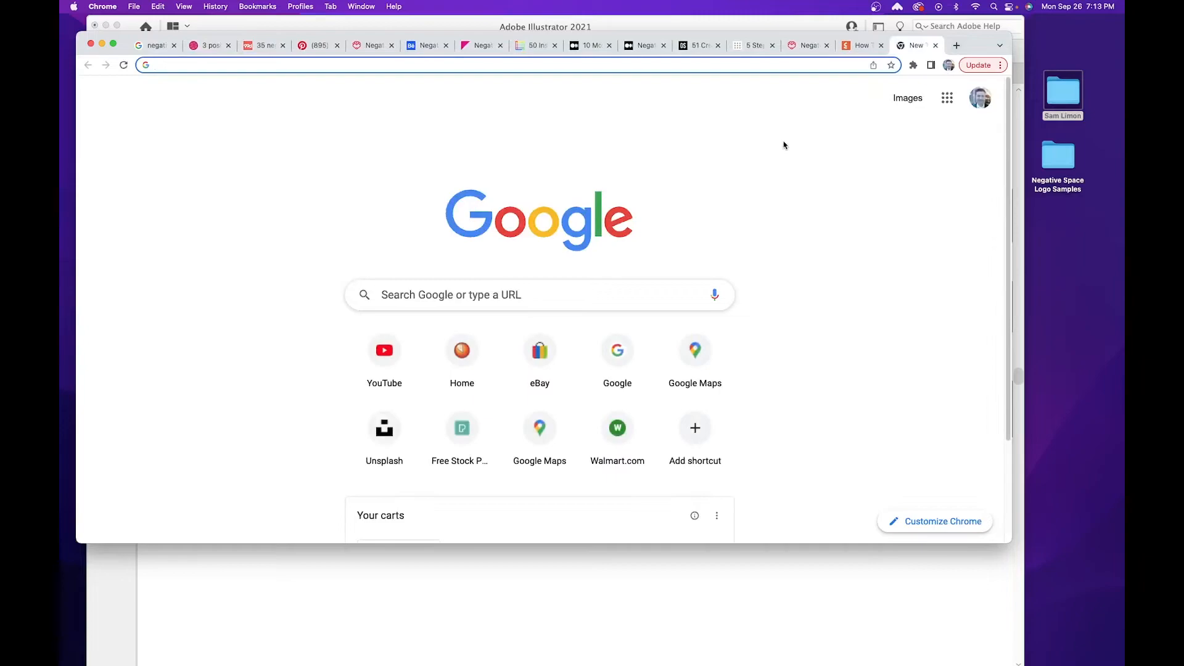
{"action": "type", "text": "rocket"}
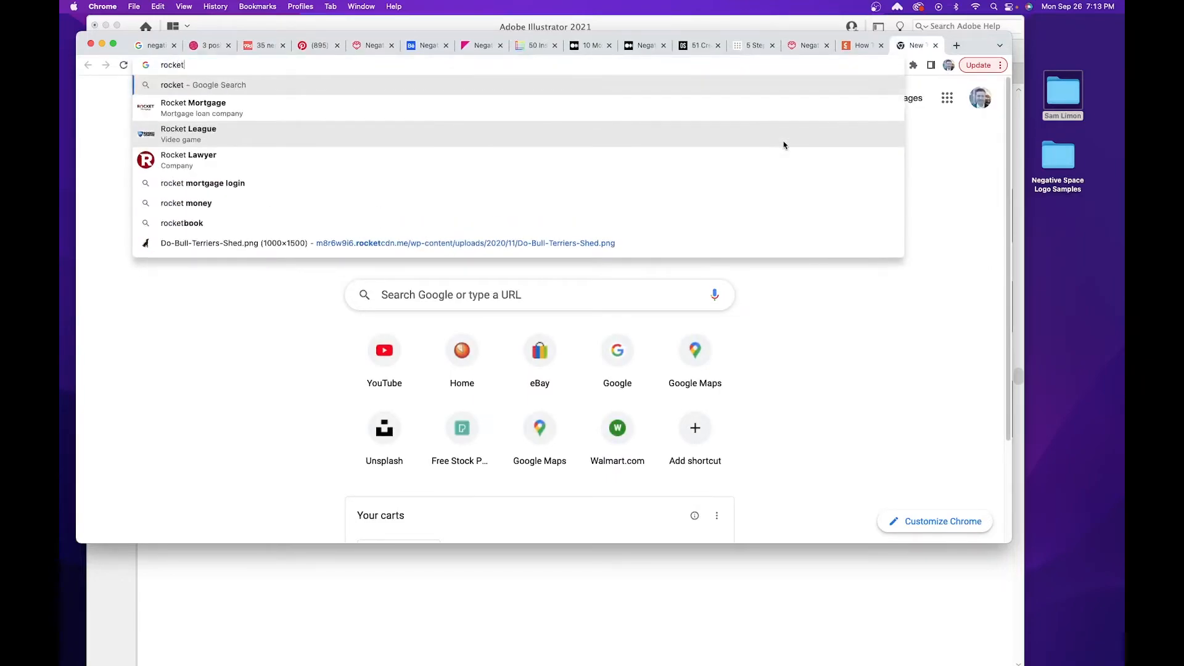
{"action": "key", "text": "Return"}
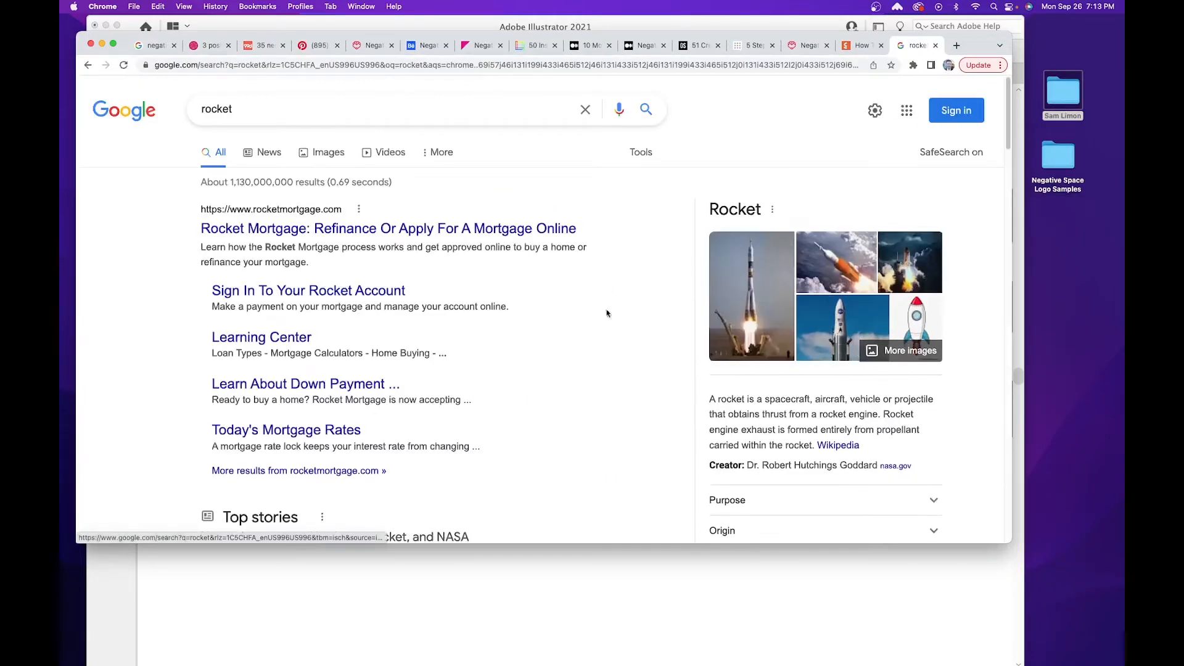
{"action": "left_click", "coordinate": [324, 152]}
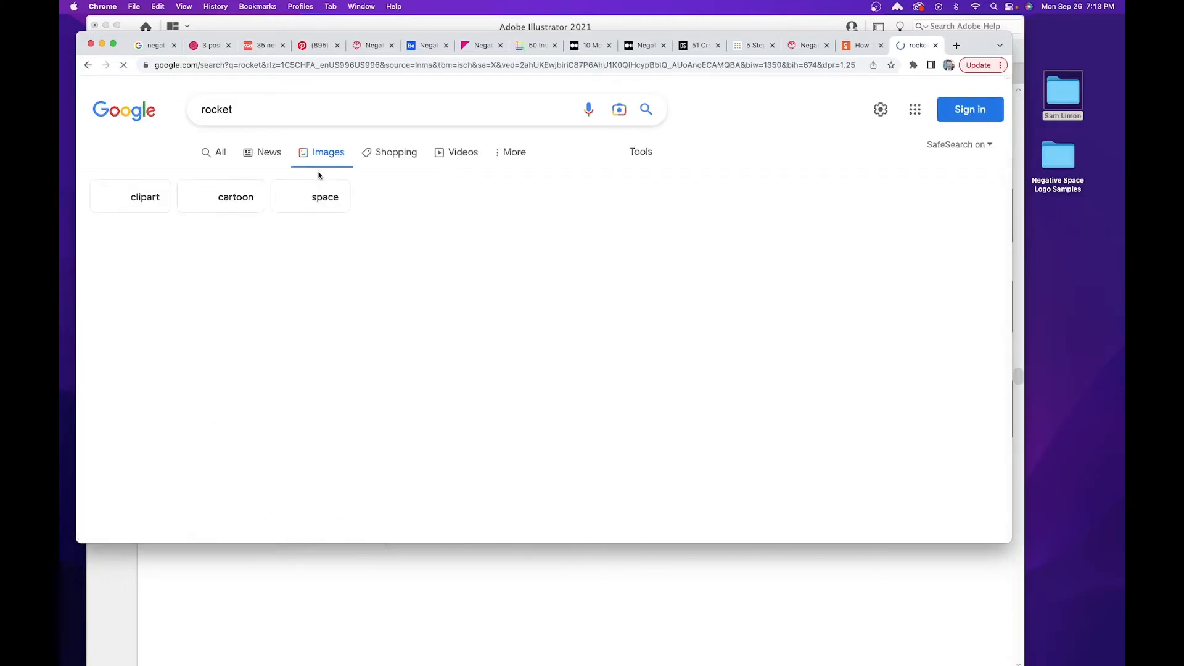
Browse the rocket image results for shapes that could serve as a reference for the logo.
{"action": "scroll", "coordinate": [513, 209], "scroll_direction": "down", "scroll_amount": 1}
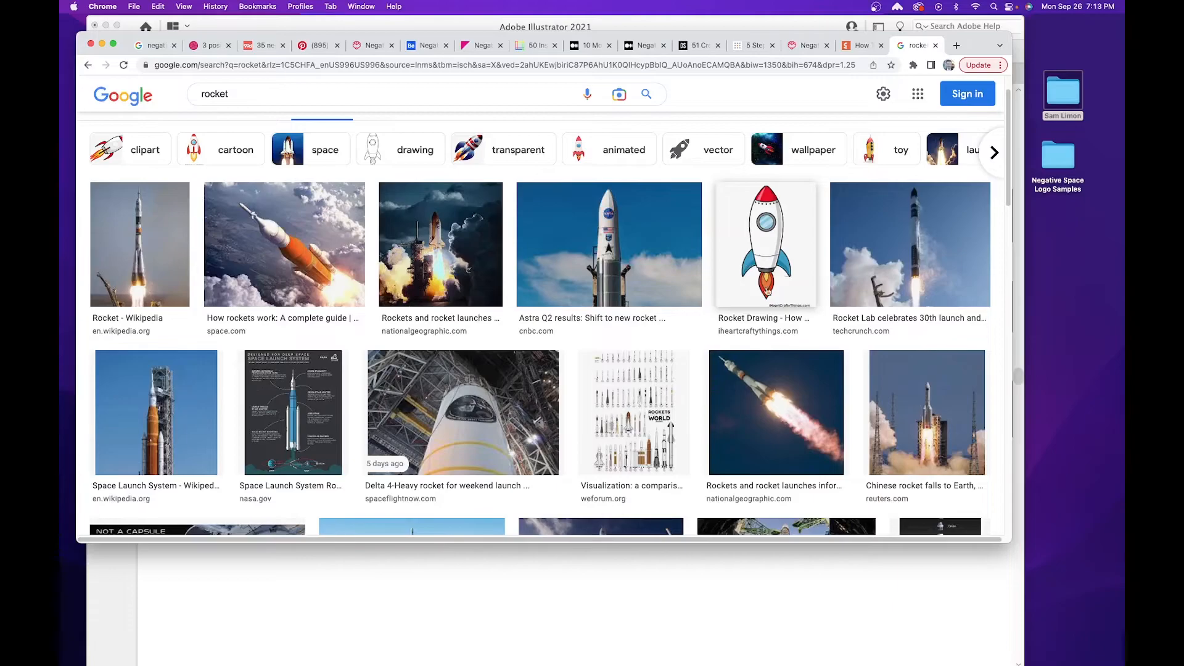
{"action": "scroll", "coordinate": [572, 321], "scroll_direction": "down", "scroll_amount": 6}
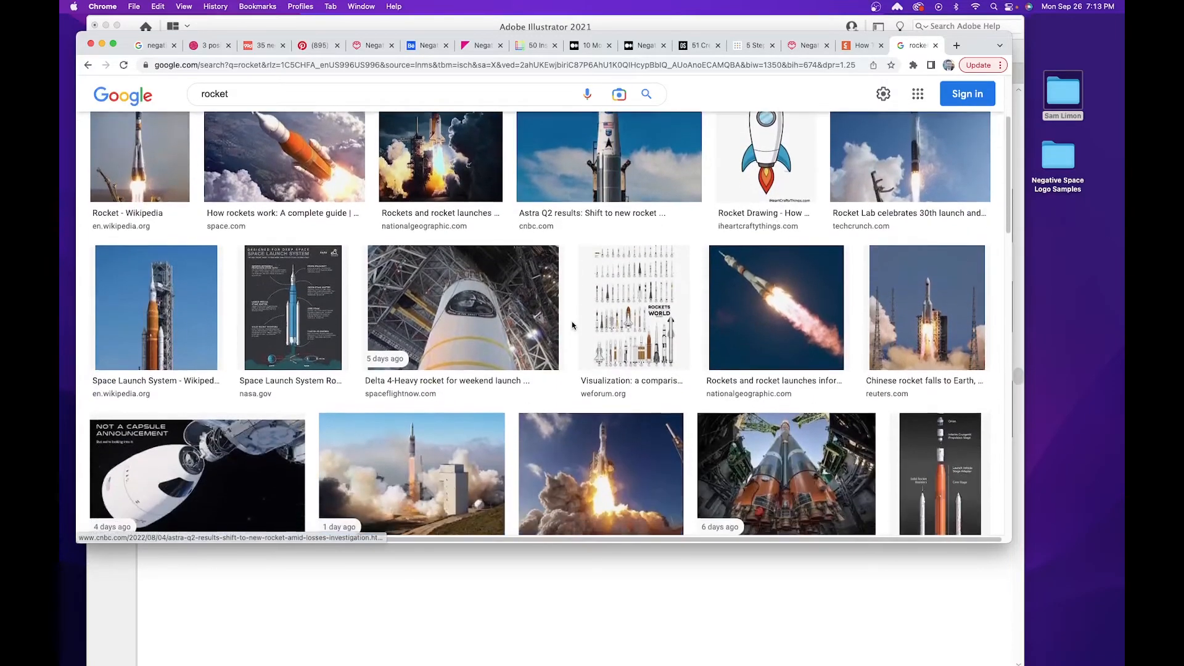
{"action": "scroll", "coordinate": [572, 326], "scroll_direction": "down", "scroll_amount": 2}
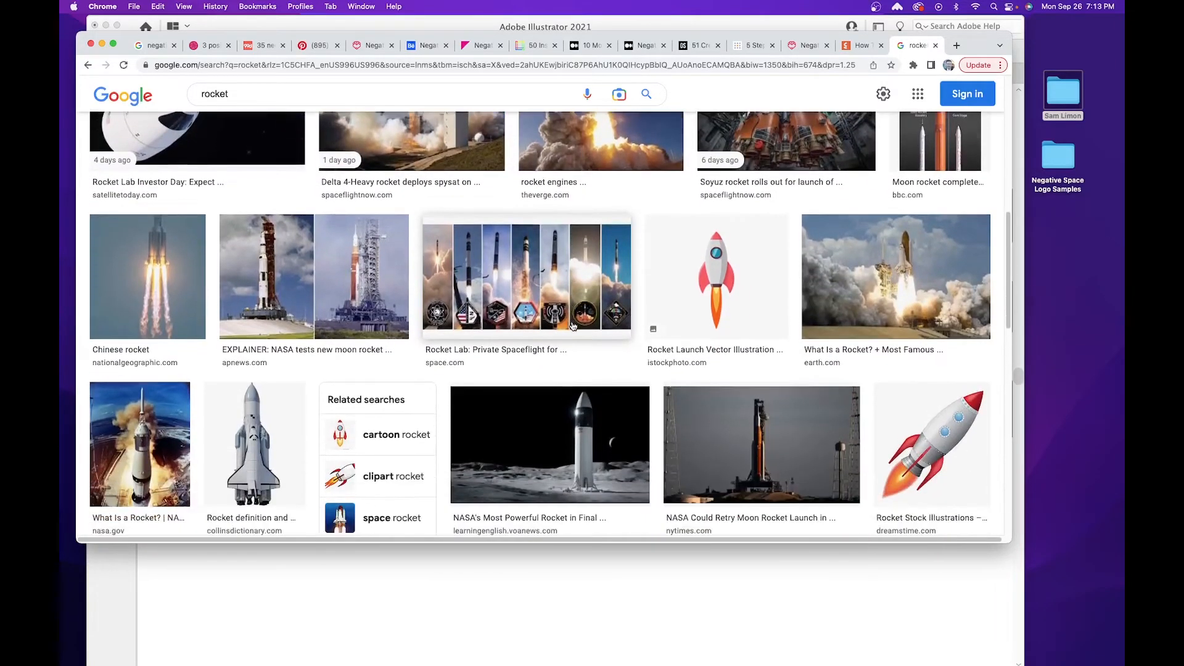
{"action": "scroll", "coordinate": [572, 326], "scroll_direction": "down", "scroll_amount": 1}
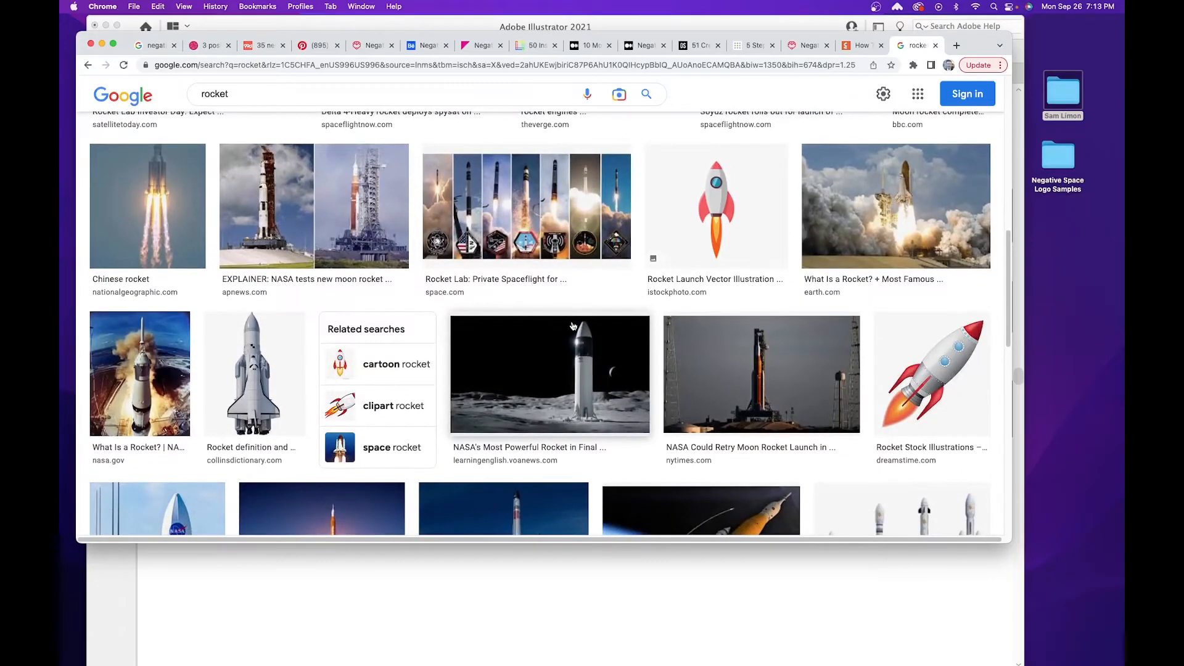
{"action": "scroll", "coordinate": [572, 326], "scroll_direction": "down", "scroll_amount": 2}
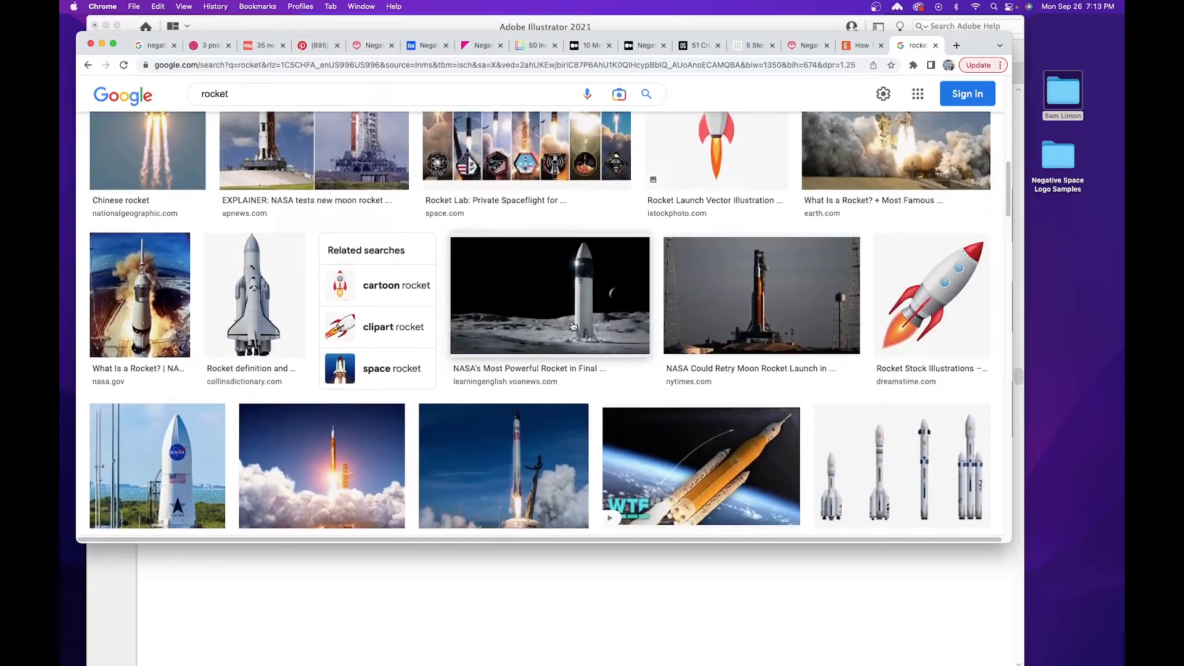
{"action": "scroll", "coordinate": [573, 326], "scroll_direction": "down", "scroll_amount": 7}
{"action": "scroll", "coordinate": [572, 326], "scroll_direction": "down", "scroll_amount": 1}
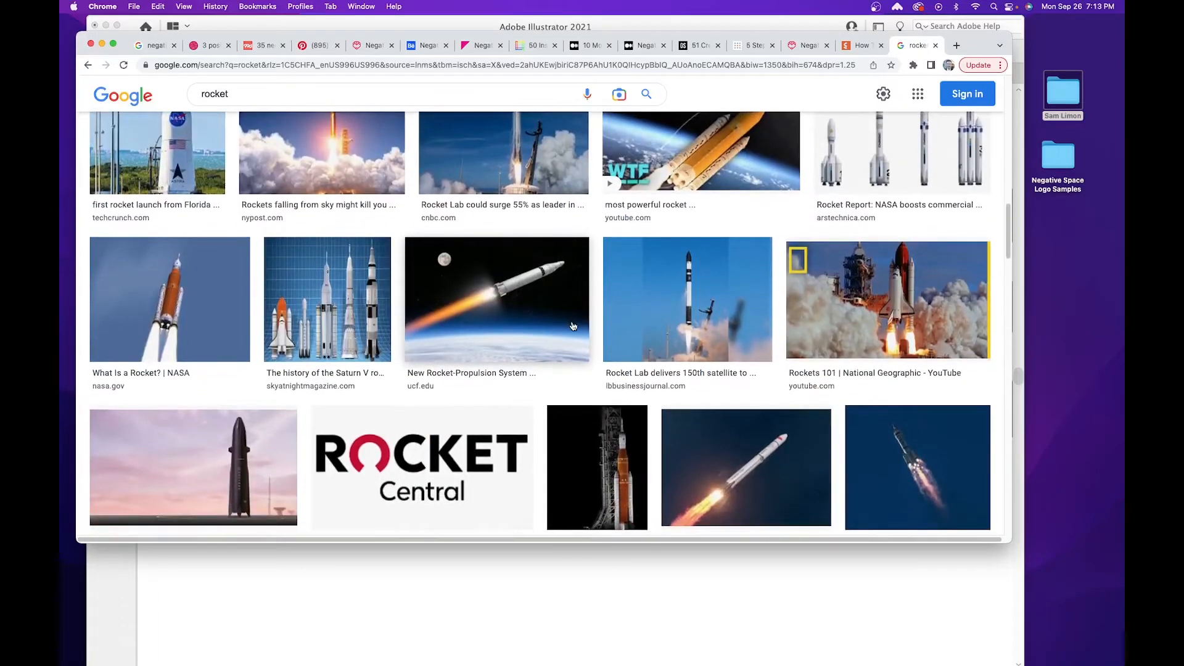
{"action": "scroll", "coordinate": [432, 296], "scroll_direction": "up", "scroll_amount": 15}
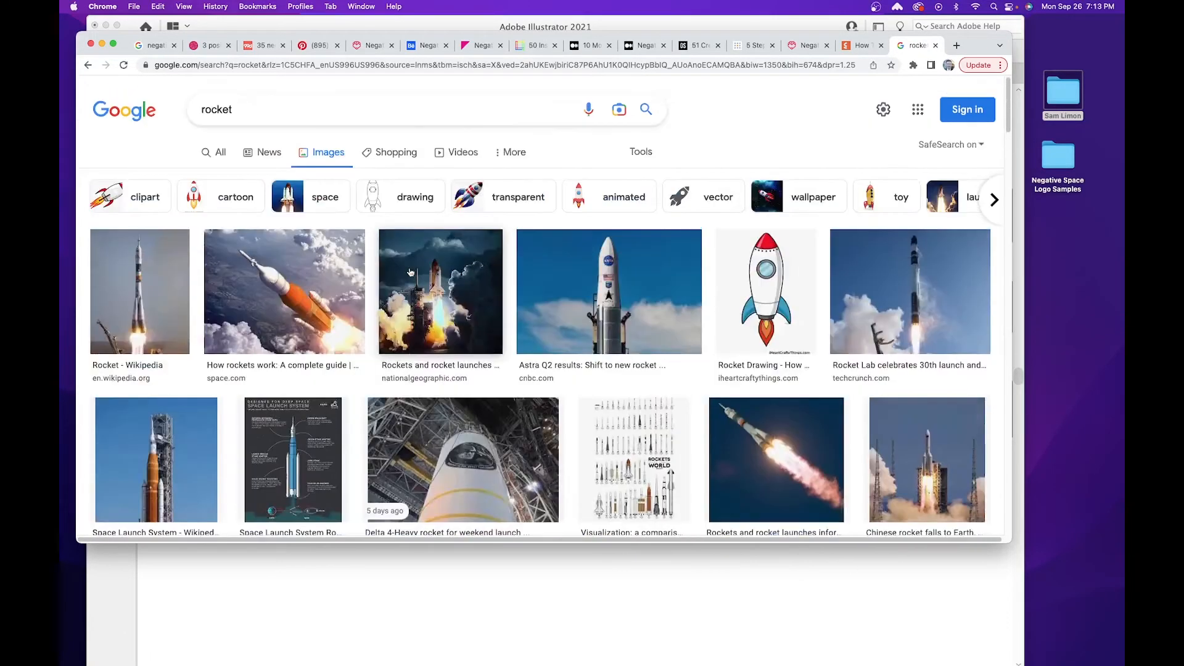
Refine the image search to "rocket vector".
{"action": "left_click", "coordinate": [306, 114]}
{"action": "type", "text": "vector"}
{"action": "key", "text": "Return"}
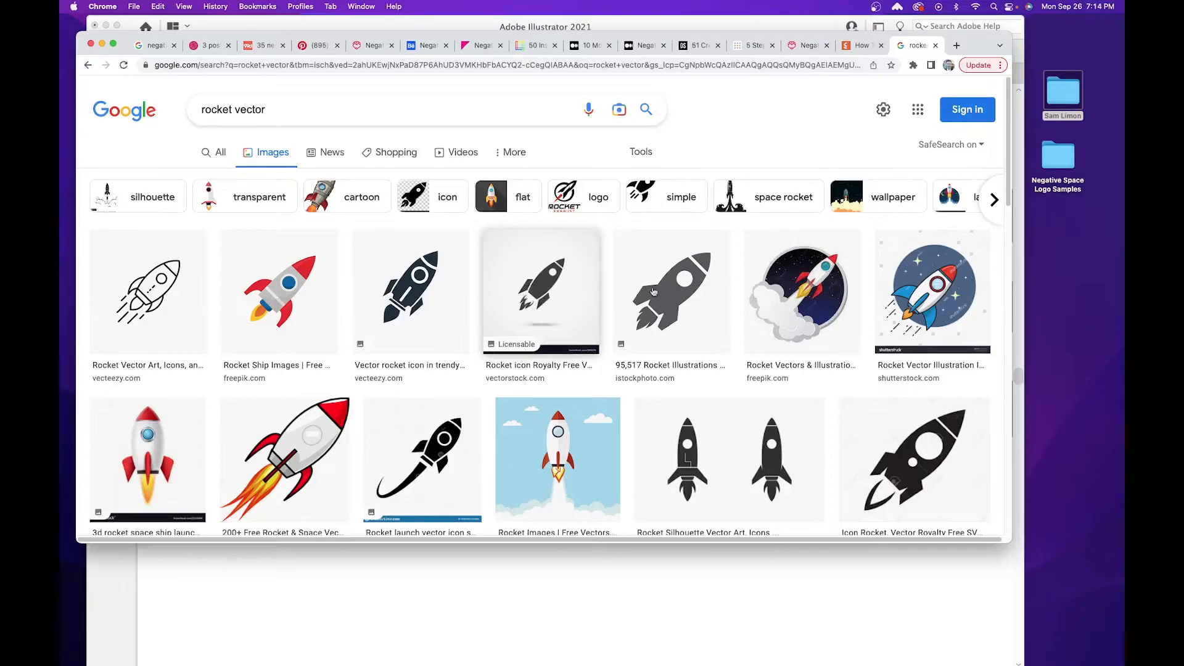
Switch back to Illustrator and draw a black upright ellipse about 0.50 in wide and 1.67 in tall below the letter A.
{"action": "left_click", "coordinate": [706, 588]}
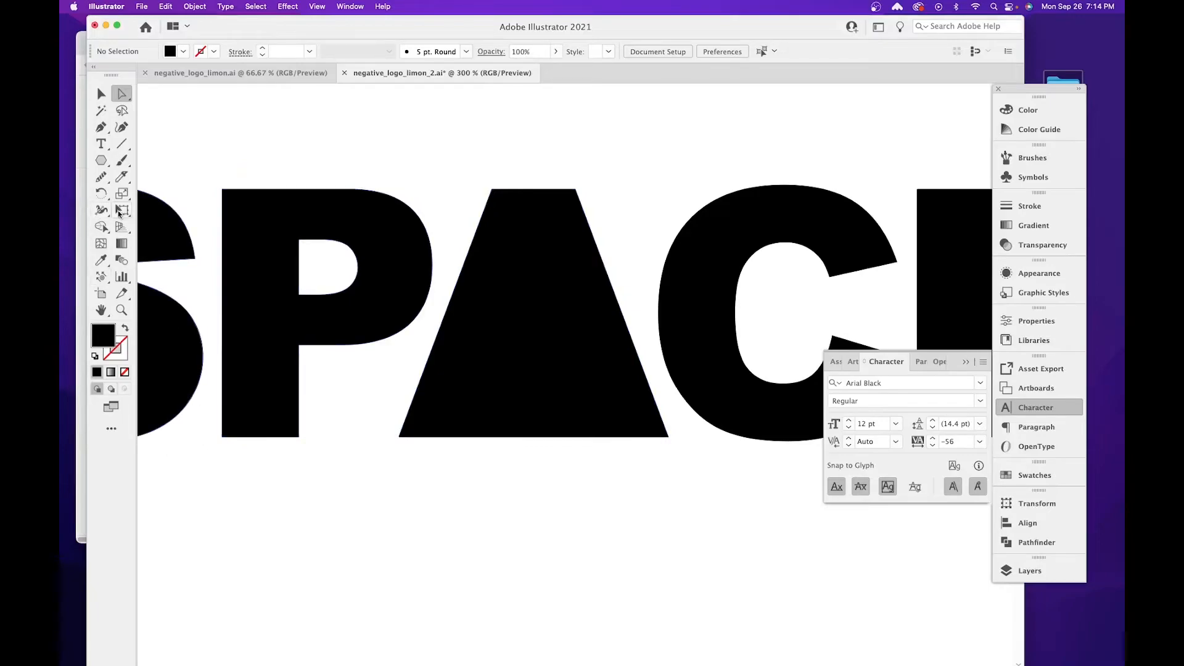
{"action": "left_click_drag", "start_coordinate": [492, 501], "coordinate": [409, 309]}
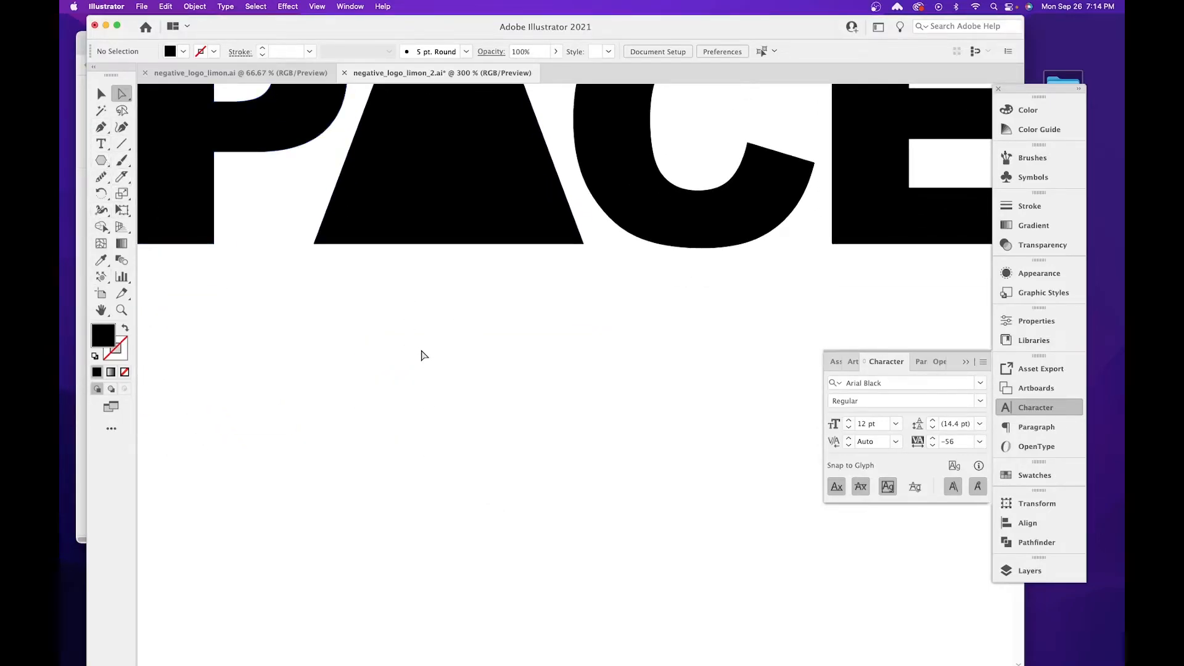
{"action": "key", "text": "p"}
{"action": "left_click_drag", "start_coordinate": [98, 158], "coordinate": [176, 196]}
{"action": "left_click_drag", "start_coordinate": [414, 328], "coordinate": [499, 611]}
Shorten both direction handles of the ellipse's top anchor point to taper it into a rocket nose.
{"action": "key", "text": "a"}
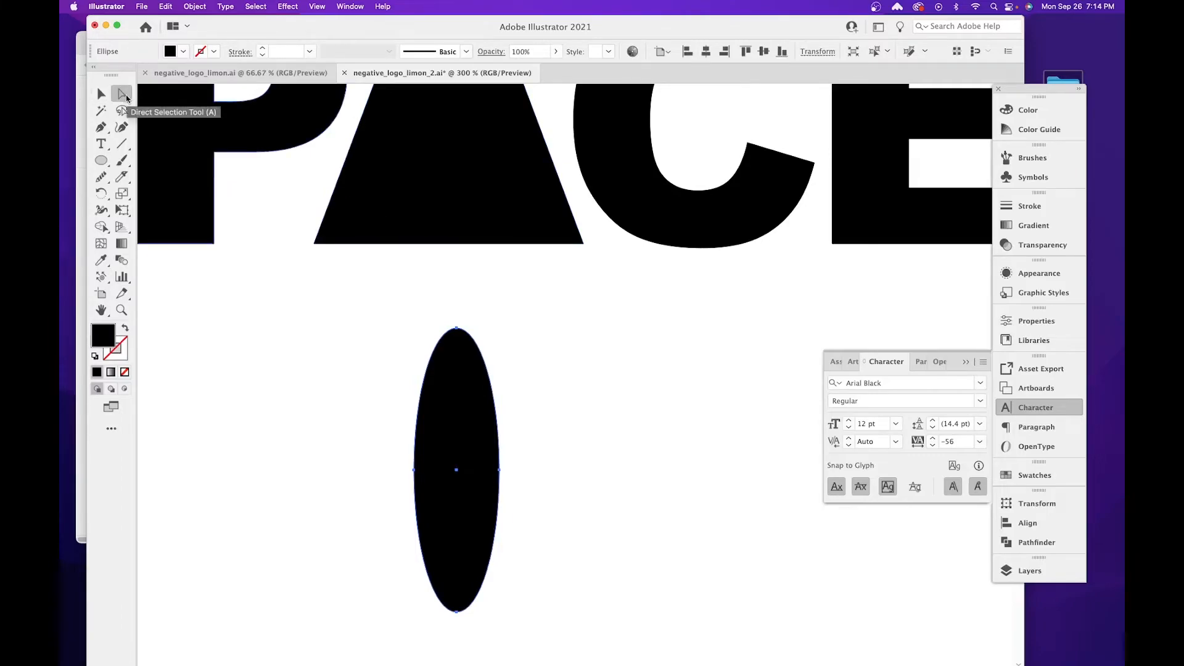
{"action": "left_click", "coordinate": [456, 328]}
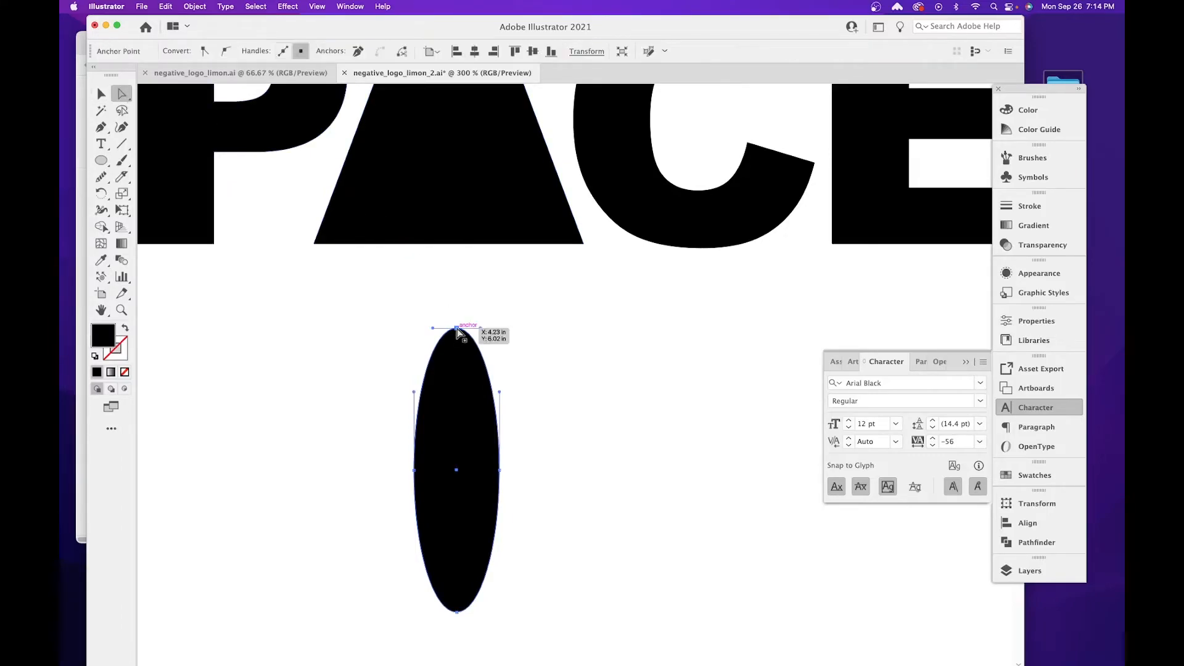
{"action": "left_click_drag", "start_coordinate": [432, 328], "coordinate": [468, 330]}
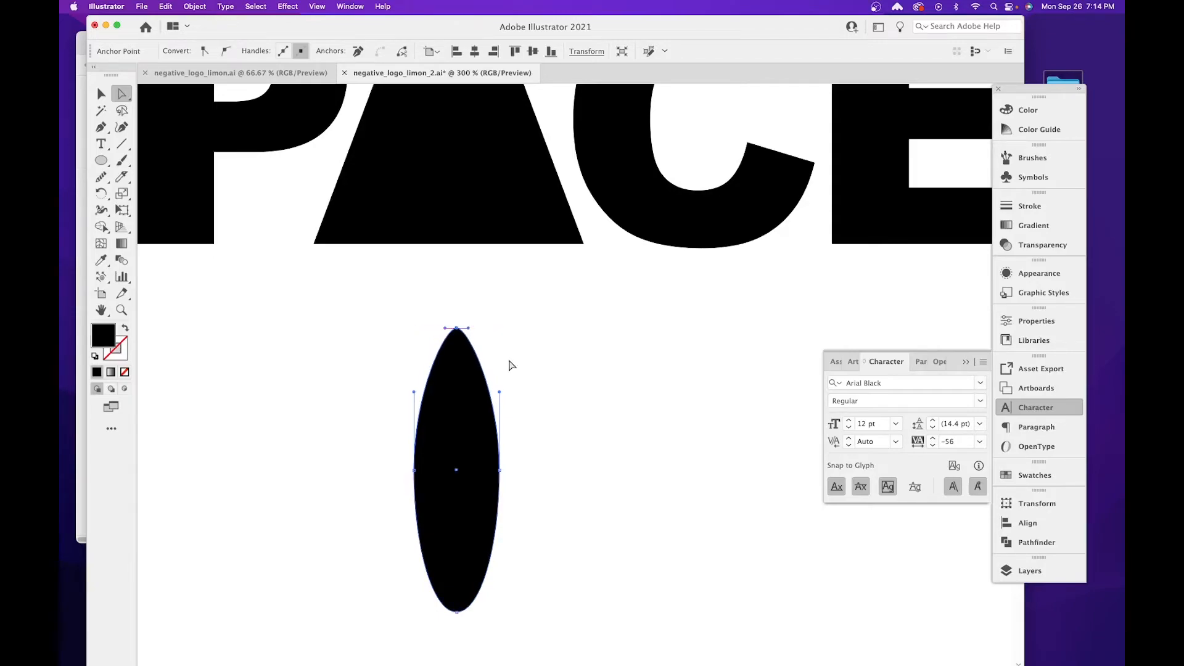
{"action": "left_click", "coordinate": [101, 94]}
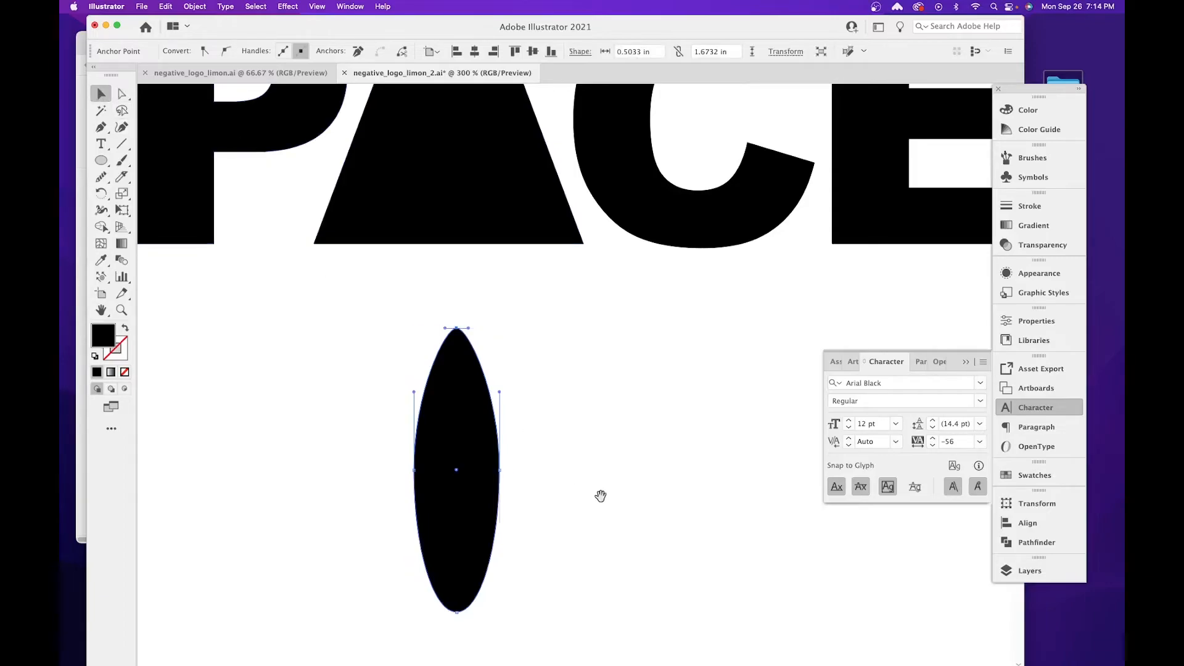
{"action": "scroll", "coordinate": [587, 415], "scroll_direction": "down", "scroll_amount": 3}
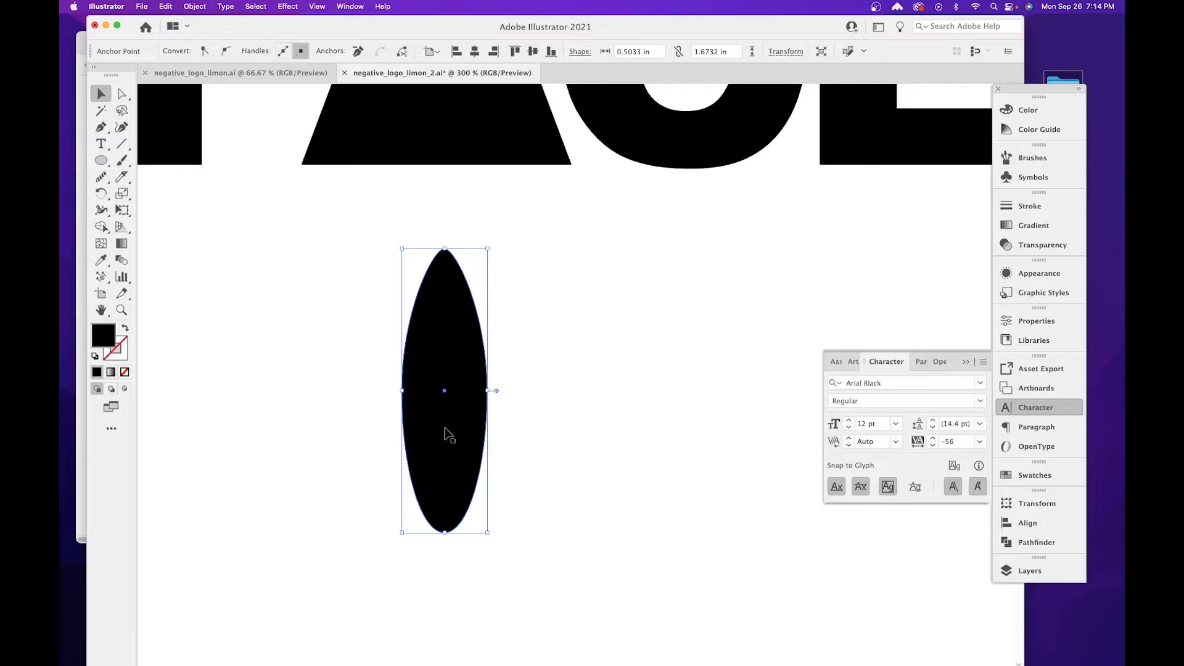
Raise the ellipse's bottom anchor point to shorten the lower half into a blunt, rounded rocket base.
{"action": "left_click", "coordinate": [120, 99]}
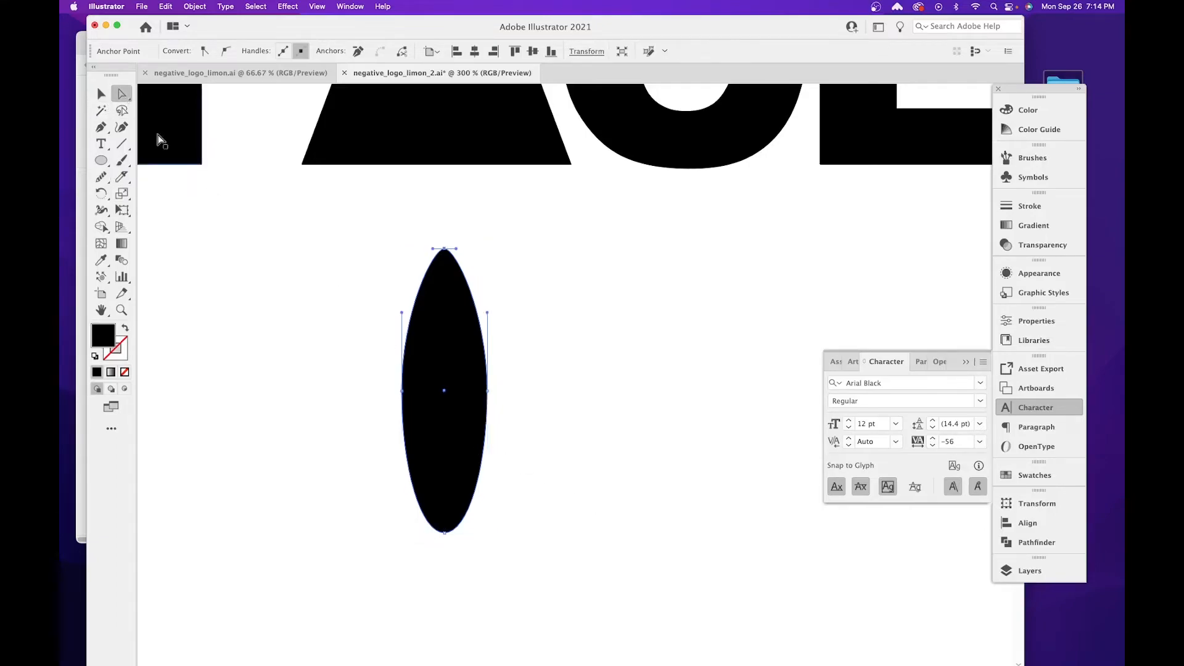
{"action": "left_click", "coordinate": [455, 530]}
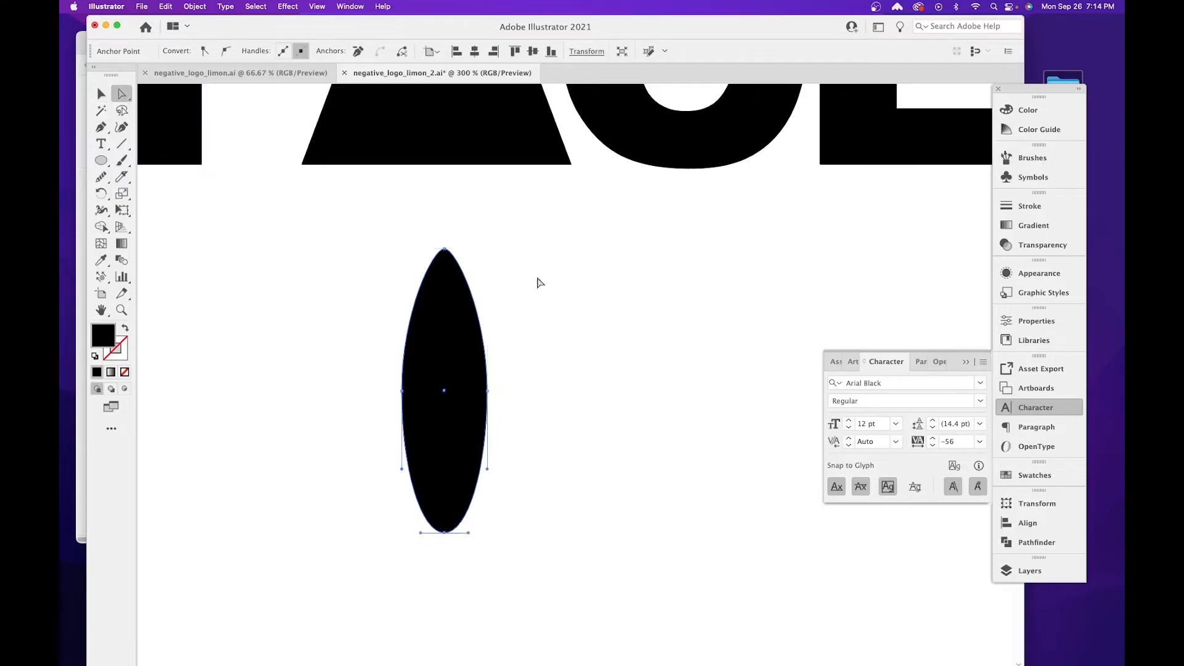
{"action": "left_click", "coordinate": [357, 51]}
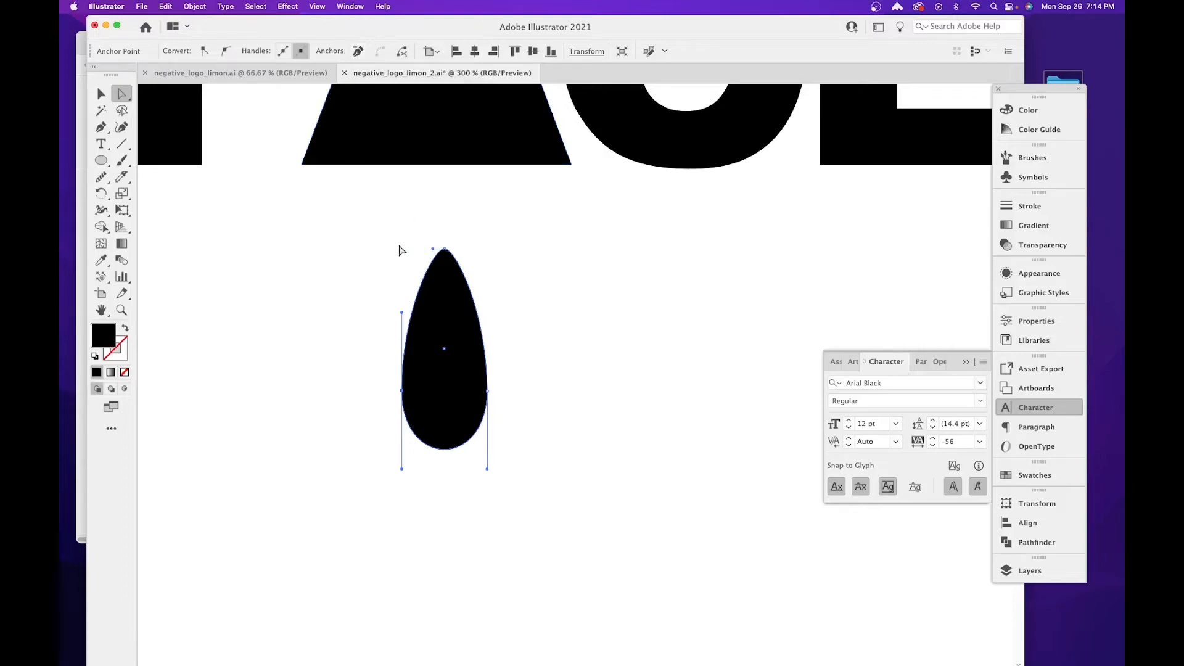
{"action": "left_click", "coordinate": [100, 92]}
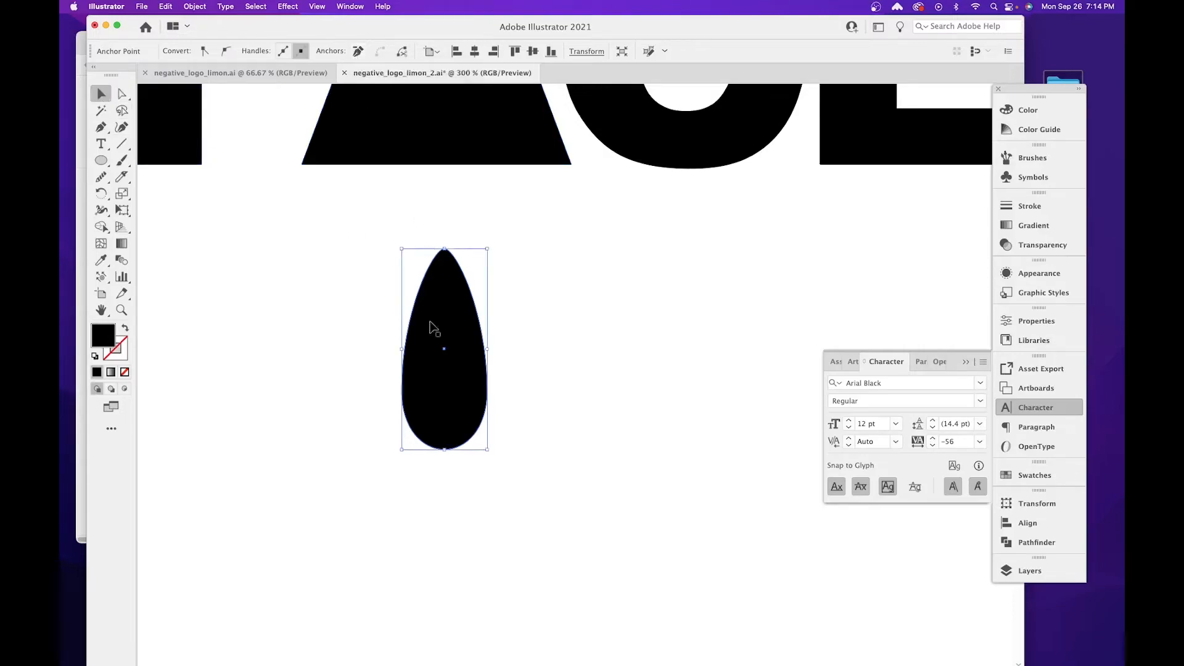
Set the fill color of the rocket shape below the letter A to white (FFFFFF).
{"action": "left_click", "coordinate": [476, 335]}
{"action": "scroll", "coordinate": [468, 370], "scroll_direction": "up", "scroll_amount": 5}
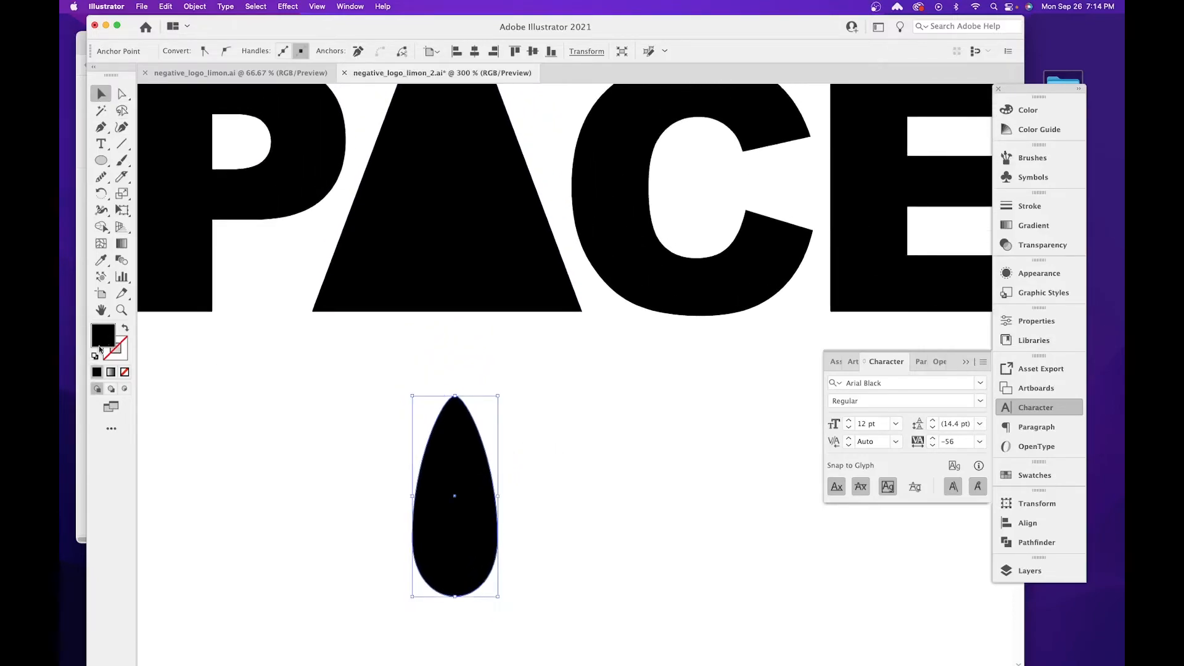
{"action": "double_click", "coordinate": [109, 337]}
{"action": "left_click_drag", "start_coordinate": [448, 252], "coordinate": [378, 179]}
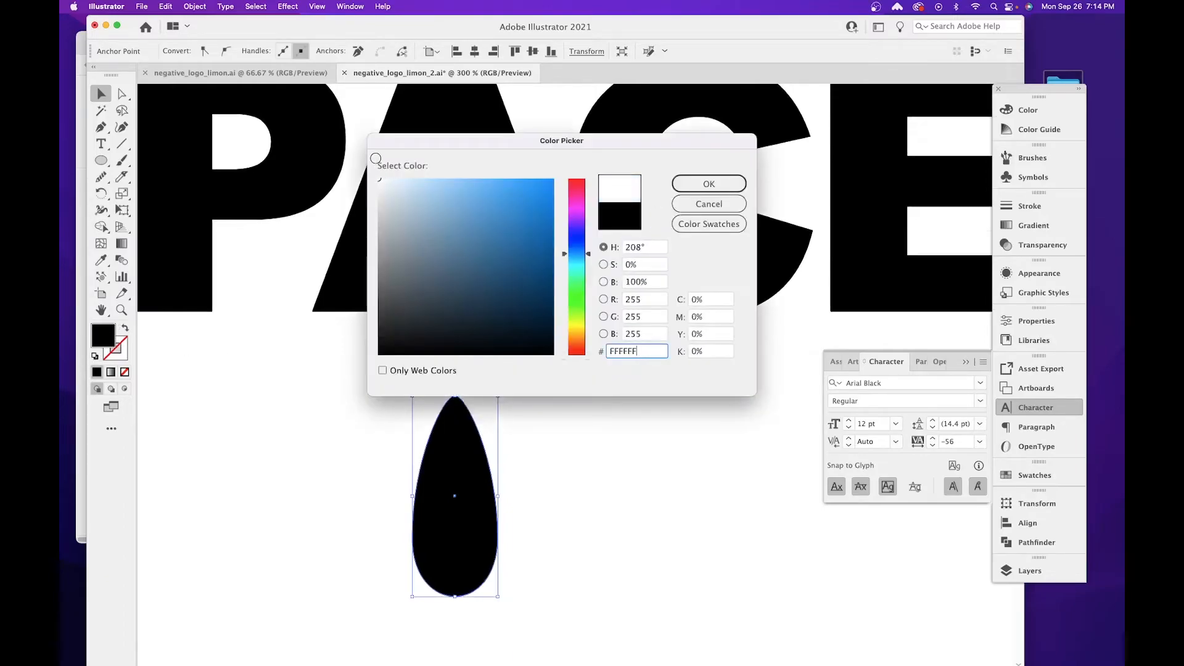
{"action": "left_click", "coordinate": [701, 183]}
Move the white rocket shape inside the solid letter A and scale it down to fit within the letter.
{"action": "left_click_drag", "start_coordinate": [448, 449], "coordinate": [451, 164]}
{"action": "scroll", "coordinate": [460, 262], "scroll_direction": "up", "scroll_amount": 3}
{"action": "left_click_drag", "start_coordinate": [495, 237], "coordinate": [468, 260]}
{"action": "left_click_drag", "start_coordinate": [467, 257], "coordinate": [466, 257]}
{"action": "left_click_drag", "start_coordinate": [450, 304], "coordinate": [463, 275]}
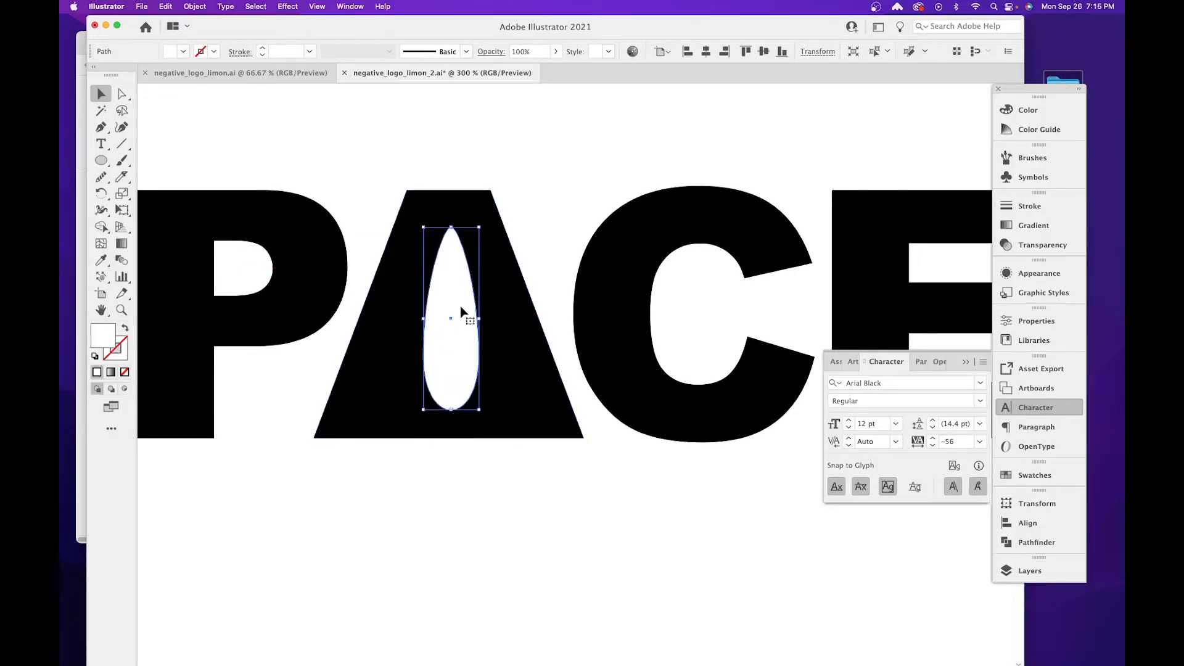
Ungroup the outlined SPACE lettering so each letter can be selected separately.
{"action": "left_click", "coordinate": [449, 186]}
{"action": "left_click_drag", "start_coordinate": [429, 131], "coordinate": [613, 306]}
{"action": "left_click", "coordinate": [331, 192]}
{"action": "left_click", "coordinate": [461, 233]}
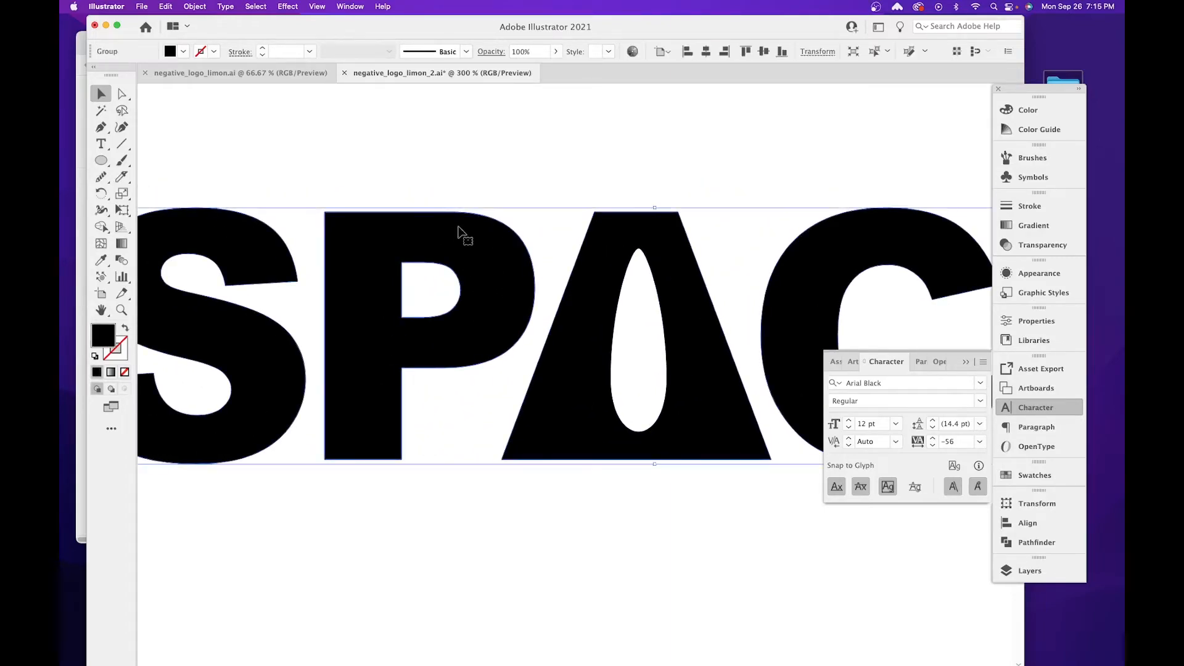
{"action": "right_click", "coordinate": [458, 229]}
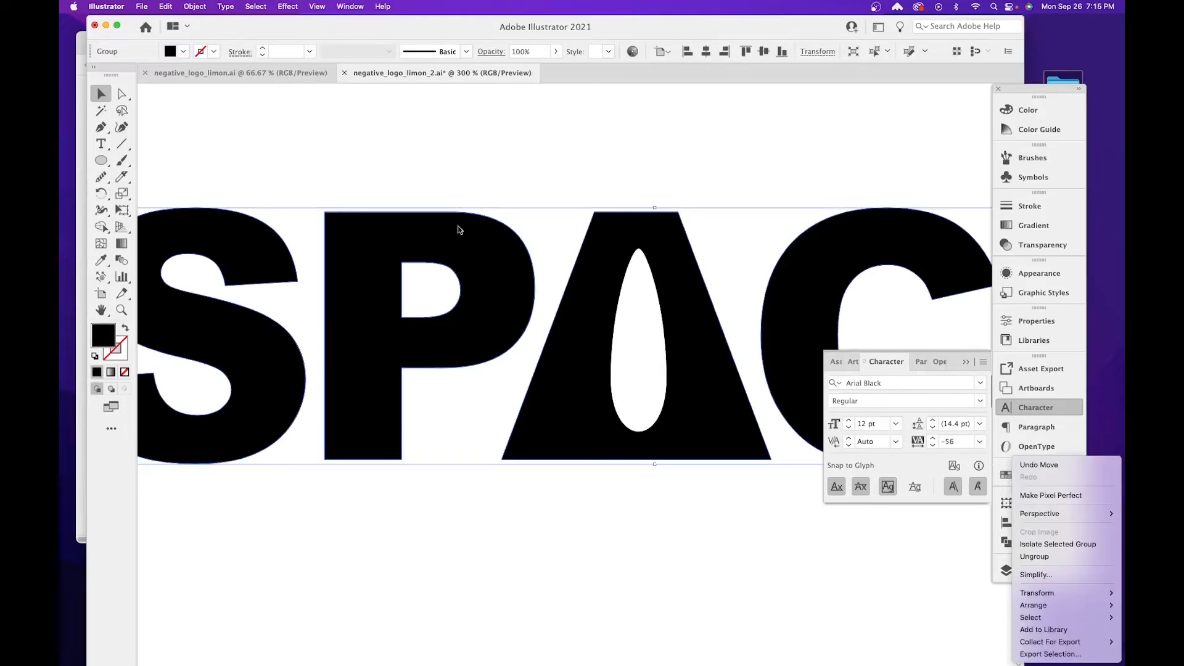
{"action": "left_click", "coordinate": [1034, 556]}
Select the letter A with the white rocket and center the rocket horizontally on the A as key object.
{"action": "left_click", "coordinate": [629, 176]}
{"action": "left_click_drag", "start_coordinate": [637, 175], "coordinate": [676, 378]}
{"action": "scroll", "coordinate": [634, 389], "scroll_direction": "right", "scroll_amount": 3}
{"action": "scroll", "coordinate": [634, 388], "scroll_direction": "up", "scroll_amount": 1}
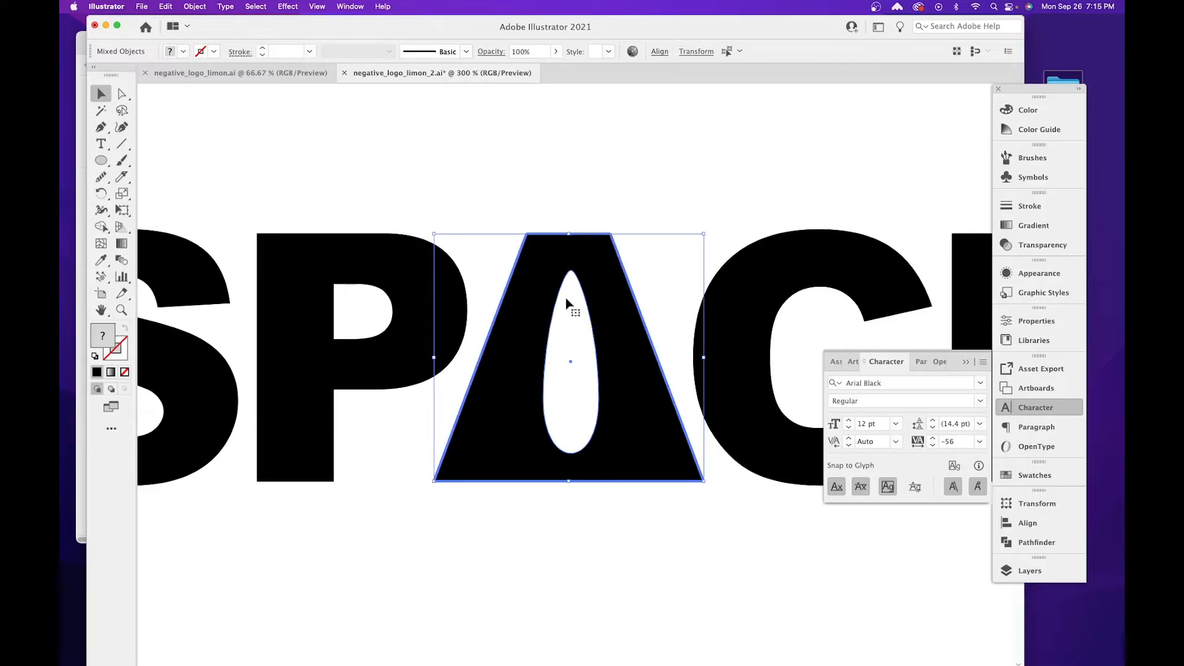
{"action": "left_click", "coordinate": [657, 55]}
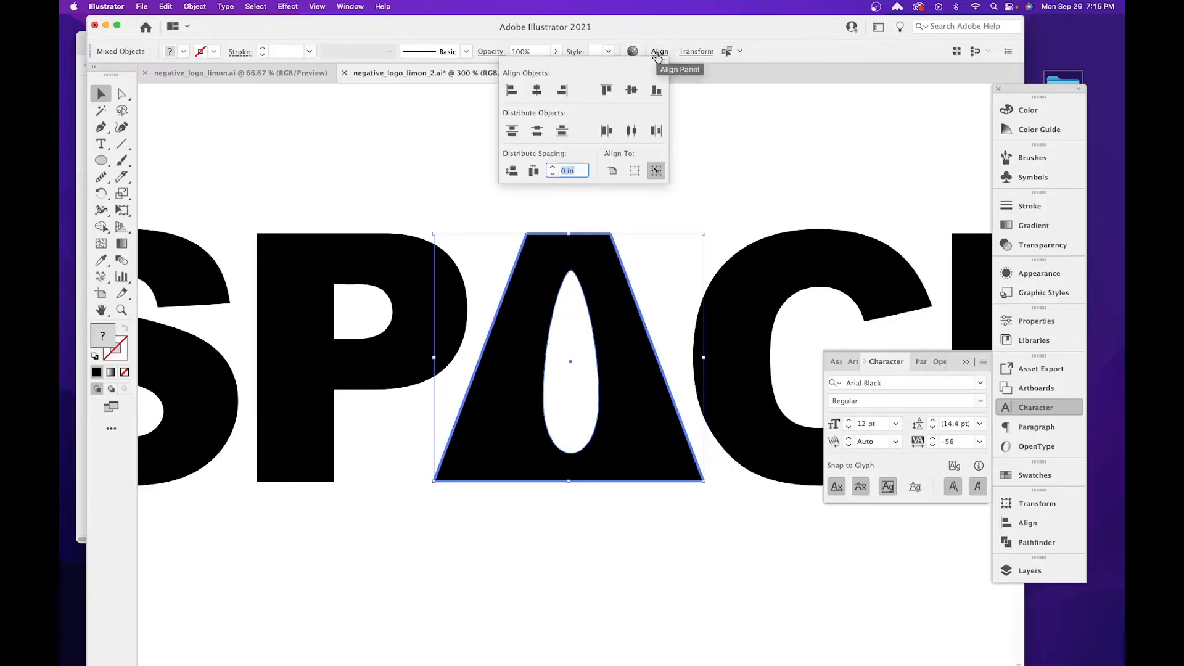
{"action": "left_click", "coordinate": [537, 90]}
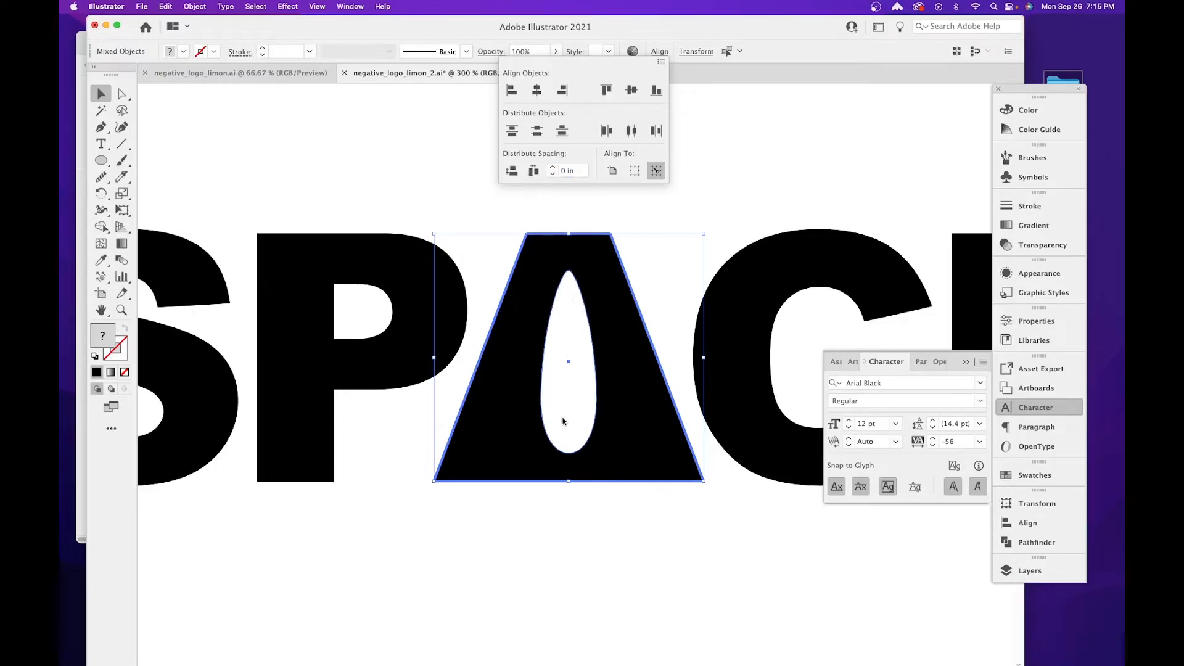
{"action": "left_click", "coordinate": [573, 207]}
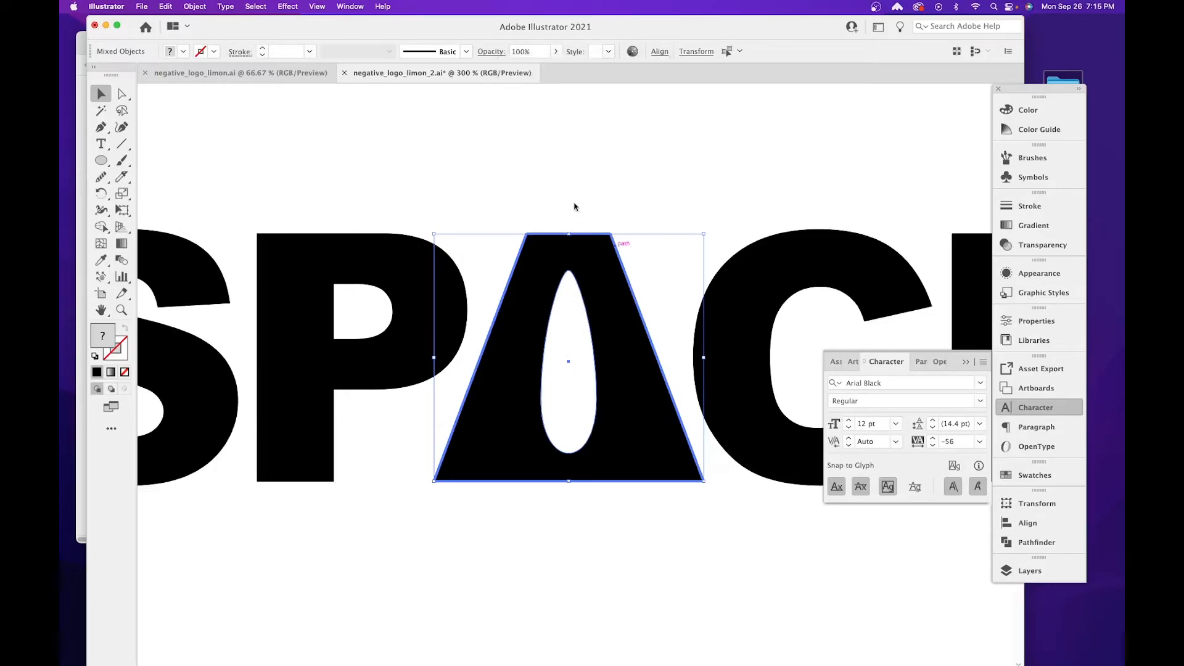
{"action": "left_click", "coordinate": [586, 534]}
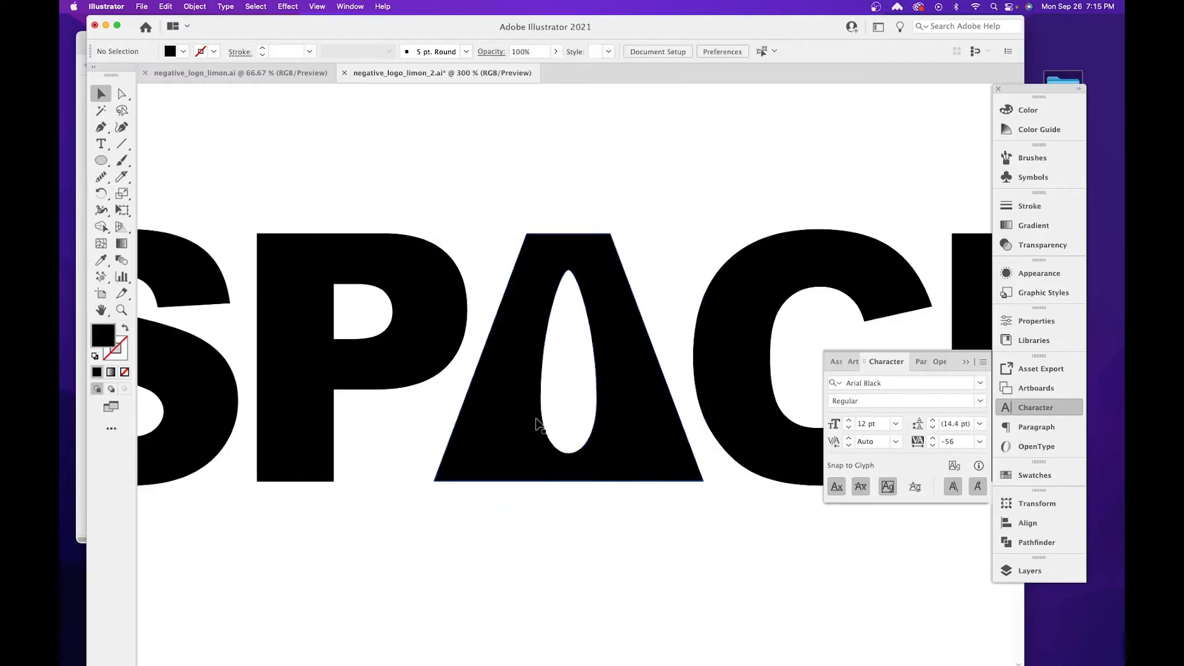
Stretch the white rocket's lower end downward until it extends past the base of the letter A.
{"action": "left_click", "coordinate": [567, 449]}
{"action": "left_click_drag", "start_coordinate": [568, 454], "coordinate": [571, 522]}
{"action": "left_click", "coordinate": [662, 541]}
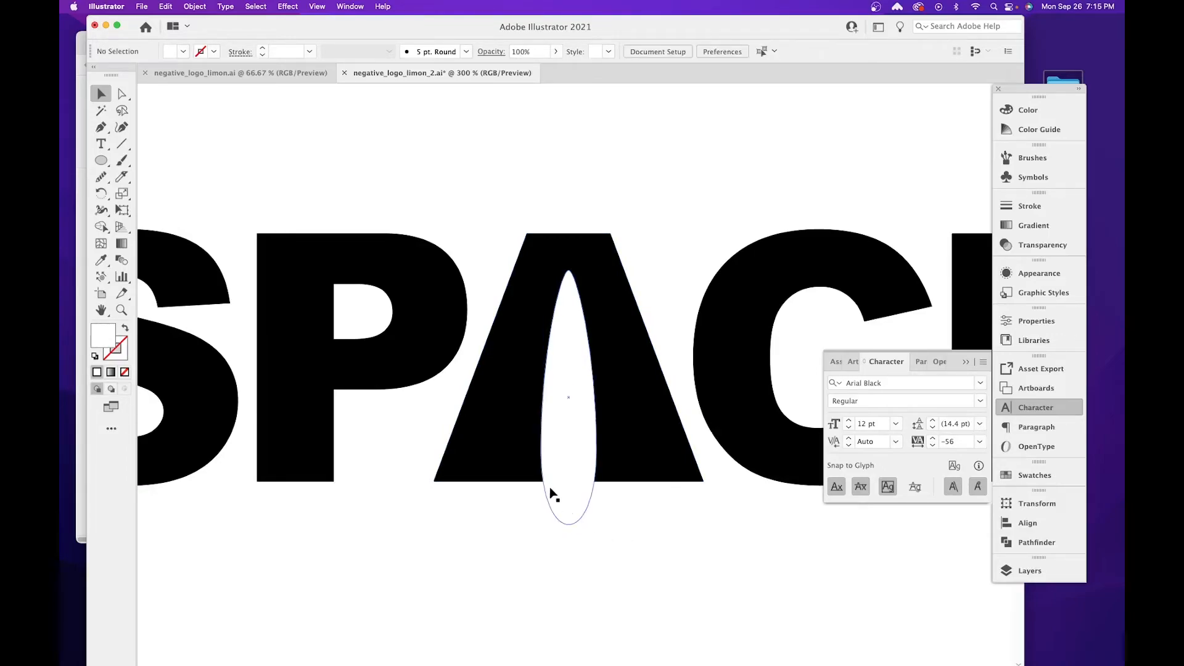
Shorten the lower direction handles of the rocket's two side anchor points to make its base blunter.
{"action": "left_click", "coordinate": [571, 522]}
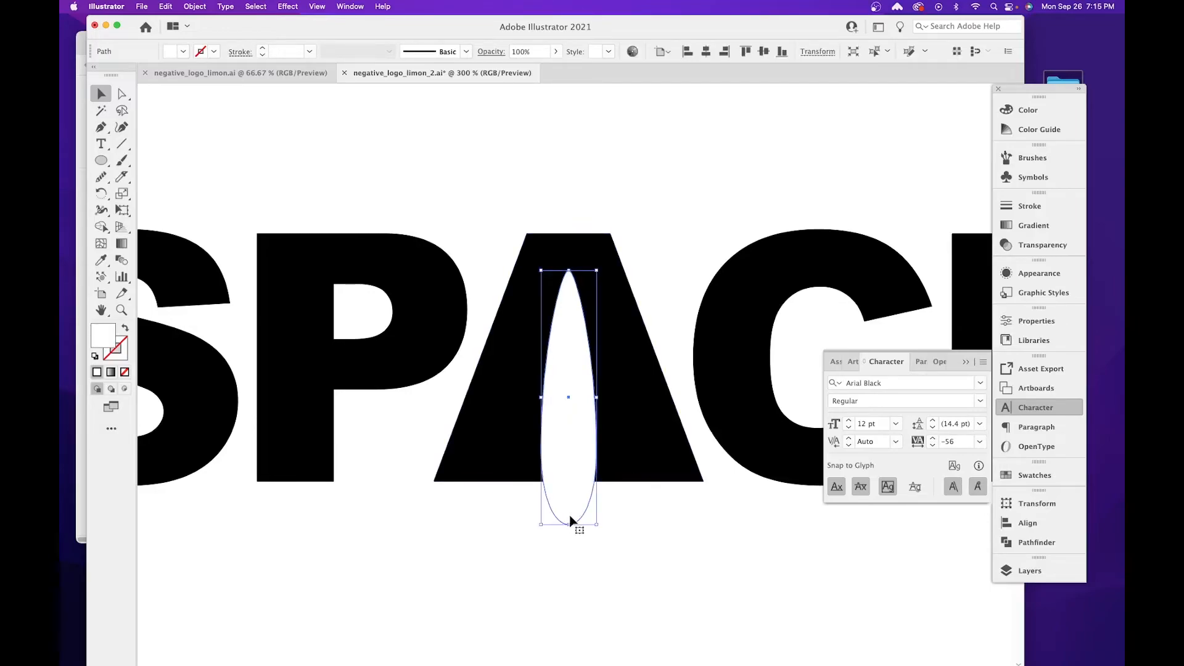
{"action": "left_click", "coordinate": [129, 96]}
{"action": "left_click_drag", "start_coordinate": [536, 465], "coordinate": [594, 444]}
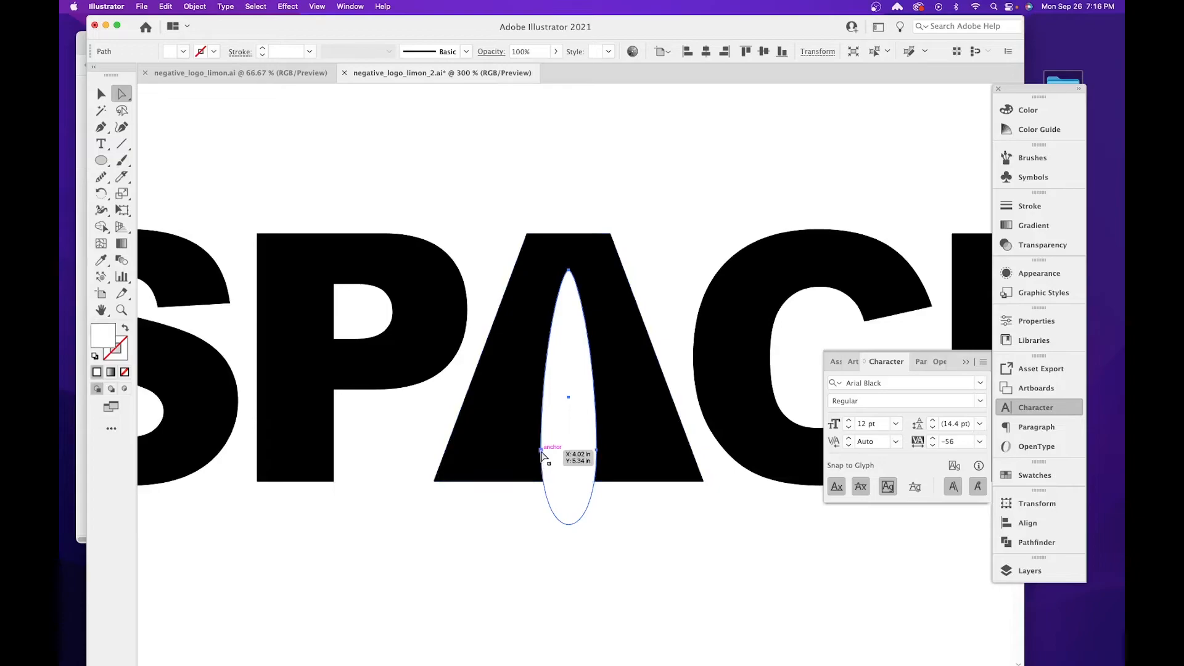
{"action": "left_click_drag", "start_coordinate": [541, 549], "coordinate": [541, 496]}
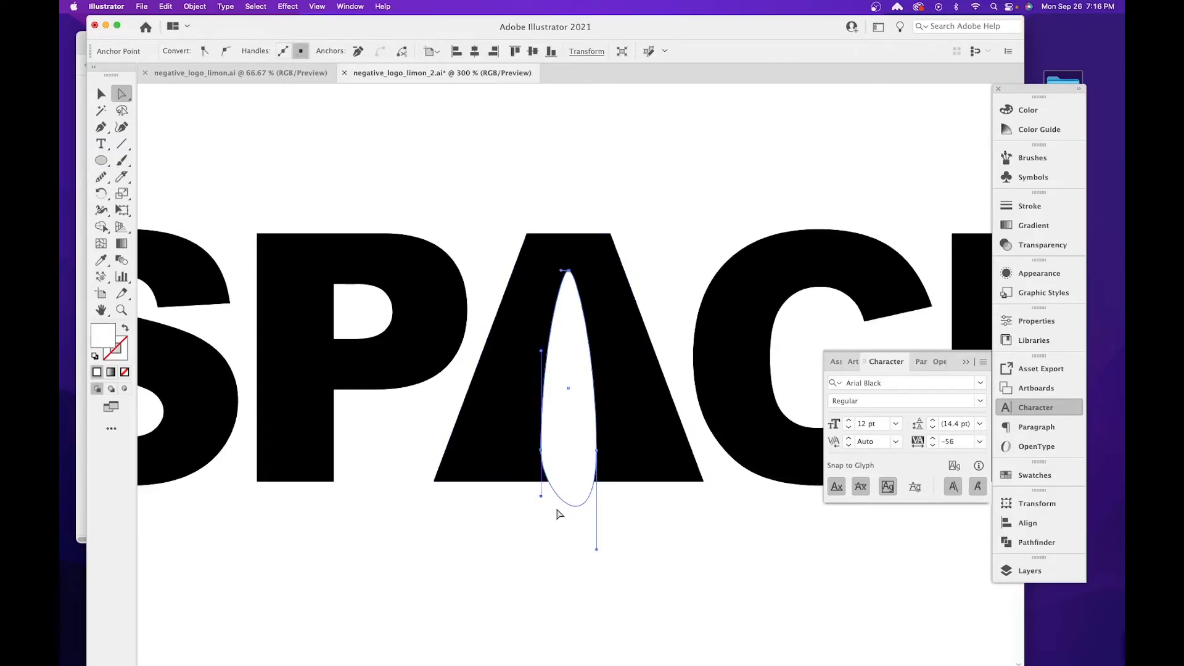
{"action": "left_click_drag", "start_coordinate": [599, 548], "coordinate": [594, 506]}
Move the rocket shape slightly down so its rounded base sits further below the letter A's baseline.
{"action": "left_click", "coordinate": [101, 93]}
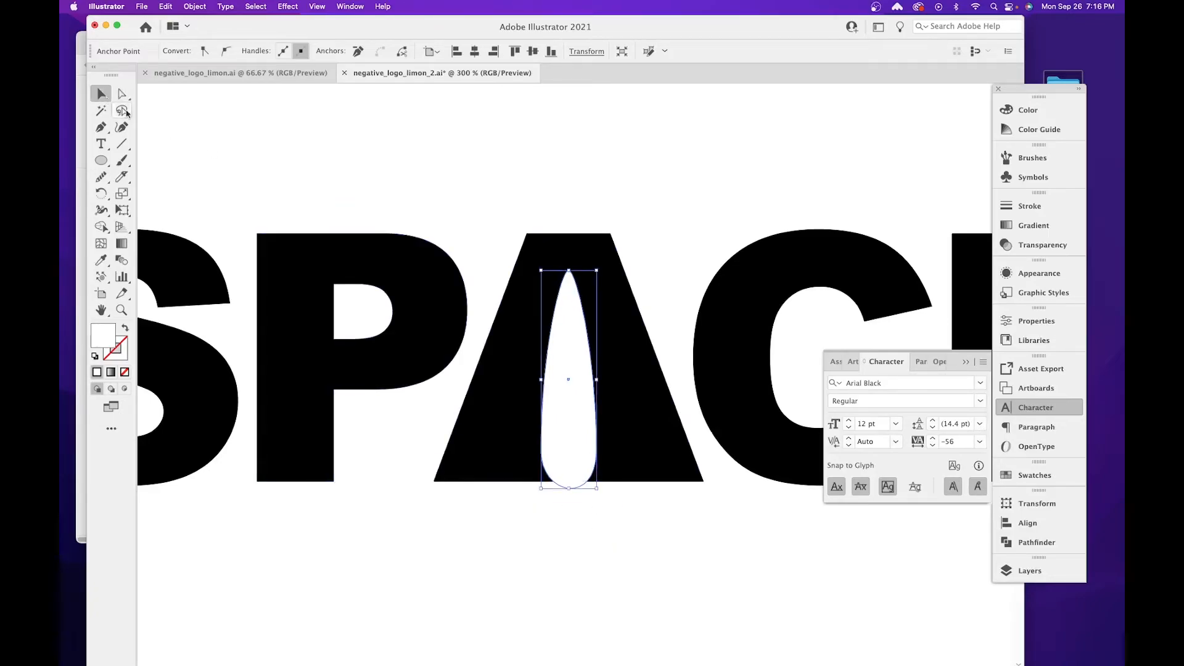
{"action": "left_click_drag", "start_coordinate": [572, 347], "coordinate": [573, 372]}
{"action": "left_click", "coordinate": [663, 571]}
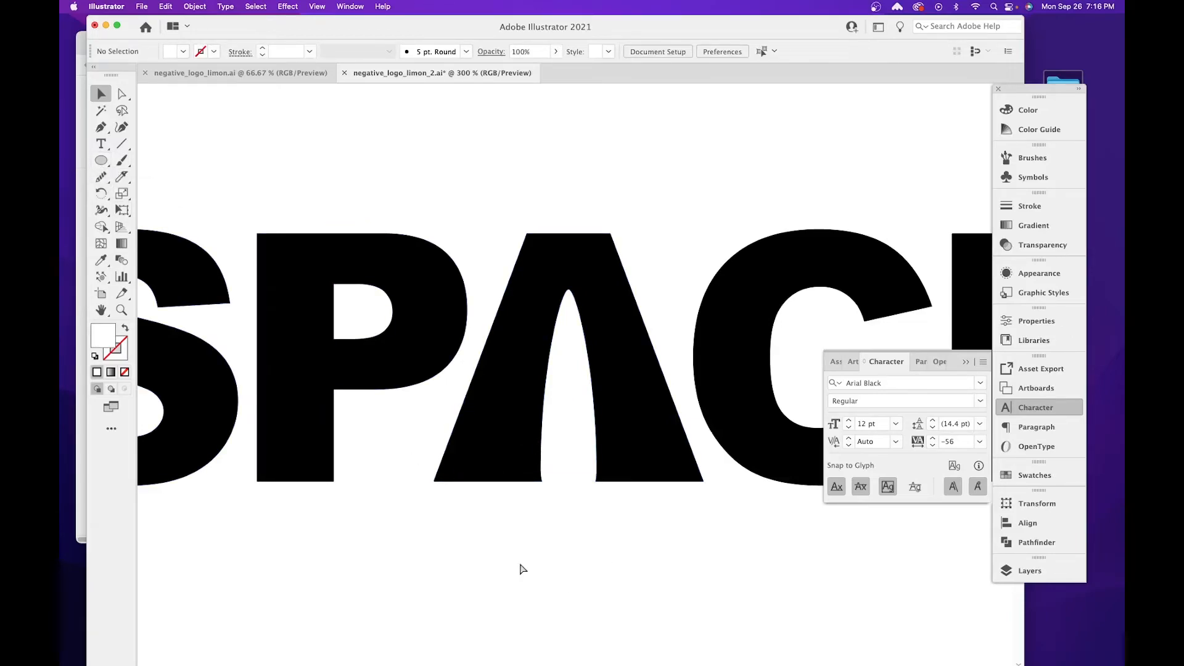
{"action": "key", "text": "super+p"}
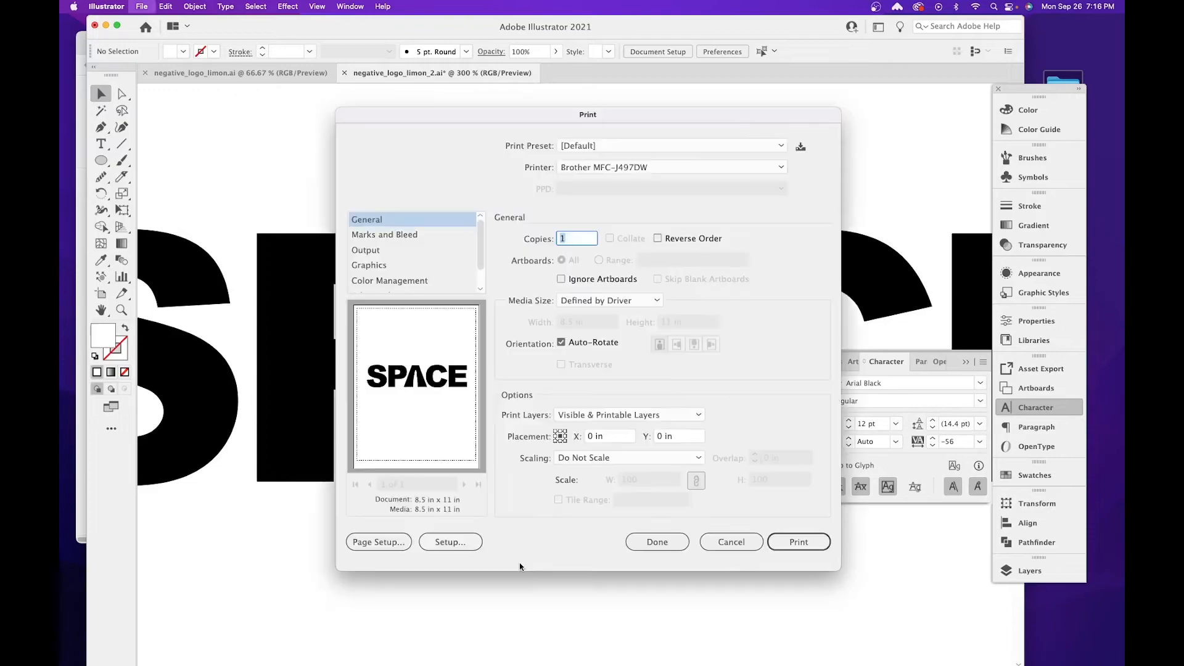
{"action": "left_click", "coordinate": [731, 542]}
Check the rocket vector image results in the browser for fin shapes and return to Illustrator.
{"action": "key", "text": "super+equal"}
{"action": "key", "text": "super+equal"}
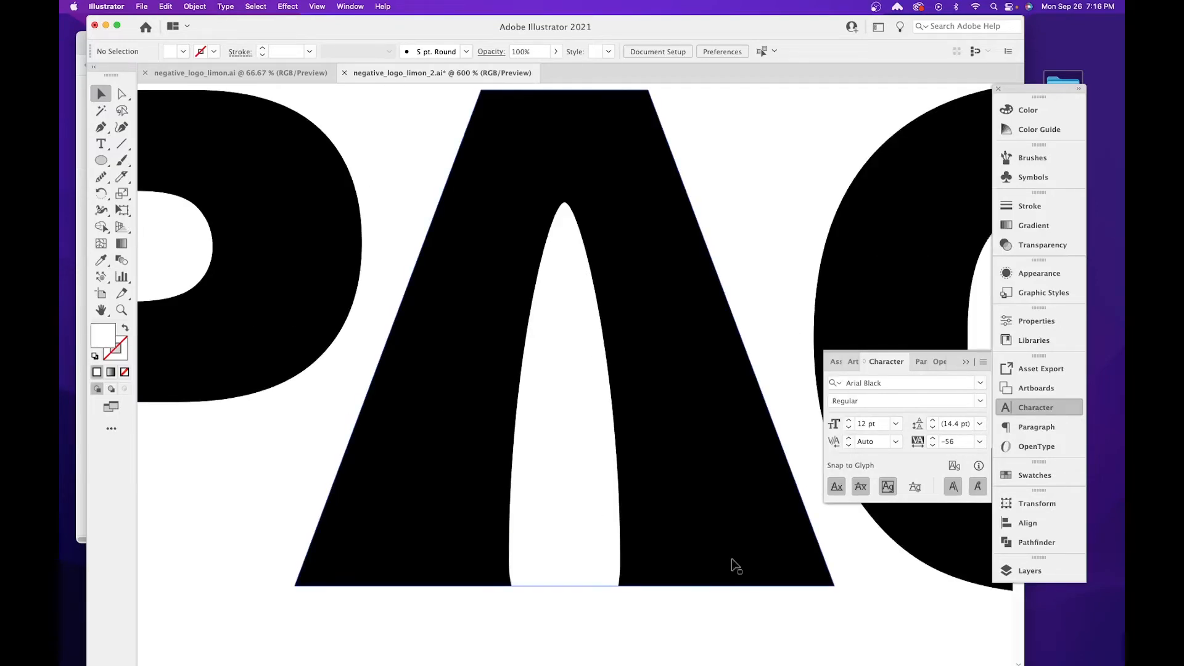
{"action": "scroll", "coordinate": [579, 505], "scroll_direction": "down", "scroll_amount": 5}
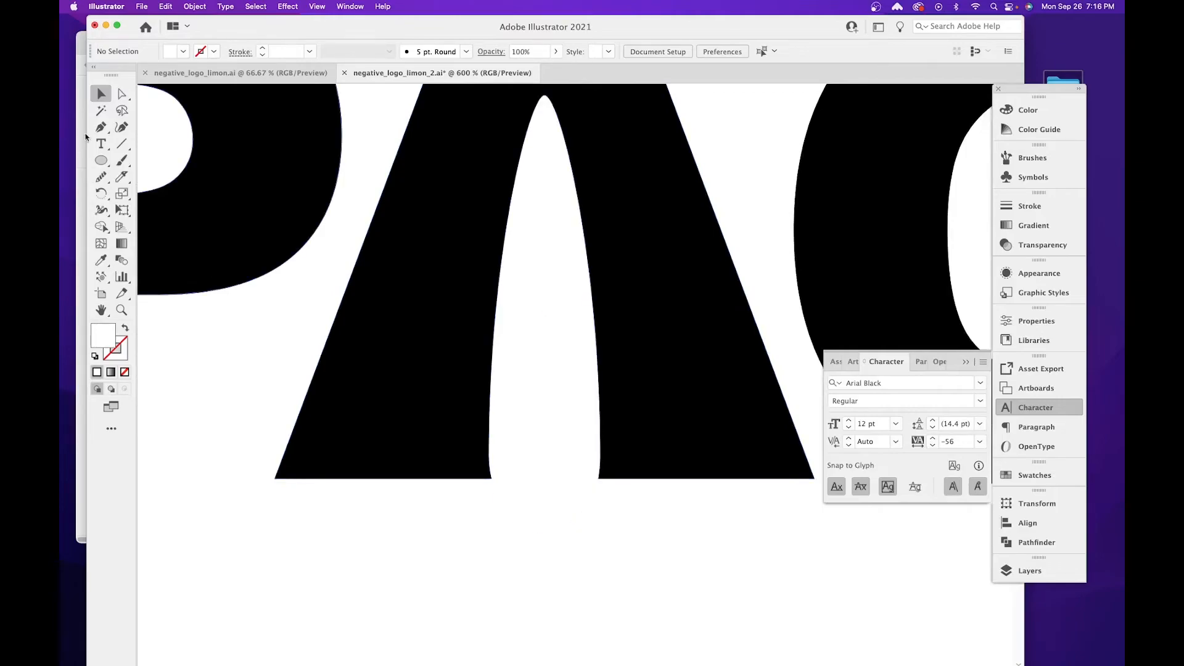
{"action": "key", "text": "super+Tab"}
{"action": "left_click", "coordinate": [189, 334]}
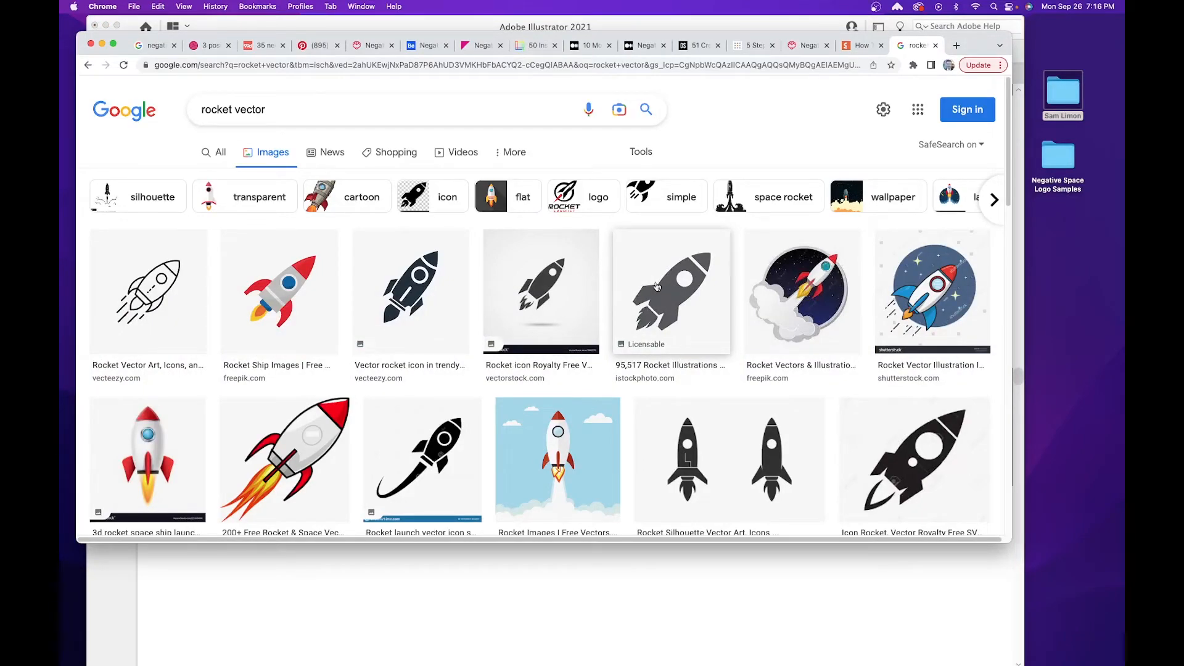
{"action": "left_click", "coordinate": [247, 577]}
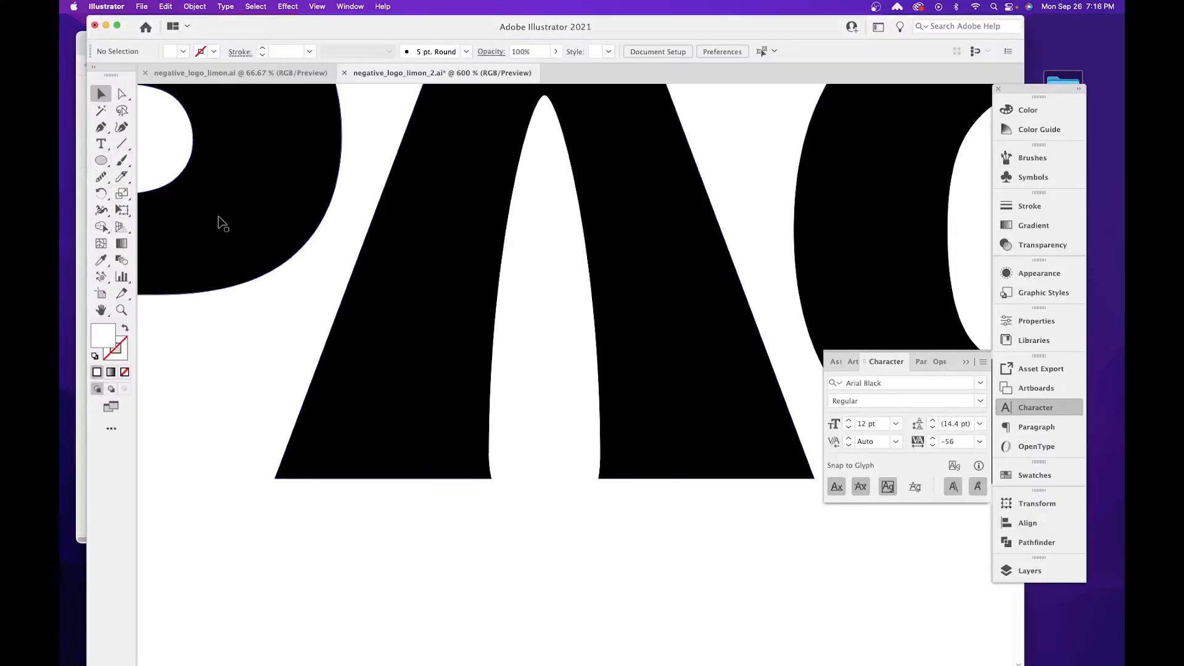
Draw a white four-point fin about 0.3 in tall left of the rocket's base with the Pen tool, curving its inner edge.
{"action": "key", "text": "p"}
{"action": "left_click", "coordinate": [482, 397]}
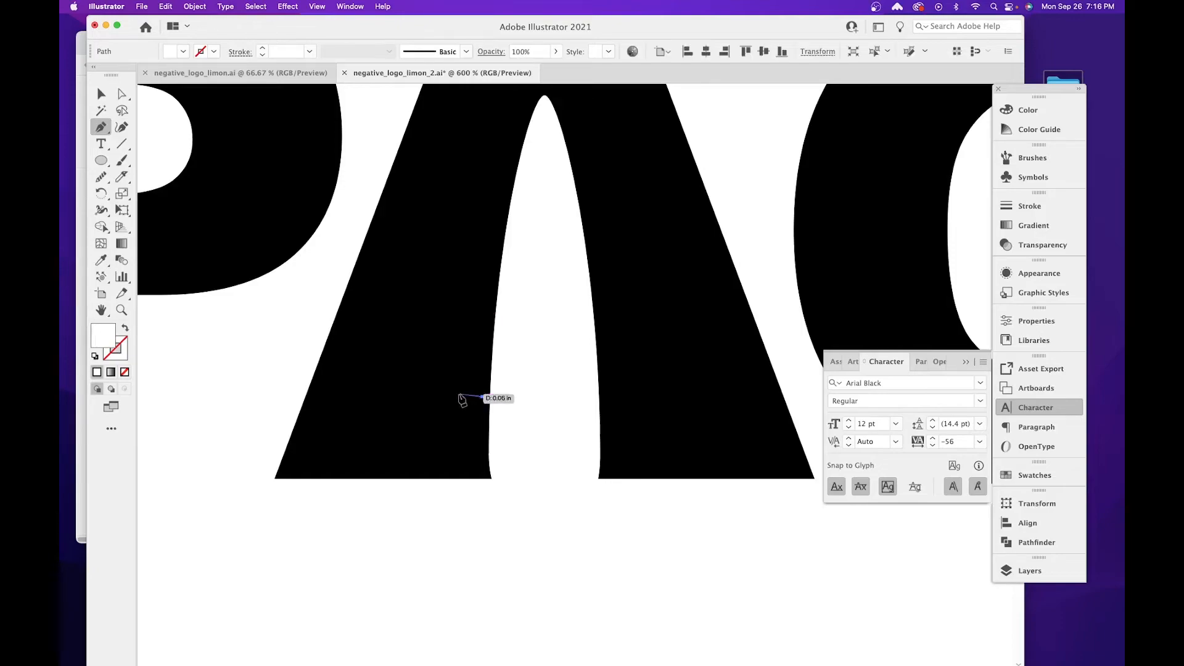
{"action": "left_click", "coordinate": [450, 423]}
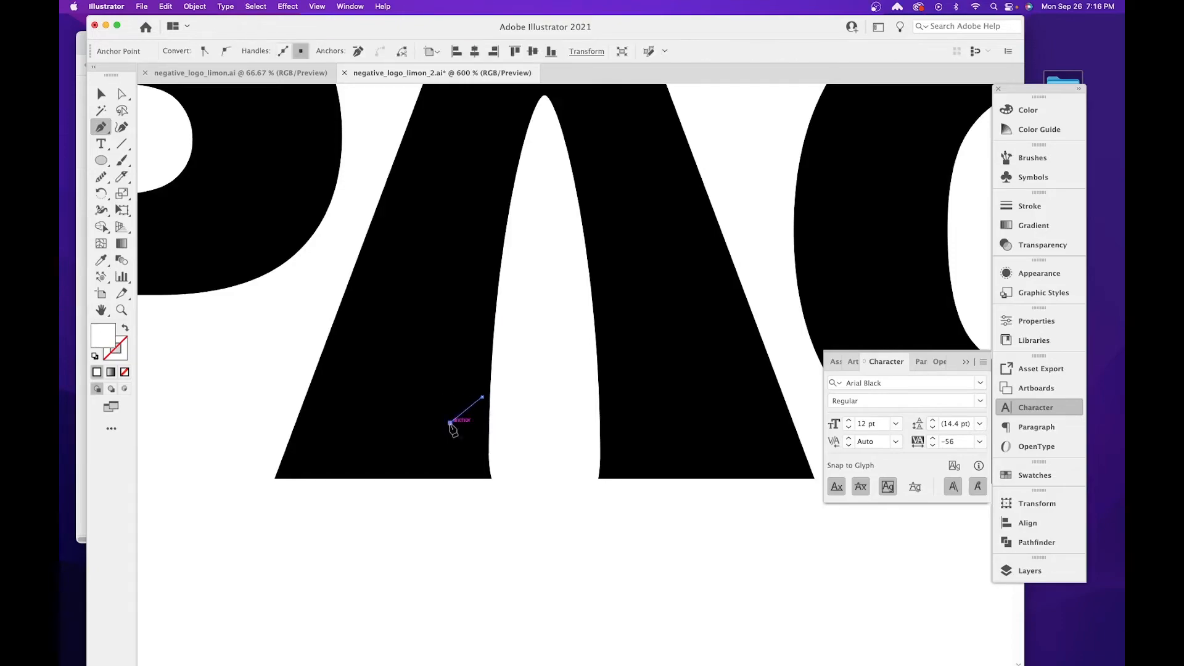
{"action": "left_click", "coordinate": [443, 496]}
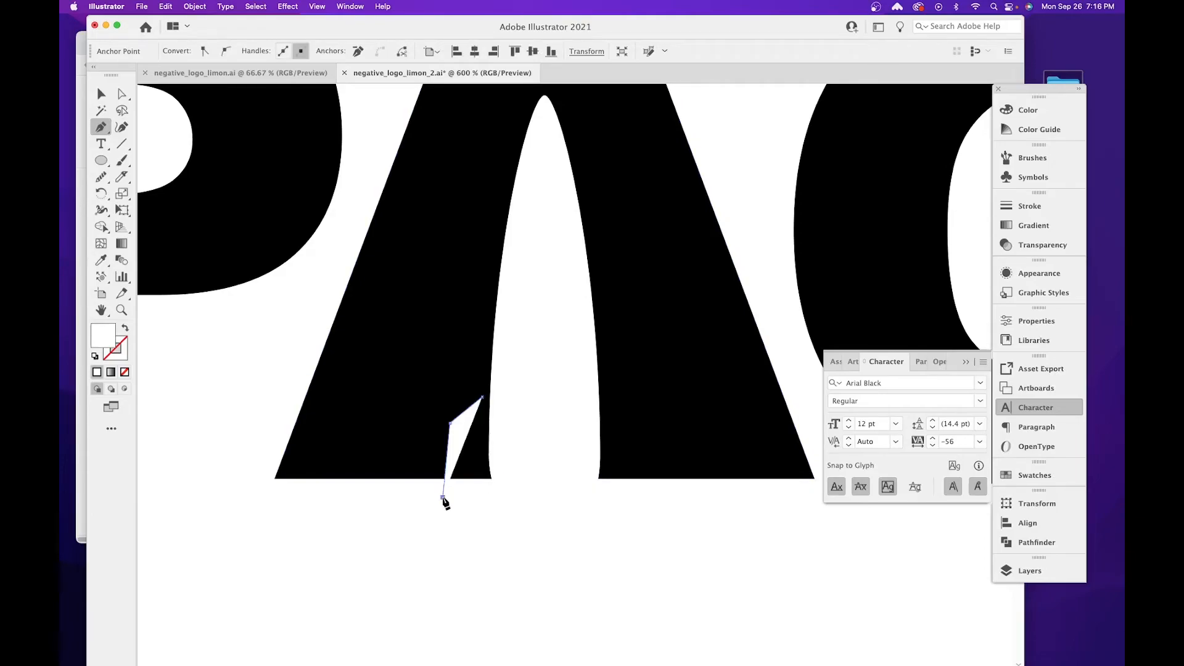
{"action": "left_click", "coordinate": [483, 496]}
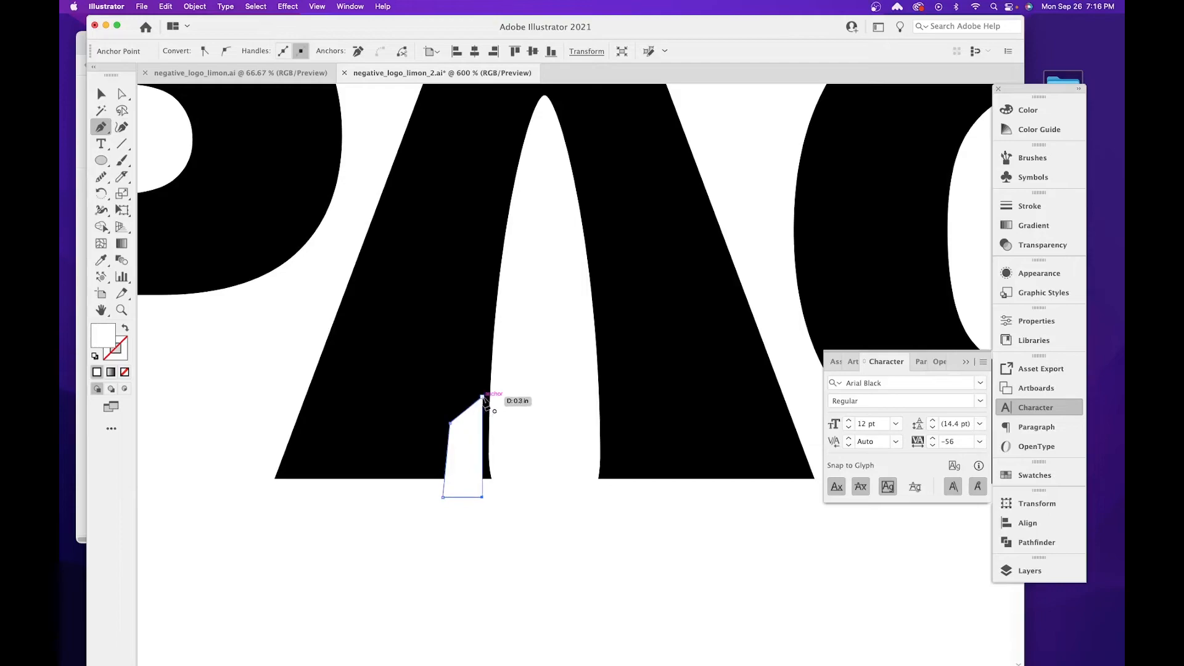
{"action": "left_click_drag", "start_coordinate": [482, 397], "coordinate": [492, 327]}
{"action": "key", "text": "v"}
{"action": "left_click", "coordinate": [656, 552]}
Nudge the fin's lower inner anchor point slightly toward the rocket body.
{"action": "key", "text": "space"}
{"action": "left_click_drag", "start_coordinate": [624, 559], "coordinate": [502, 549]}
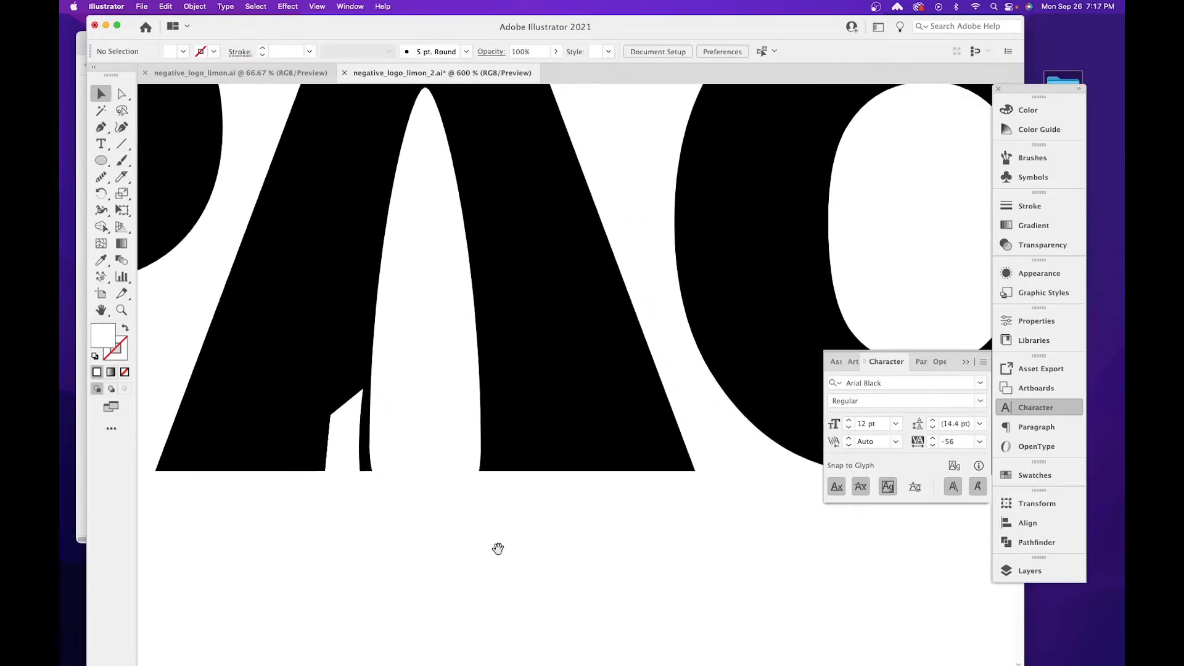
{"action": "key", "text": "super+equal"}
{"action": "key", "text": "super+equal"}
{"action": "key", "text": "space"}
{"action": "left_click_drag", "start_coordinate": [324, 479], "coordinate": [576, 323]}
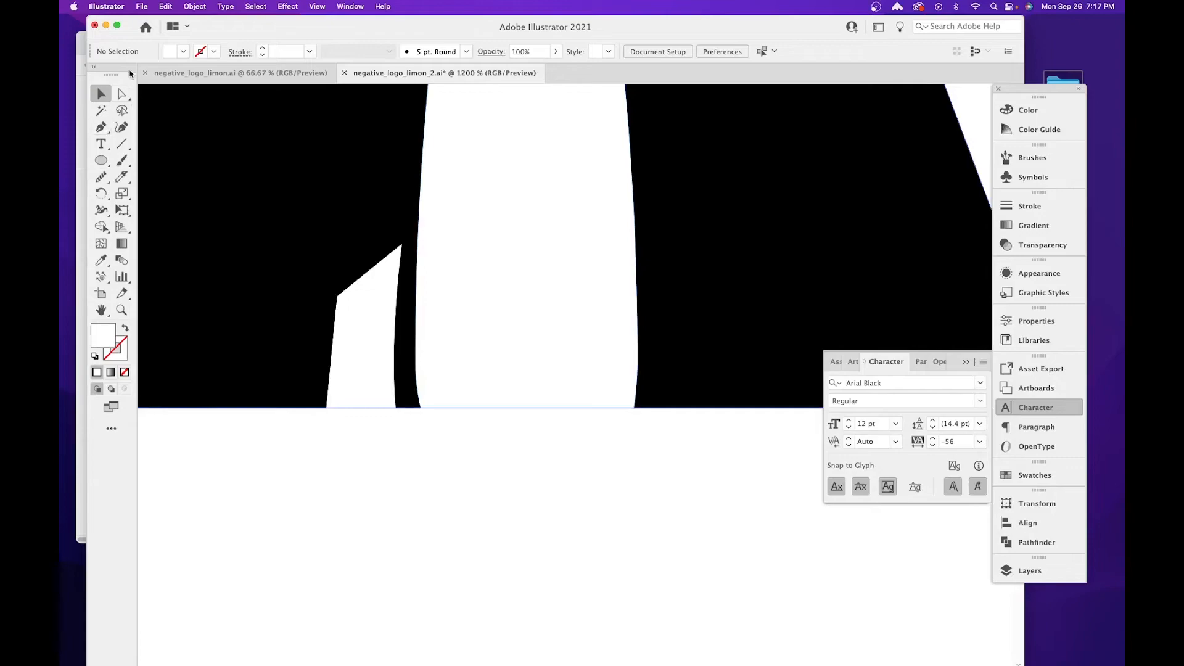
{"action": "left_click", "coordinate": [122, 94]}
{"action": "left_click", "coordinate": [394, 440]}
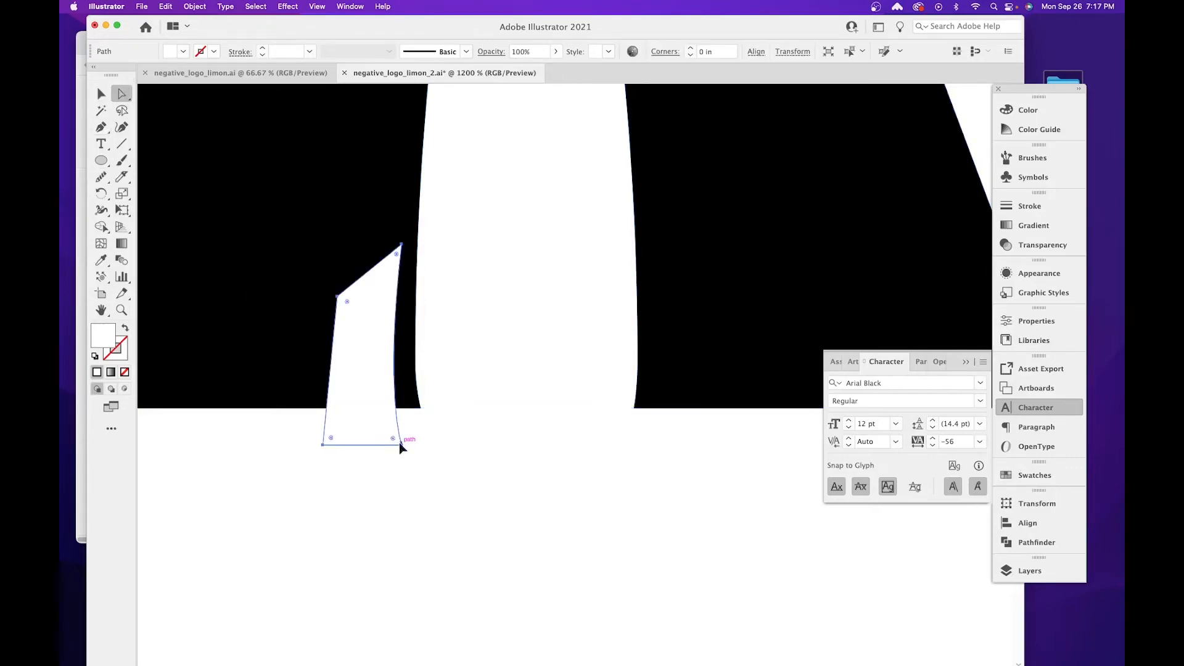
{"action": "left_click_drag", "start_coordinate": [400, 444], "coordinate": [405, 445]}
{"action": "key", "text": "super+z"}
{"action": "left_click", "coordinate": [401, 445]}
{"action": "scroll", "coordinate": [380, 327], "scroll_direction": "up", "scroll_amount": 3}
{"action": "scroll", "coordinate": [380, 327], "scroll_direction": "right", "scroll_amount": 4}
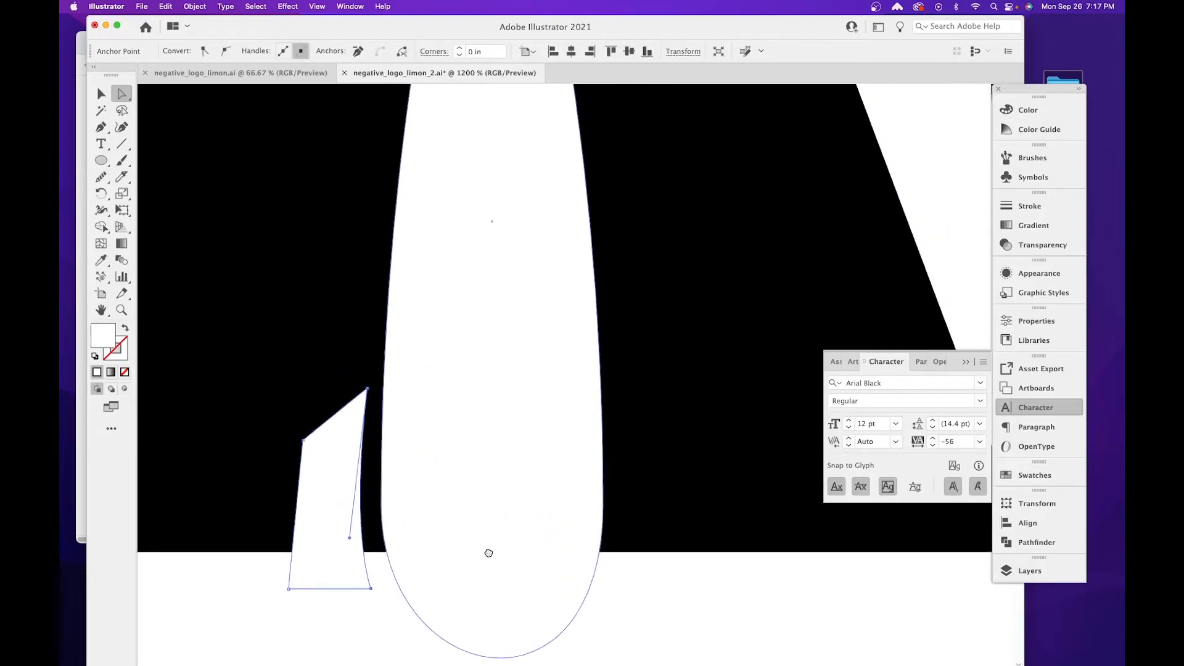
Reflect the fin across the vertical axis as a copy with the Reflect tool.
{"action": "left_click", "coordinate": [102, 94]}
{"action": "left_click", "coordinate": [262, 394]}
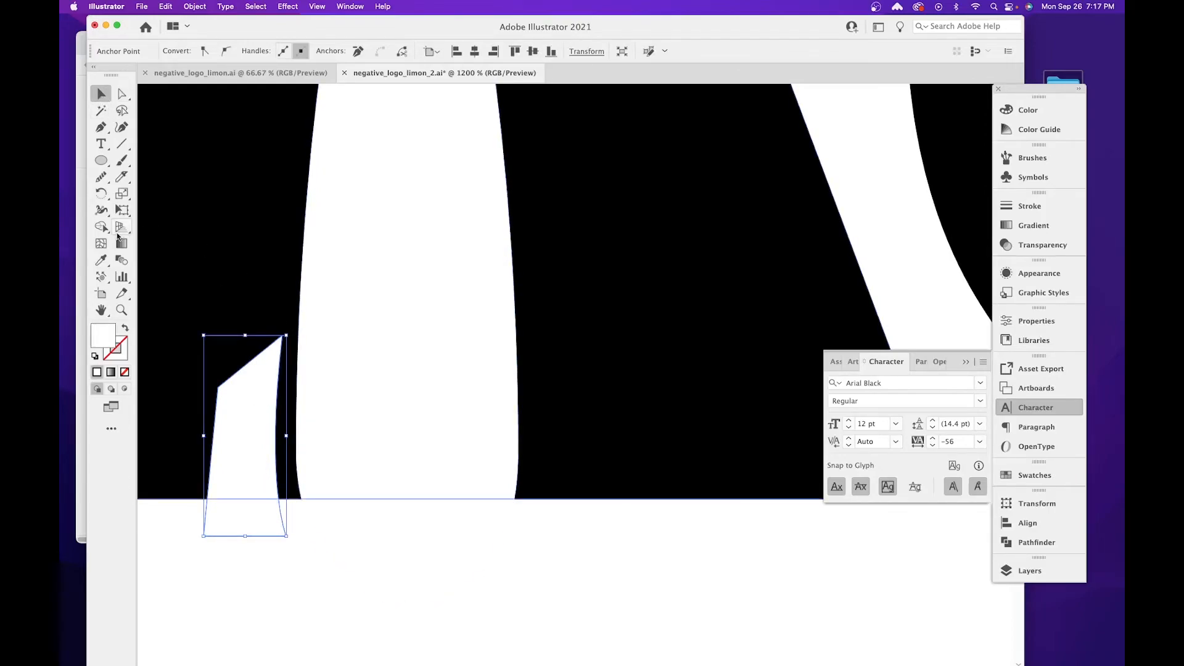
{"action": "left_click", "coordinate": [99, 197]}
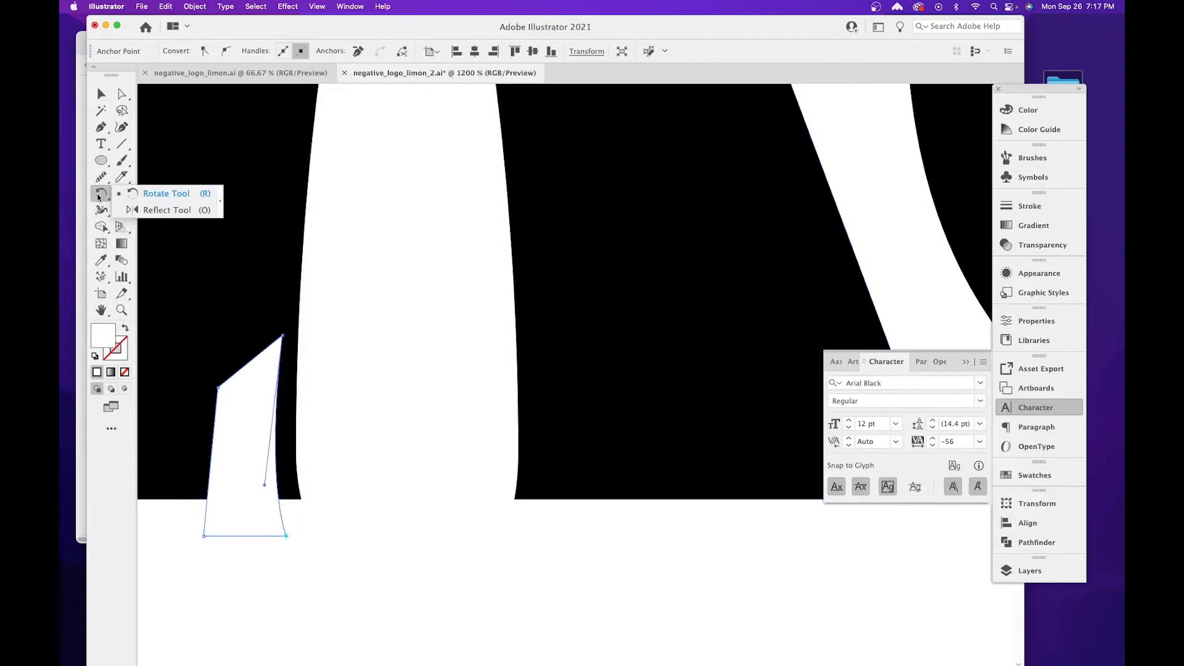
{"action": "left_click", "coordinate": [144, 211]}
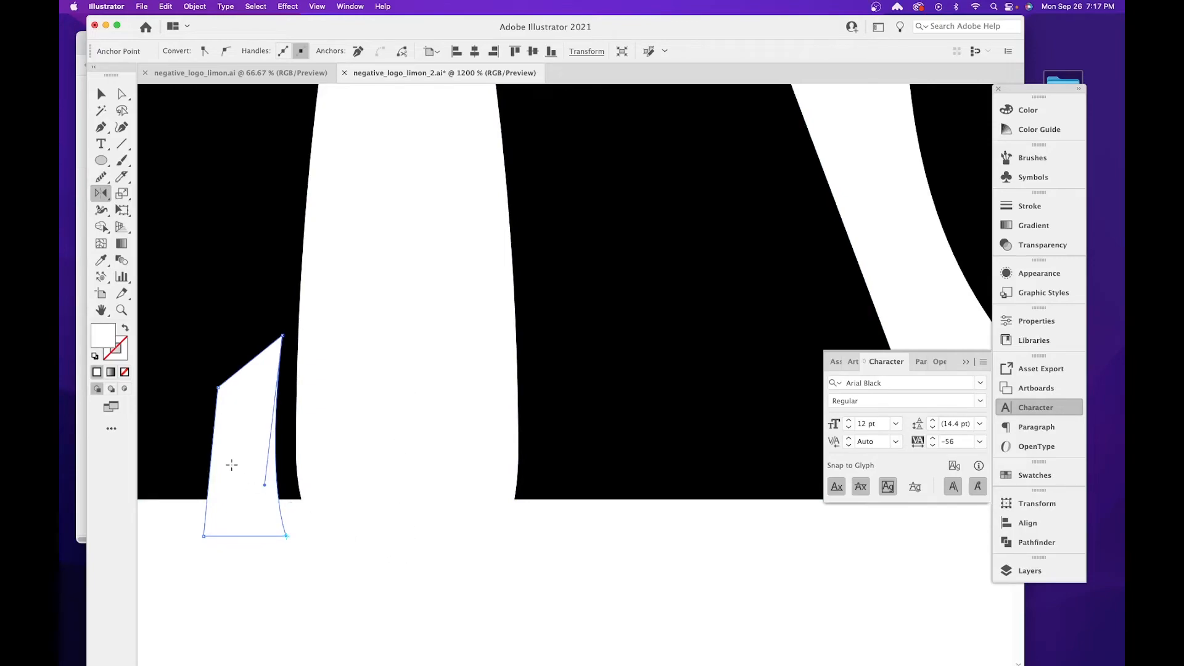
{"action": "double_click", "coordinate": [102, 194]}
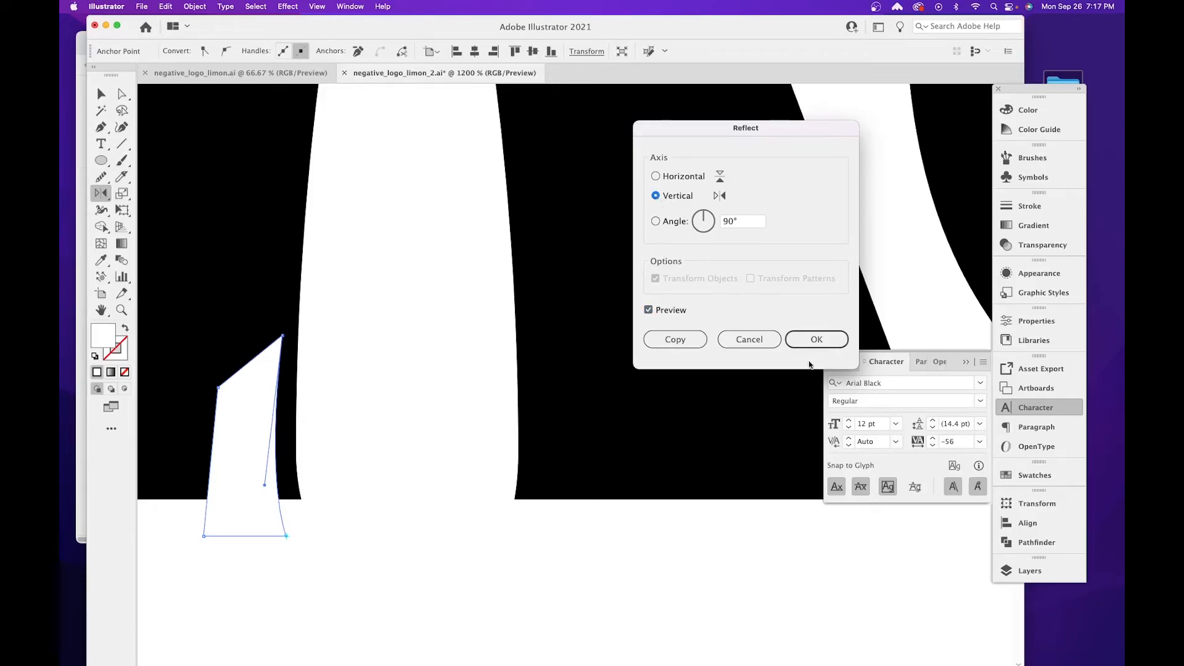
{"action": "left_click", "coordinate": [691, 335]}
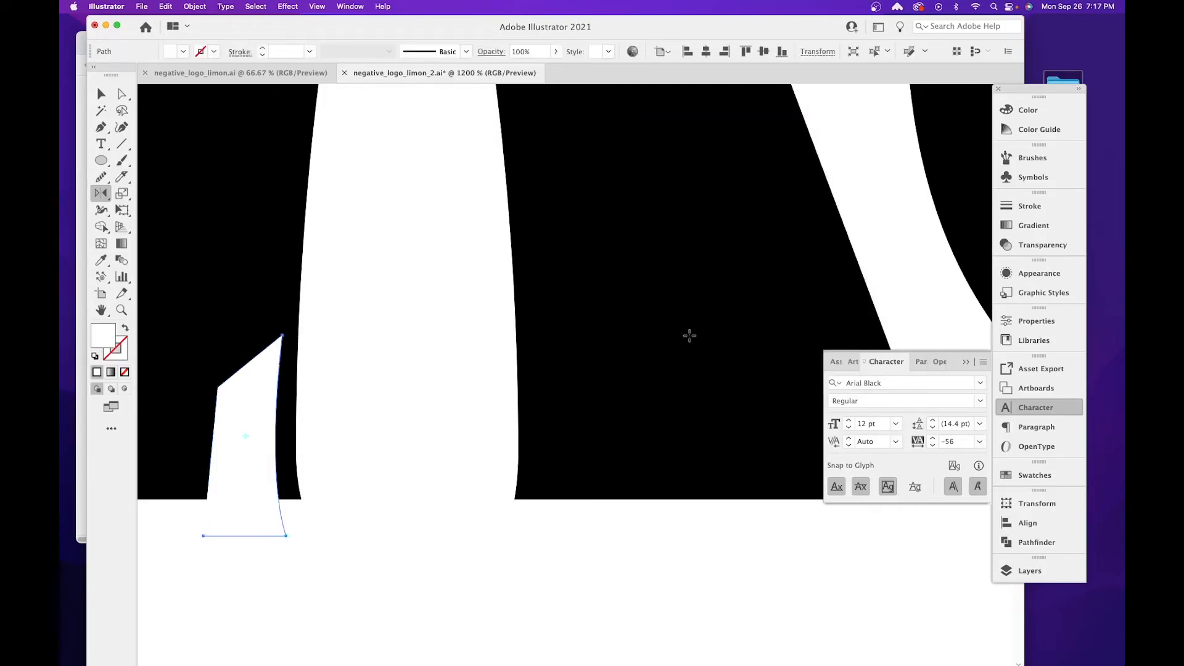
Undo the last fin reflection, reselect the fin and reflect it across the vertical axis as a copy with the Reflect tool.
{"action": "key", "text": "super+z"}
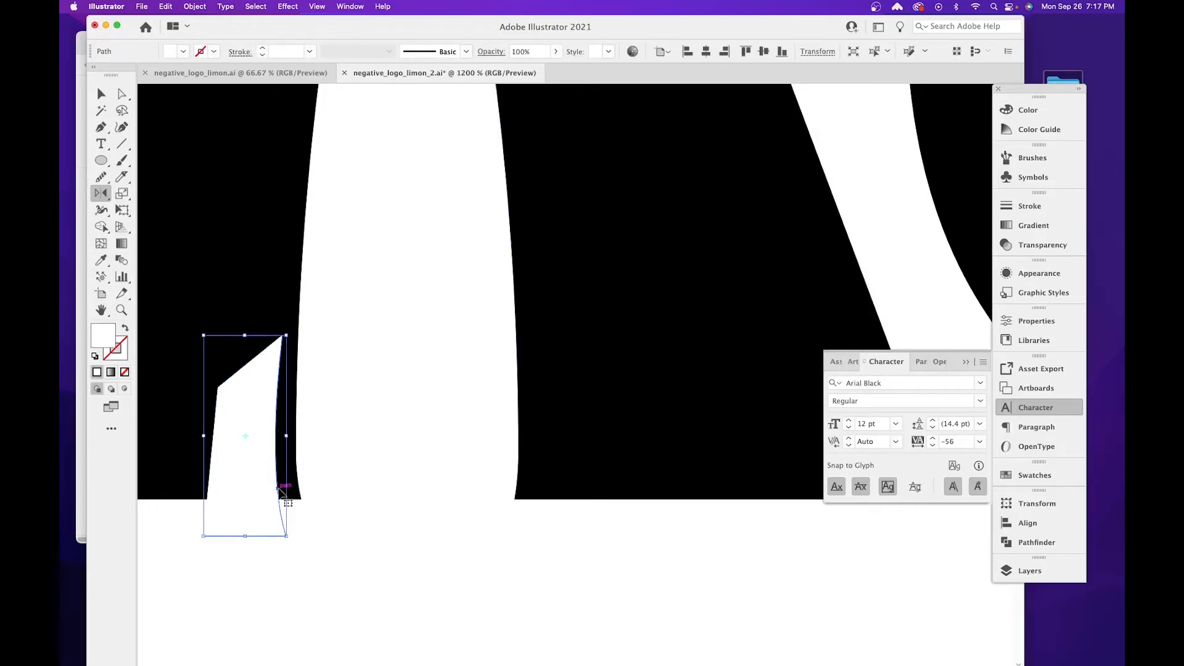
{"action": "left_click", "coordinate": [101, 93]}
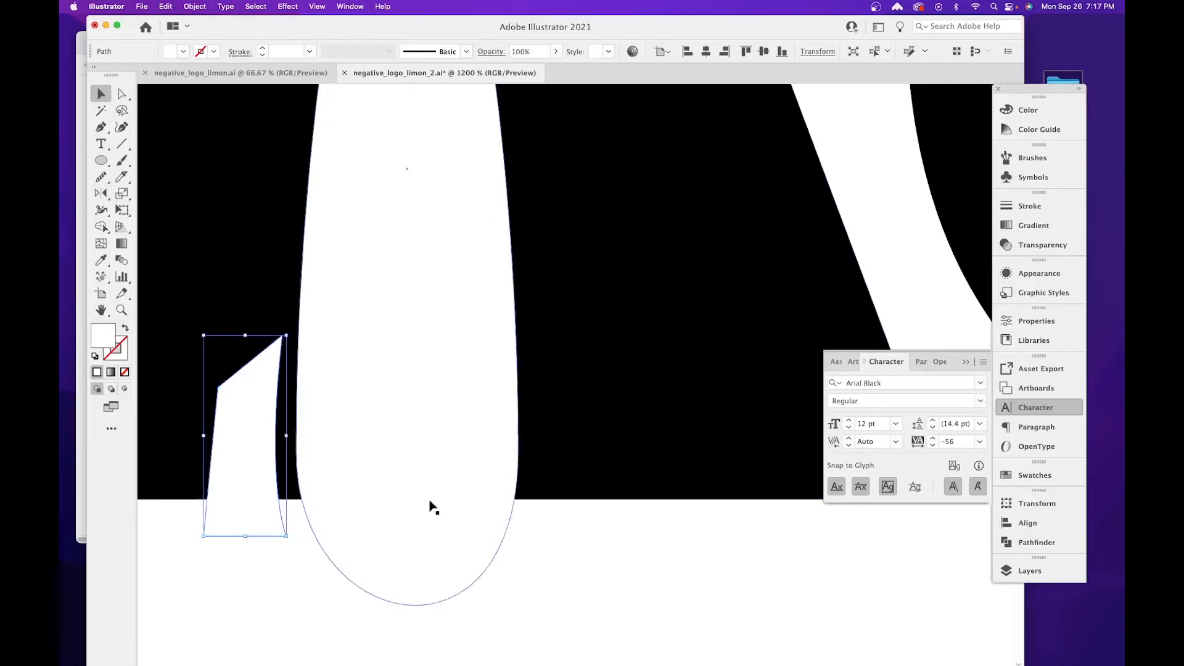
{"action": "left_click", "coordinate": [625, 578]}
{"action": "left_click", "coordinate": [248, 417]}
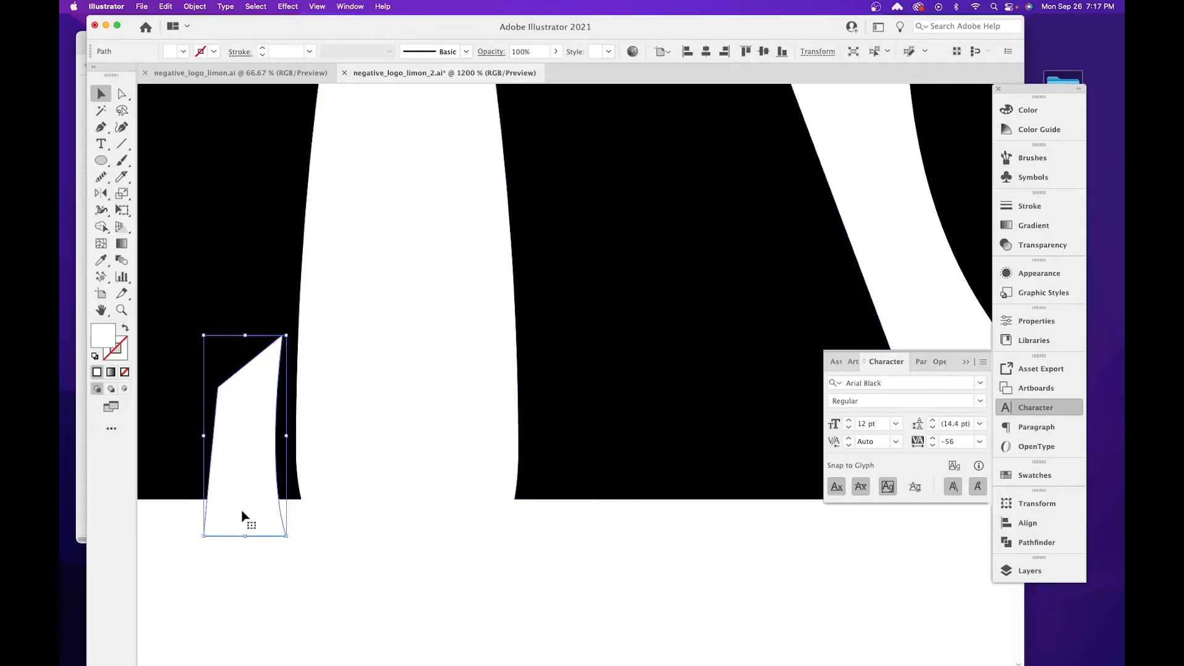
{"action": "double_click", "coordinate": [101, 194]}
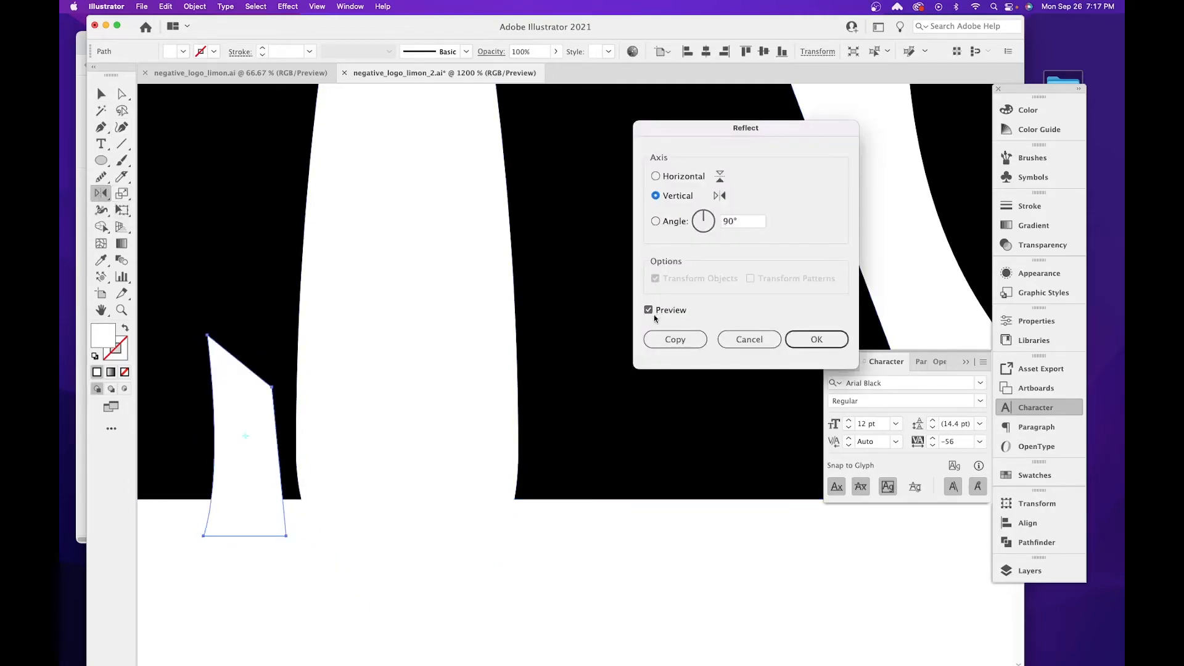
{"action": "left_click", "coordinate": [674, 340]}
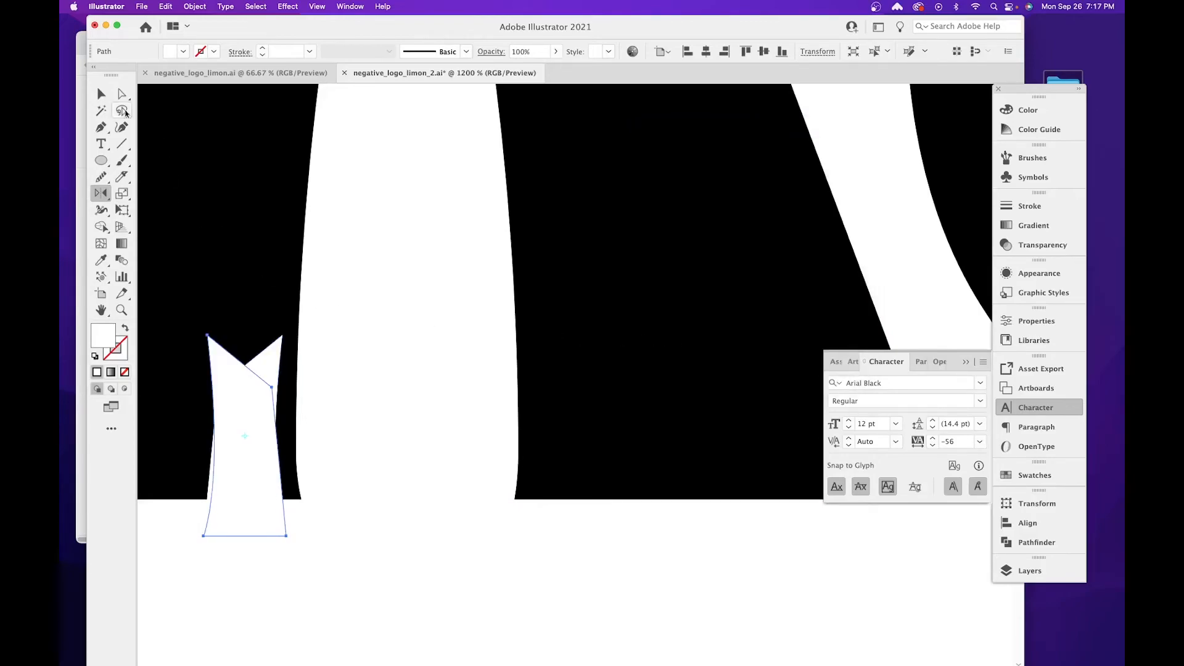
Move the mirrored fin copy to the right side of the rocket's base, leaving a narrow black gap beside the body.
{"action": "left_click", "coordinate": [102, 94]}
{"action": "left_click_drag", "start_coordinate": [264, 436], "coordinate": [618, 417]}
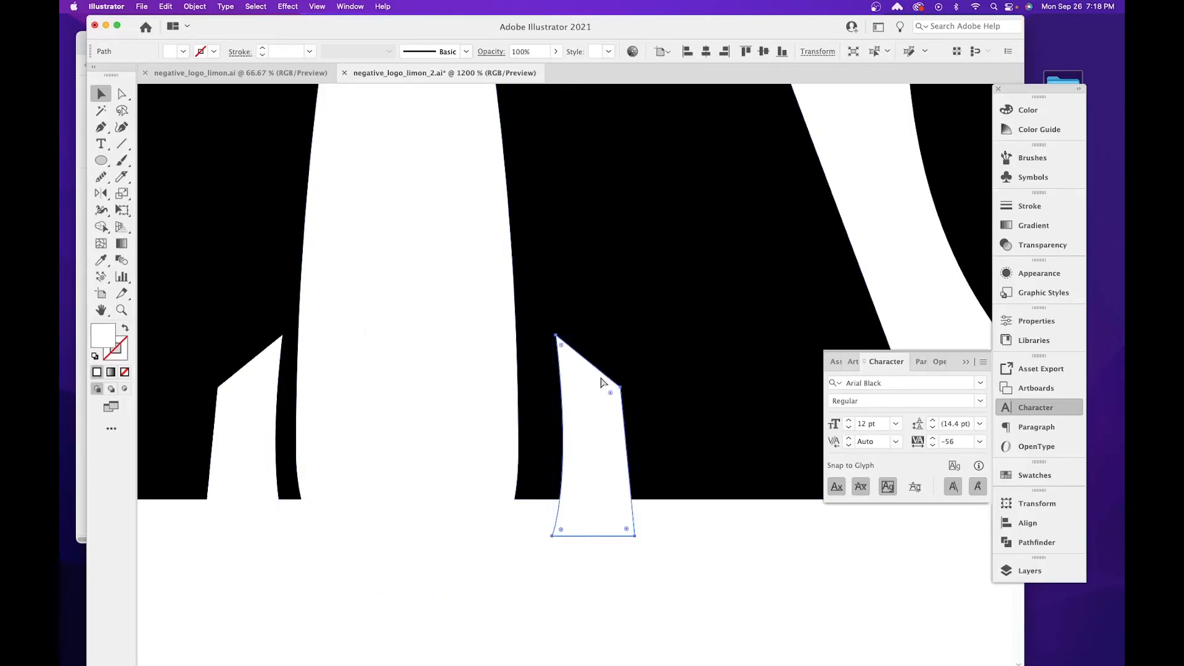
{"action": "key", "text": "super+z"}
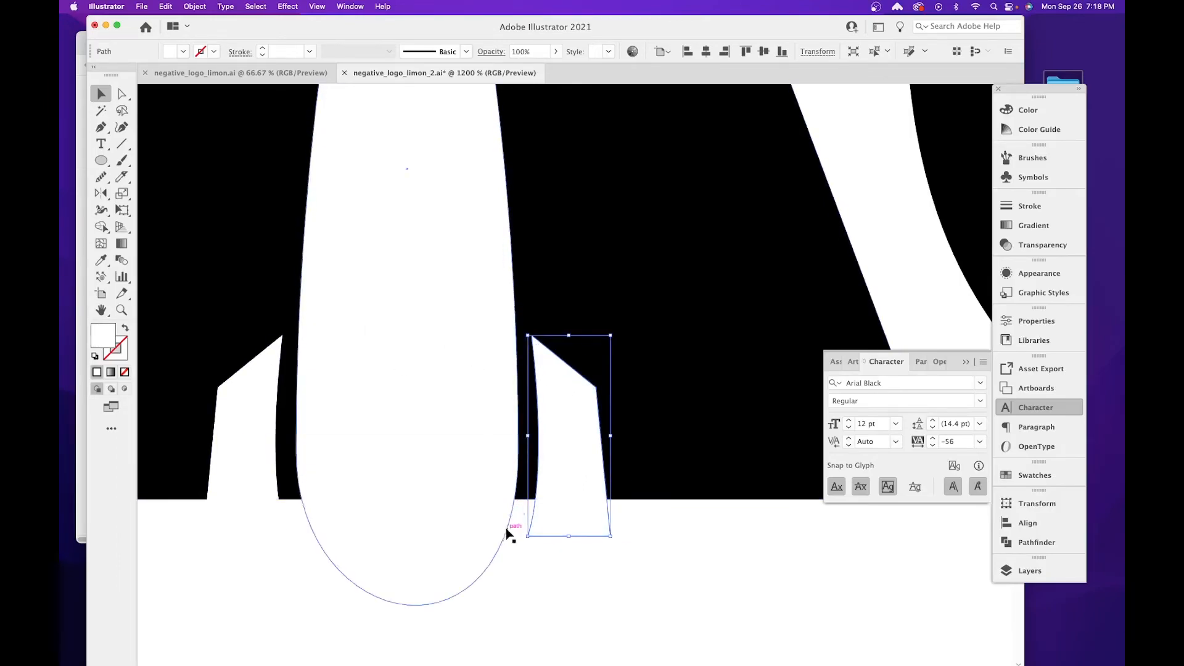
{"action": "key", "text": "super+minus"}
{"action": "key", "text": "super+minus"}
{"action": "key", "text": "super+minus"}
{"action": "key", "text": "super+minus"}
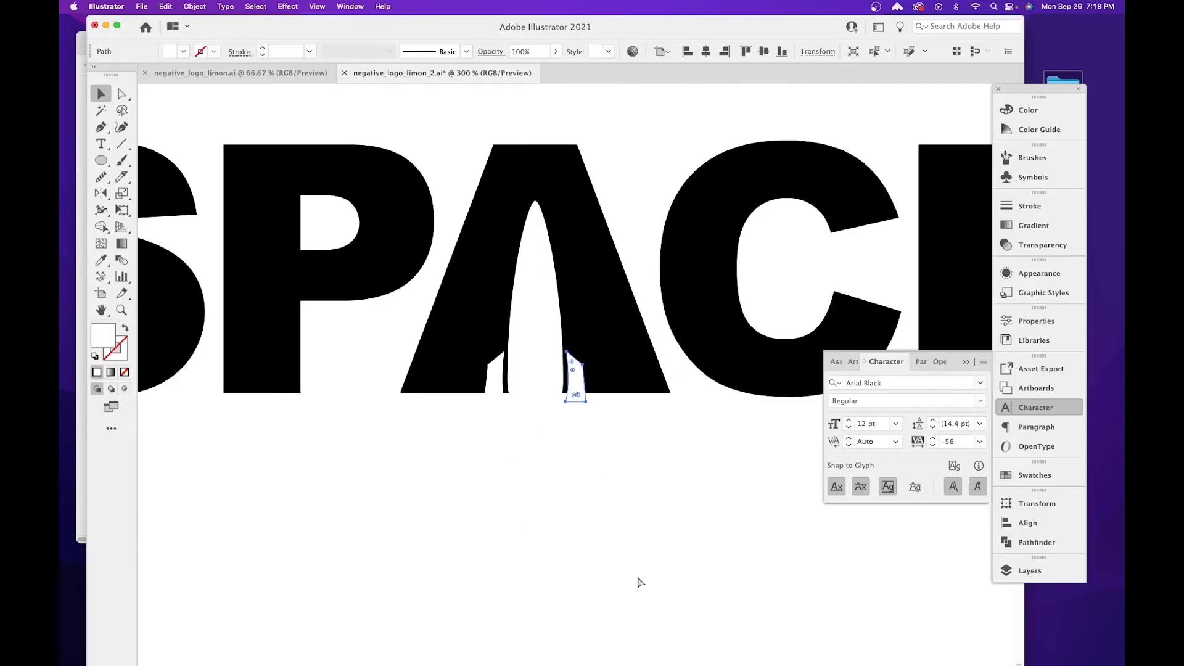
{"action": "key", "text": "super+minus"}
{"action": "key", "text": "super+minus"}
{"action": "key", "text": "super+equal"}
{"action": "key", "text": "super+equal"}
{"action": "key", "text": "super+equal"}
{"action": "key", "text": "super+equal"}
{"action": "key", "text": "super+equal"}
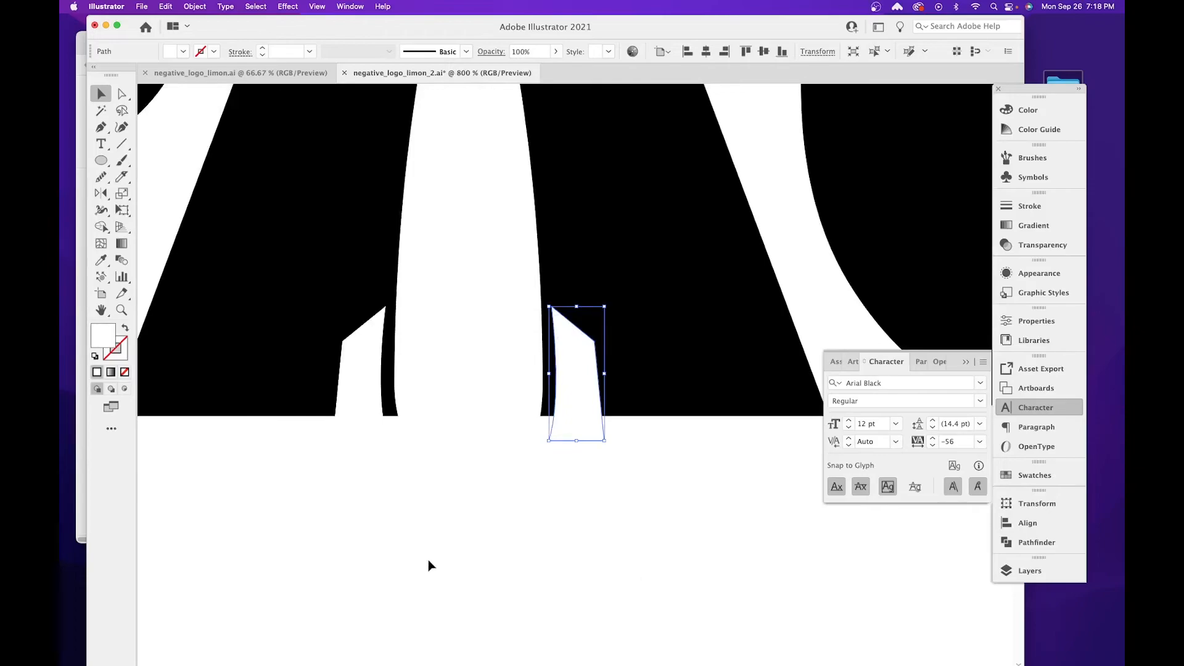
{"action": "left_click", "coordinate": [547, 505]}
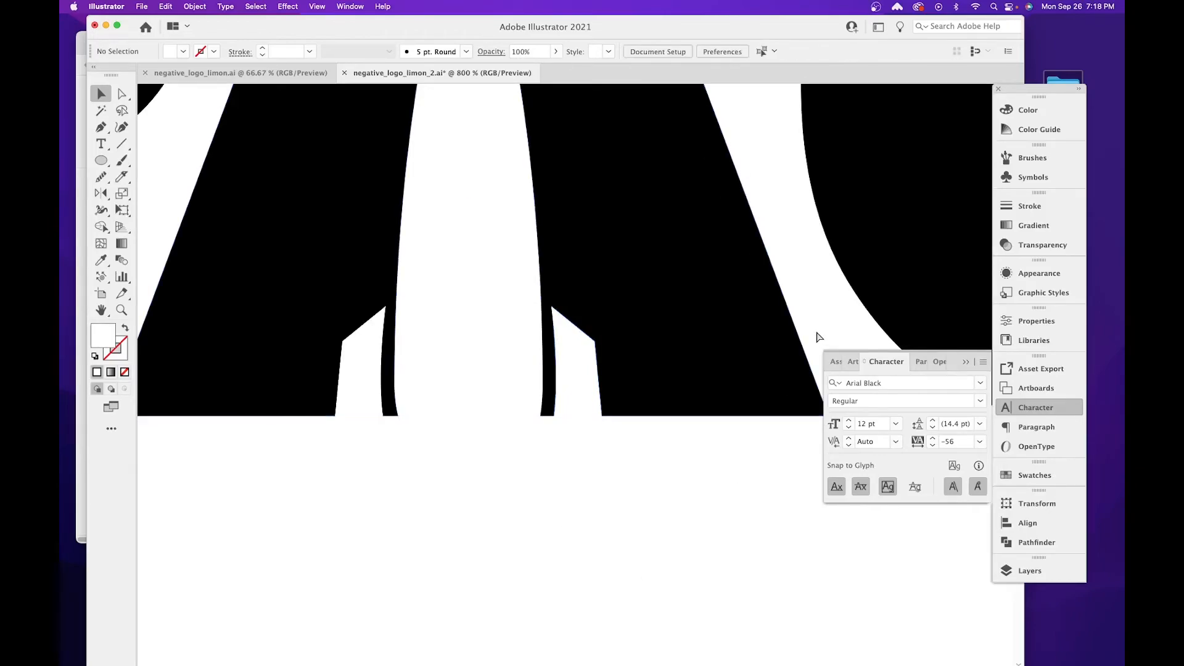
Switch to the browser, enlarge the VectorStock rocket icon to examine its exhaust flame, and return to Illustrator.
{"action": "key", "text": "super+Tab"}
{"action": "left_click", "coordinate": [173, 333]}
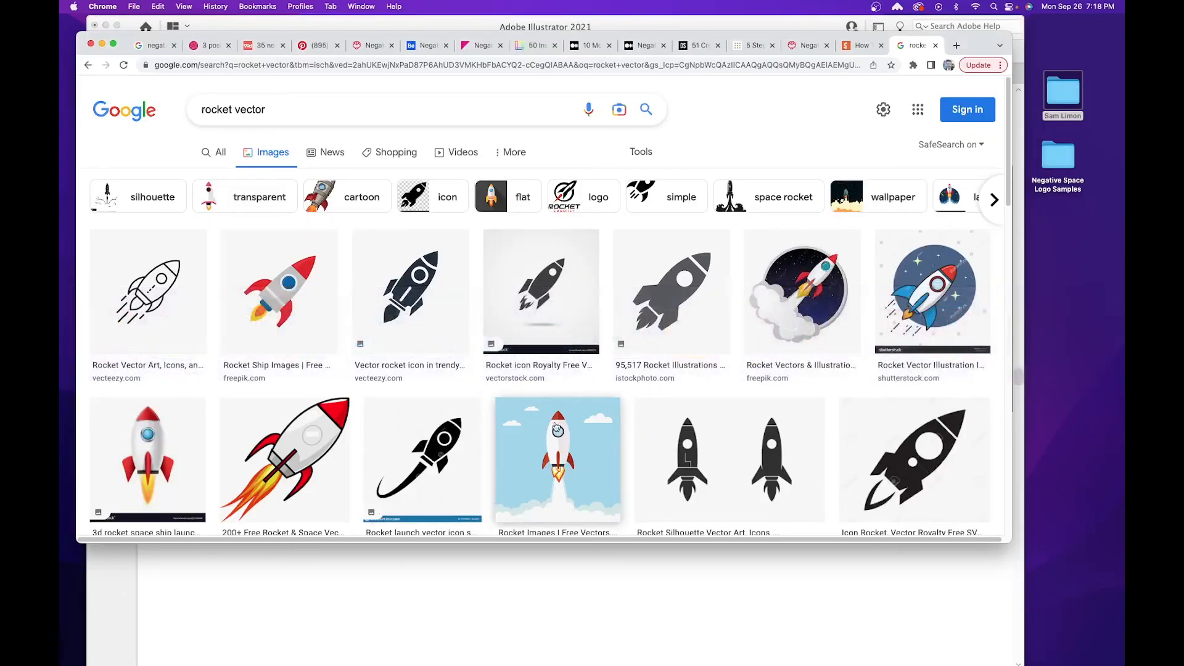
{"action": "left_click", "coordinate": [522, 315]}
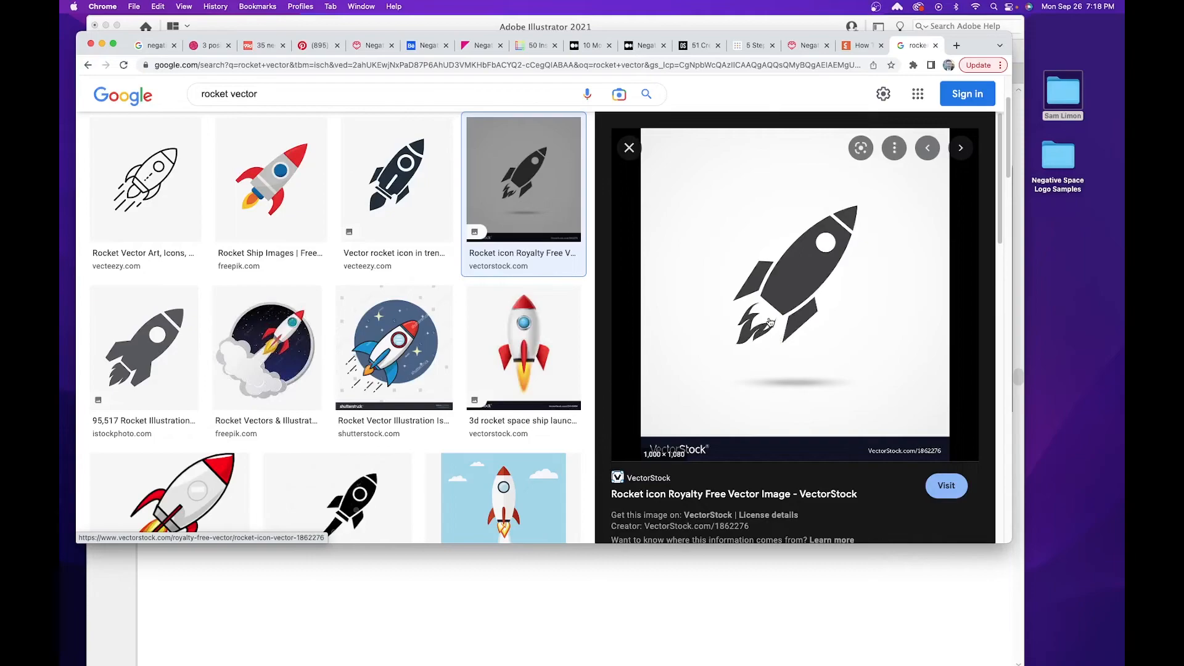
{"action": "left_click", "coordinate": [583, 590]}
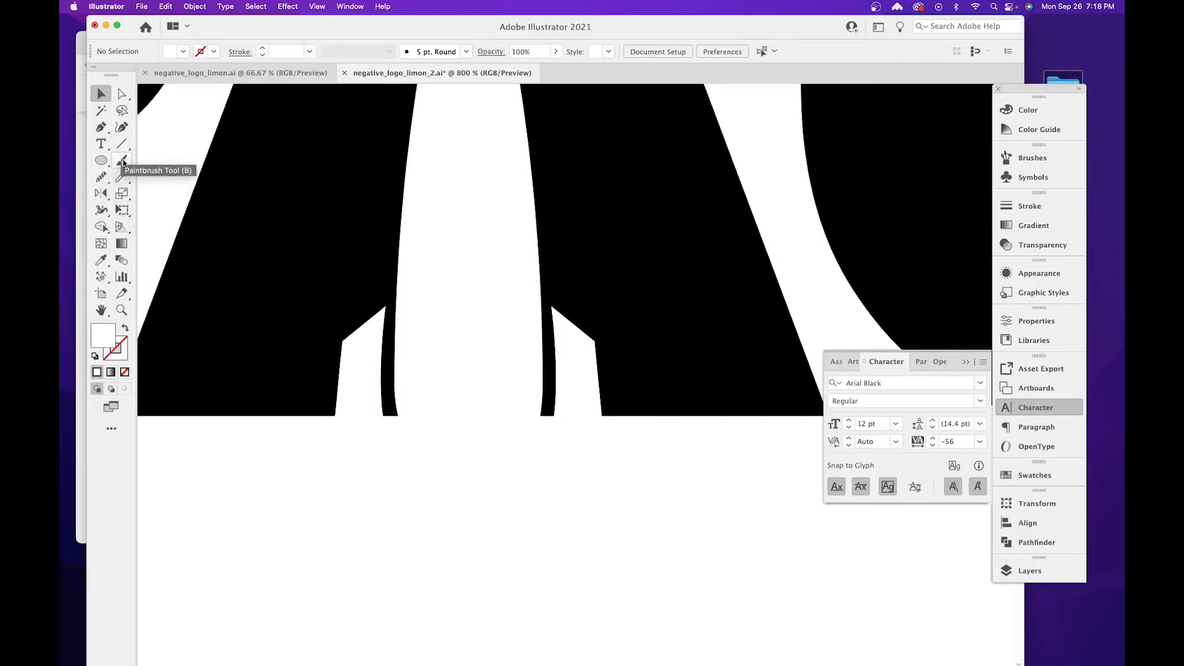
Set the fill to black (000000) and draw a closed jagged flame below the rocket's base with the Pencil tool, following the browser reference.
{"action": "left_click", "coordinate": [122, 178]}
{"action": "left_click", "coordinate": [102, 178]}
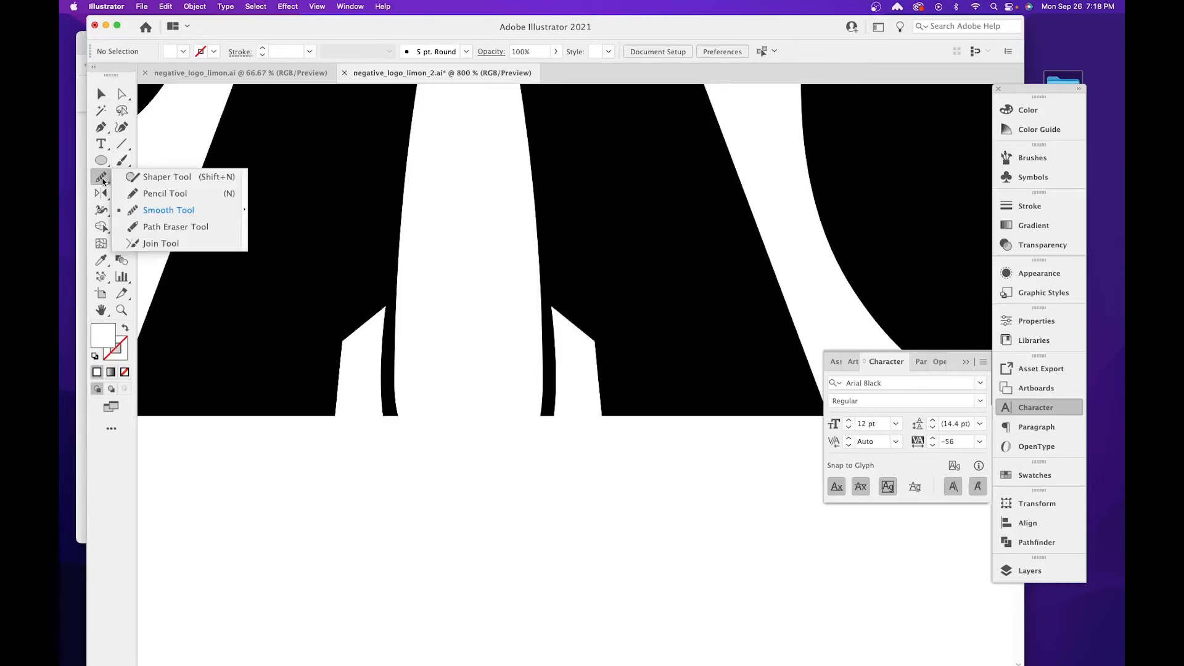
{"action": "left_click", "coordinate": [211, 192]}
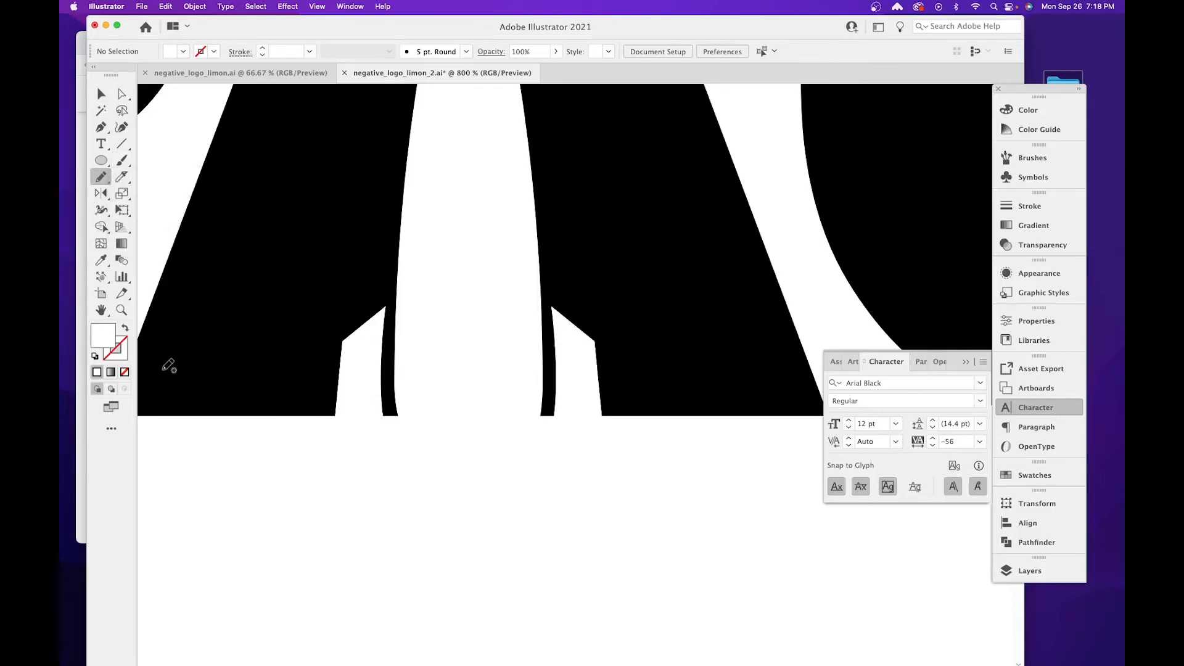
{"action": "double_click", "coordinate": [103, 336]}
{"action": "type", "text": "000000"}
{"action": "key", "text": "Return"}
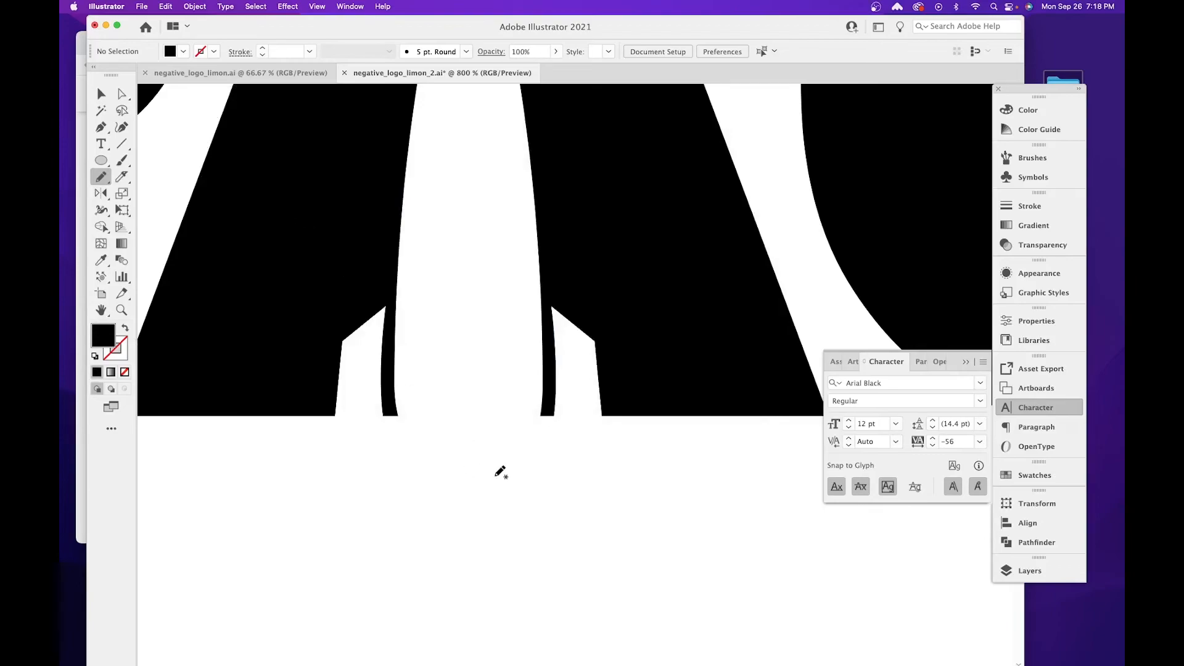
{"action": "key", "text": "super+Tab"}
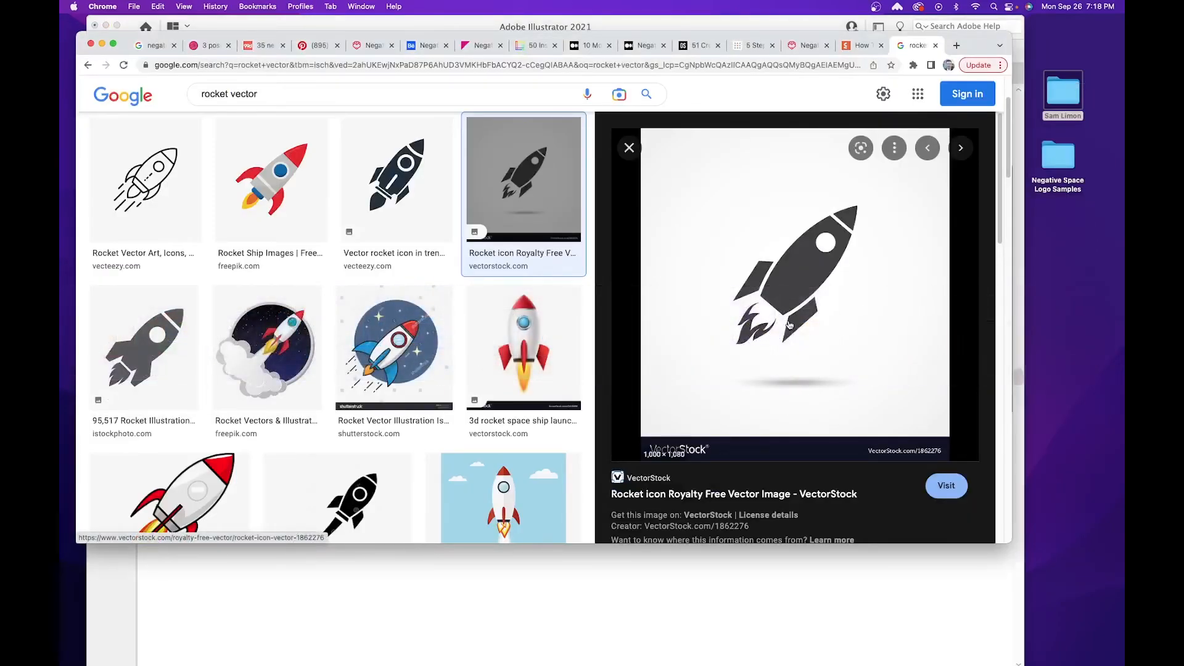
{"action": "left_click", "coordinate": [710, 609]}
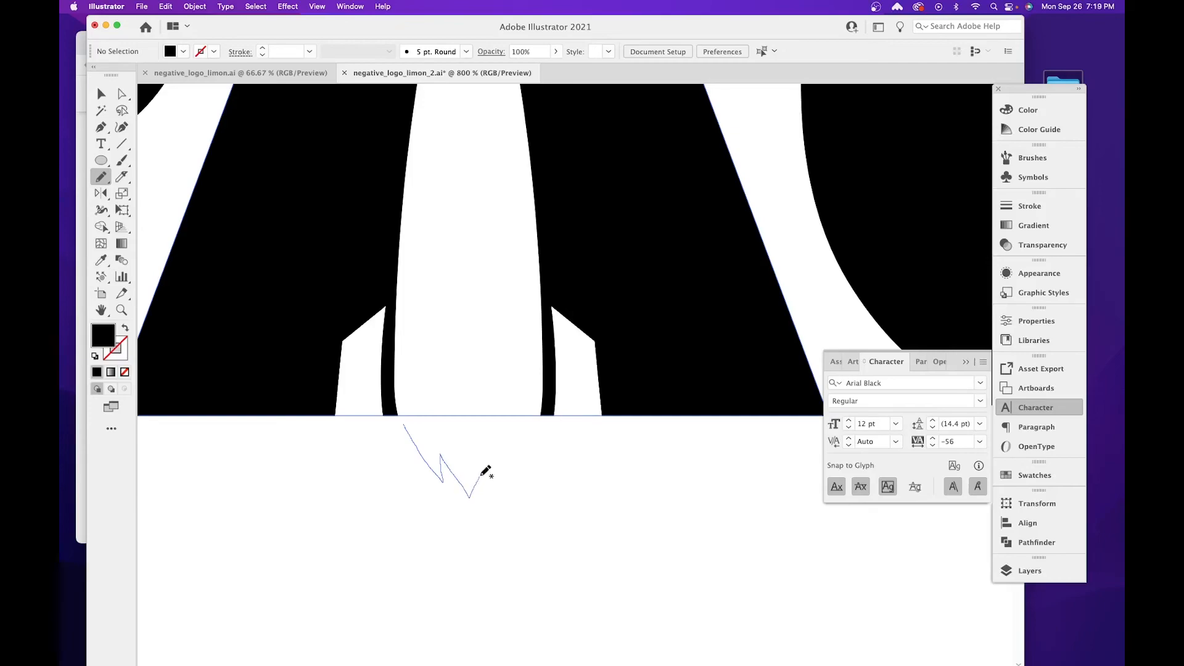
{"action": "mouse_move", "coordinate": [491, 501]}
{"action": "left_mouse_down"}
{"action": "mouse_move", "coordinate": [511, 476]}
{"action": "mouse_move", "coordinate": [531, 493]}
{"action": "mouse_move", "coordinate": [525, 531]}
{"action": "mouse_move", "coordinate": [521, 496]}
{"action": "mouse_move", "coordinate": [487, 566]}
{"action": "mouse_move", "coordinate": [467, 521]}
{"action": "mouse_move", "coordinate": [419, 471]}
{"action": "mouse_move", "coordinate": [405, 427]}
{"action": "left_mouse_up"}
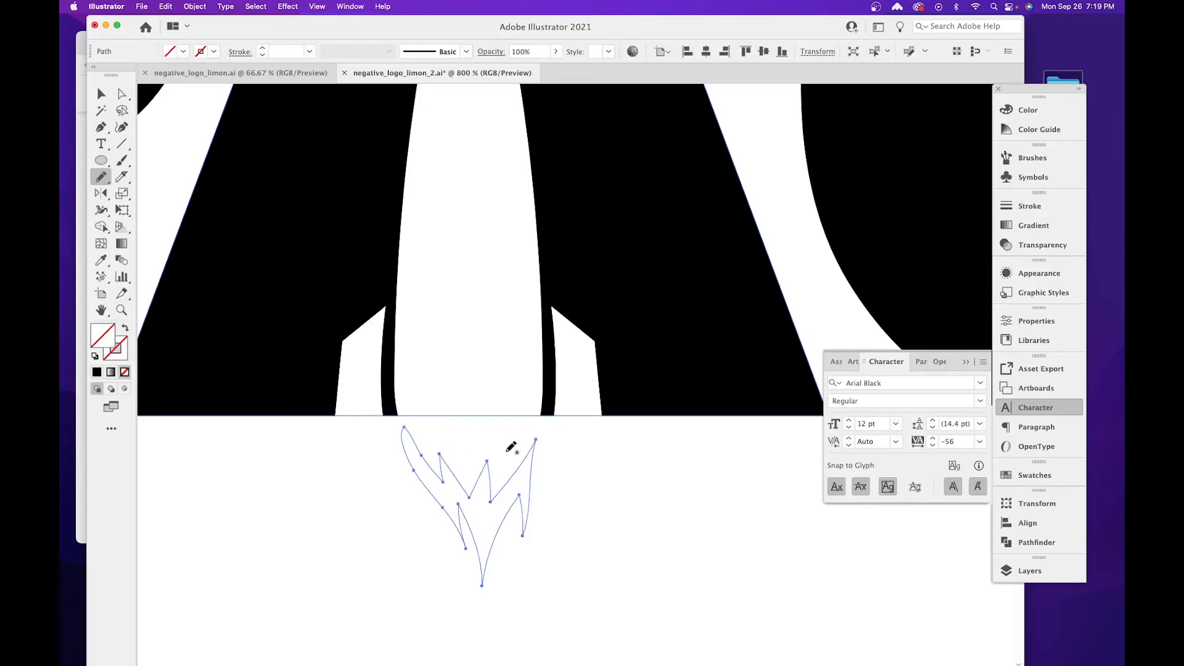
Fill the flame shape with solid black (000000) and deselect it.
{"action": "left_click_drag", "start_coordinate": [534, 387], "coordinate": [496, 286]}
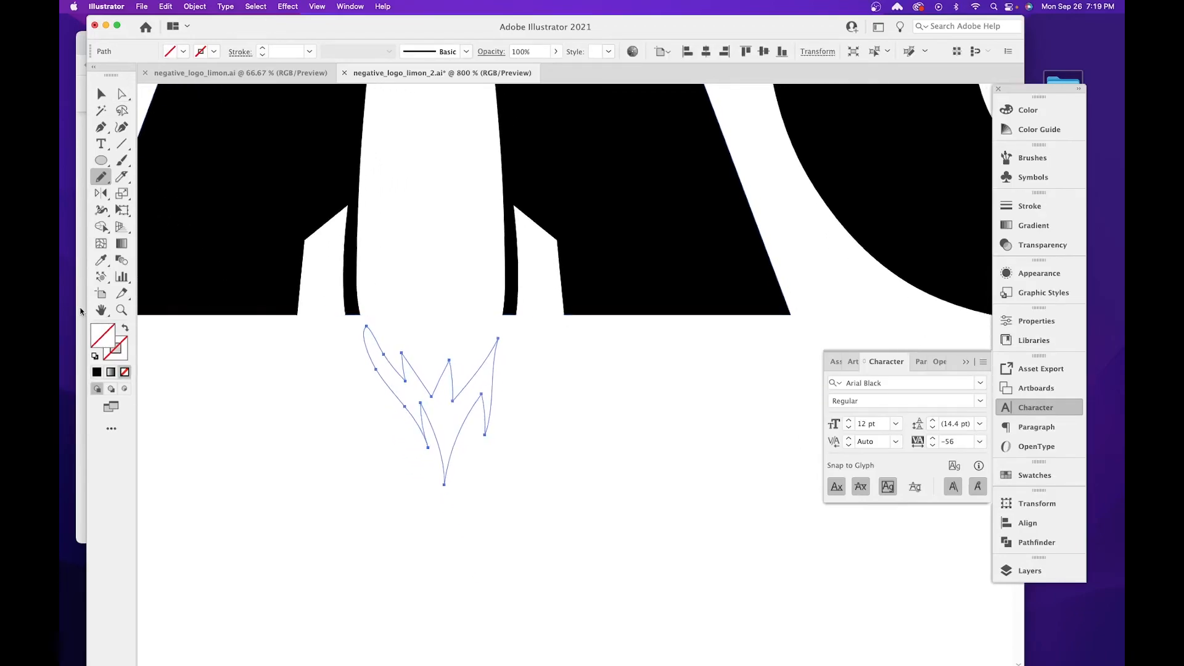
{"action": "double_click", "coordinate": [98, 339]}
{"action": "left_click_drag", "start_coordinate": [389, 346], "coordinate": [366, 363]}
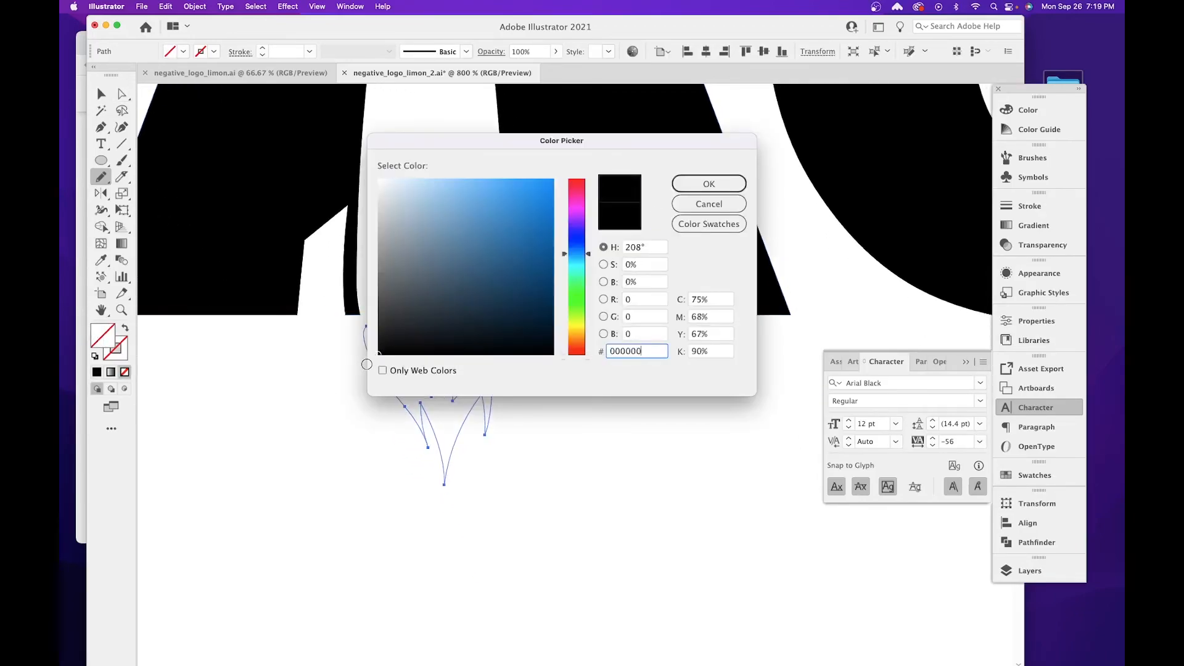
{"action": "left_click", "coordinate": [703, 183]}
{"action": "left_click", "coordinate": [101, 93]}
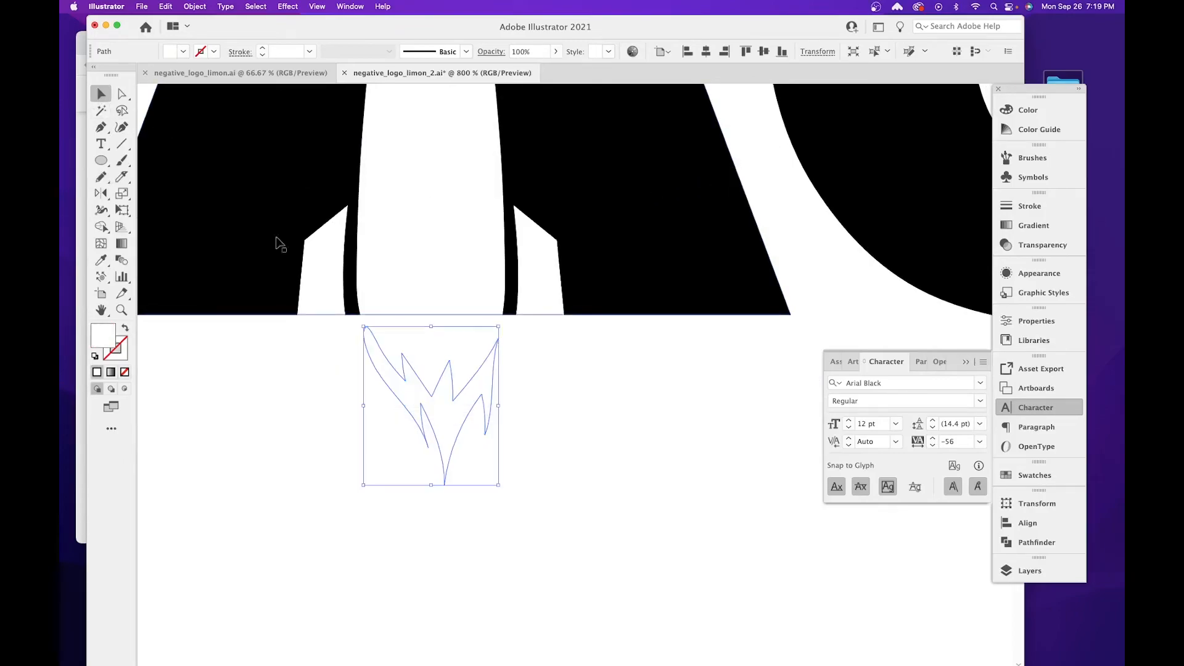
{"action": "double_click", "coordinate": [106, 330]}
{"action": "left_click_drag", "start_coordinate": [475, 357], "coordinate": [380, 357]}
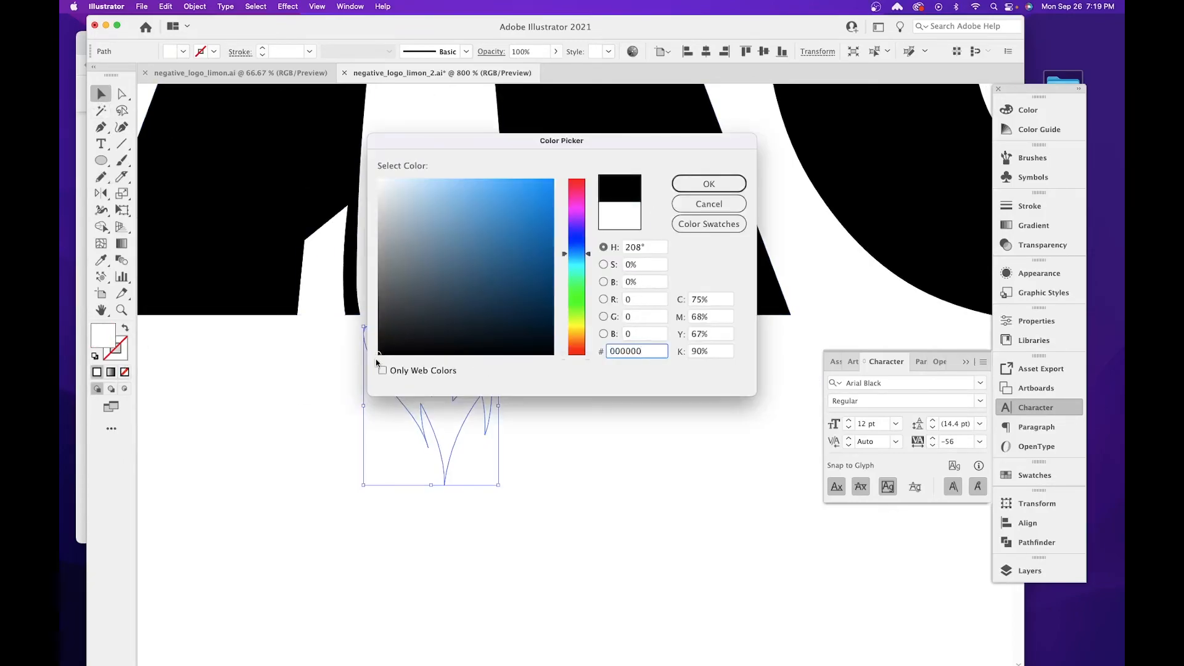
{"action": "left_click", "coordinate": [708, 183]}
{"action": "left_click", "coordinate": [602, 395]}
{"action": "left_click_drag", "start_coordinate": [602, 395], "coordinate": [520, 336]}
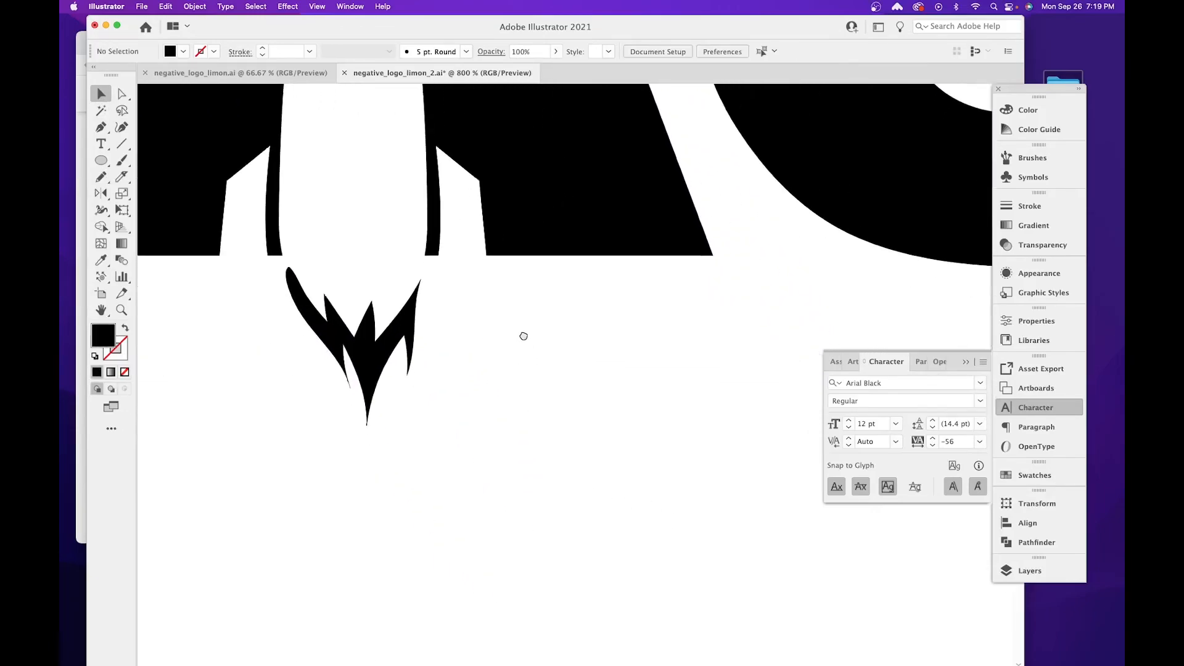
Redraw the outer edge of the flame's right tongue with the Pencil tool.
{"action": "left_click", "coordinate": [398, 344]}
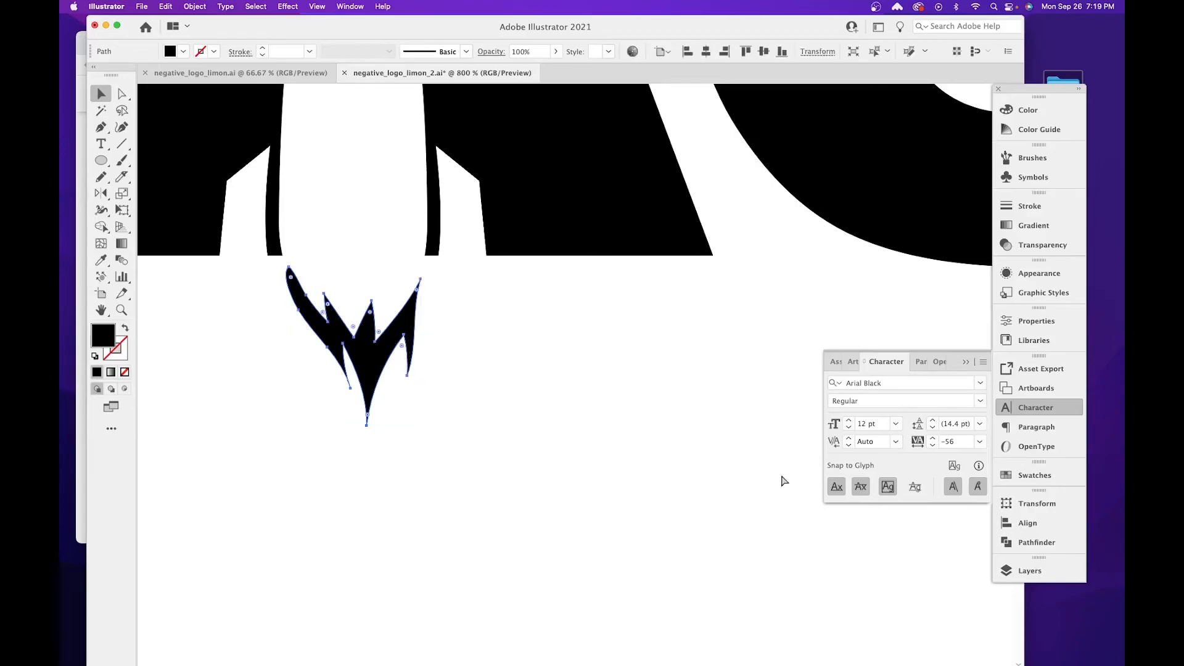
{"action": "key", "text": "super+plus"}
{"action": "key", "text": "super+plus"}
{"action": "key", "text": "super+plus"}
{"action": "left_click_drag", "start_coordinate": [706, 395], "coordinate": [564, 432]}
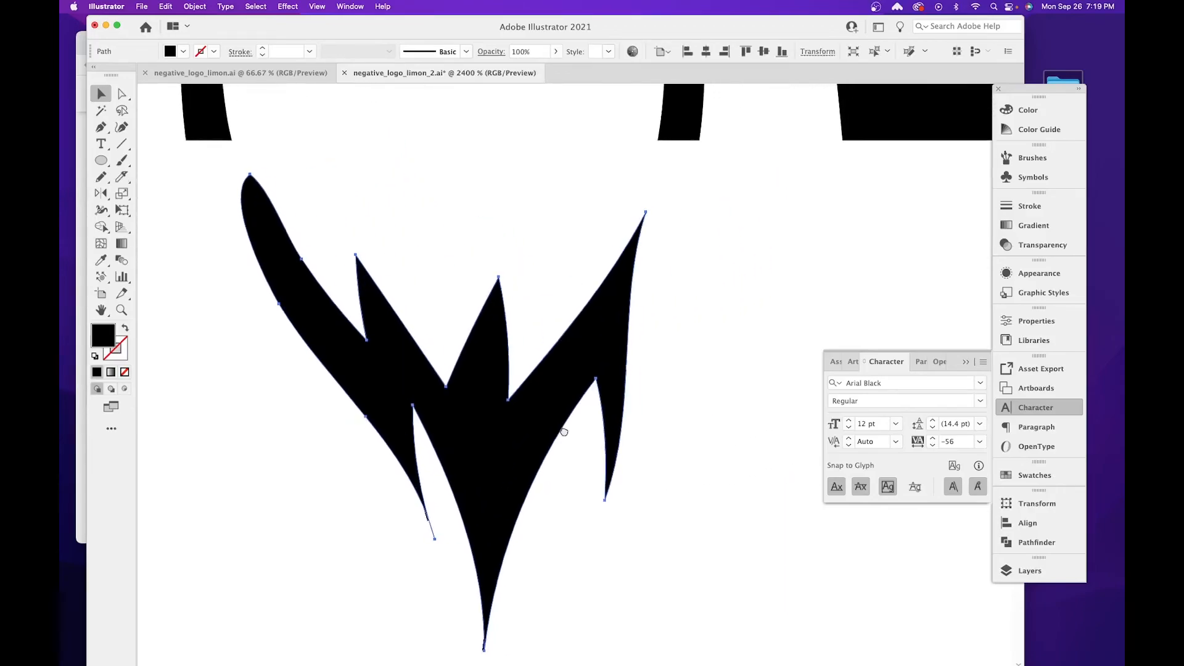
{"action": "key", "text": "n"}
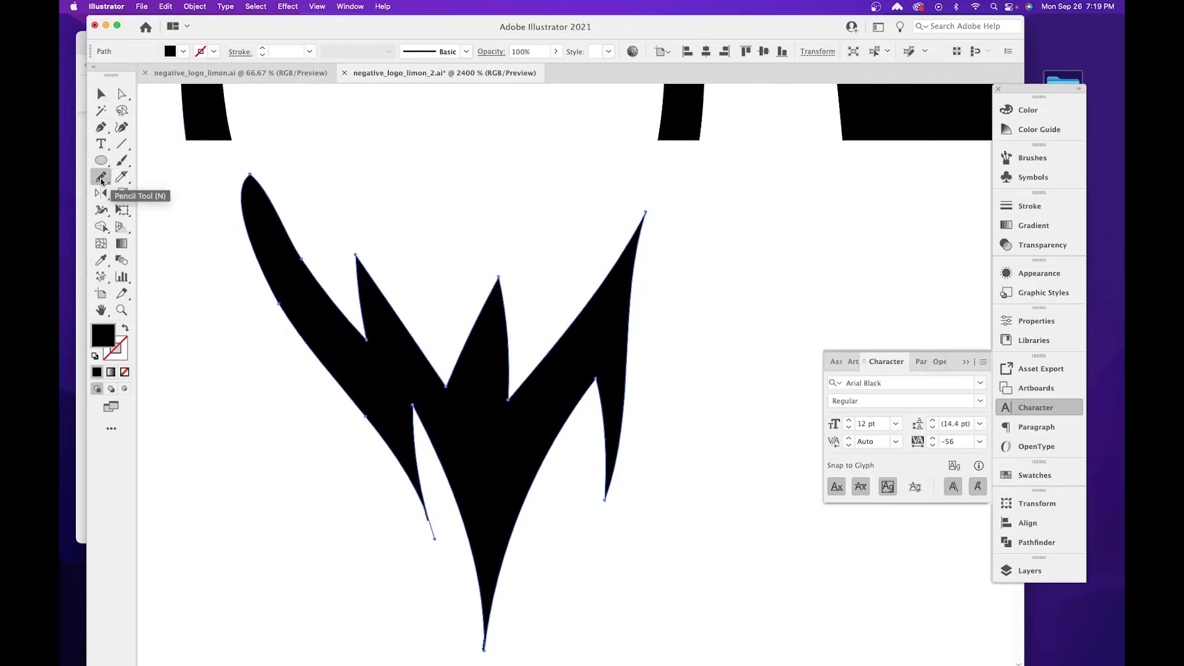
{"action": "mouse_move", "coordinate": [647, 213]}
{"action": "left_mouse_down"}
{"action": "mouse_move", "coordinate": [638, 378]}
{"action": "mouse_move", "coordinate": [605, 498]}
{"action": "left_mouse_up"}
{"action": "mouse_move", "coordinate": [627, 436]}
{"action": "left_mouse_down"}
{"action": "mouse_move", "coordinate": [645, 220]}
{"action": "mouse_move", "coordinate": [641, 385]}
{"action": "mouse_move", "coordinate": [621, 483]}
{"action": "mouse_move", "coordinate": [604, 500]}
{"action": "mouse_move", "coordinate": [645, 327]}
{"action": "mouse_move", "coordinate": [647, 212]}
{"action": "mouse_move", "coordinate": [635, 368]}
{"action": "left_mouse_up"}
{"action": "key", "text": "super+z"}
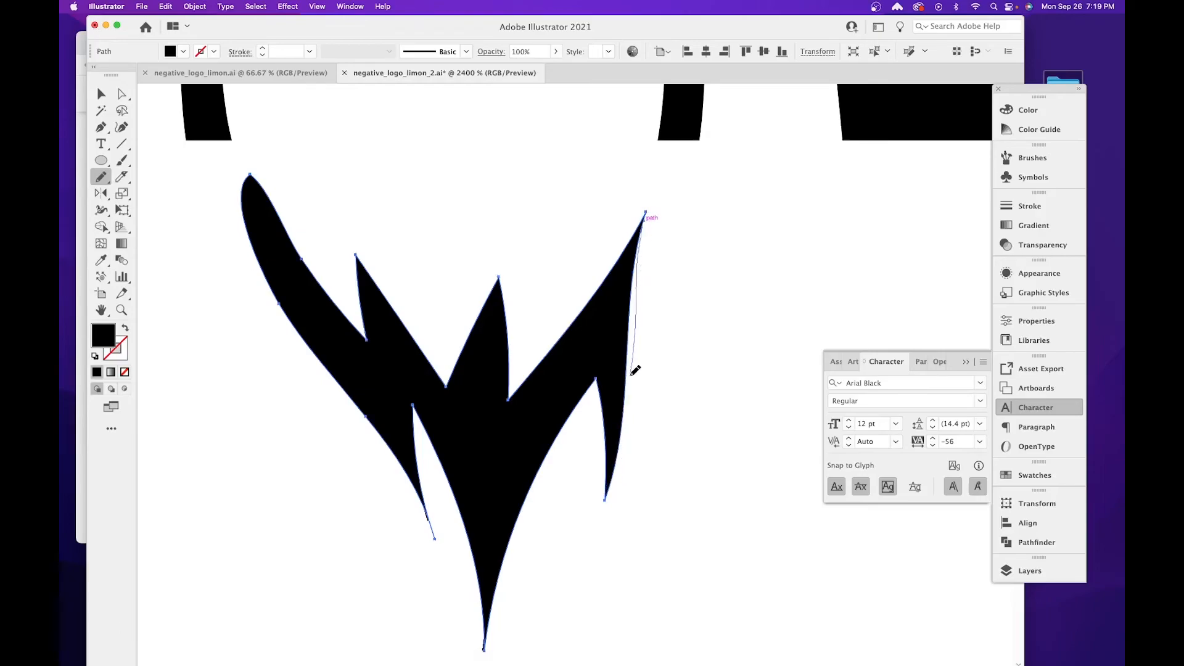
{"action": "left_click_drag", "start_coordinate": [627, 413], "coordinate": [626, 418]}
Redraw the lower right notch between the flame's right and centre tongues with the Pencil tool, curving the small lower tip.
{"action": "scroll", "coordinate": [664, 407], "scroll_direction": "down", "scroll_amount": 3}
{"action": "scroll", "coordinate": [664, 407], "scroll_direction": "right", "scroll_amount": 1}
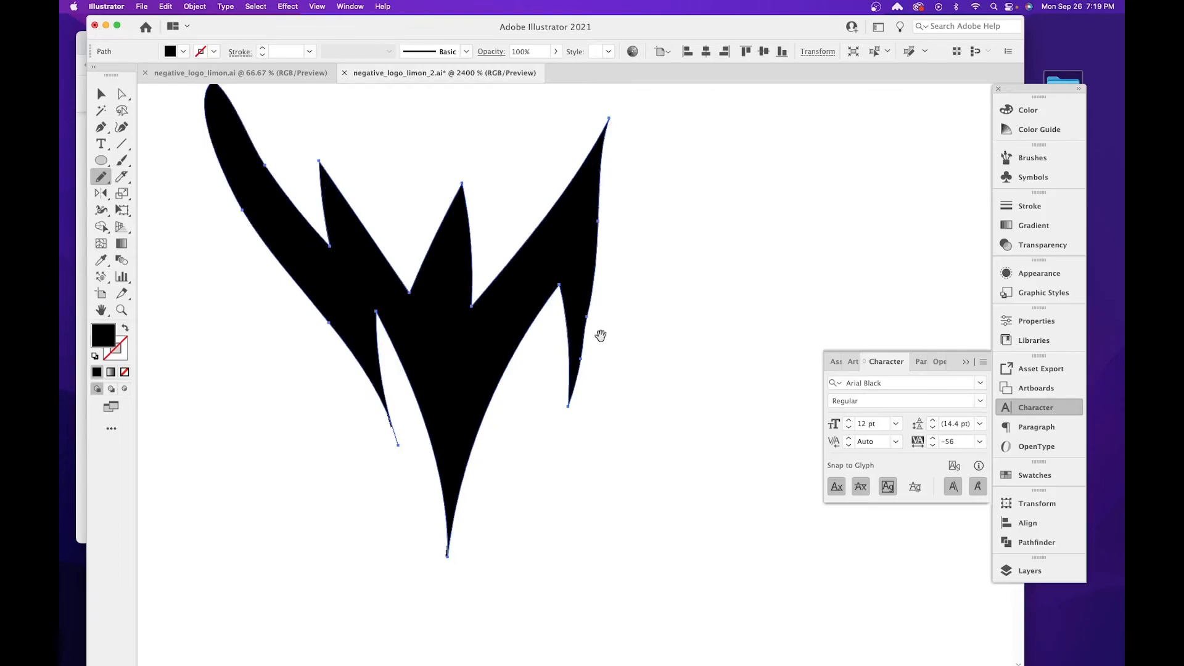
{"action": "left_click_drag", "start_coordinate": [560, 284], "coordinate": [543, 391]}
{"action": "left_click_drag", "start_coordinate": [566, 350], "coordinate": [585, 312]}
{"action": "left_click_drag", "start_coordinate": [604, 244], "coordinate": [603, 258]}
Redraw the flame's rounded upper left tip as a sharp, curved point with the Pencil tool.
{"action": "scroll", "coordinate": [541, 415], "scroll_direction": "up", "scroll_amount": 4}
{"action": "scroll", "coordinate": [541, 415], "scroll_direction": "left", "scroll_amount": 2}
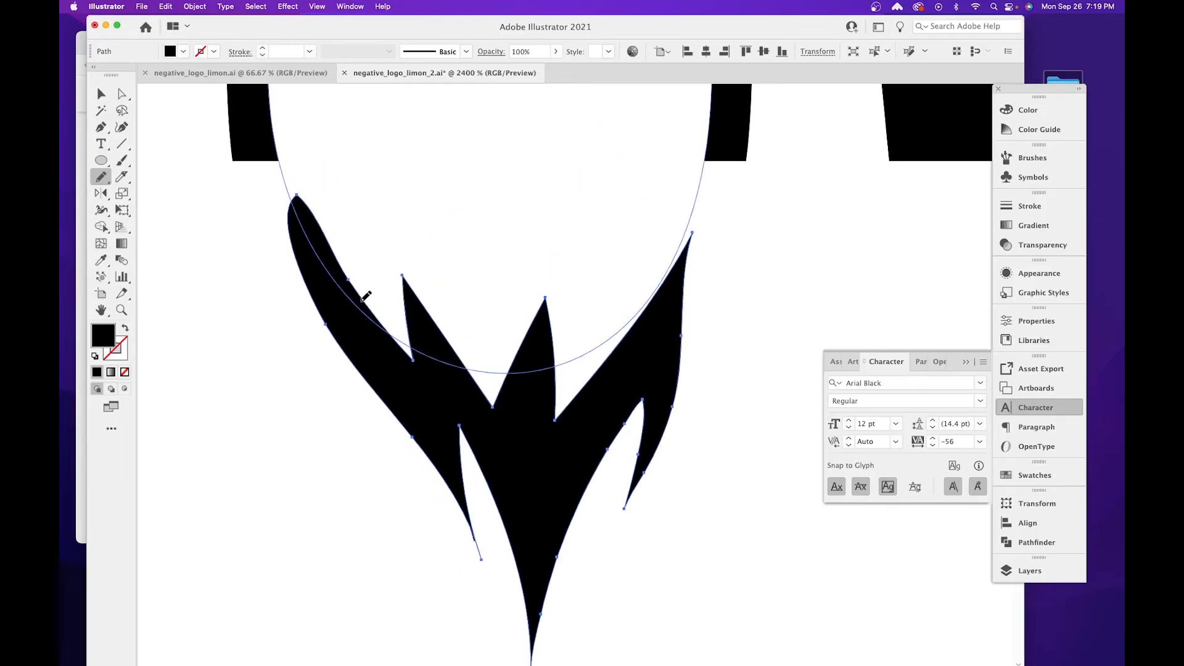
{"action": "mouse_move", "coordinate": [340, 262]}
{"action": "left_mouse_down"}
{"action": "mouse_move", "coordinate": [304, 182]}
{"action": "mouse_move", "coordinate": [295, 247]}
{"action": "mouse_move", "coordinate": [316, 295]}
{"action": "left_mouse_up"}
Redraw the flame's upper right tongue with the Pencil tool, giving it a fuller outward curve ending in a pointed tip.
{"action": "scroll", "coordinate": [501, 395], "scroll_direction": "up", "scroll_amount": 3}
{"action": "scroll", "coordinate": [501, 395], "scroll_direction": "right", "scroll_amount": 1}
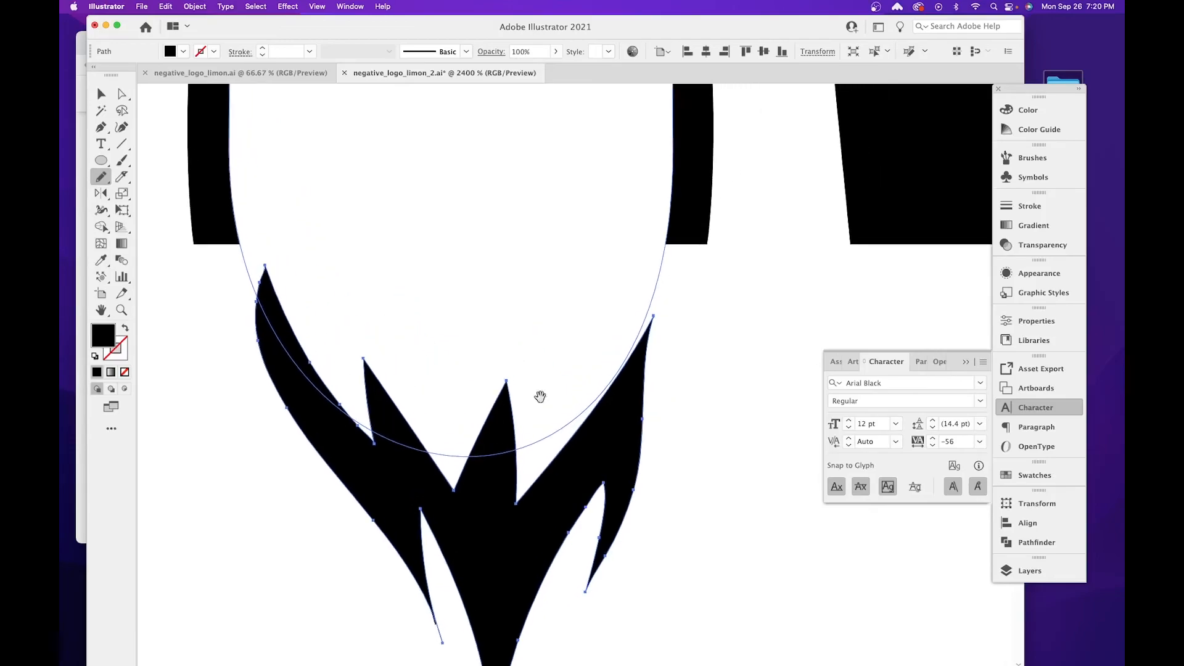
{"action": "mouse_move", "coordinate": [630, 359]}
{"action": "left_mouse_down"}
{"action": "mouse_move", "coordinate": [653, 281]}
{"action": "mouse_move", "coordinate": [660, 311]}
{"action": "left_mouse_up"}
{"action": "left_click_drag", "start_coordinate": [666, 374], "coordinate": [658, 443]}
{"action": "mouse_move", "coordinate": [612, 535]}
{"action": "left_mouse_down"}
{"action": "mouse_move", "coordinate": [662, 377]}
{"action": "mouse_move", "coordinate": [659, 281]}
{"action": "mouse_move", "coordinate": [643, 338]}
{"action": "mouse_move", "coordinate": [663, 316]}
{"action": "left_mouse_up"}
{"action": "key", "text": "super+z"}
{"action": "key", "text": "space"}
Smooth the flame's right outer edge and bulge its left outer edge outward by moving anchor points with the Direct Selection tool.
{"action": "left_click", "coordinate": [100, 93]}
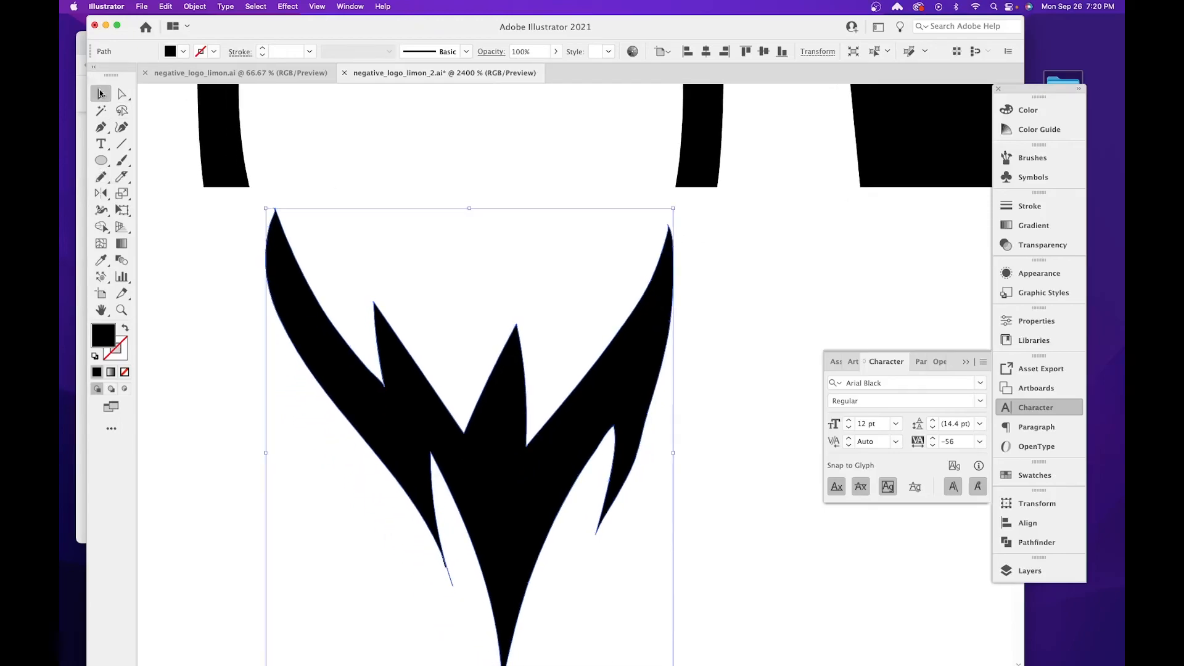
{"action": "key", "text": "a"}
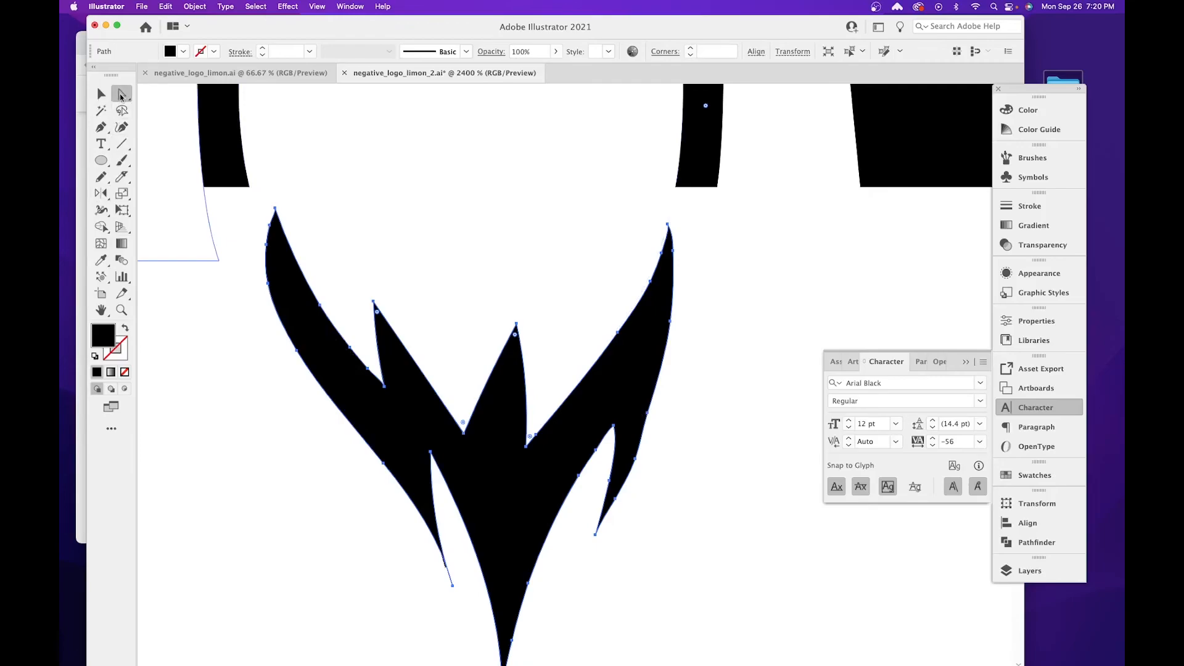
{"action": "left_click", "coordinate": [647, 413]}
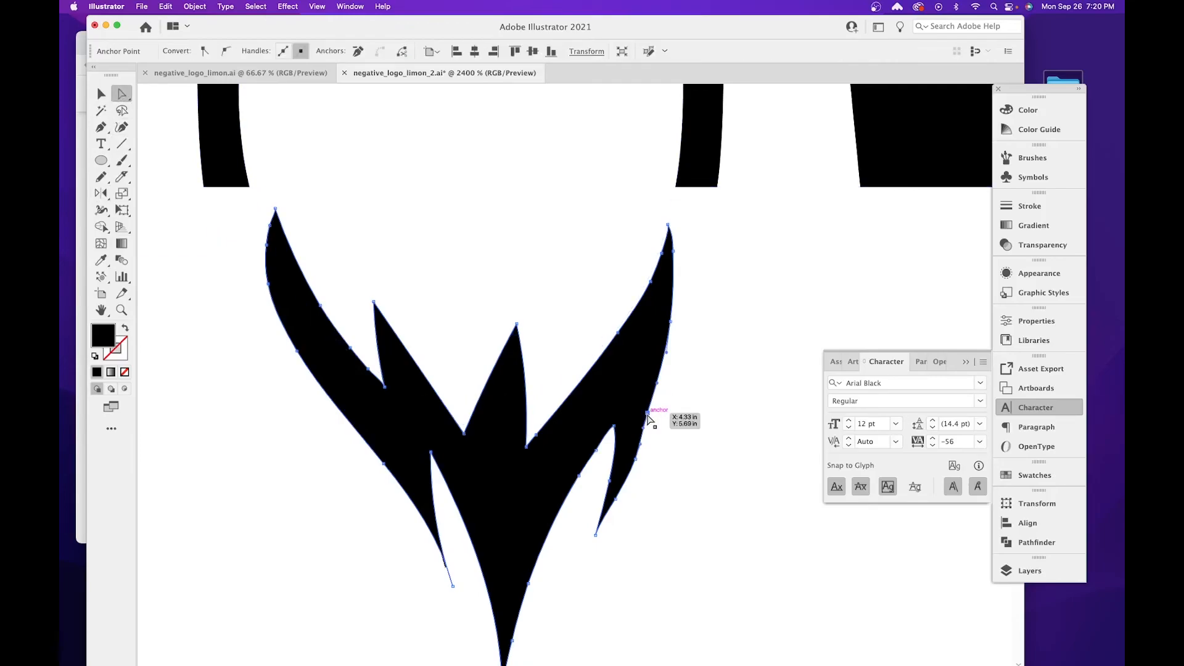
{"action": "left_click_drag", "start_coordinate": [647, 413], "coordinate": [653, 412]}
{"action": "left_click", "coordinate": [383, 464]}
{"action": "left_click_drag", "start_coordinate": [382, 464], "coordinate": [359, 465]}
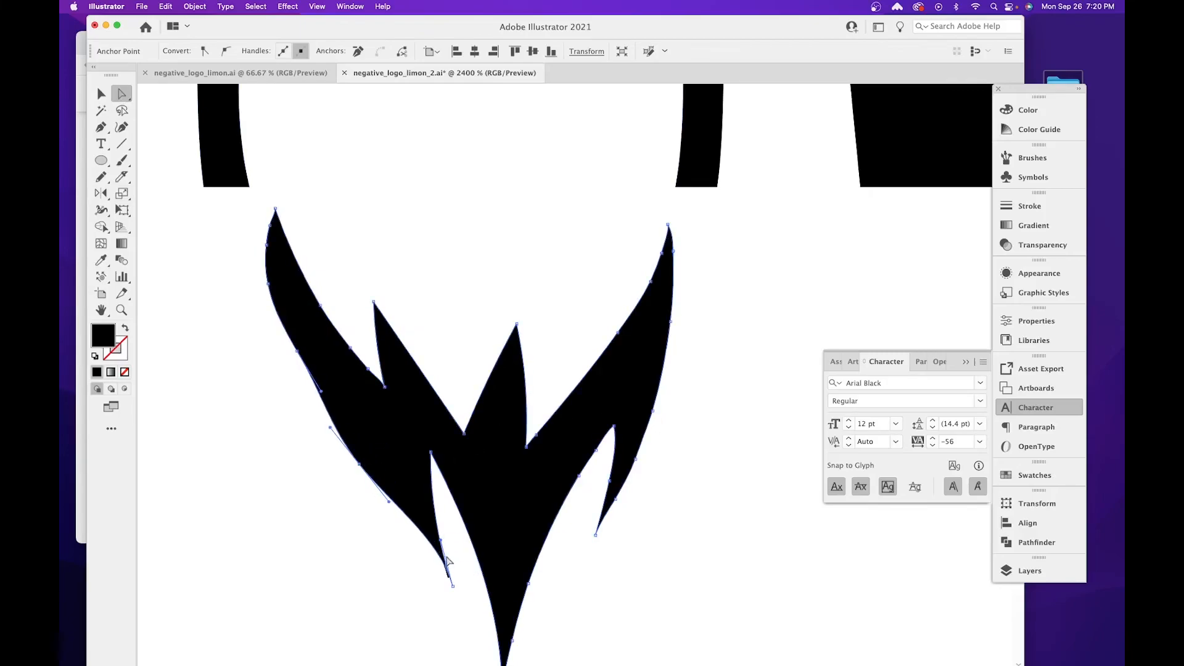
Reshape the flame's lower left tongue and move the peaks of both lower notches upward and outward by their anchor points.
{"action": "left_click_drag", "start_coordinate": [440, 540], "coordinate": [417, 562]}
{"action": "key", "text": "space"}
{"action": "left_click_drag", "start_coordinate": [474, 508], "coordinate": [414, 312]}
{"action": "left_click_drag", "start_coordinate": [616, 324], "coordinate": [630, 291]}
Smooth the right edge of the flame's centre tongue into one inward curve by adjusting its anchor points.
{"action": "left_click_drag", "start_coordinate": [603, 342], "coordinate": [562, 383]}
{"action": "mouse_move", "coordinate": [530, 482]}
{"action": "left_mouse_down"}
{"action": "mouse_move", "coordinate": [524, 493]}
{"action": "mouse_move", "coordinate": [533, 449]}
{"action": "mouse_move", "coordinate": [522, 484]}
{"action": "left_mouse_up"}
{"action": "left_click", "coordinate": [513, 539]}
{"action": "left_click_drag", "start_coordinate": [548, 400], "coordinate": [561, 364]}
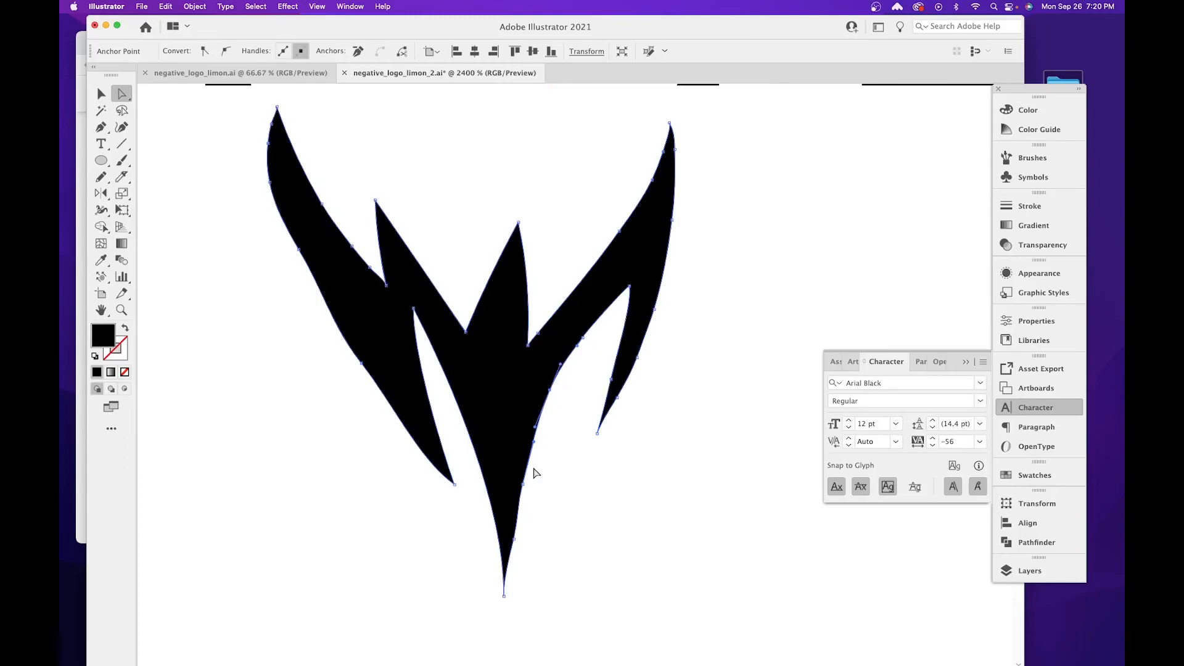
{"action": "left_click", "coordinate": [514, 539]}
{"action": "left_click_drag", "start_coordinate": [515, 542], "coordinate": [515, 520]}
Remove the extra anchor points from the inner edge of the flame's upper left tongue and curve it into a deeper notch.
{"action": "left_click_drag", "start_coordinate": [385, 284], "coordinate": [336, 236]}
{"action": "left_click", "coordinate": [358, 51]}
{"action": "left_click", "coordinate": [321, 204]}
{"action": "left_click", "coordinate": [358, 51]}
{"action": "mouse_move", "coordinate": [357, 269]}
{"action": "left_mouse_down"}
{"action": "mouse_move", "coordinate": [367, 266]}
{"action": "mouse_move", "coordinate": [341, 265]}
{"action": "left_mouse_up"}
{"action": "left_click_drag", "start_coordinate": [310, 214], "coordinate": [339, 321]}
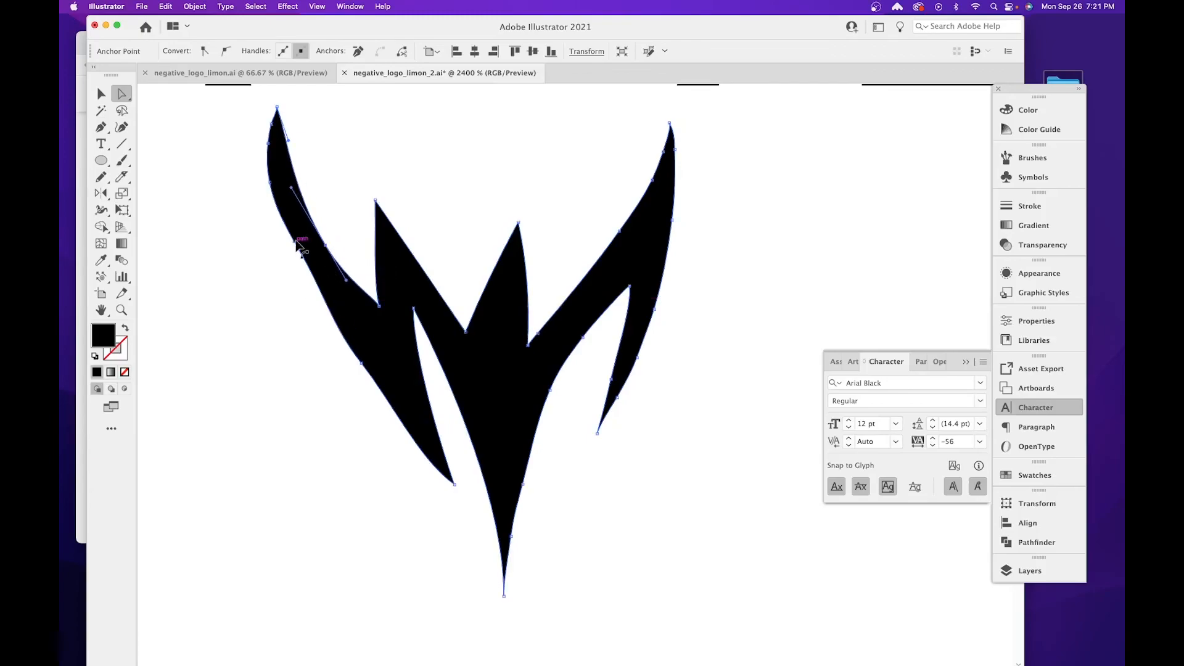
Smooth the flame's left outer edge by shifting its middle anchor points downward, and deselect the flame.
{"action": "left_click", "coordinate": [300, 250]}
{"action": "left_click_drag", "start_coordinate": [302, 253], "coordinate": [293, 266]}
{"action": "left_click", "coordinate": [344, 332]}
{"action": "left_click_drag", "start_coordinate": [363, 359], "coordinate": [367, 383]}
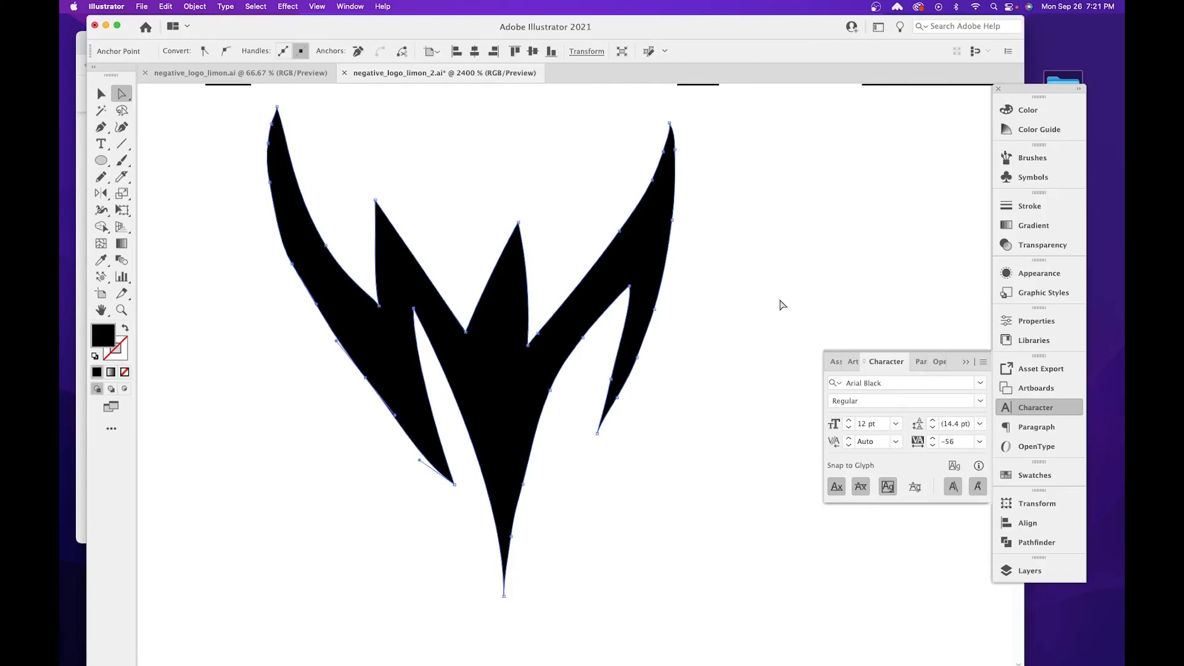
{"action": "left_click", "coordinate": [781, 304]}
Review the whole SPACE logo and examine its overlapping paths in outline view.
{"action": "key", "text": "super+minus"}
{"action": "key", "text": "super+minus"}
{"action": "key", "text": "super+minus"}
{"action": "key", "text": "super+minus"}
{"action": "key", "text": "super+minus"}
{"action": "key", "text": "super+minus"}
{"action": "key", "text": "super+minus"}
{"action": "key", "text": "super+minus"}
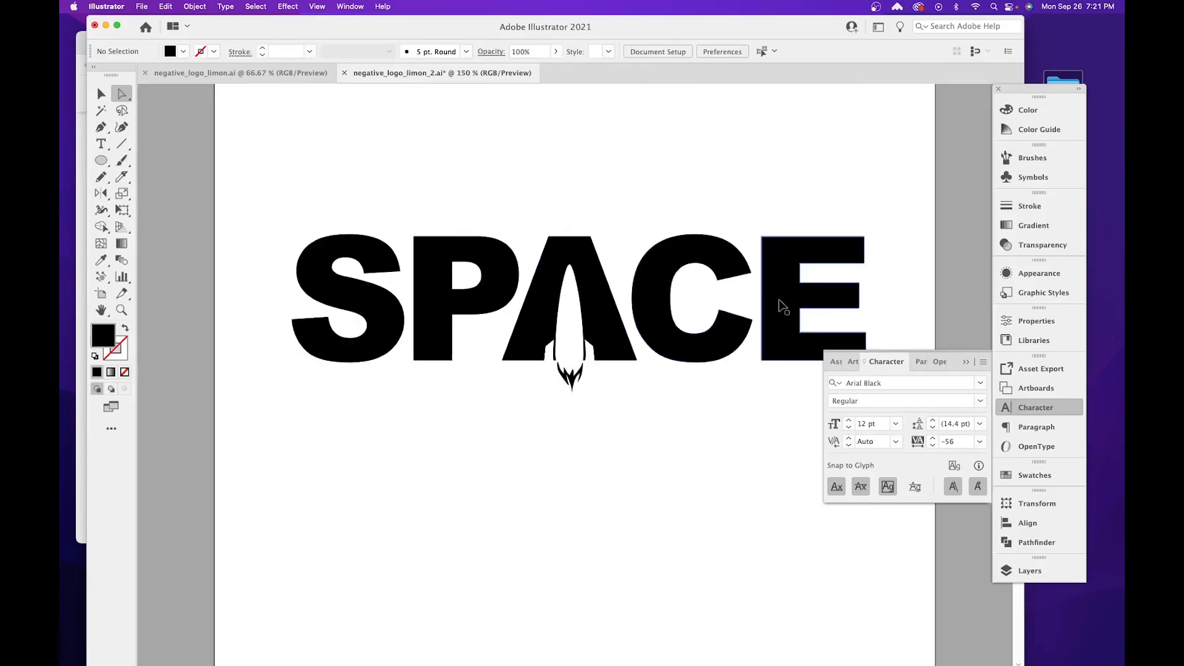
{"action": "left_click_drag", "start_coordinate": [768, 282], "coordinate": [690, 265]}
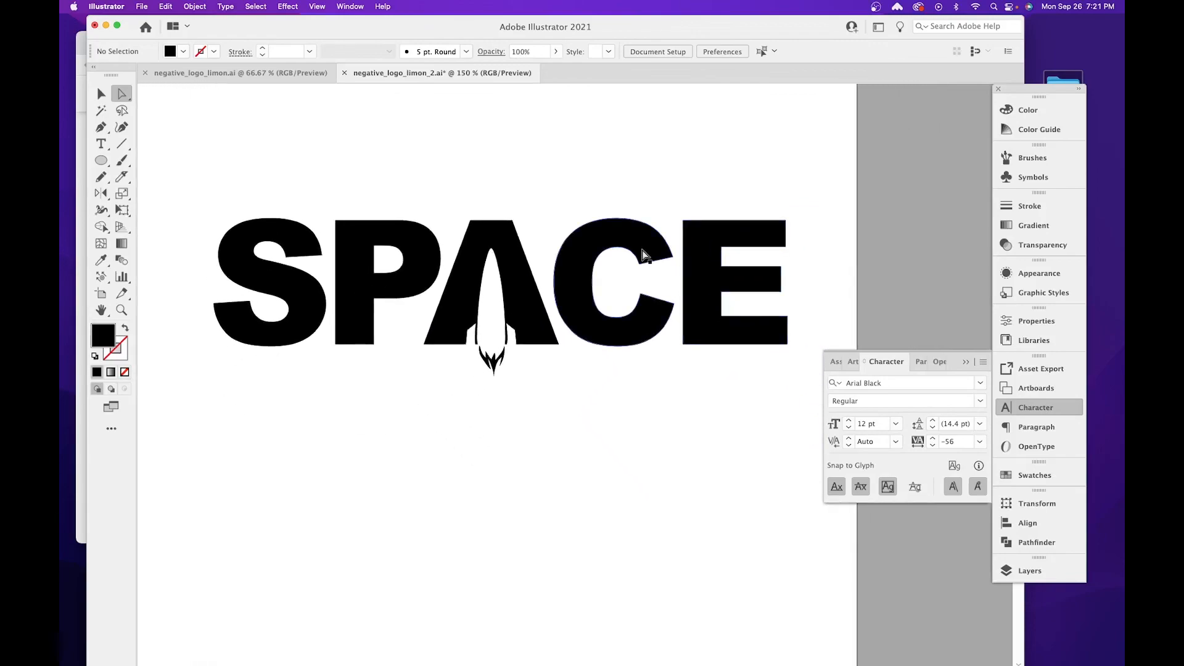
{"action": "key", "text": "super+y"}
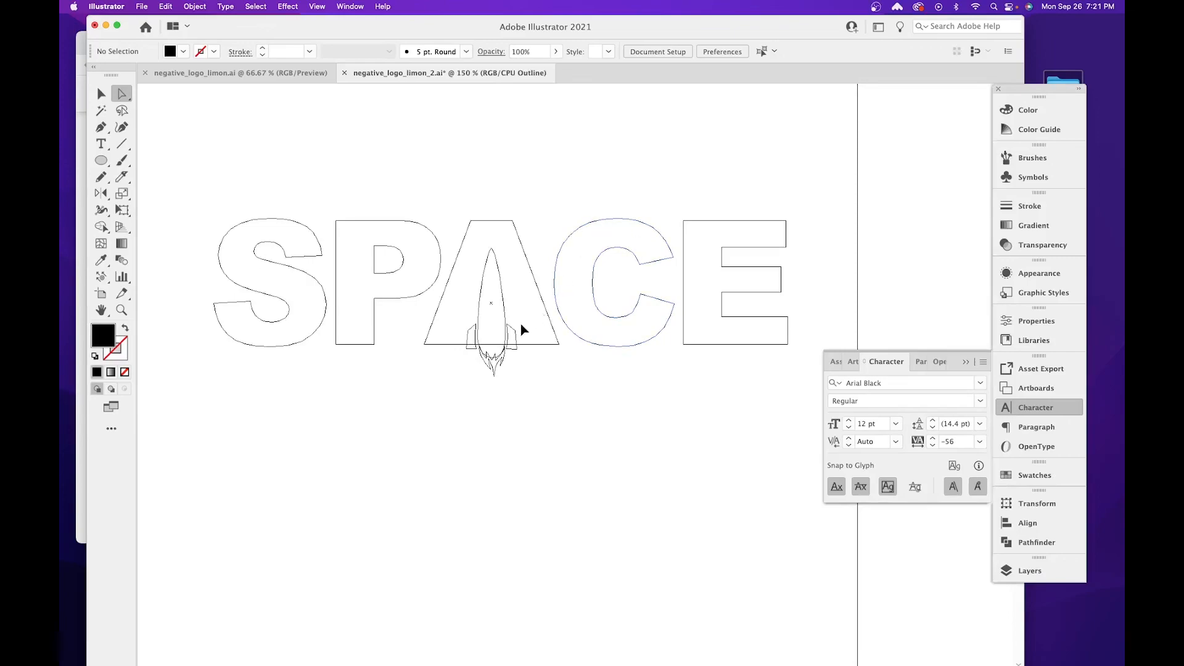
{"action": "key", "text": "super+y"}
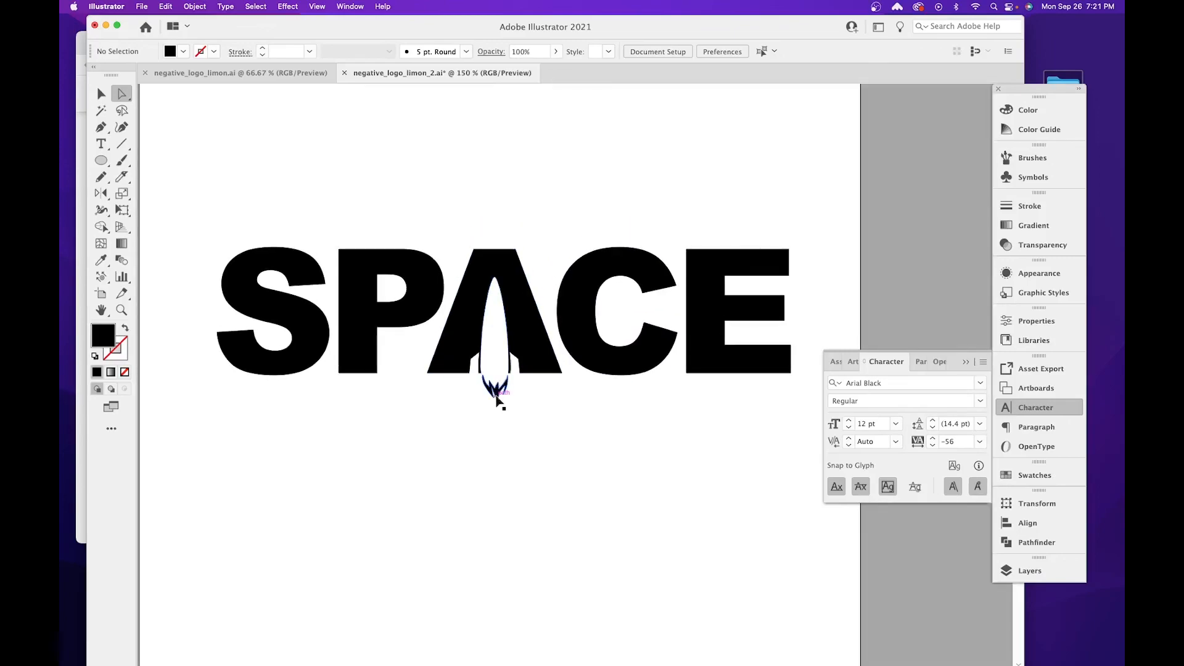
Move the white rocket body aside over the A and undo the move.
{"action": "key", "text": "super+="}
{"action": "key", "text": "super+="}
{"action": "key", "text": "super+="}
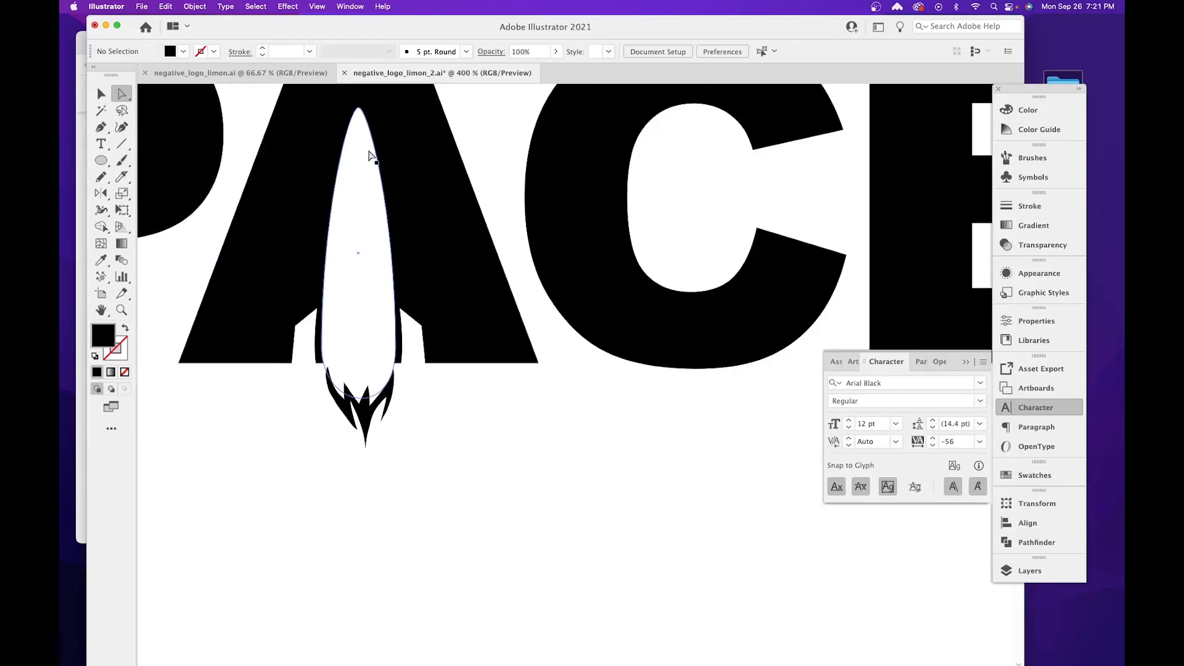
{"action": "left_click_drag", "start_coordinate": [368, 175], "coordinate": [458, 192]}
{"action": "key", "text": "super+z"}
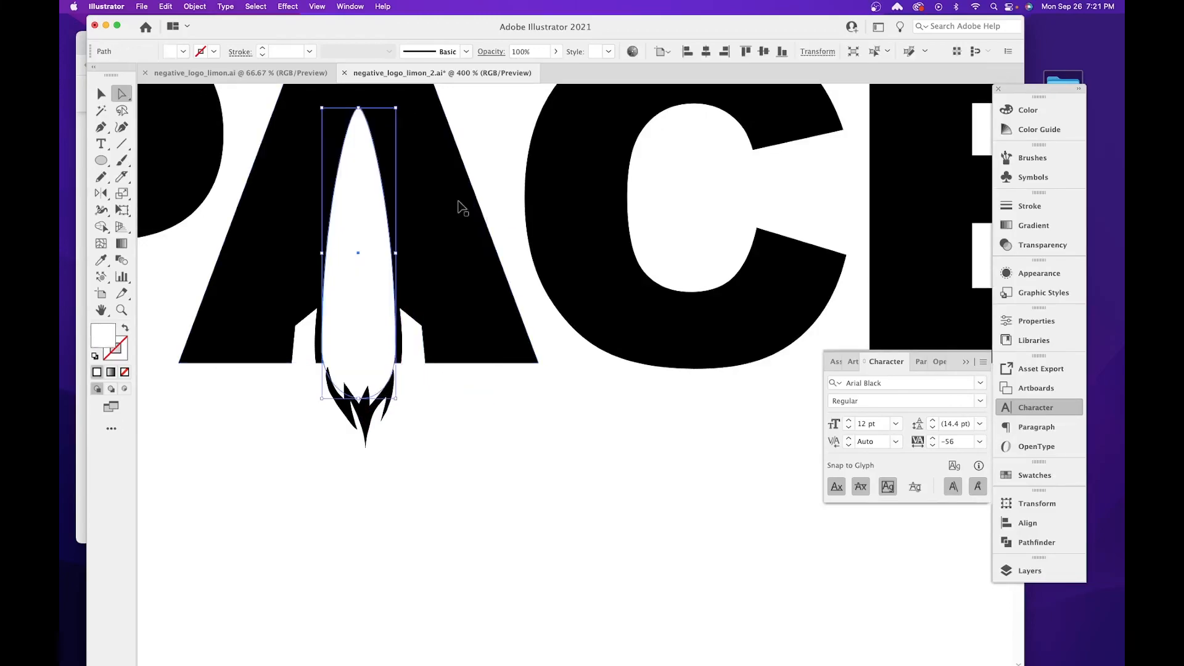
Subtract the white rocket body and both fins from the letter A with the Pathfinder's Minus Front.
{"action": "scroll", "coordinate": [432, 228], "scroll_direction": "up", "scroll_amount": 3}
{"action": "left_click_drag", "start_coordinate": [231, 318], "coordinate": [531, 424]}
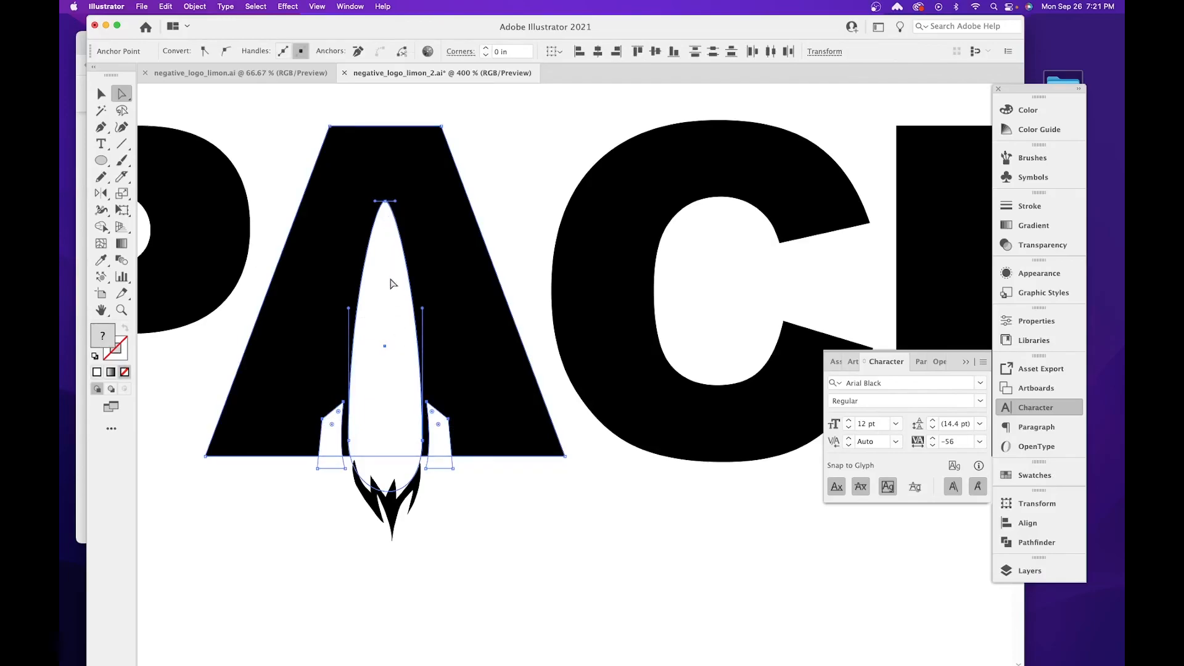
{"action": "left_click", "coordinate": [448, 419]}
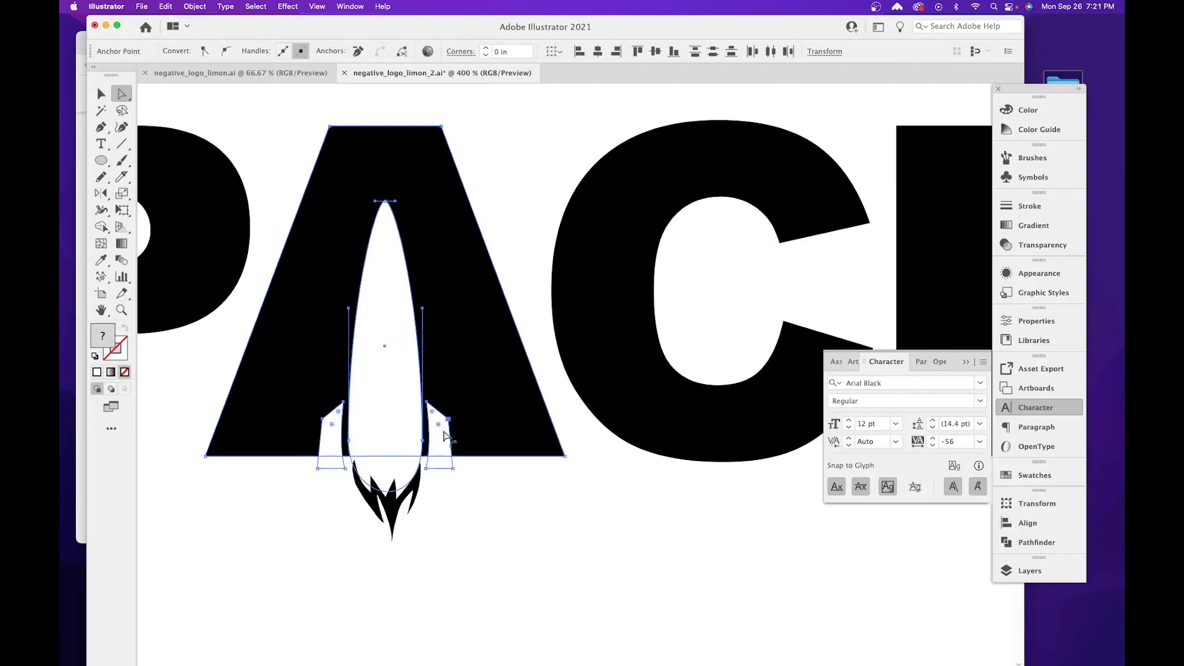
{"action": "left_click", "coordinate": [1008, 545]}
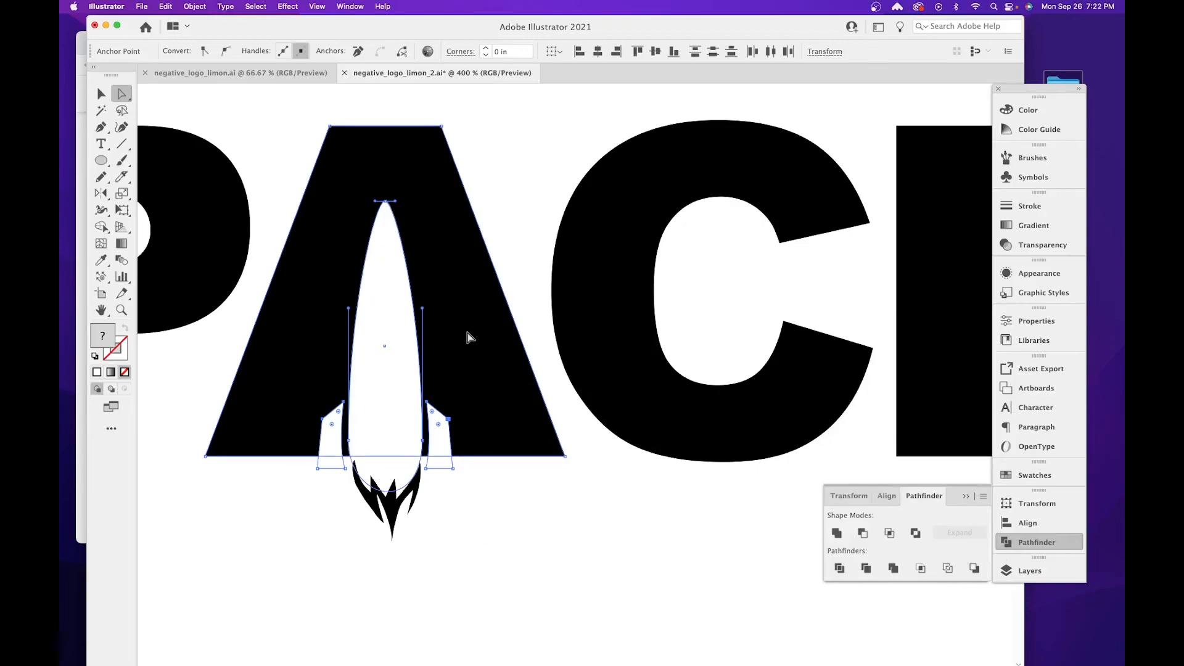
{"action": "left_click", "coordinate": [861, 534]}
{"action": "left_click", "coordinate": [450, 509]}
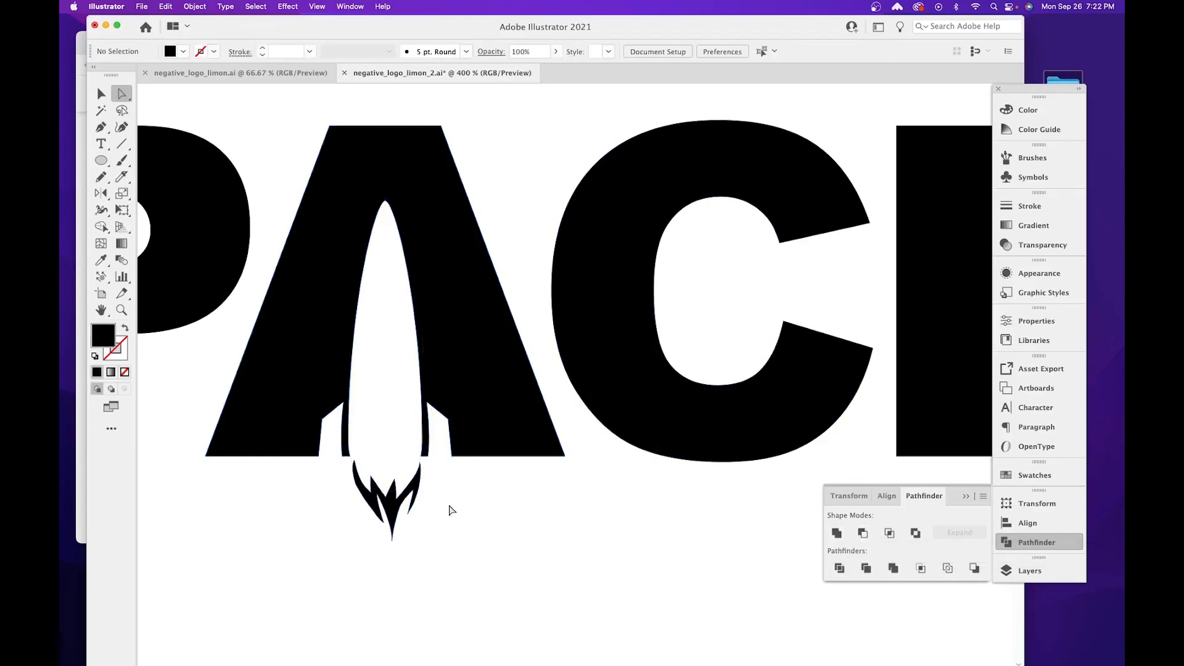
Test the cut A in outline view by moving it aside, undo the move and return to preview.
{"action": "key", "text": "ctrl+y"}
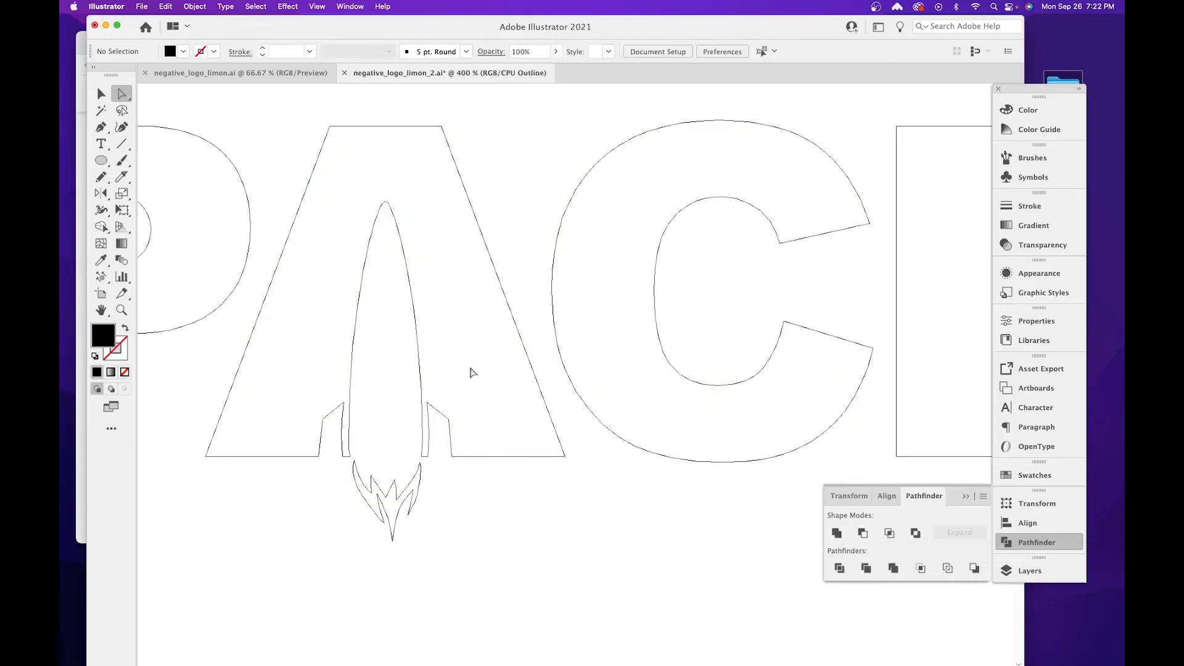
{"action": "left_click_drag", "start_coordinate": [418, 338], "coordinate": [494, 291]}
{"action": "key", "text": "ctrl+z"}
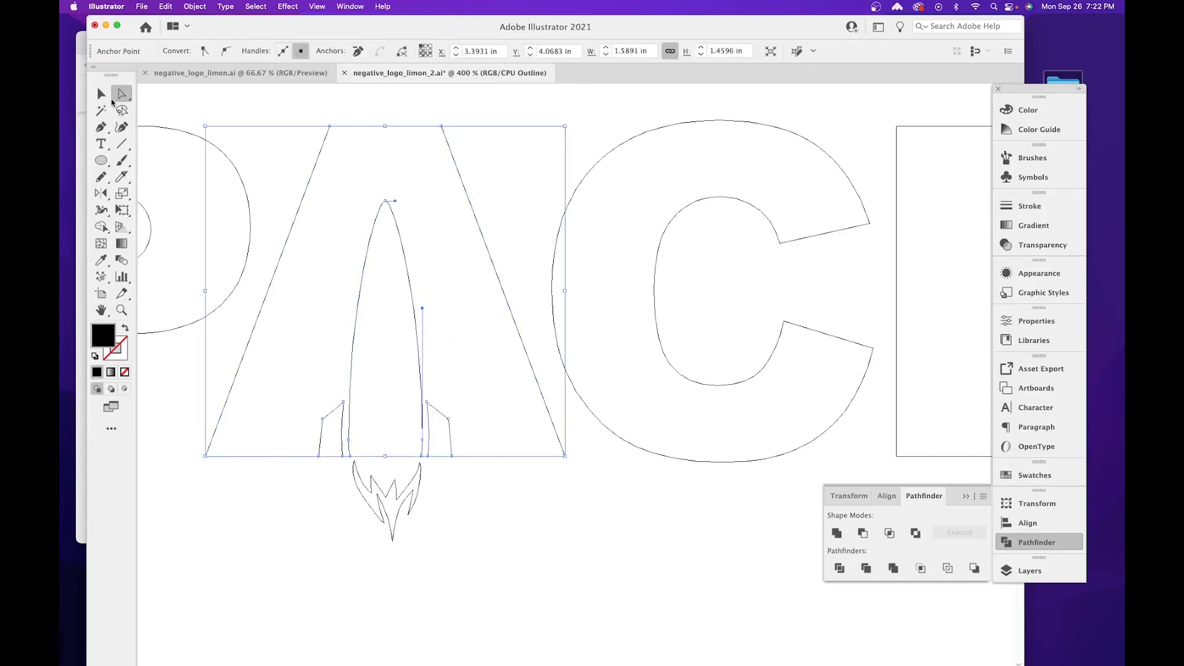
{"action": "left_click_drag", "start_coordinate": [460, 178], "coordinate": [540, 145]}
{"action": "left_click", "coordinate": [529, 449]}
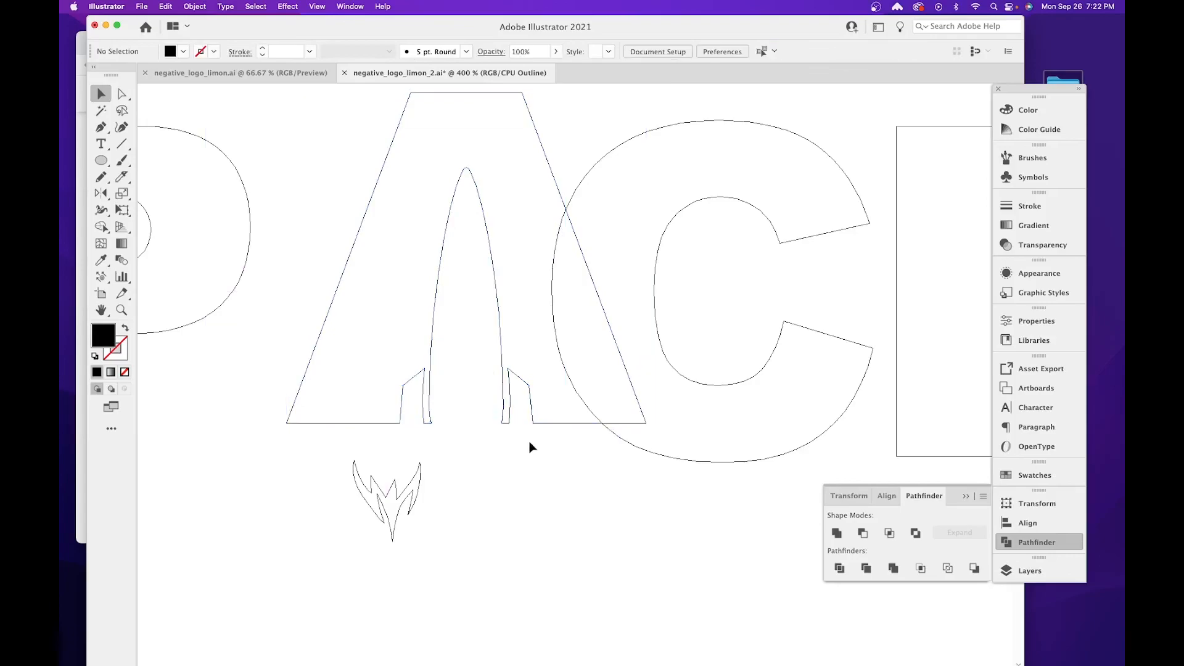
{"action": "key", "text": "super+z"}
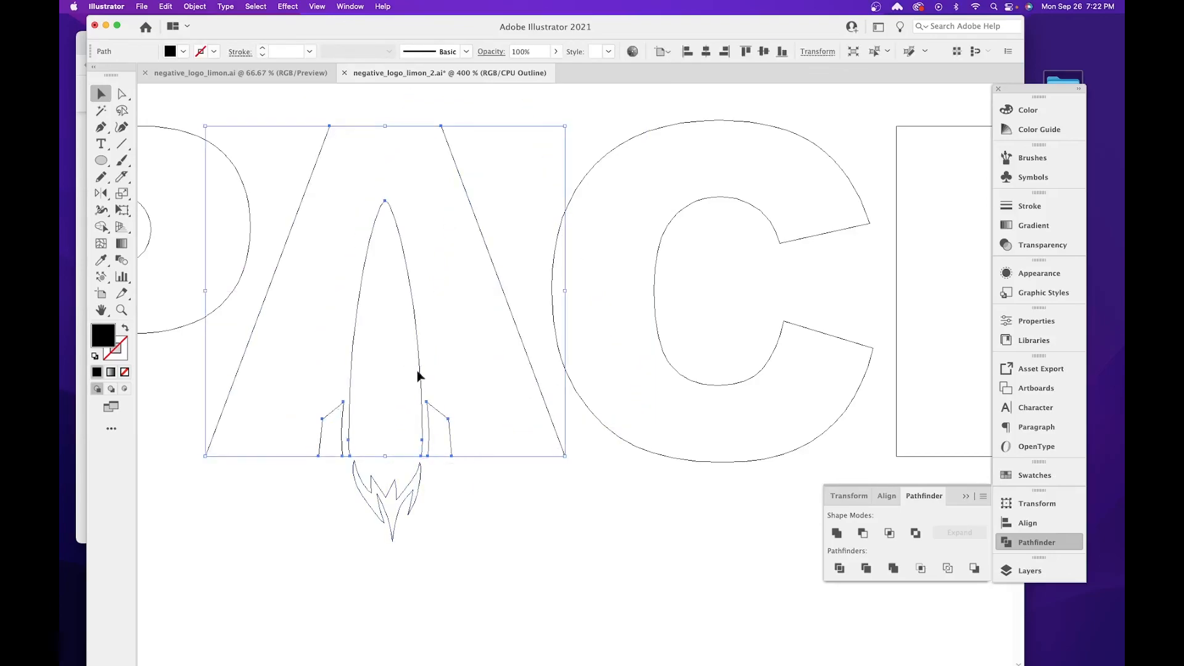
{"action": "left_click", "coordinate": [482, 503]}
{"action": "key", "text": "super+y"}
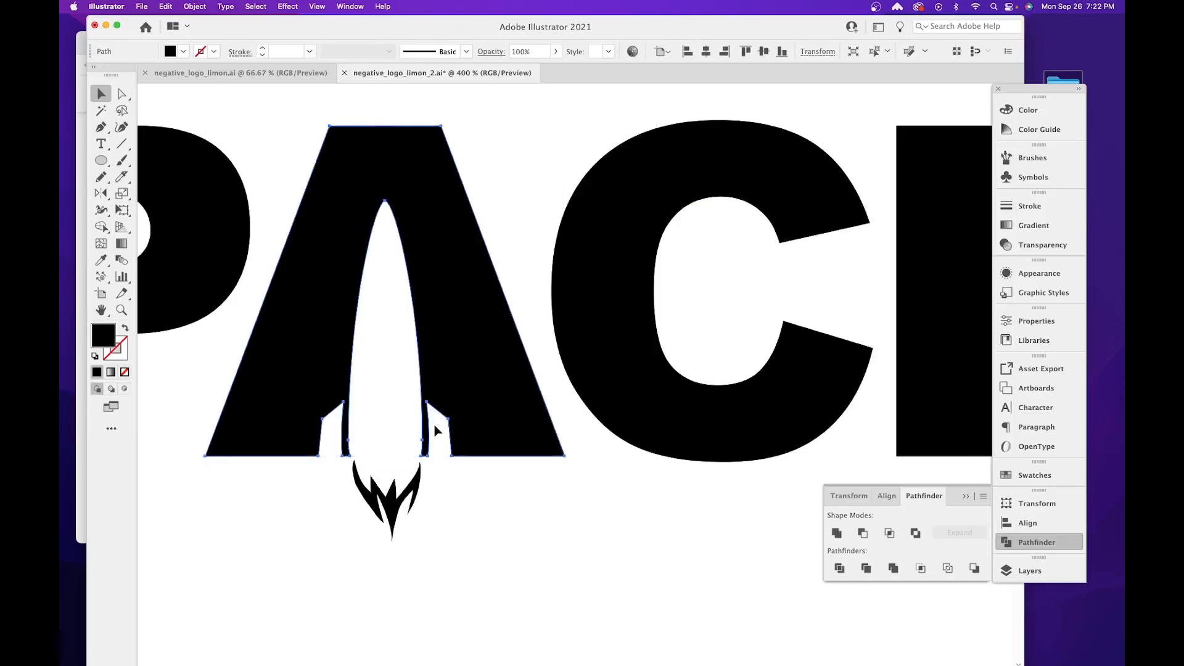
Group all the SPACE letters together with the flame.
{"action": "key", "text": "super+minus"}
{"action": "key", "text": "super+minus"}
{"action": "key", "text": "super+minus"}
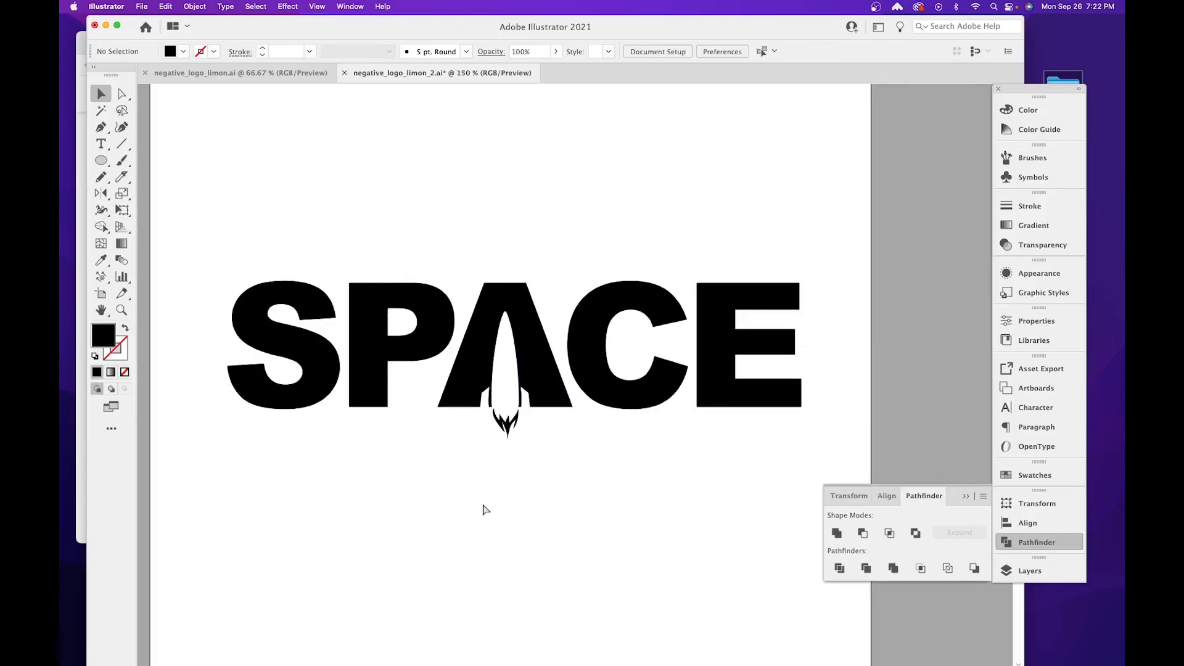
{"action": "left_click_drag", "start_coordinate": [234, 219], "coordinate": [814, 434]}
{"action": "right_click", "coordinate": [703, 302]}
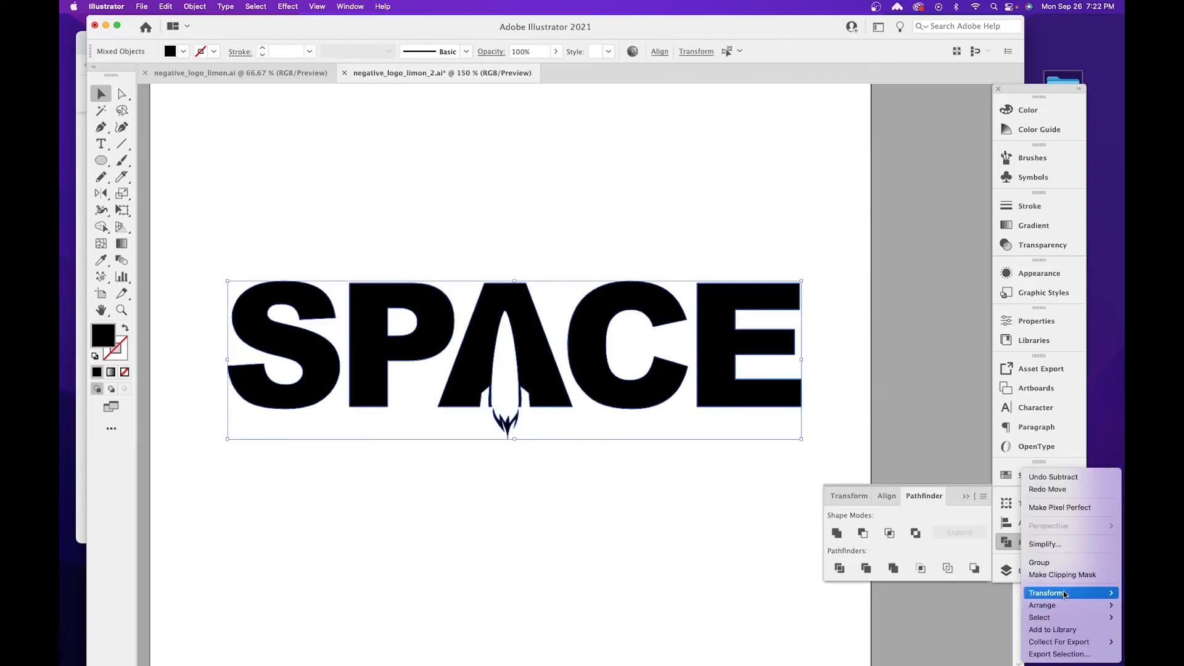
{"action": "mouse_move", "coordinate": [1063, 596]}
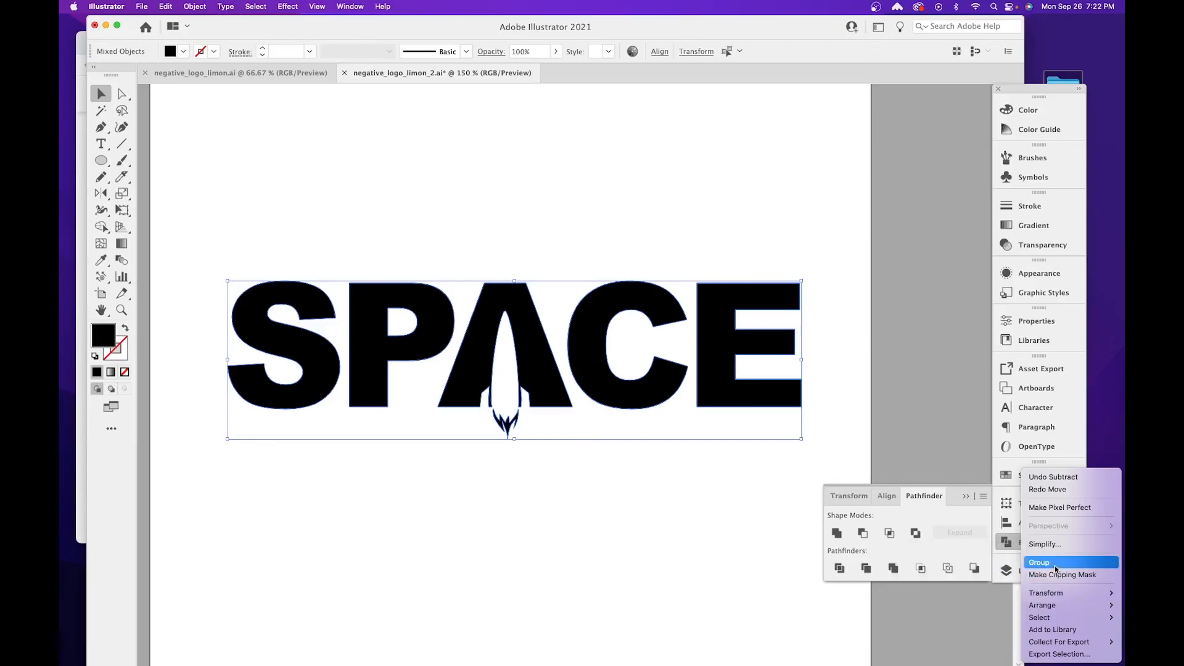
{"action": "left_click", "coordinate": [1053, 564]}
{"action": "left_click", "coordinate": [511, 495]}
Move the grouped SPACE logo slightly upward and save the document.
{"action": "left_click", "coordinate": [536, 379]}
{"action": "mouse_move", "coordinate": [536, 379]}
{"action": "left_mouse_down"}
{"action": "mouse_move", "coordinate": [498, 411]}
{"action": "mouse_move", "coordinate": [535, 377]}
{"action": "left_mouse_up"}
{"action": "key", "text": "super+s"}
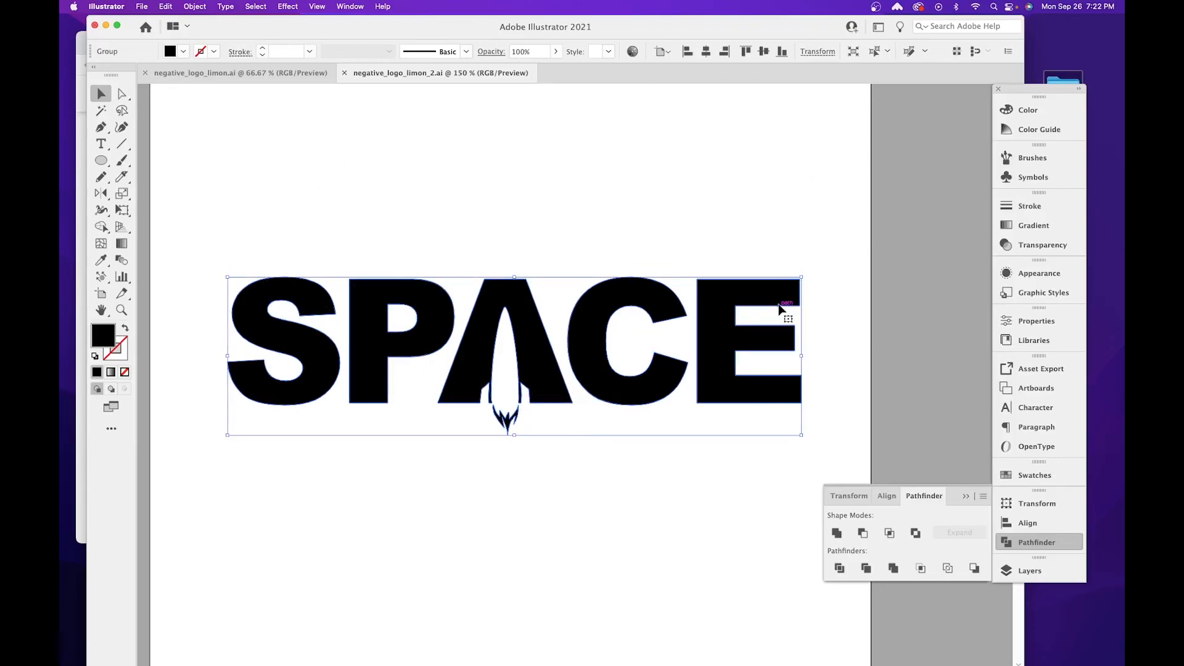
{"action": "left_click_drag", "start_coordinate": [691, 171], "coordinate": [693, 254]}
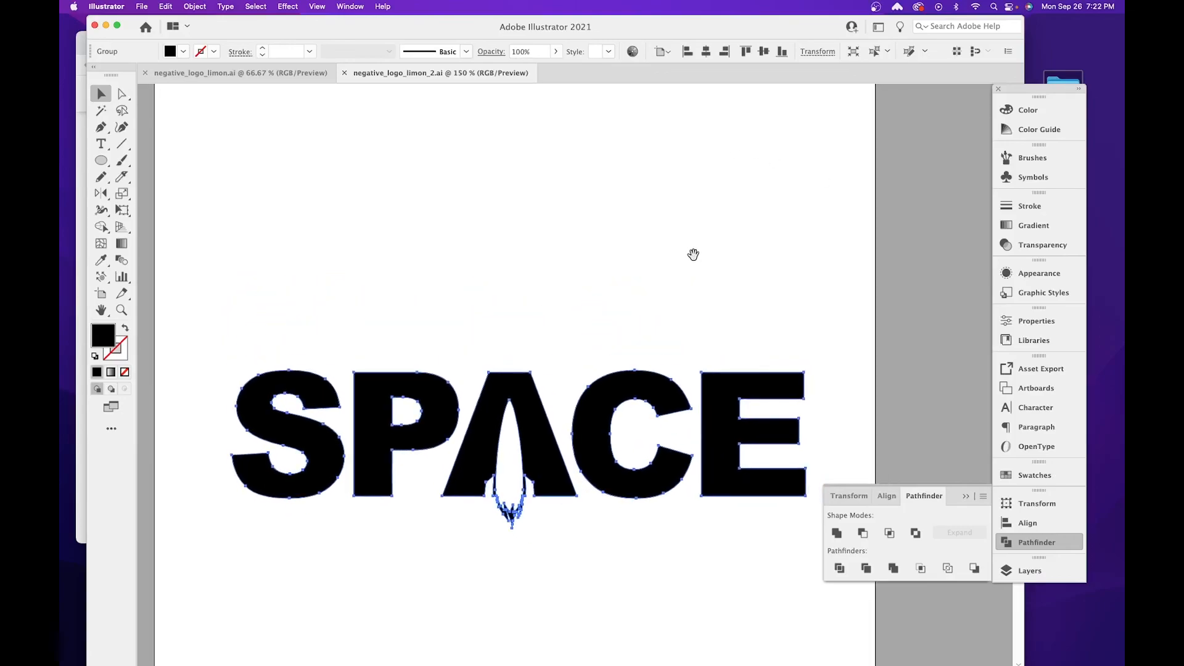